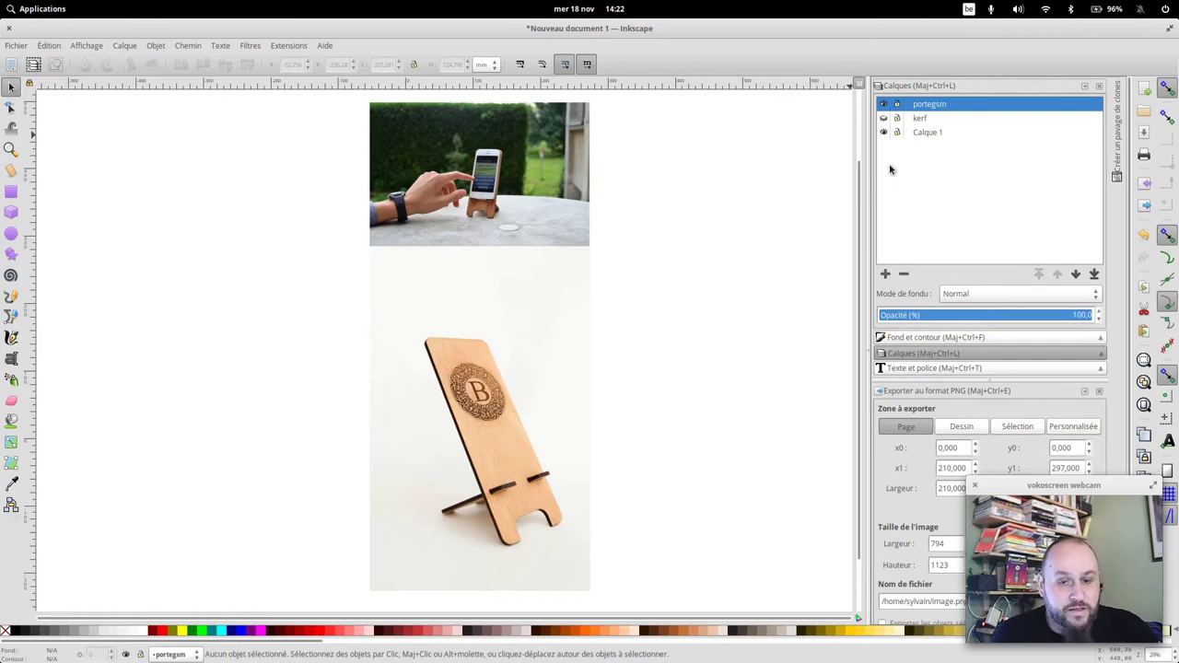
Hide the portegsm layer's reference photos and make Calque 1 the working layer
left_click(885, 105)
left_click(945, 131)
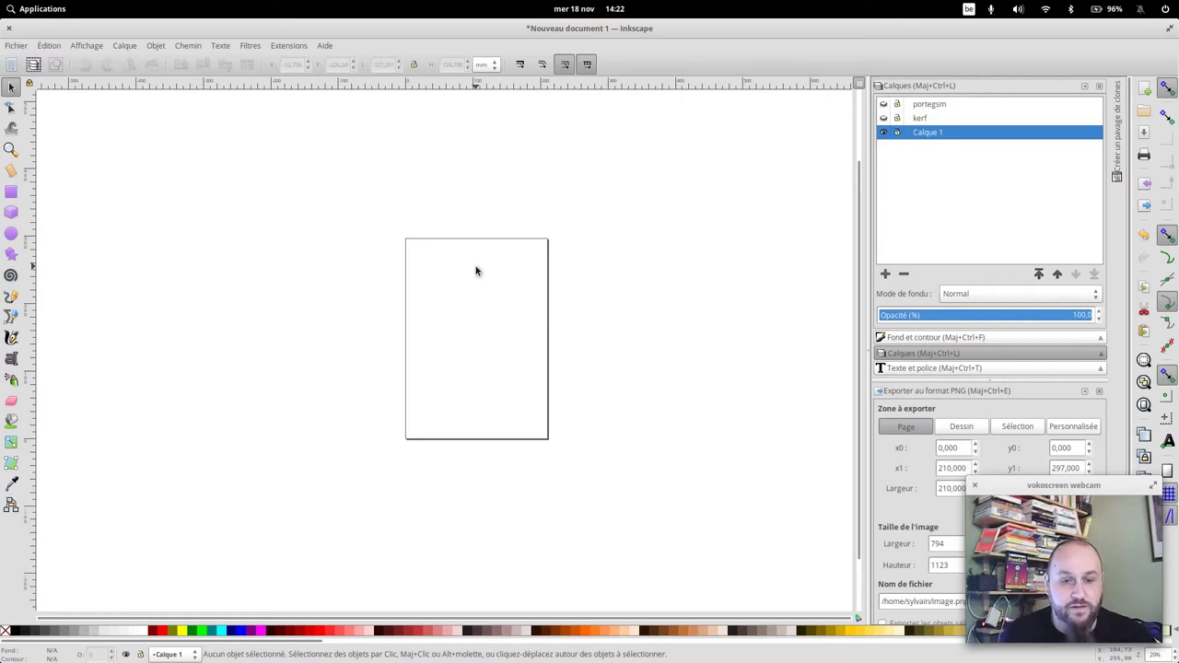
left_click(16, 45)
Set the page width and height to 610 mm in Document Properties
left_click(83, 269)
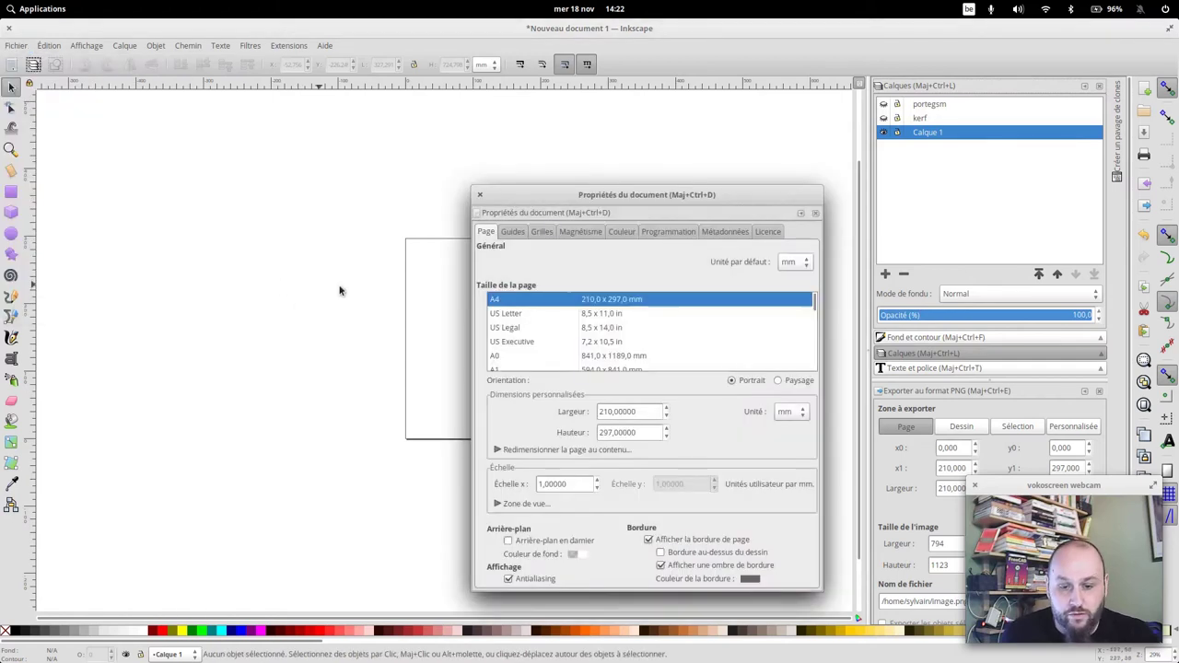
left_click_drag(660, 412, 599, 412)
type("610")
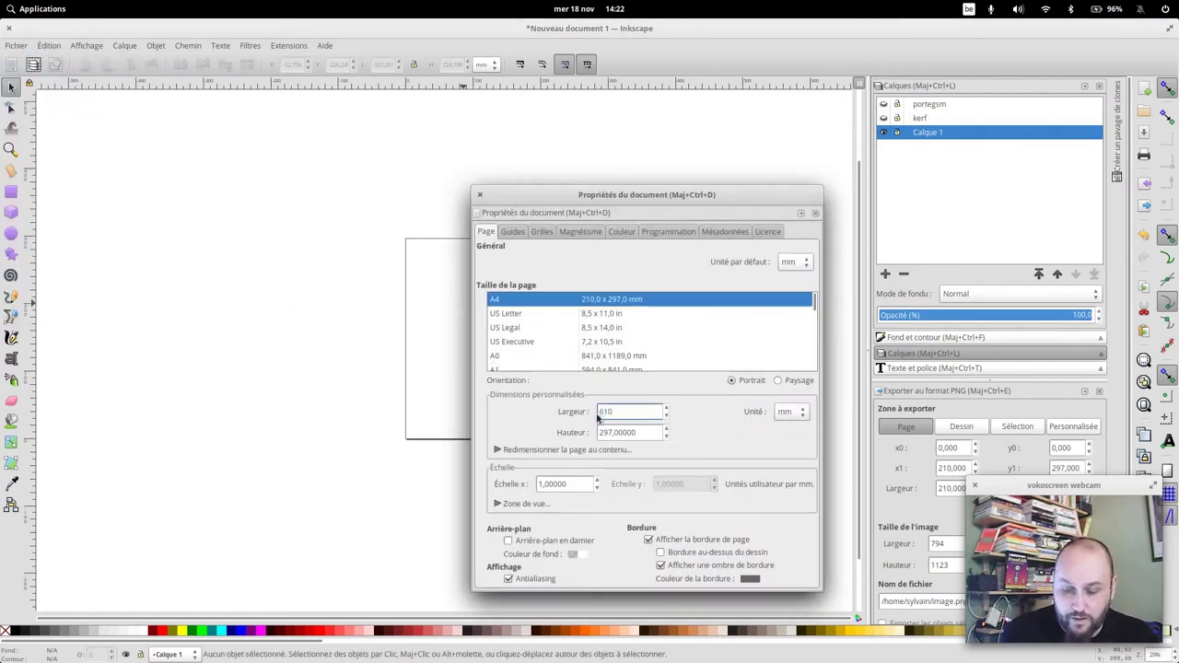
key("Tab")
type("610")
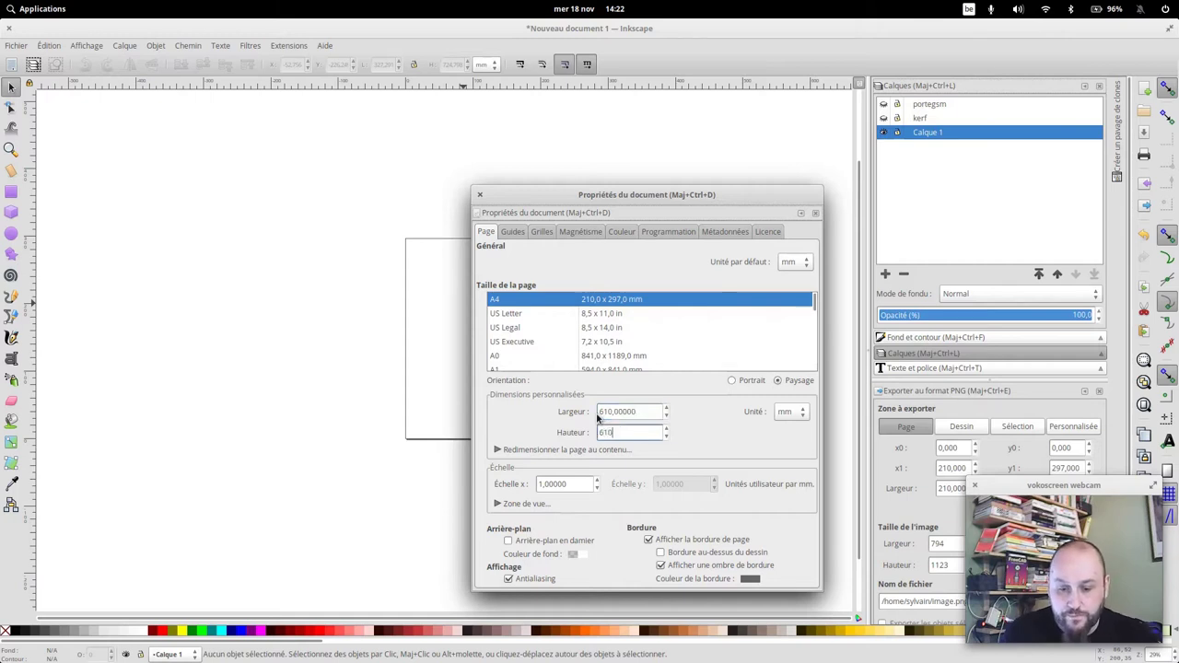
key("Tab")
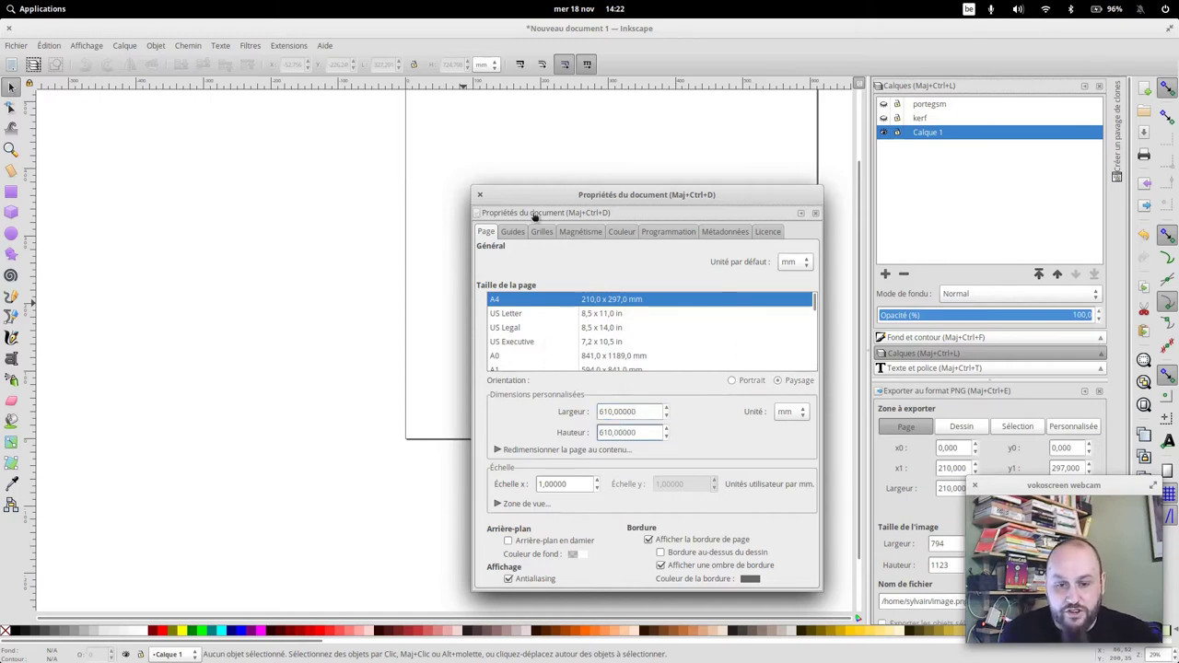
left_click(480, 195)
mouse_move(660, 191)
left_mouse_down()
mouse_move(533, 316)
mouse_move(517, 305)
left_mouse_up()
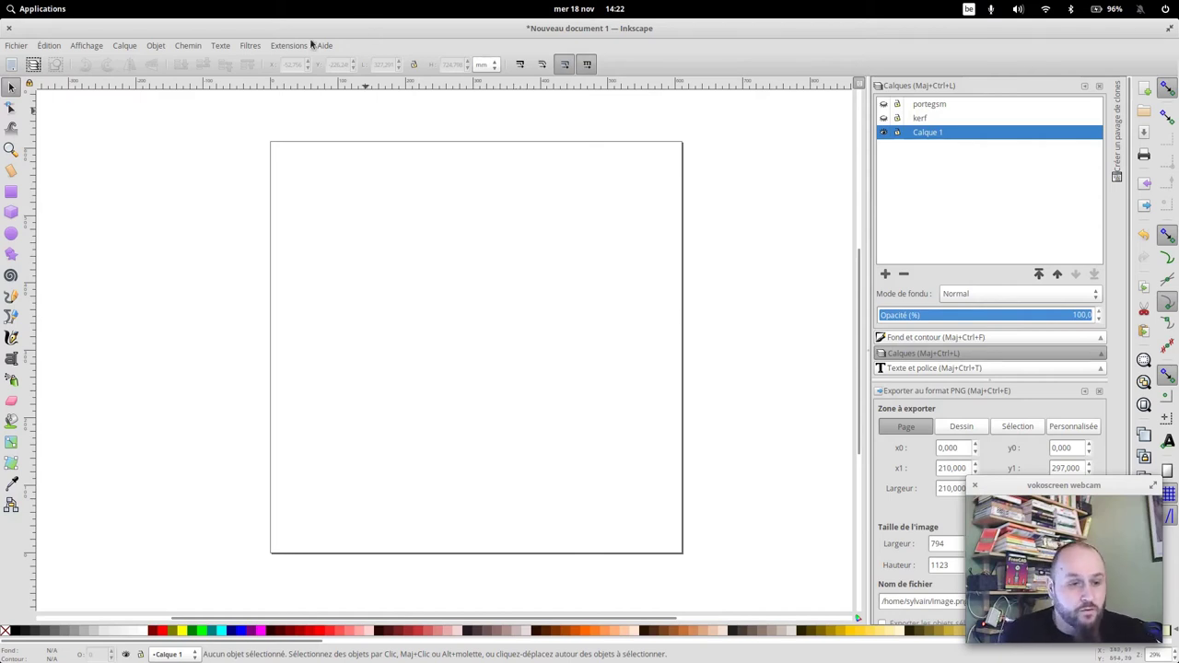
Import rect913.png and place it left of the page
left_click(17, 46)
left_click(79, 180)
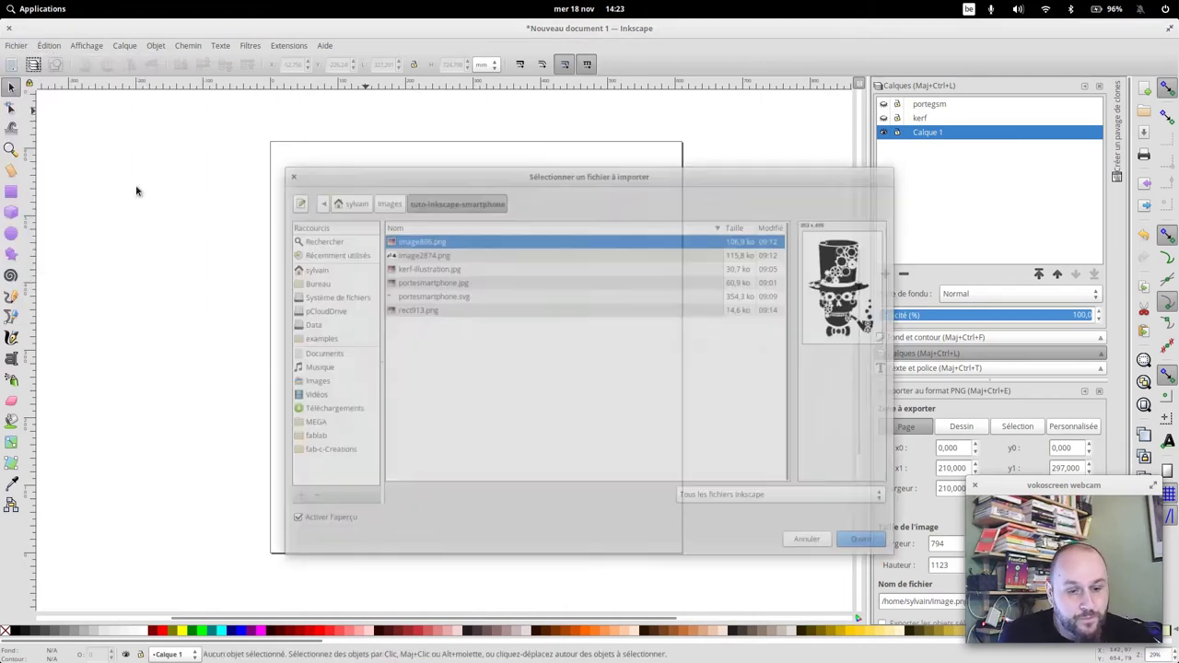
left_click(422, 311)
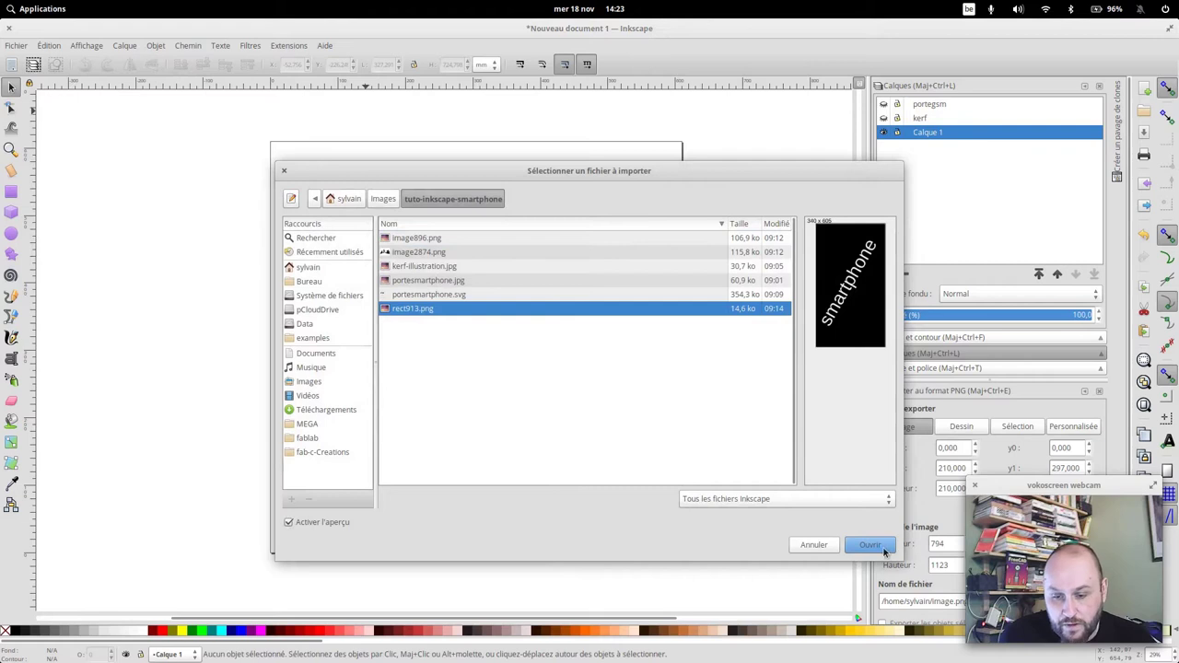
left_click(884, 549)
left_click(690, 439)
left_click_drag(693, 442, 209, 307)
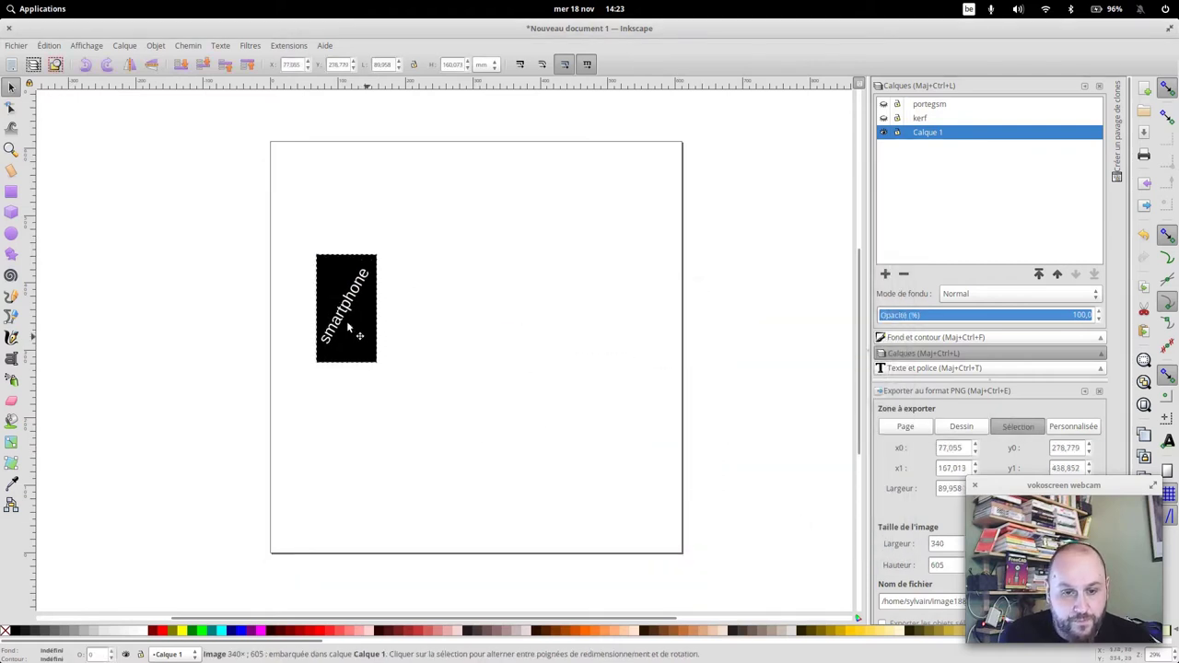
Resize the smartphone image to 90 × 160 mm and move it to the top-left
double_click(385, 67)
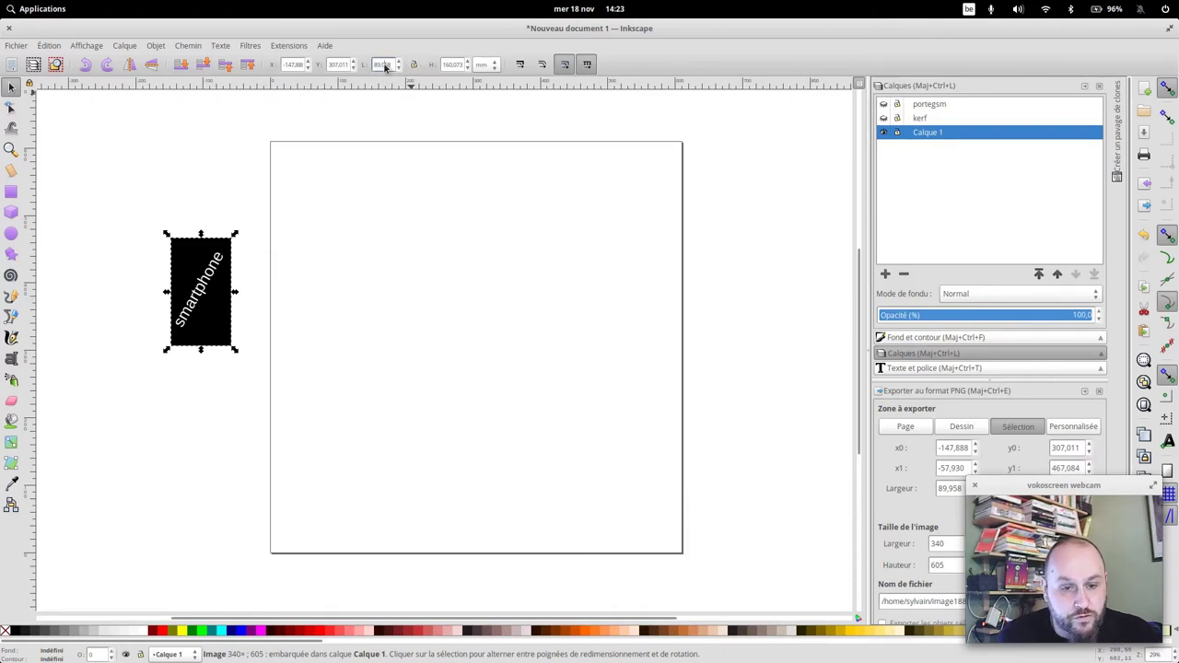
type("80")
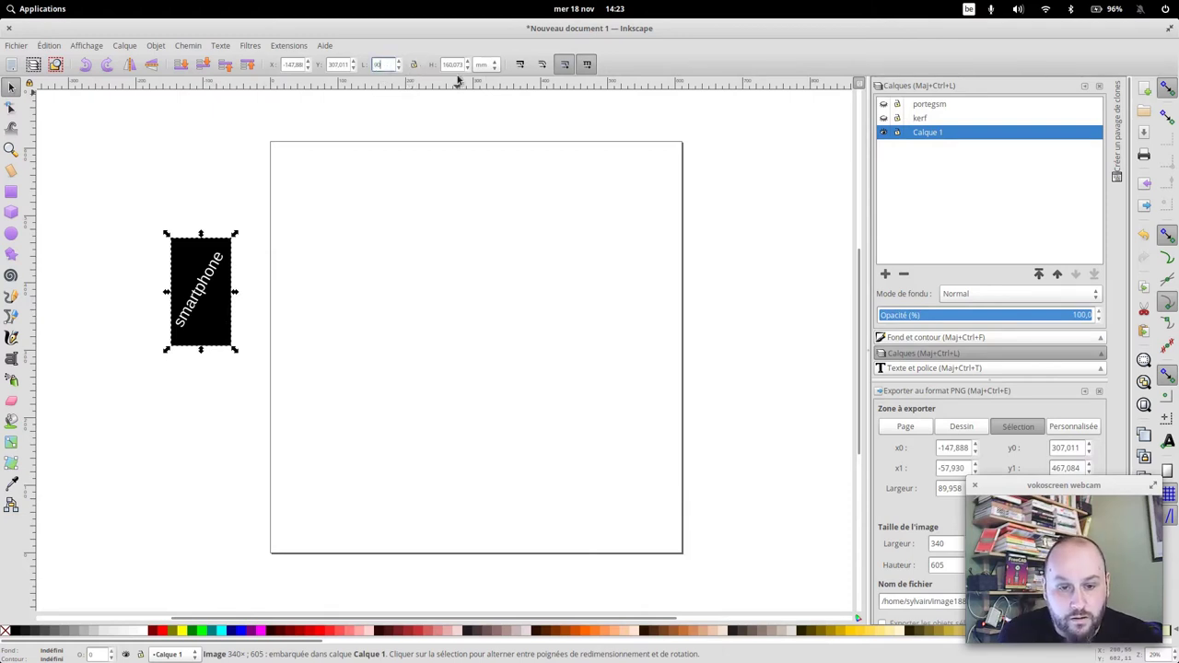
double_click(452, 67)
type("160")
key("Return")
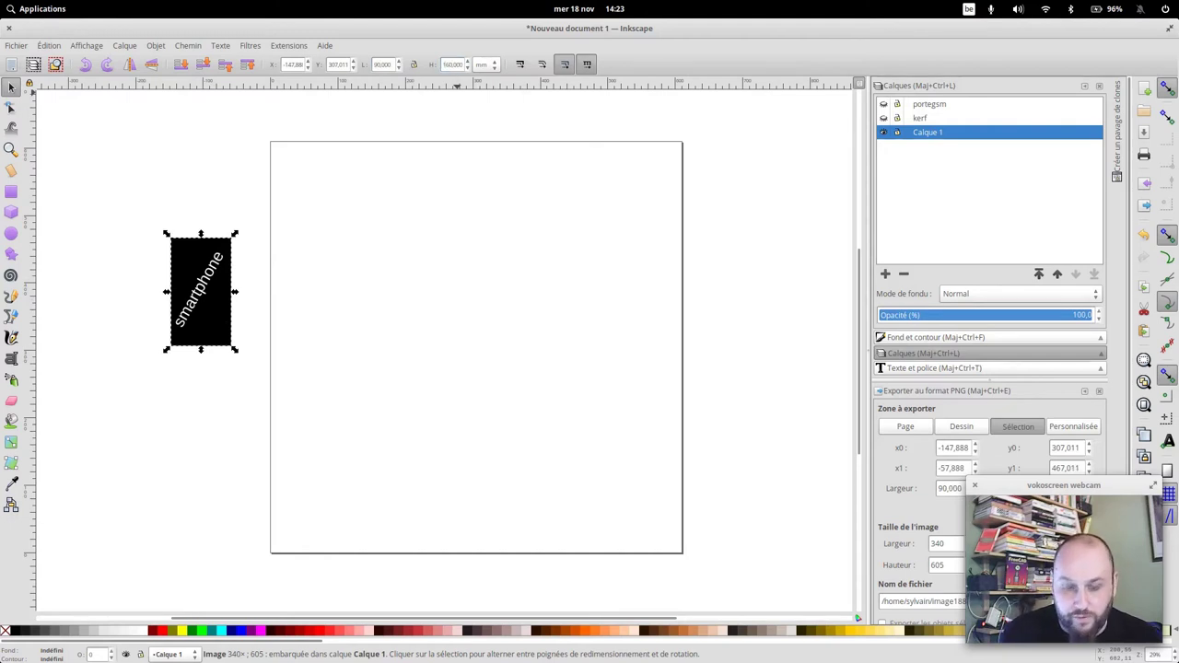
left_click_drag(214, 247, 134, 155)
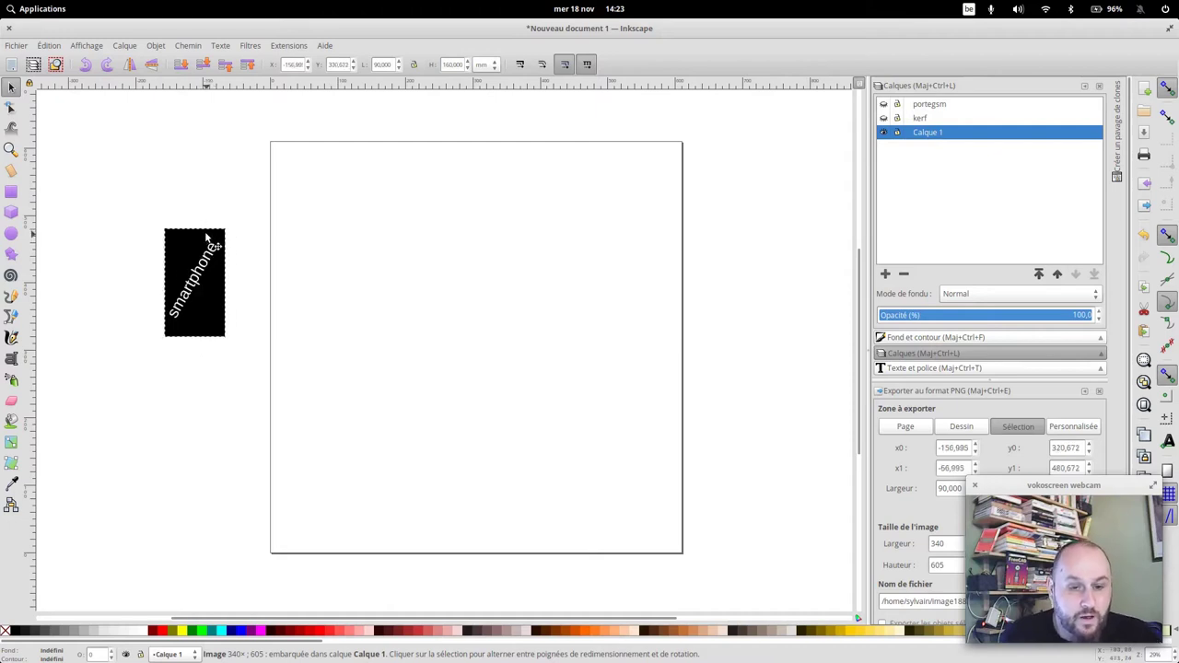
left_click_drag(130, 211, 112, 211)
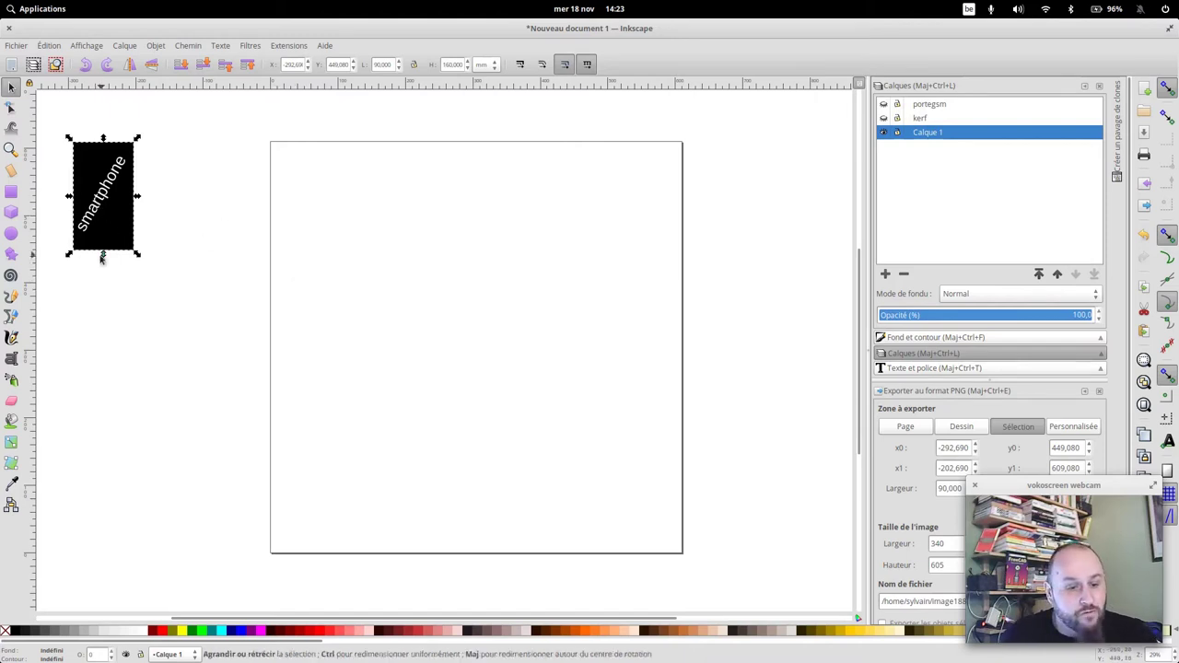
Add a "2cm d'epaisseur" text label beside the smartphone image
left_click(12, 358)
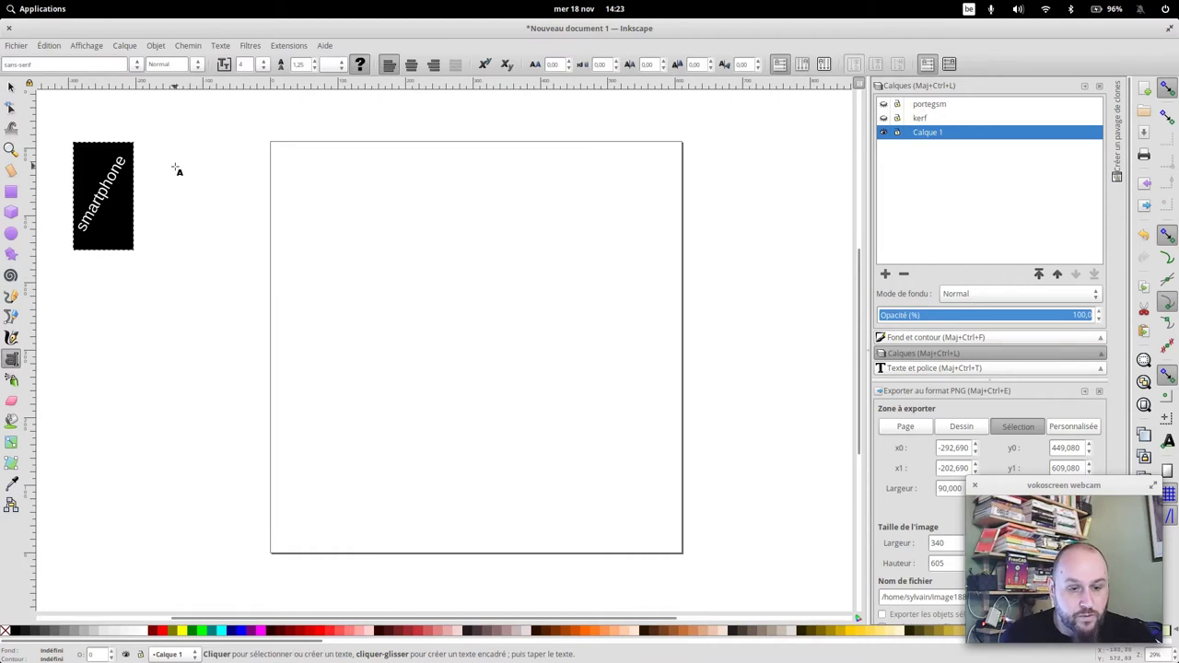
left_click(177, 170)
type("a")
type(" cm")
type("d'epaisseur")
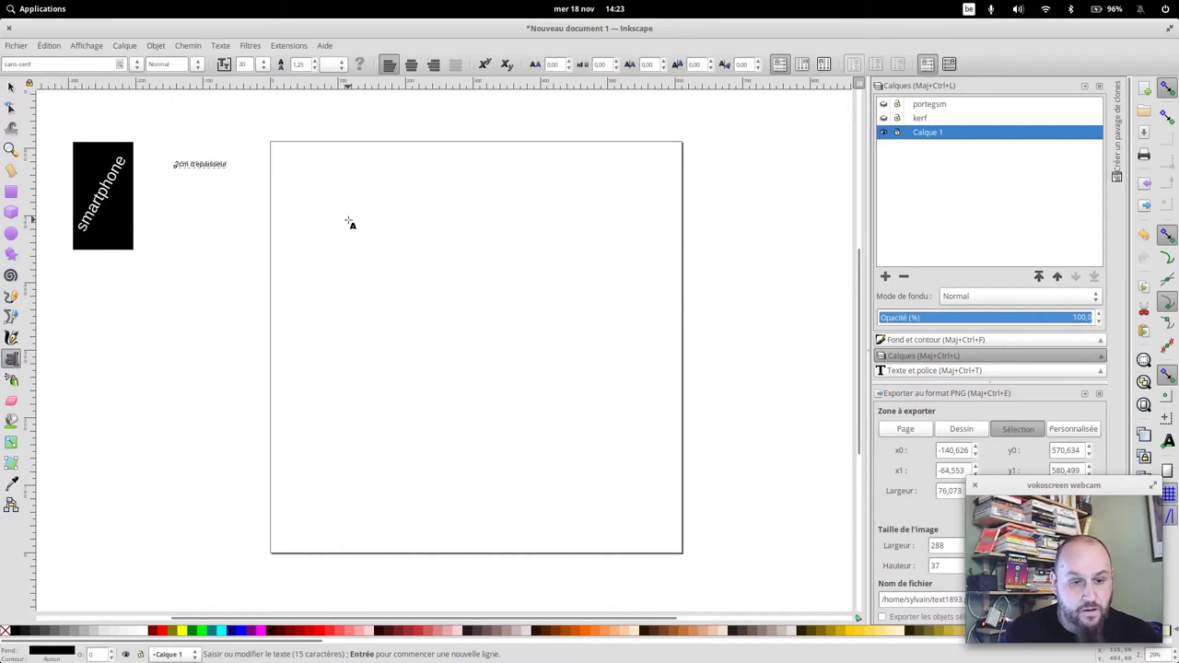
left_click(12, 89)
left_click(221, 168)
left_click_drag(216, 170, 192, 153)
left_click(185, 197)
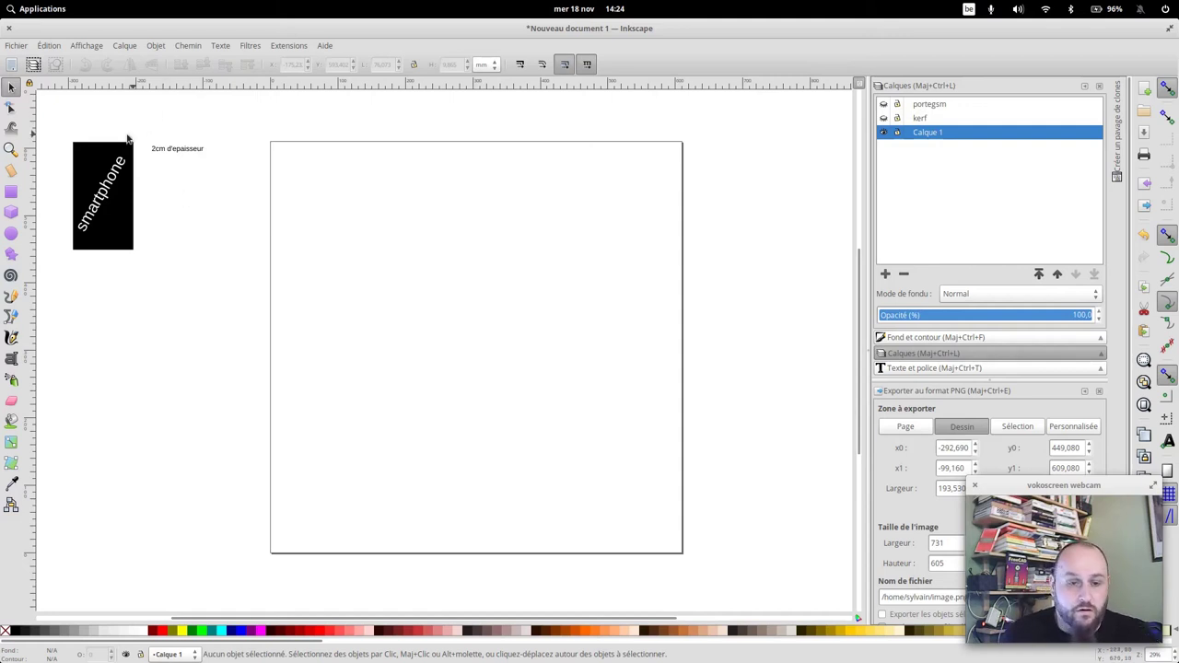
Save the drawing as postegsm.svg
key("ctrl+s")
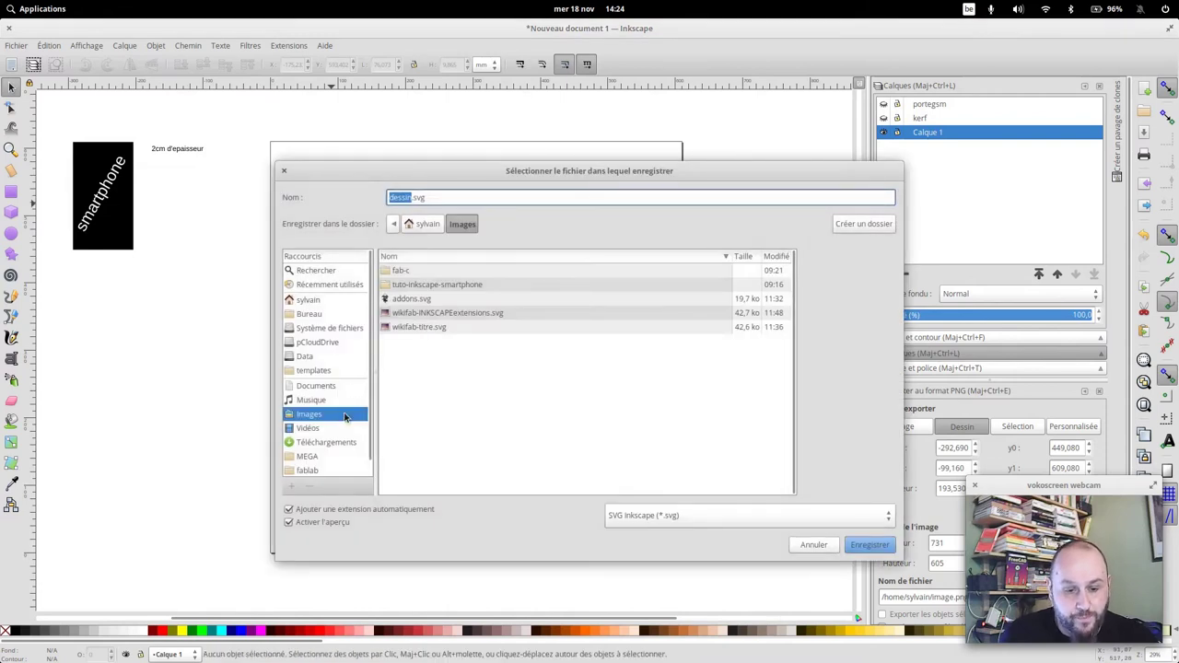
type("postegsm")
key("Return")
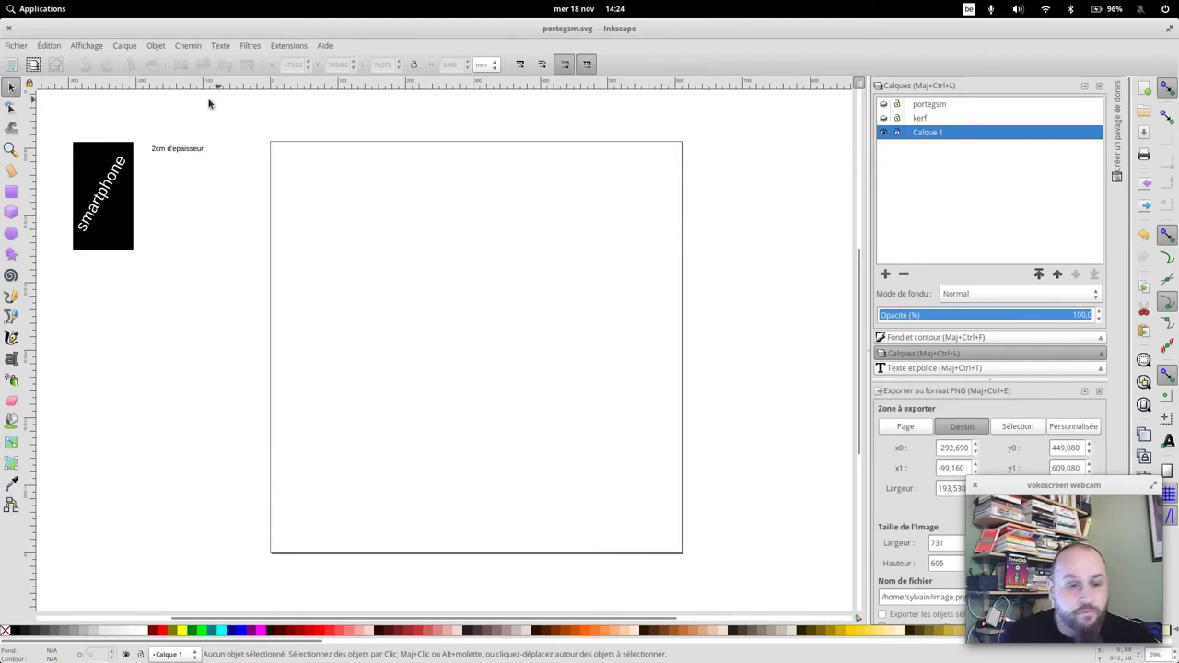
Save it again as portegsm in Inkscape SVG format in the Images folder
left_click(18, 51)
left_click(46, 145)
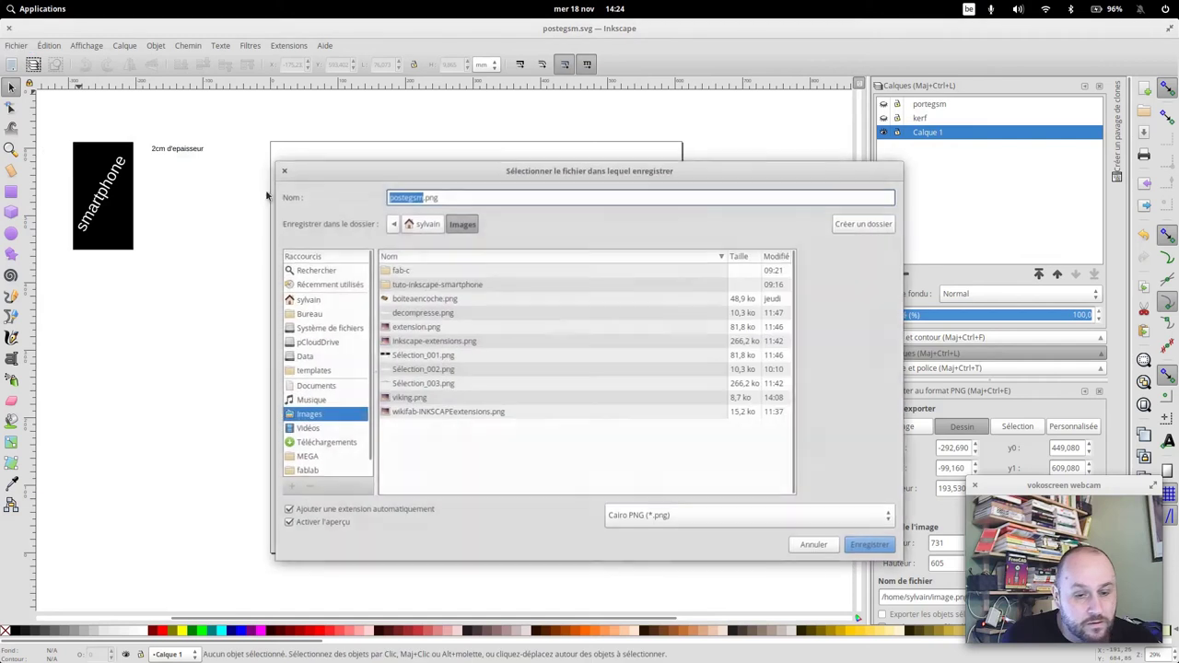
type("po")
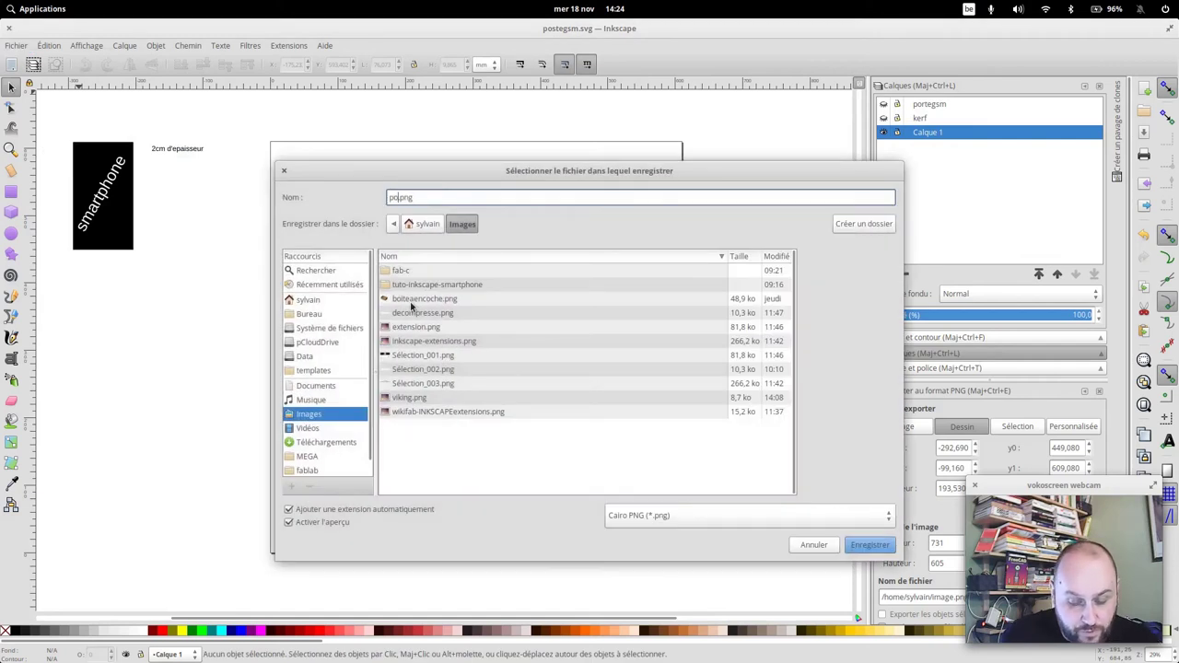
type("rteg")
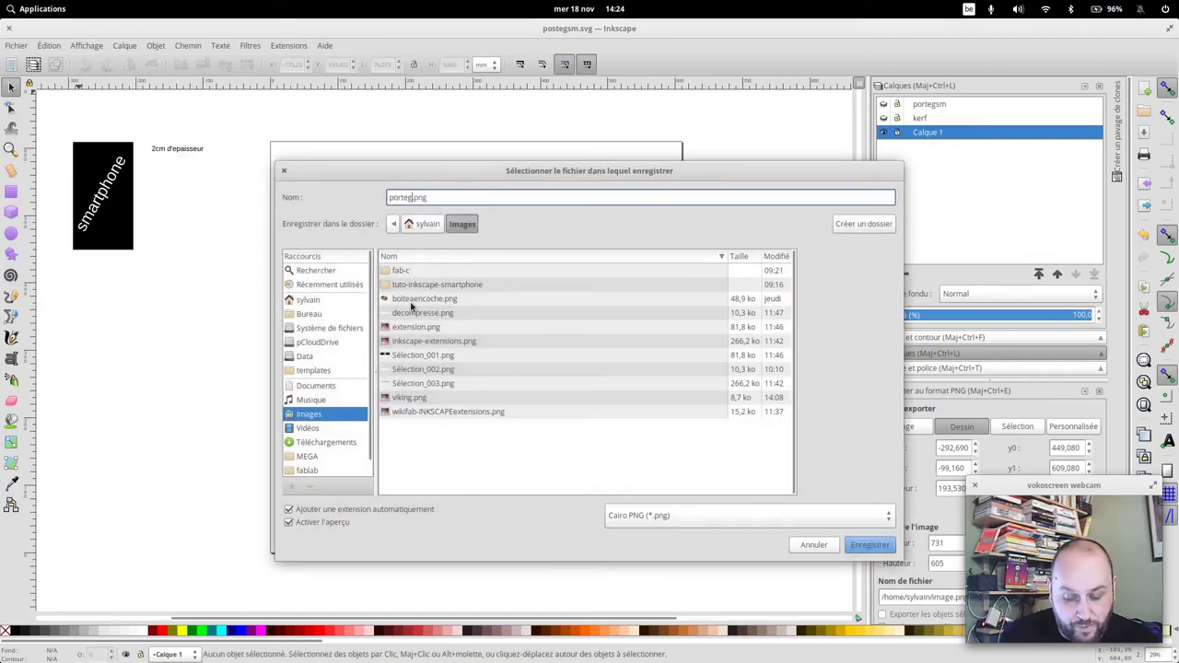
type("sm")
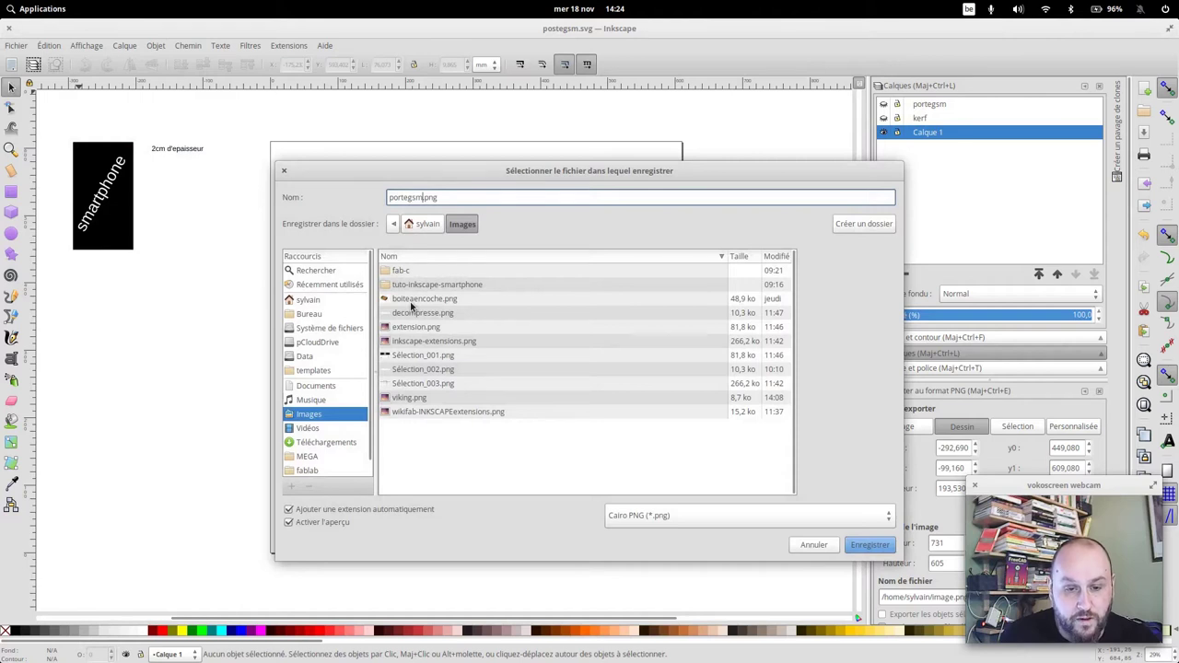
left_click(700, 521)
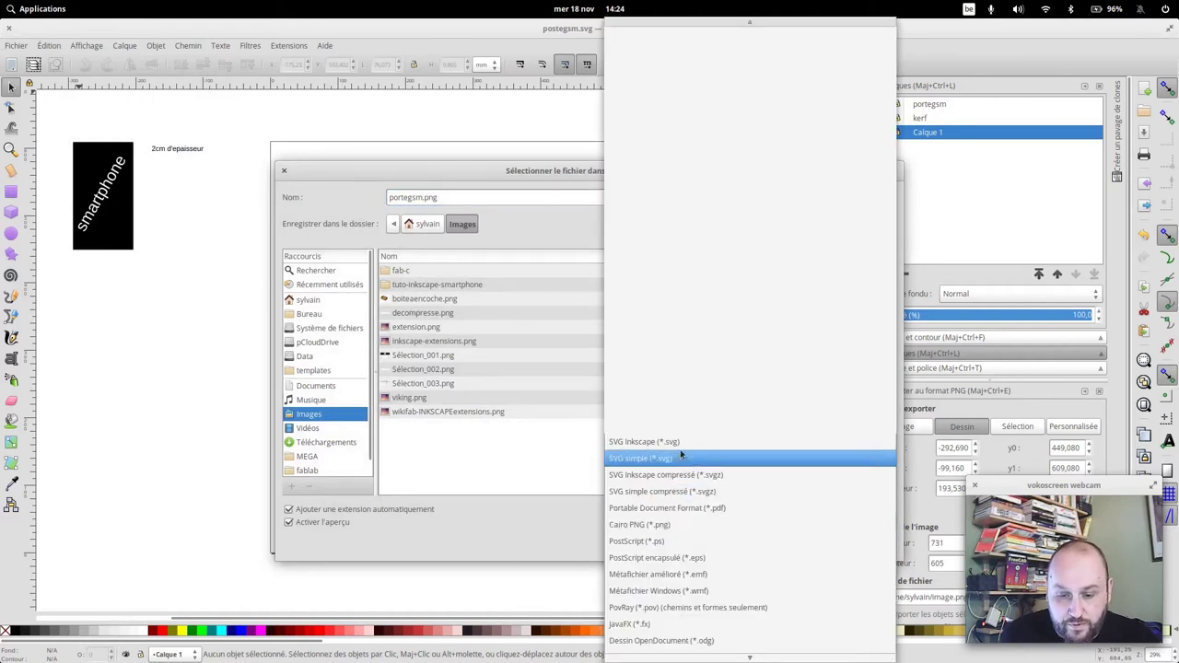
left_click(681, 442)
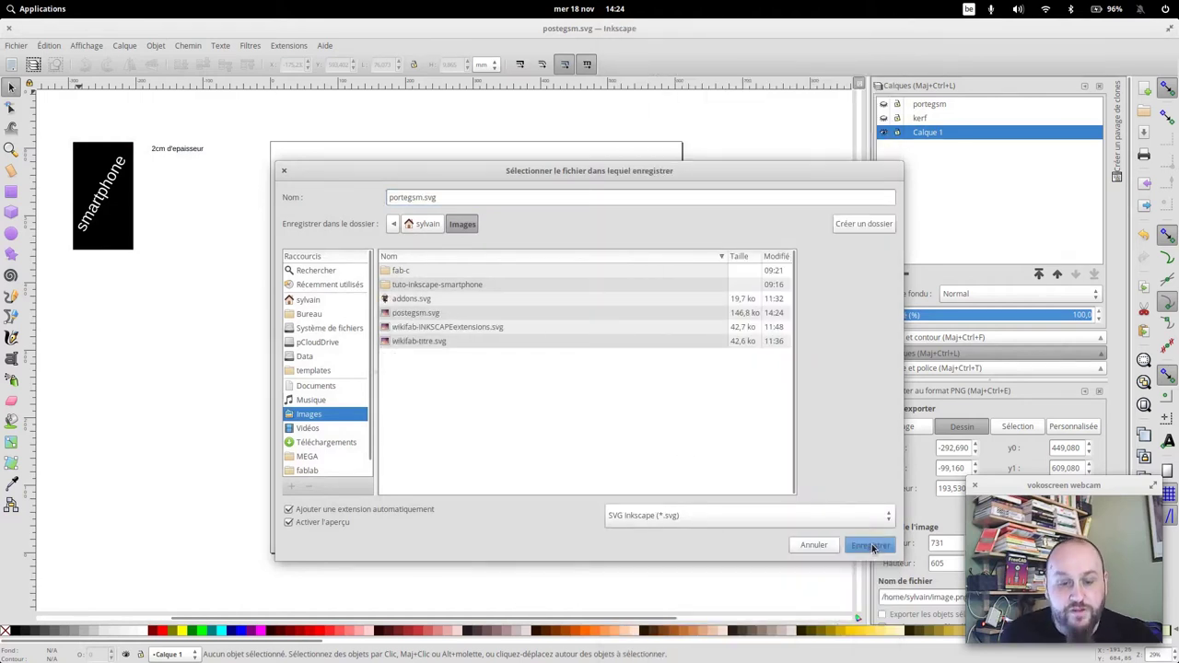
left_click(872, 546)
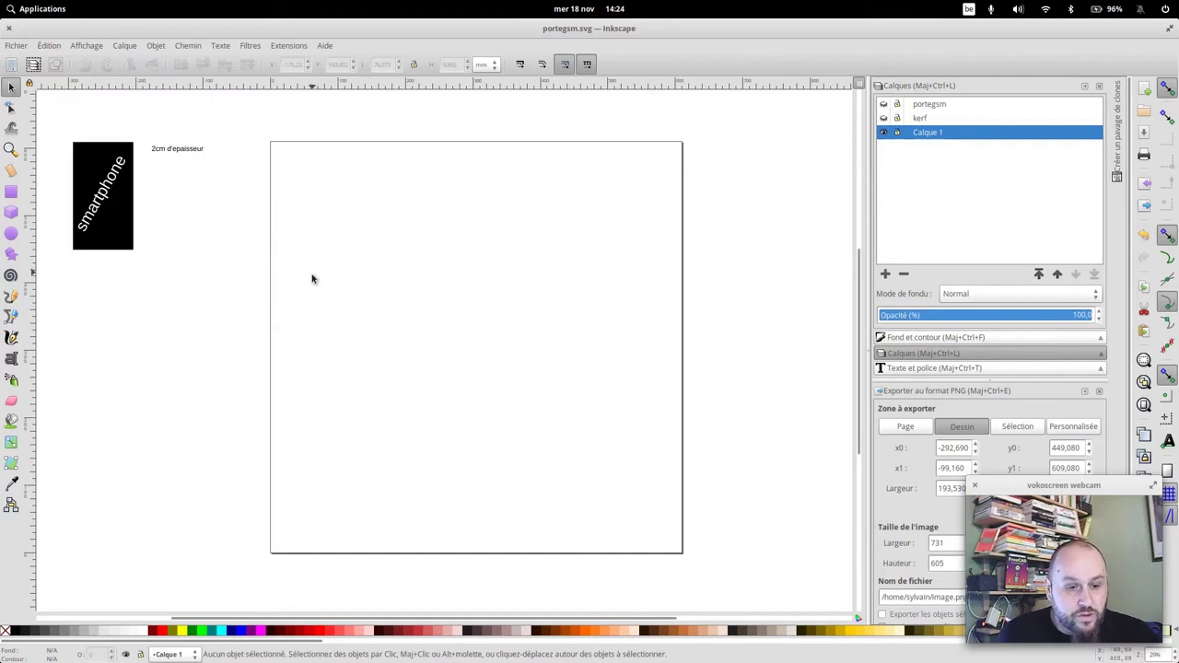
Import and embed viking.png from Images, placing it below the 2cm d'epaisseur label
left_click(15, 45)
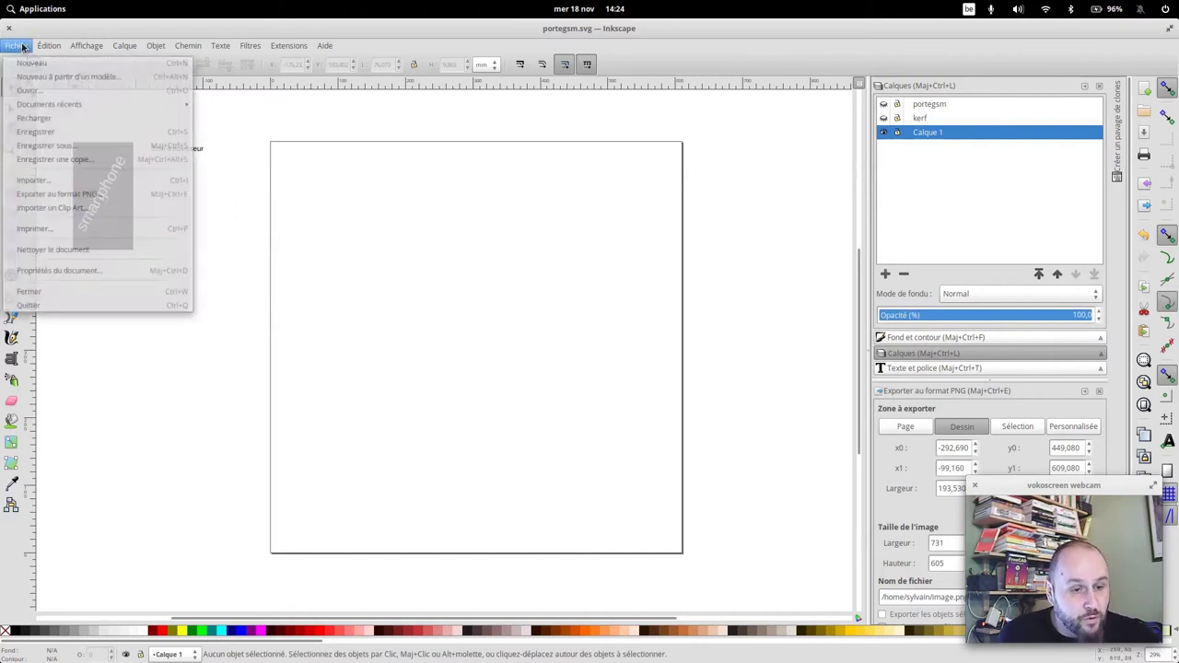
left_click(61, 180)
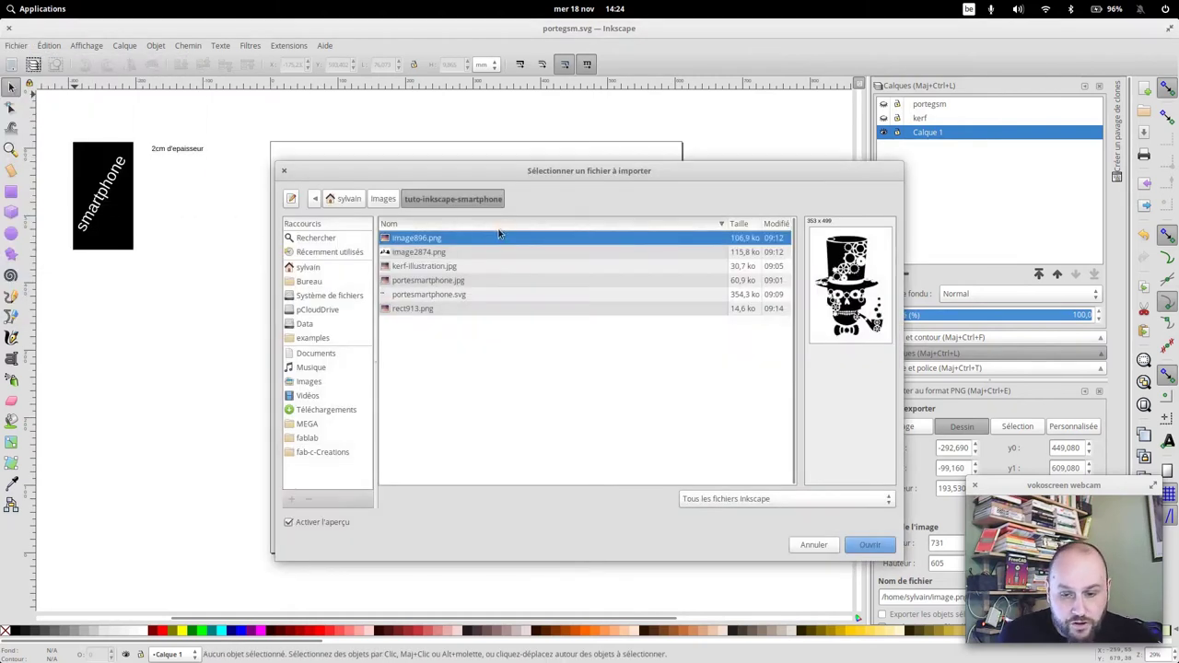
left_click(383, 198)
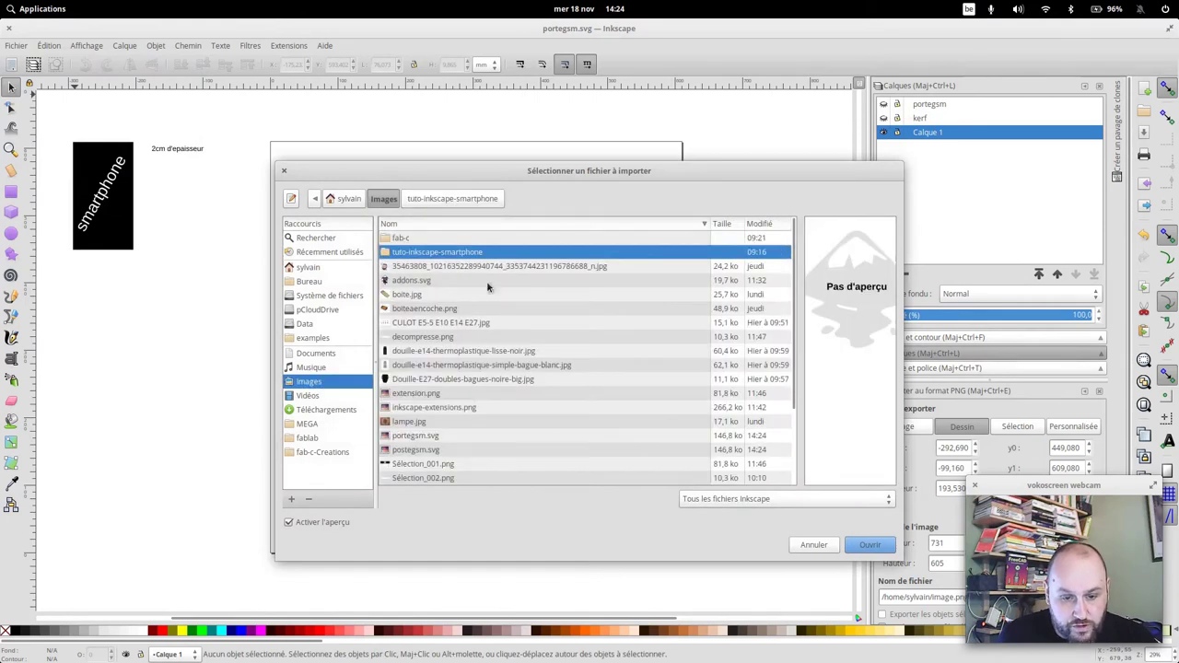
scroll(467, 395, "down", 3)
left_click(410, 436)
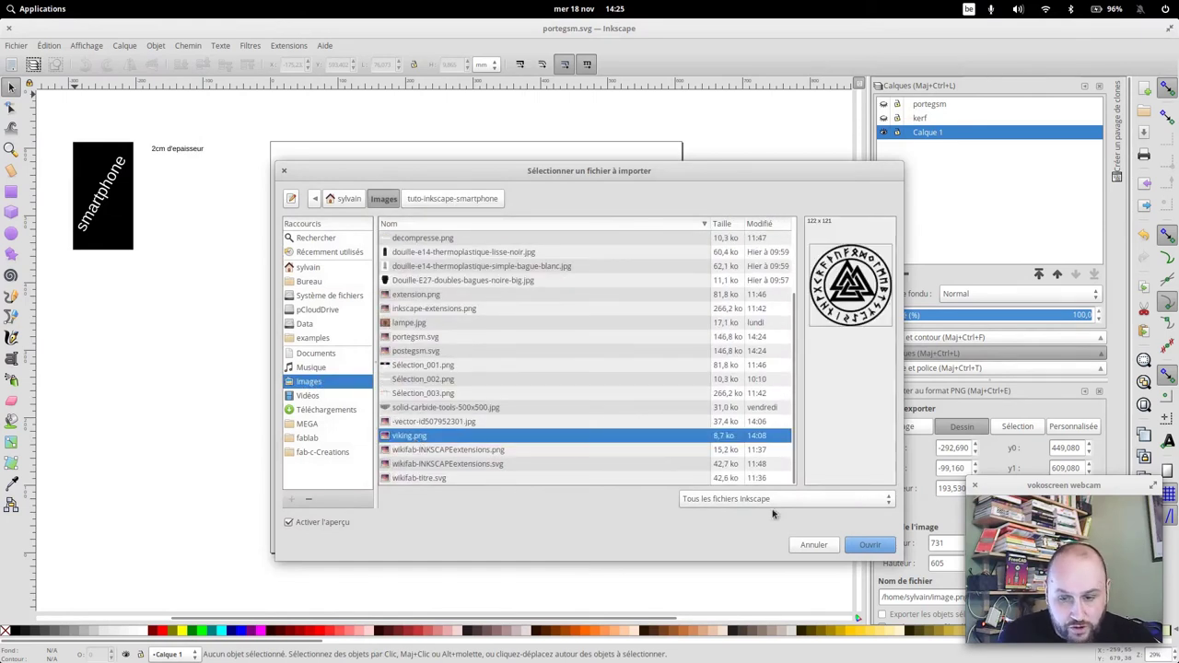
left_click(866, 547)
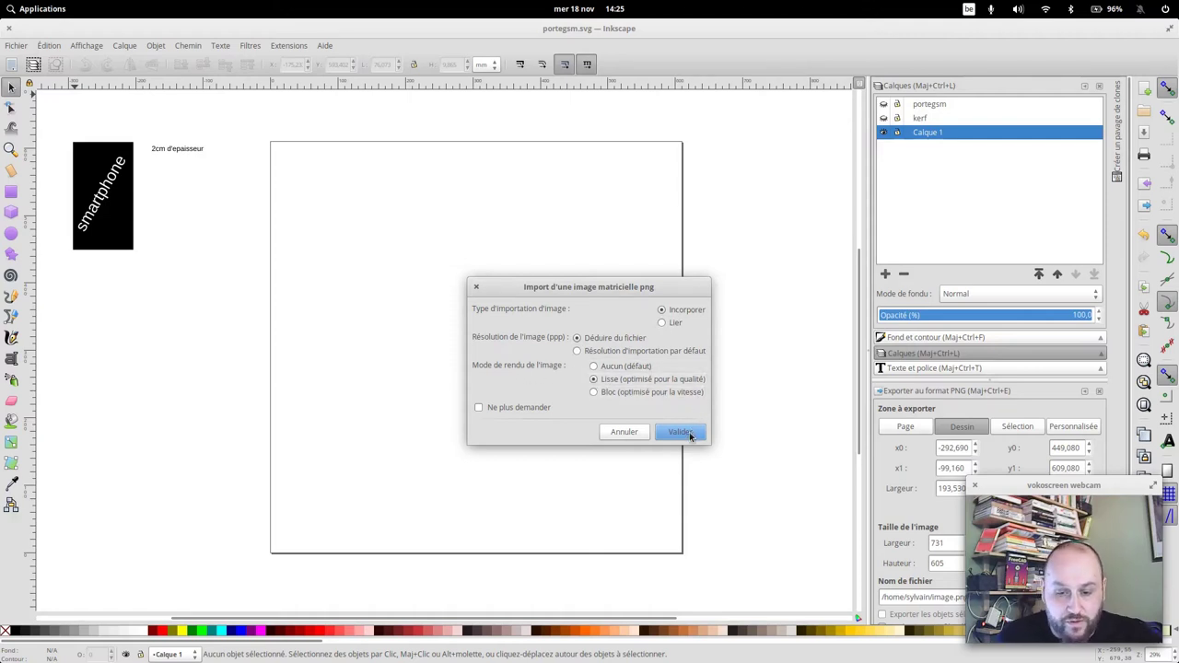
left_click(690, 436)
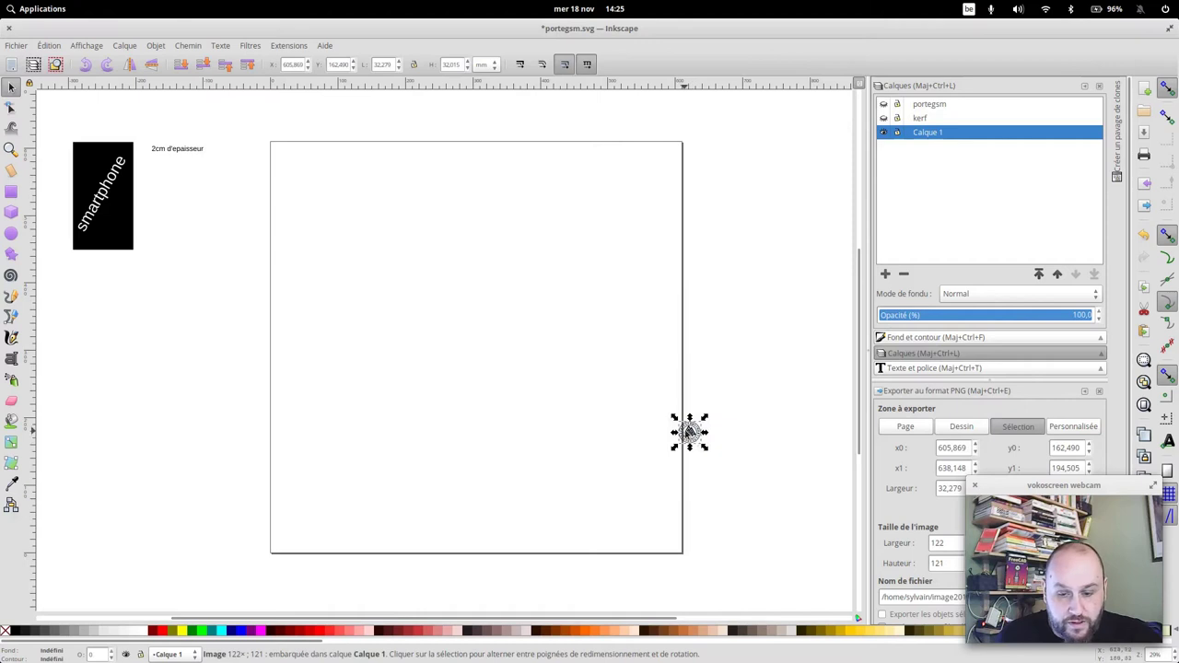
left_click_drag(411, 328, 155, 195)
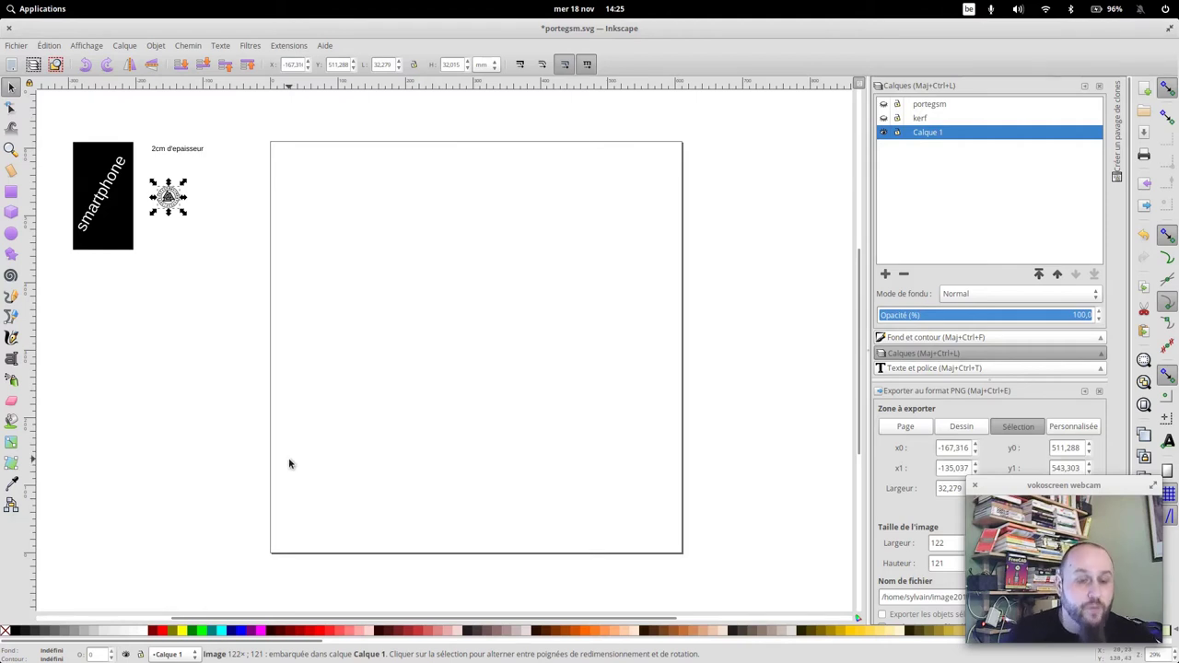
left_click_drag(172, 212, 185, 201)
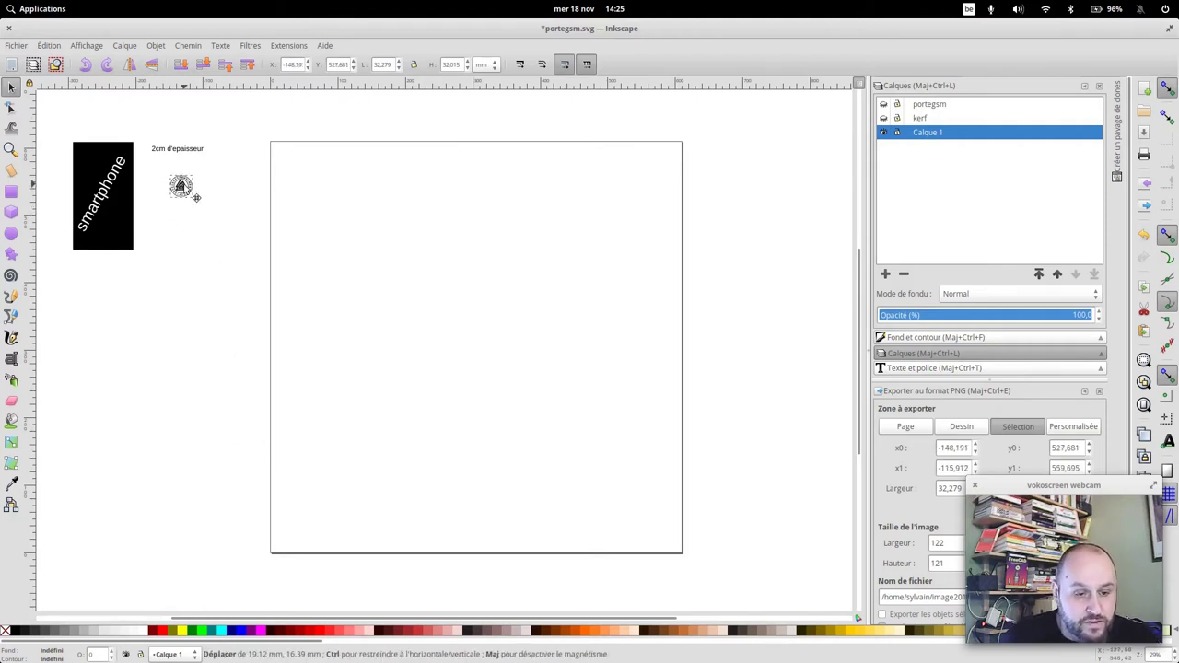
Type the owner's first name under the Valknut emblem and zoom in on them
left_click(15, 359)
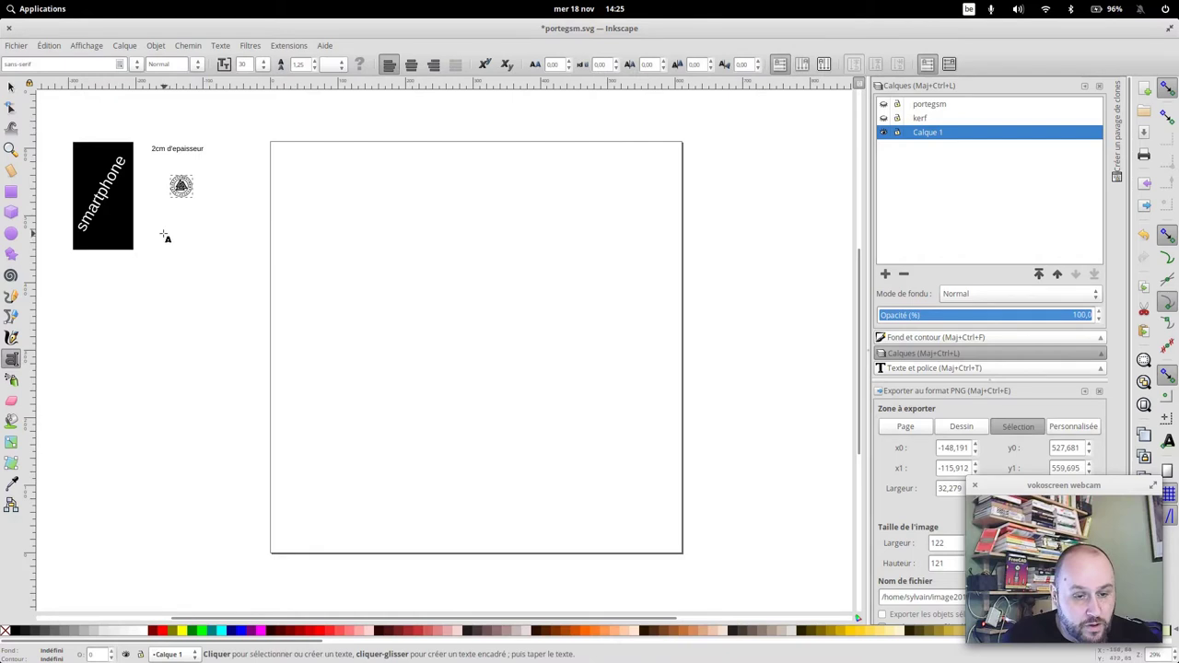
left_click(157, 224)
type("Sylvain")
left_click(12, 86)
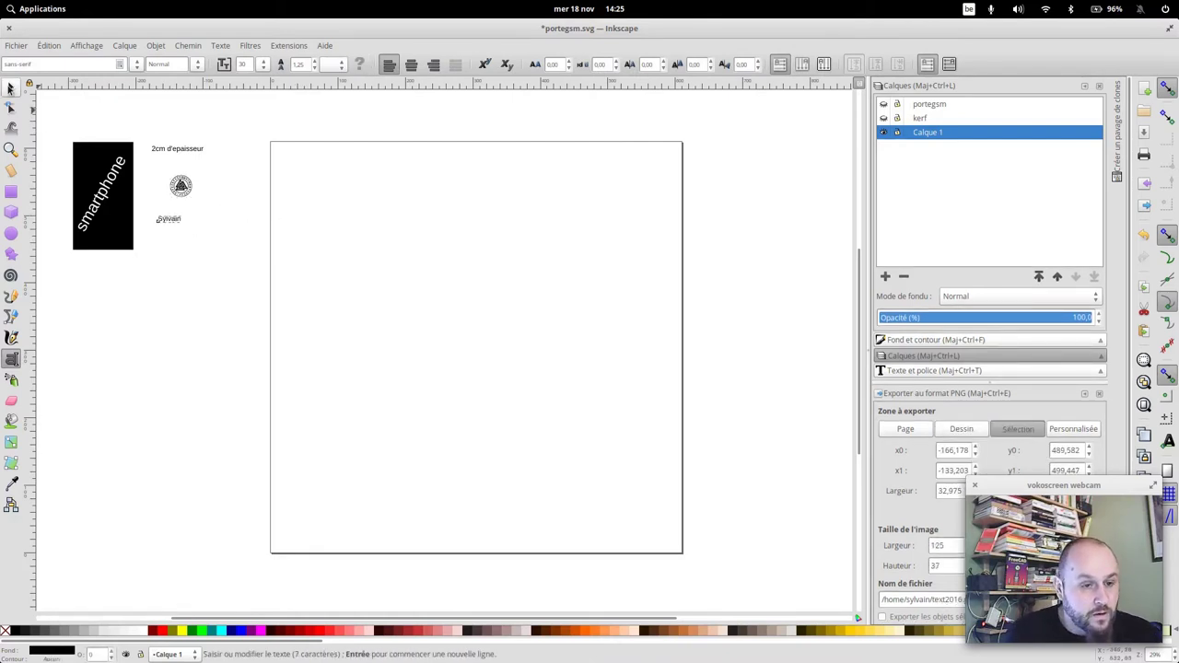
left_click_drag(174, 223, 184, 213)
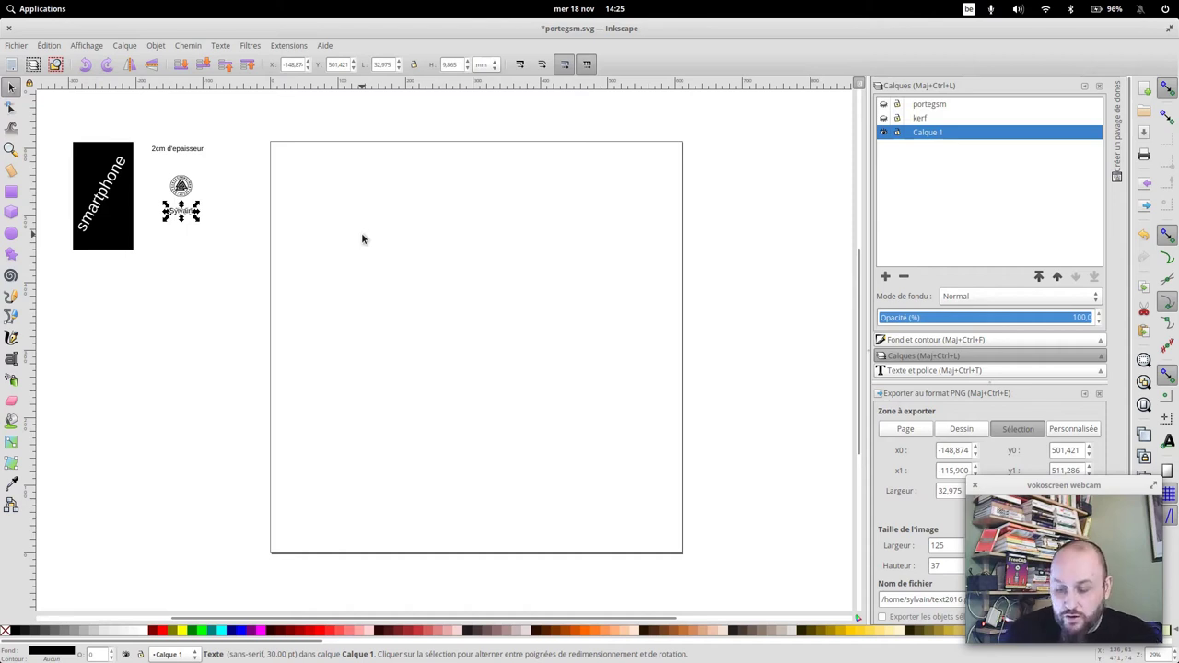
left_click_drag(219, 247, 375, 329)
scroll(375, 328, "up", 2)
scroll(374, 326, "up", 1)
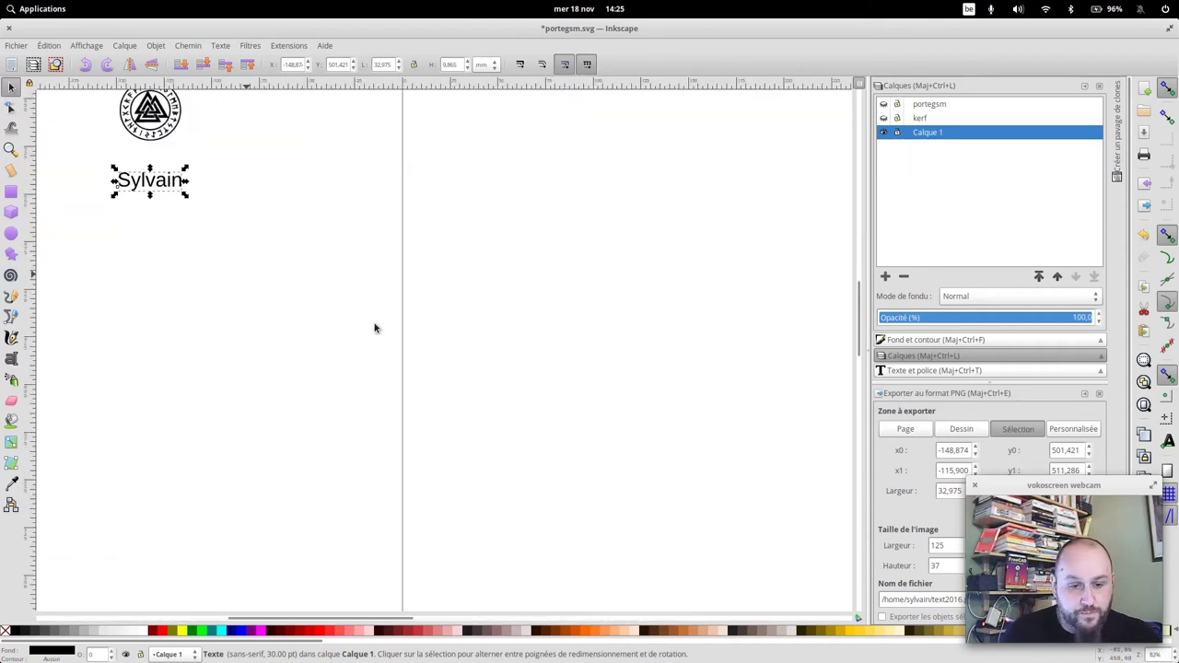
mouse_move(365, 227)
left_mouse_down()
mouse_move(635, 397)
mouse_move(595, 376)
mouse_move(528, 383)
left_mouse_up()
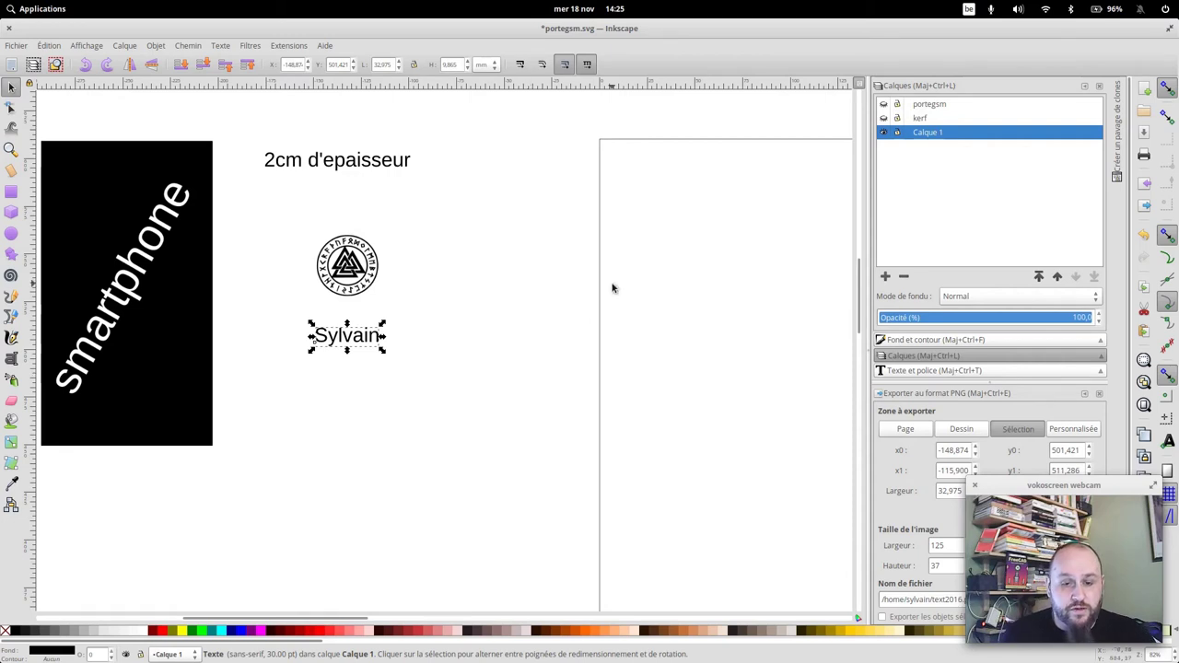
left_click(517, 340)
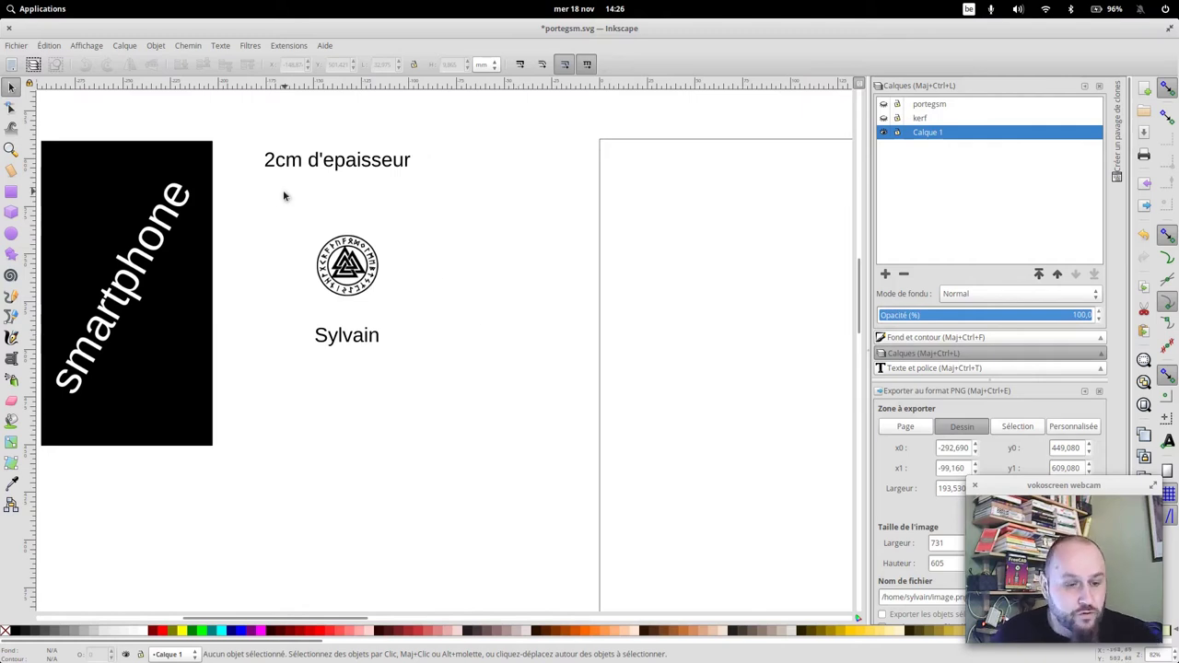
Undo the name label's last move via the canvas menu, then select the smartphone image
left_click(11, 191)
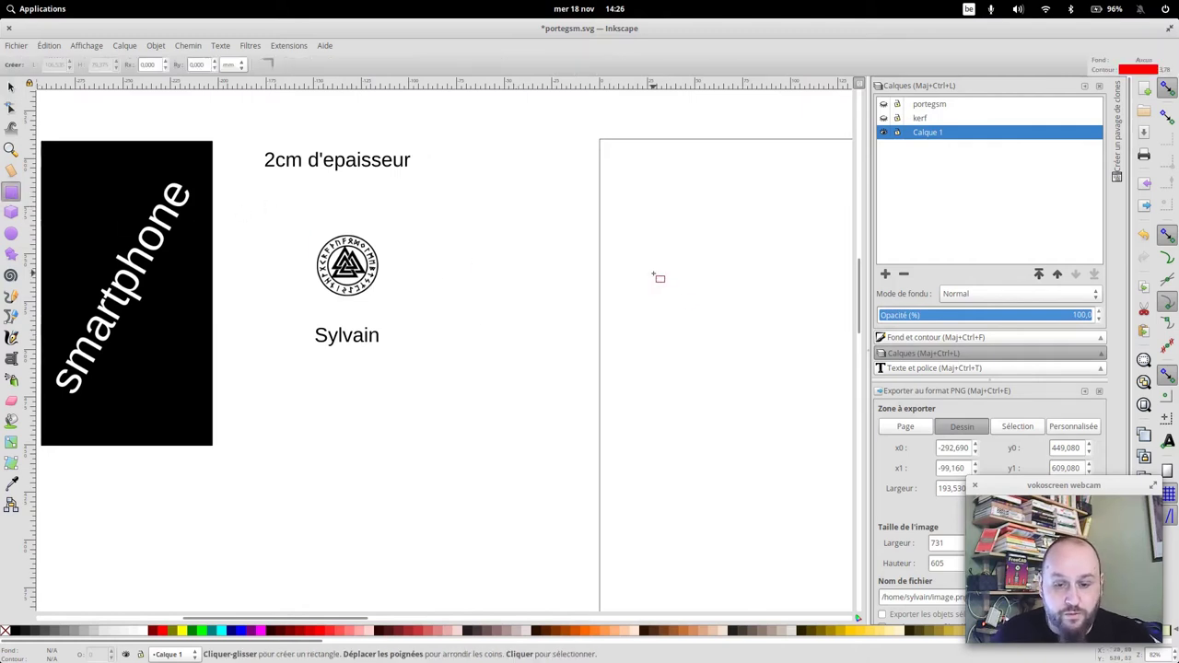
scroll(655, 273, "right", 4)
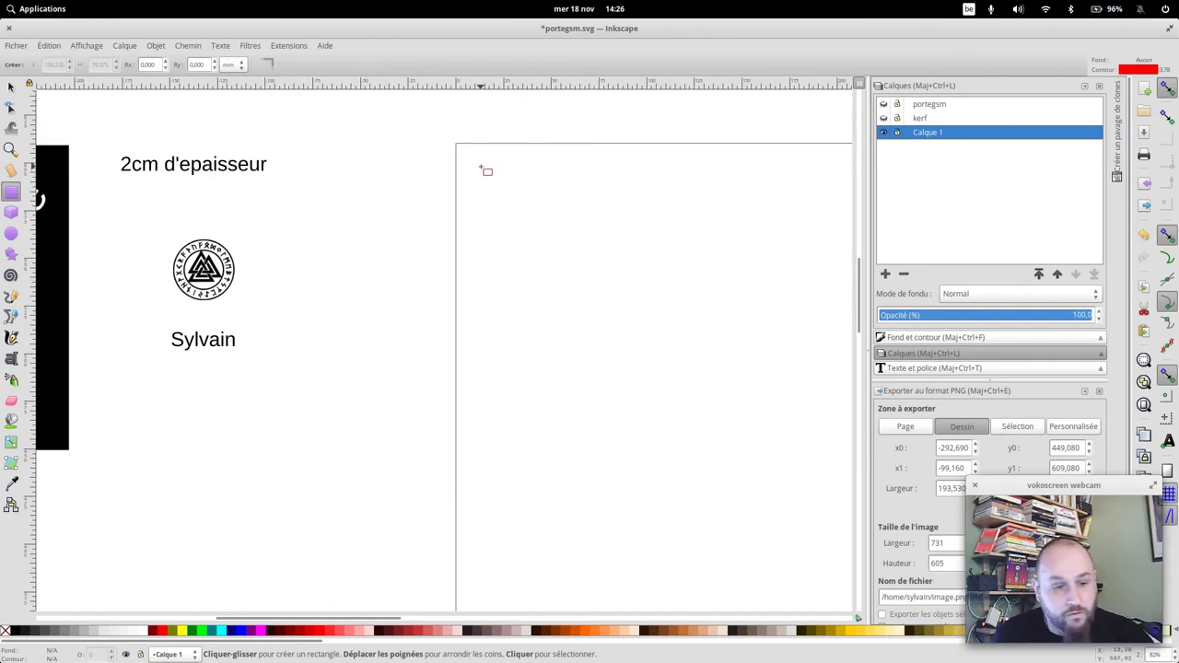
right_click(351, 257)
left_click(359, 259)
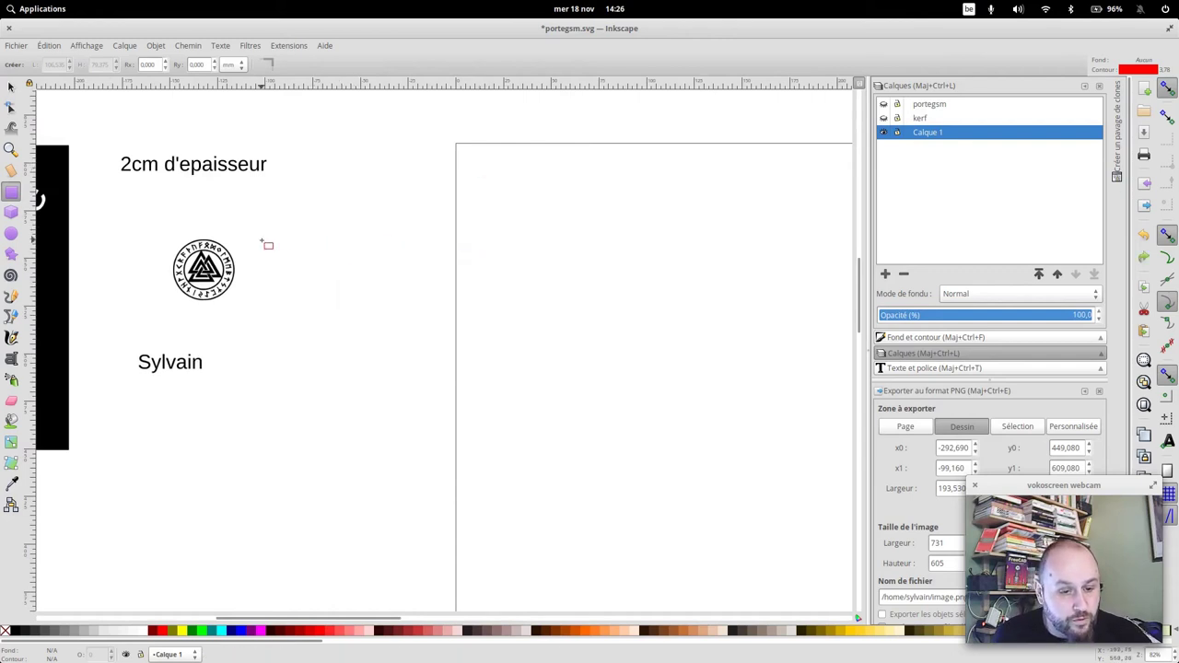
left_click(12, 90)
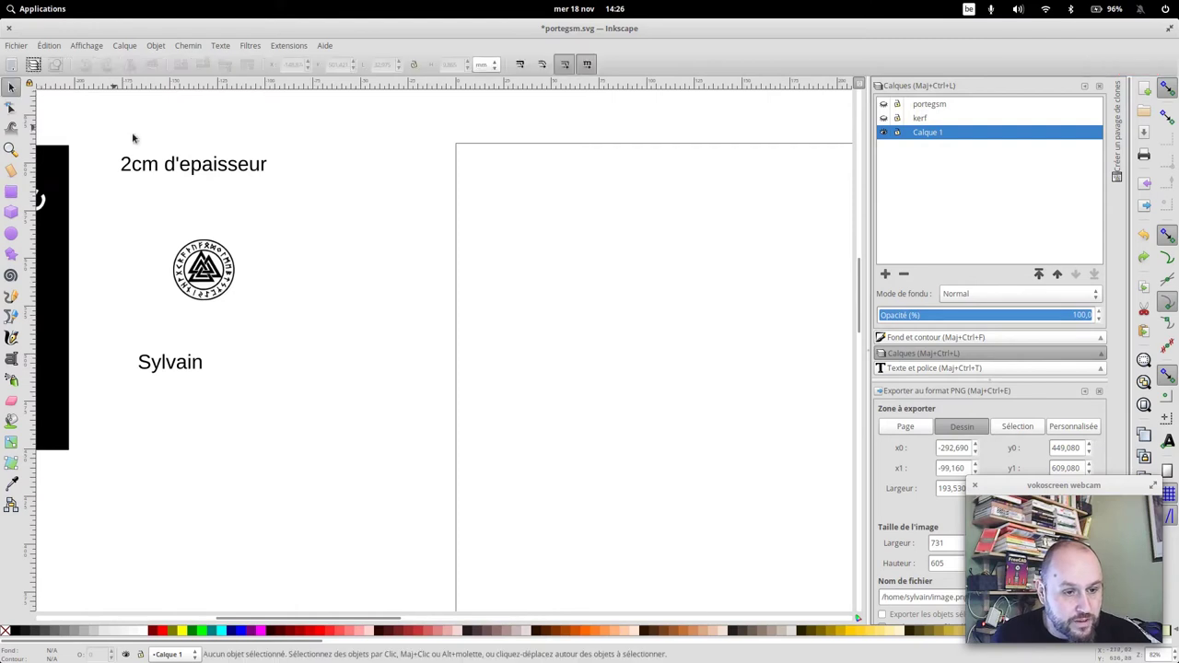
scroll(377, 267, "left", 8)
left_click(342, 293)
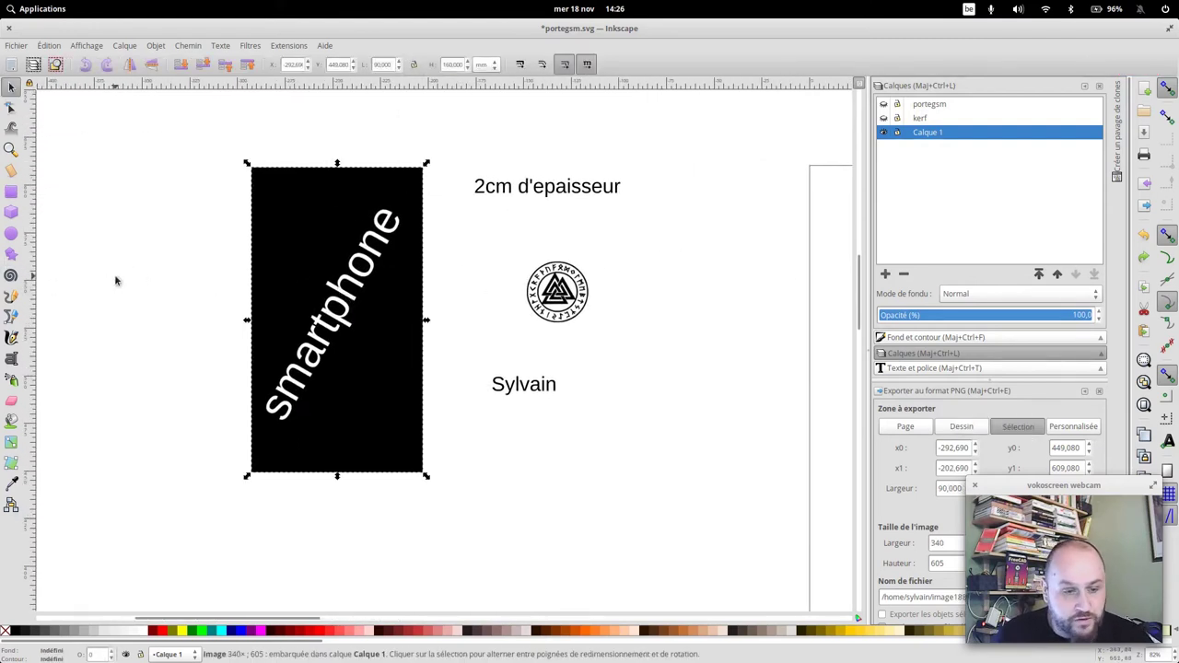
left_click(11, 358)
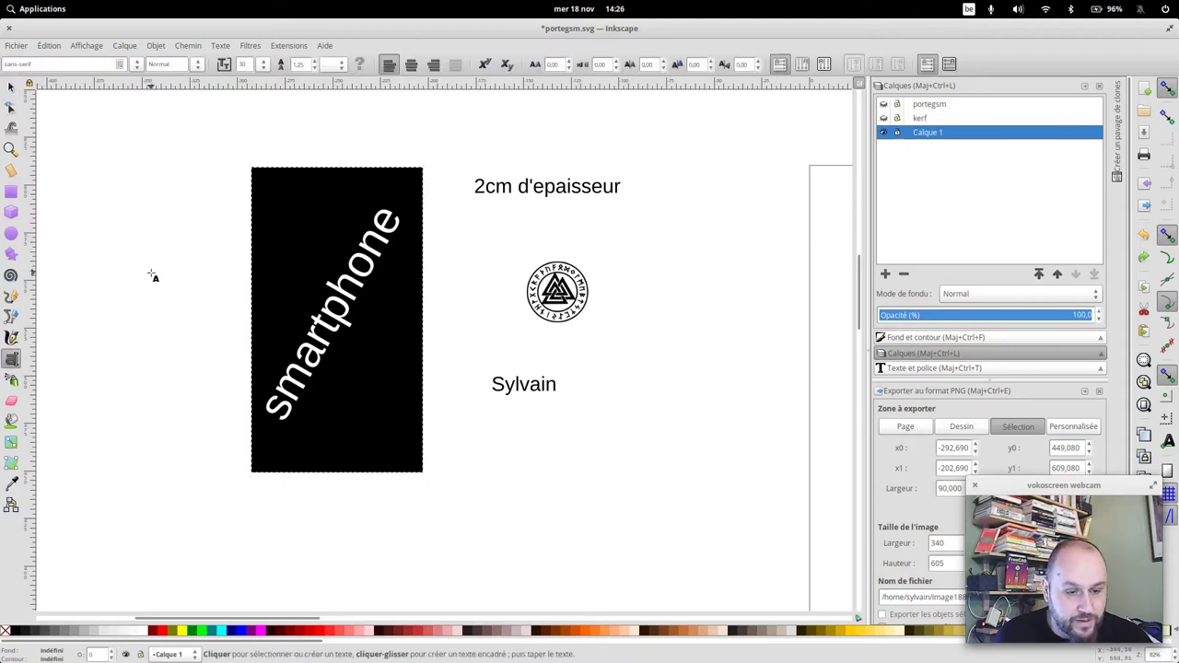
Write a "90x160mm" label above the smartphone rectangle
left_click(291, 145)
type("90")
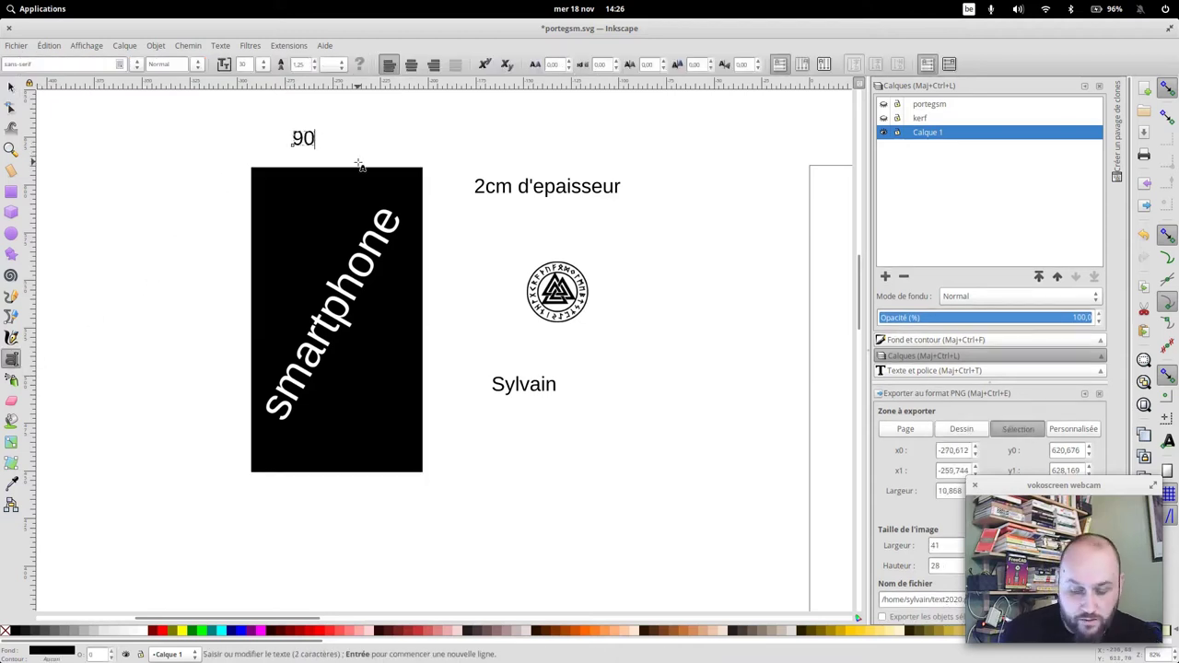
type("x160")
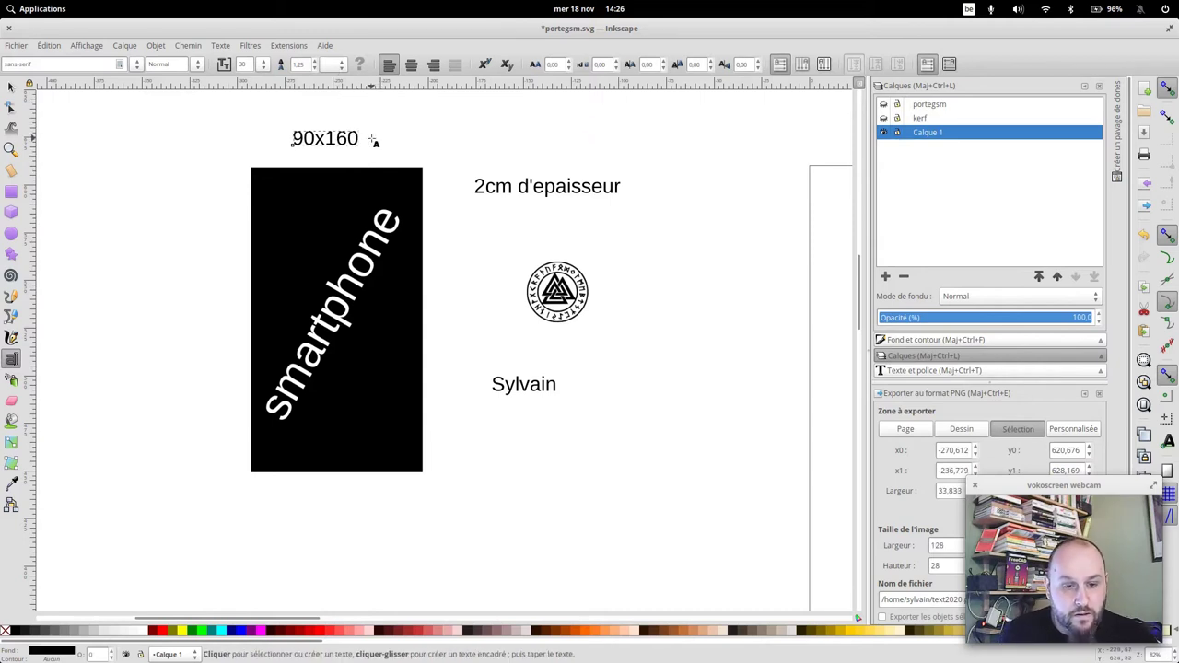
type("mm")
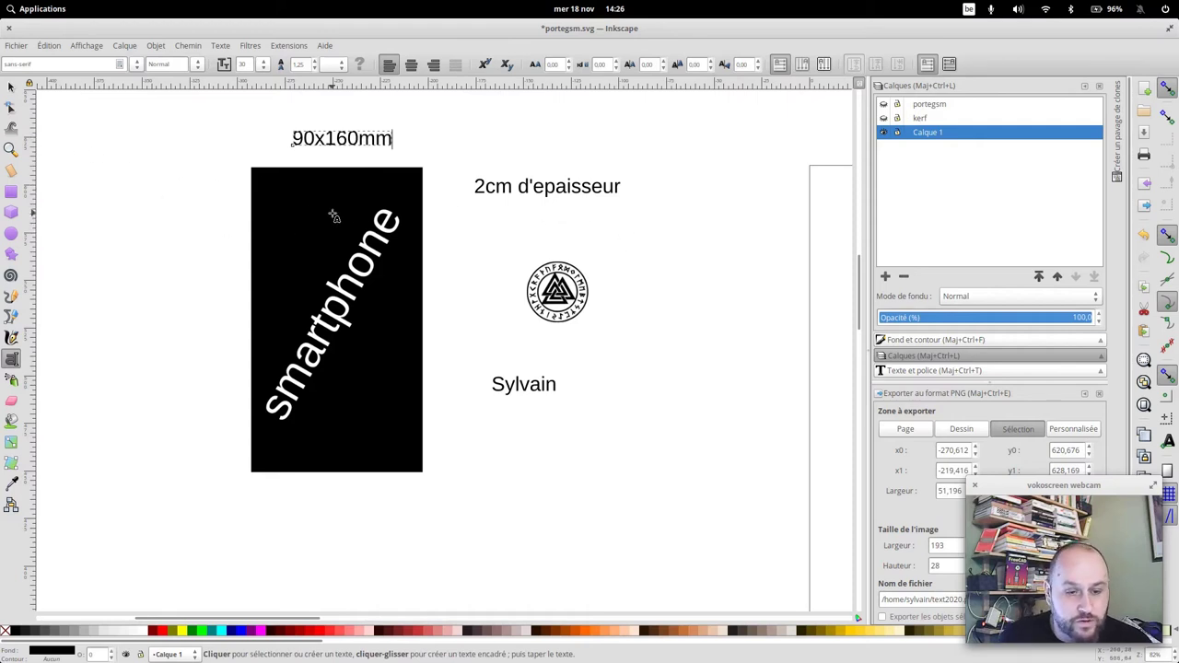
left_click(11, 86)
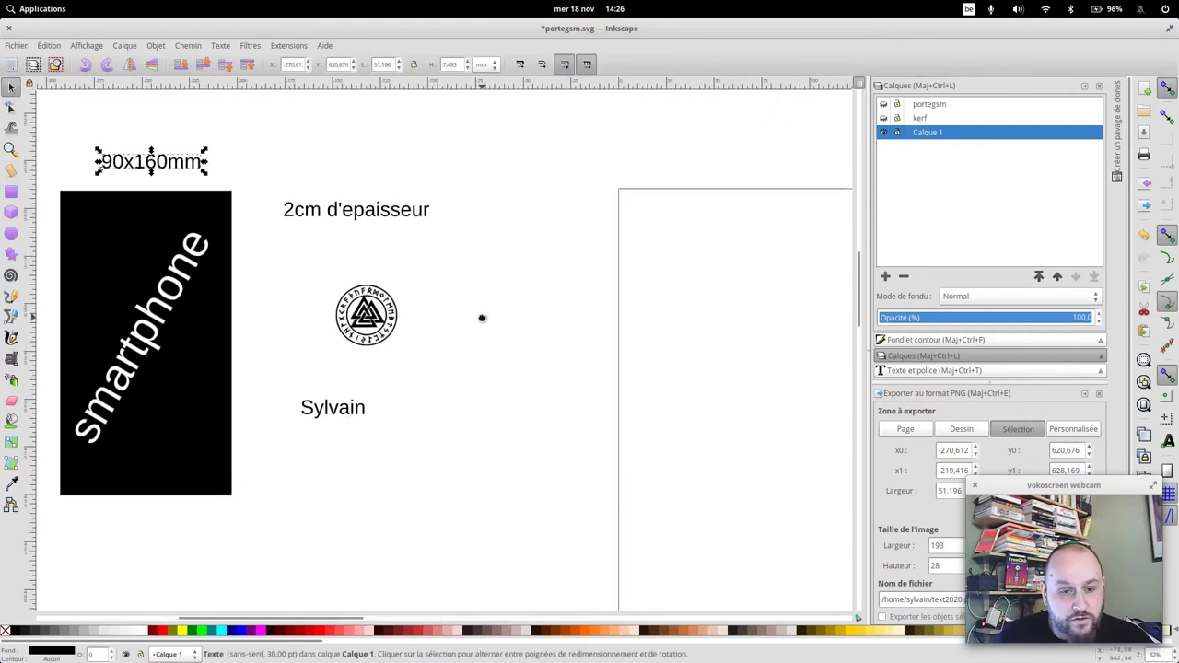
left_click_drag(674, 293, 471, 327)
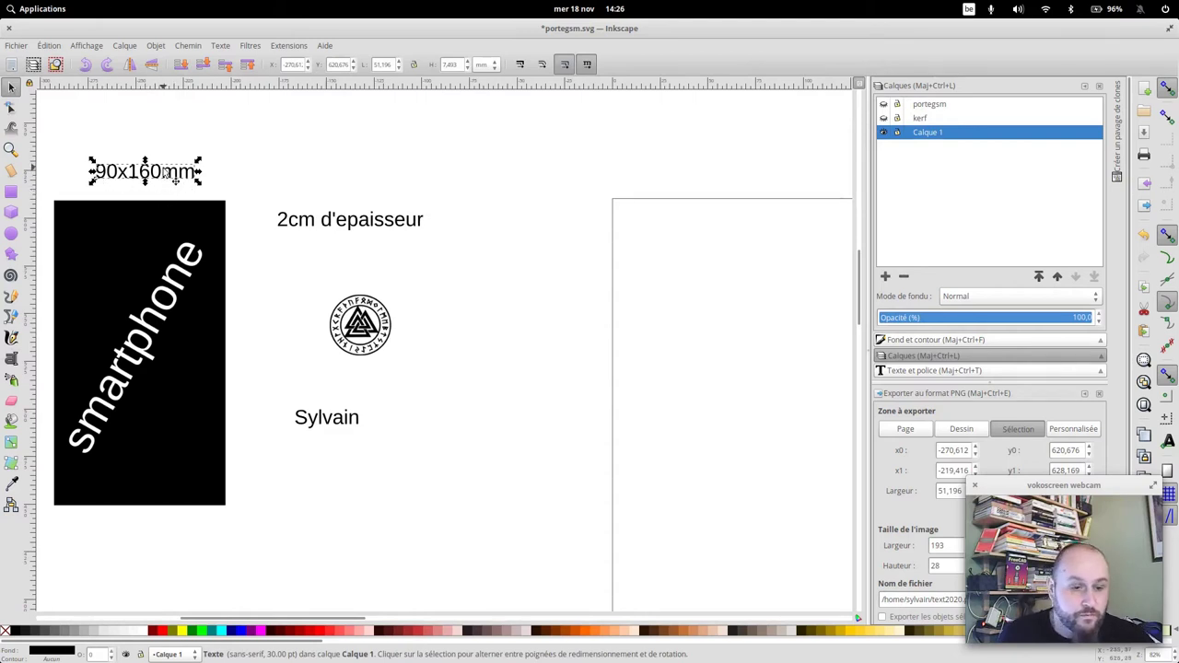
Draw a red-outlined rectangle on the page, sized 90 × 190 mm
left_click(11, 192)
left_click_drag(645, 229, 474, 182)
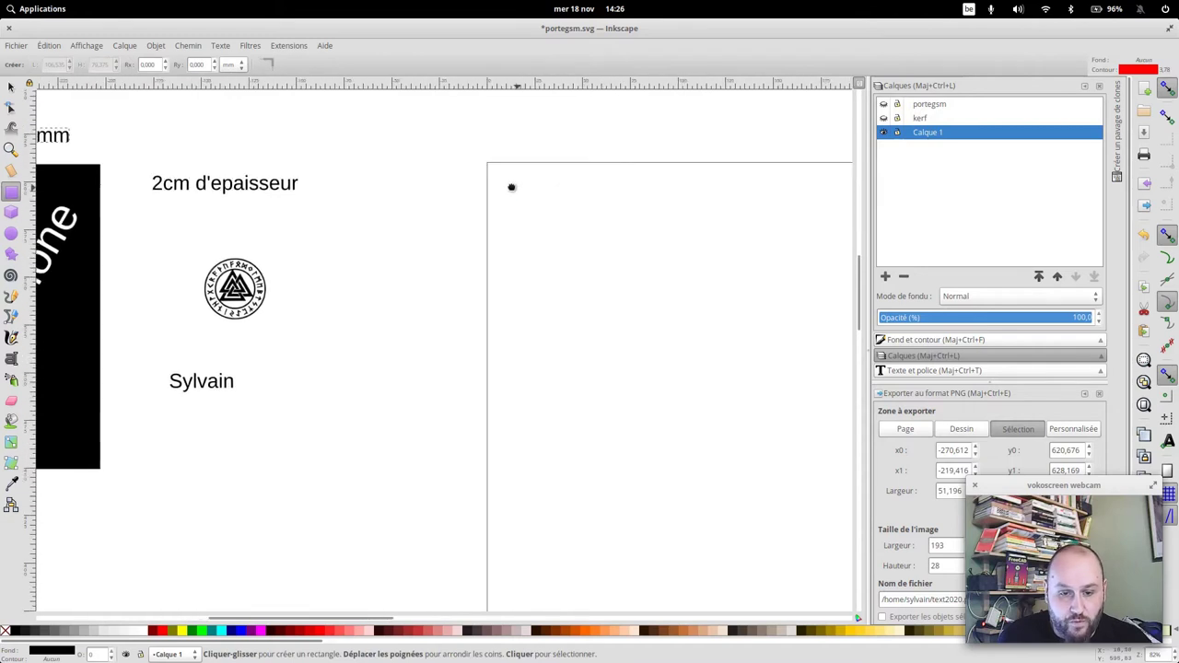
left_click_drag(370, 164, 624, 606)
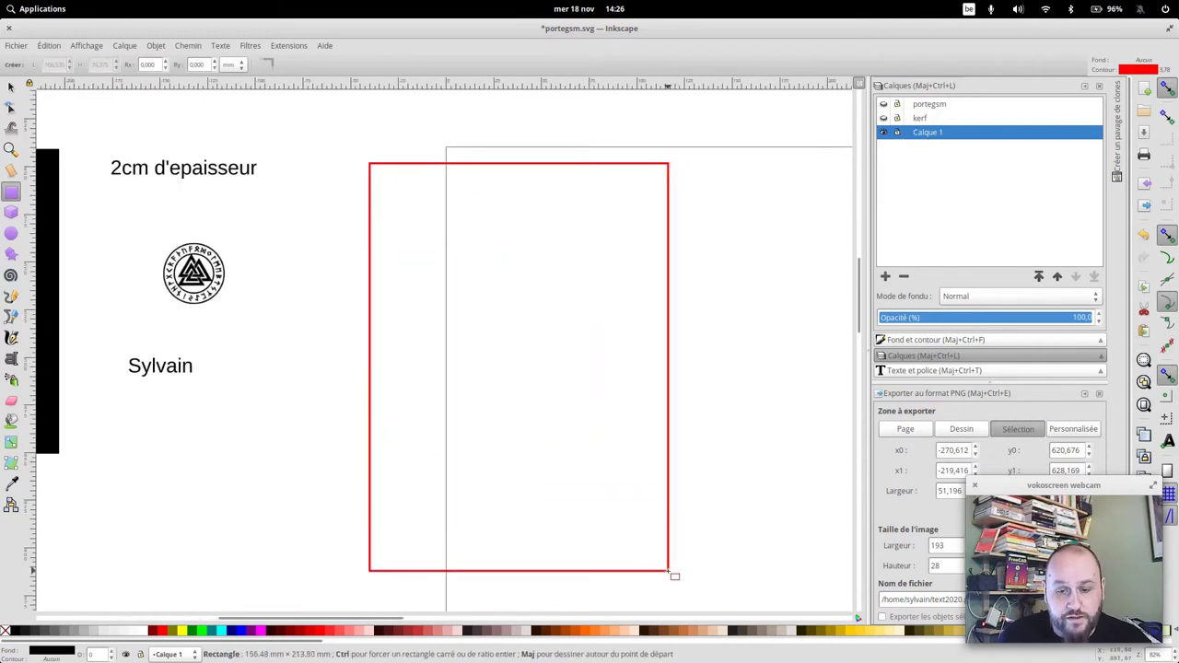
left_click_drag(687, 445, 782, 432)
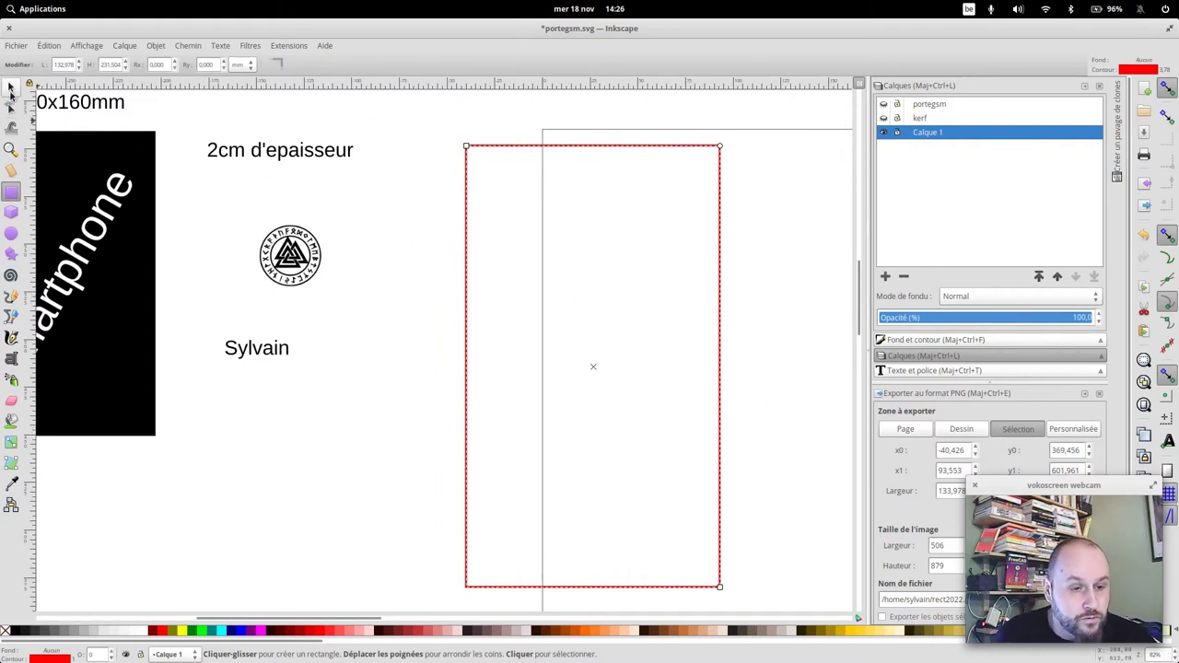
left_click(11, 85)
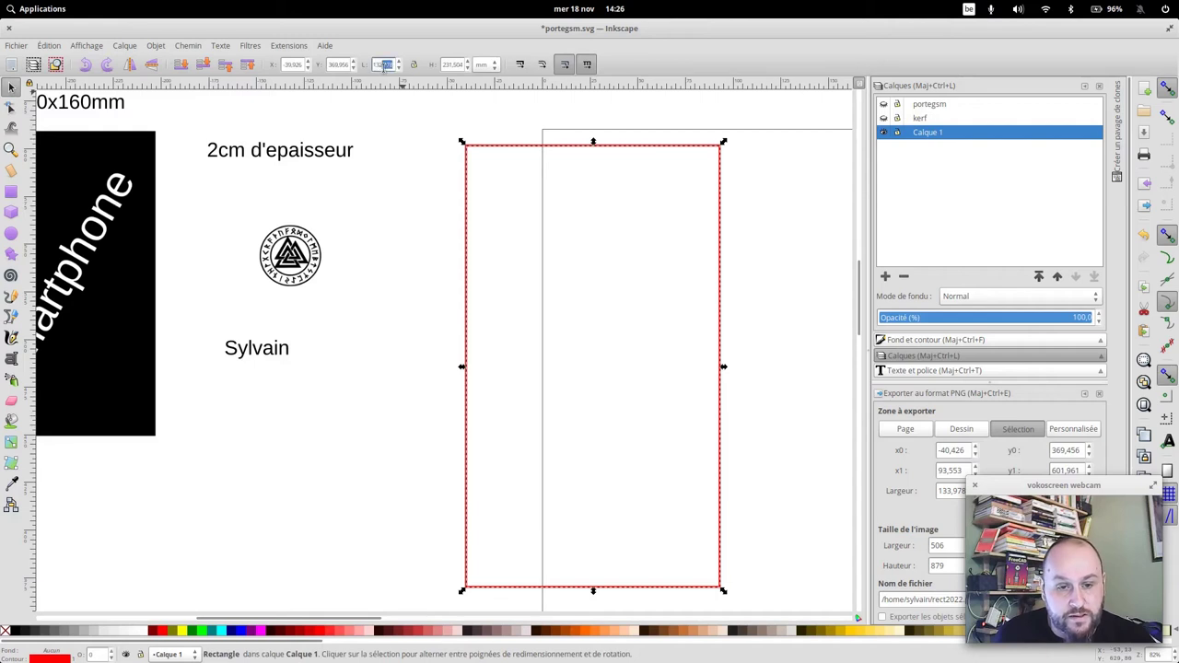
type("80")
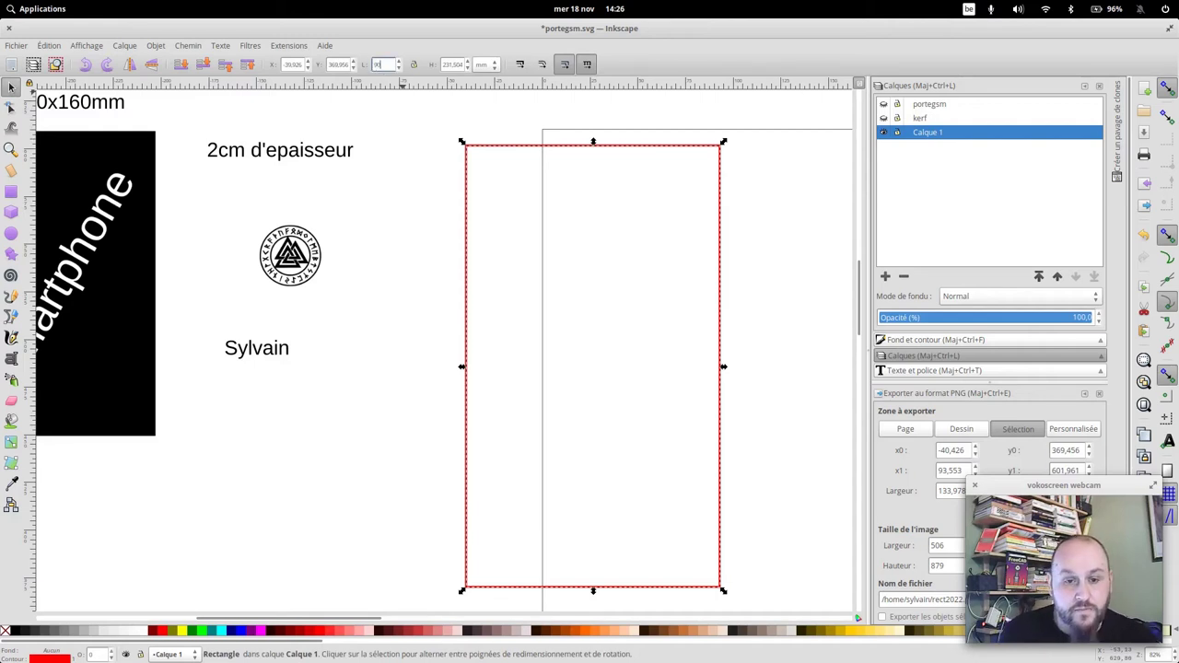
key("Tab")
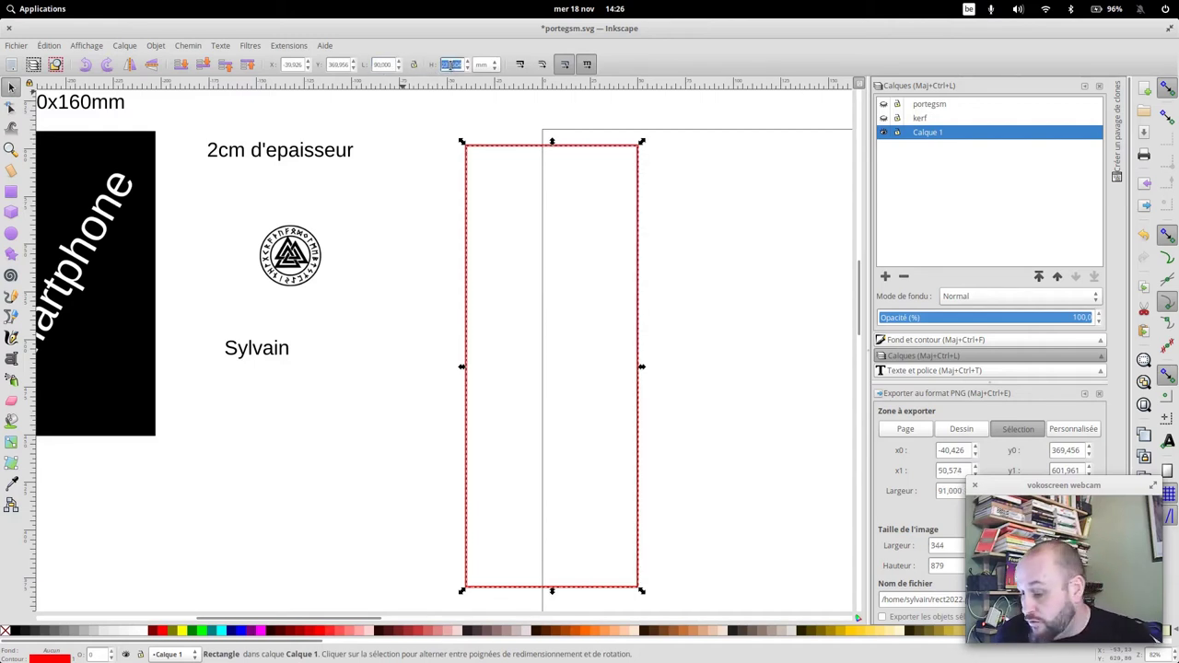
type("190")
key("Return")
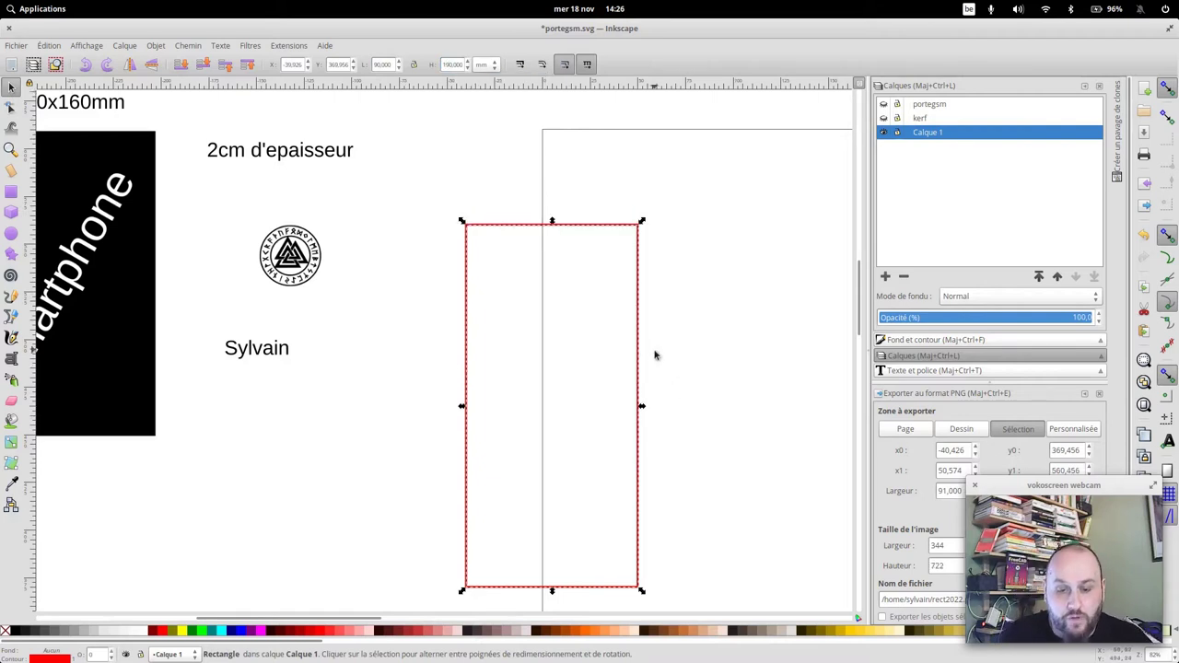
left_click_drag(646, 377, 737, 304)
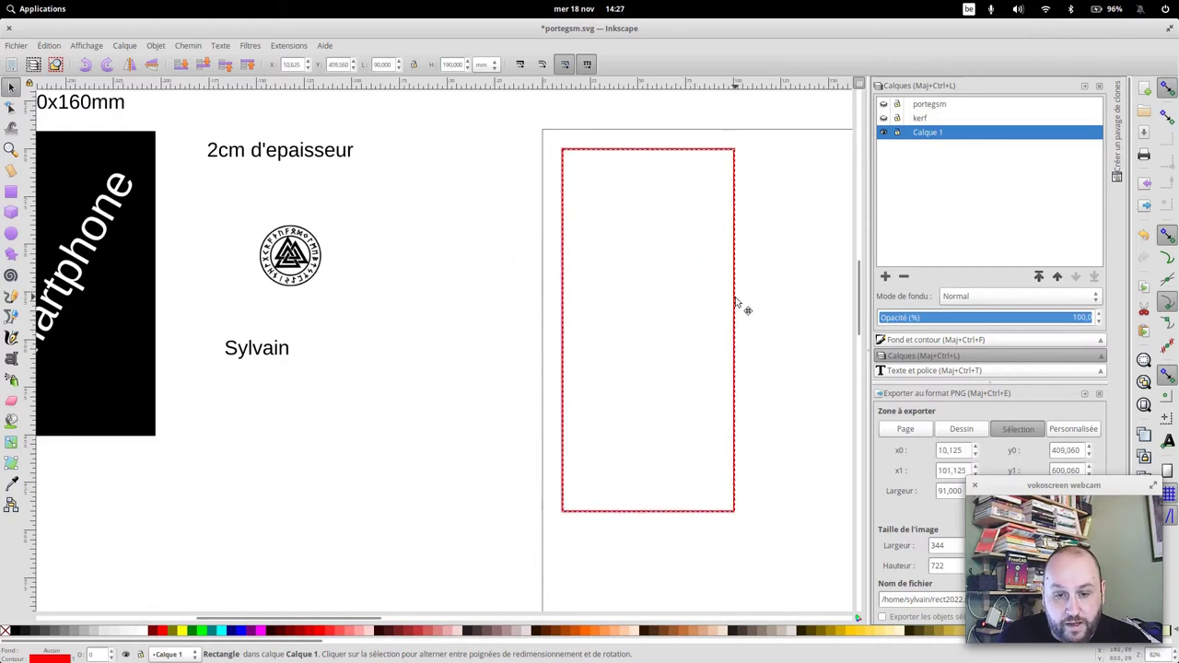
Nudge the smartphone image, then round the red rectangle's corners
left_click(424, 310)
mouse_move(144, 274)
left_mouse_down()
mouse_move(205, 284)
mouse_move(714, 287)
mouse_move(232, 309)
mouse_move(139, 271)
left_mouse_up()
left_click(734, 219)
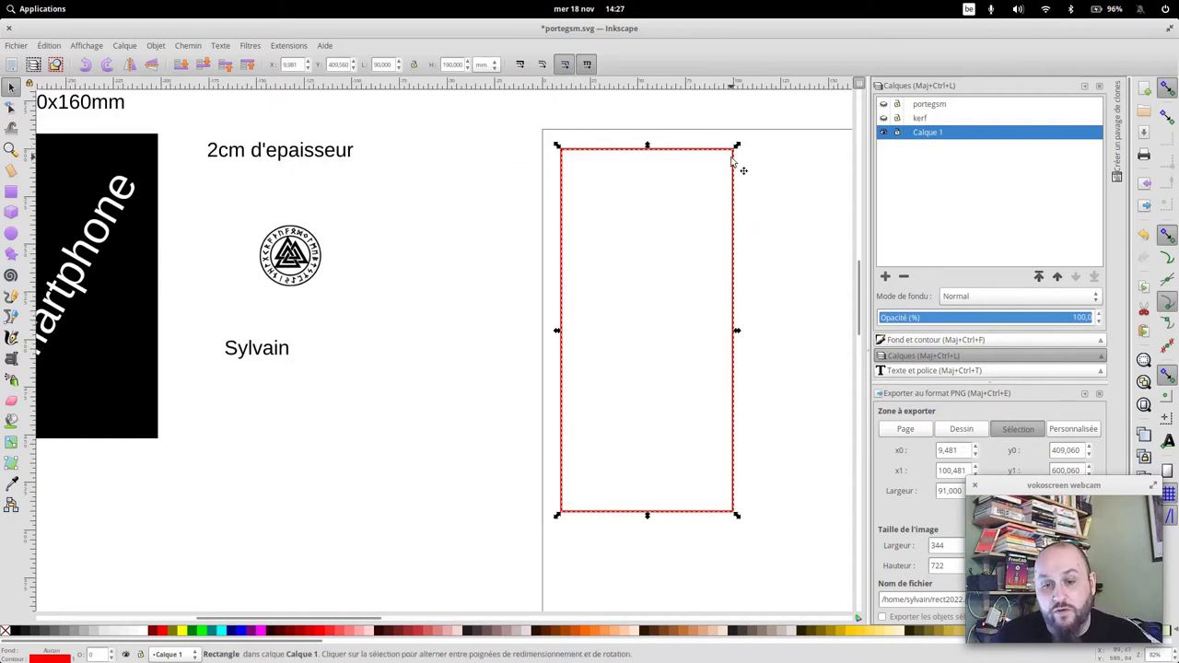
double_click(735, 169)
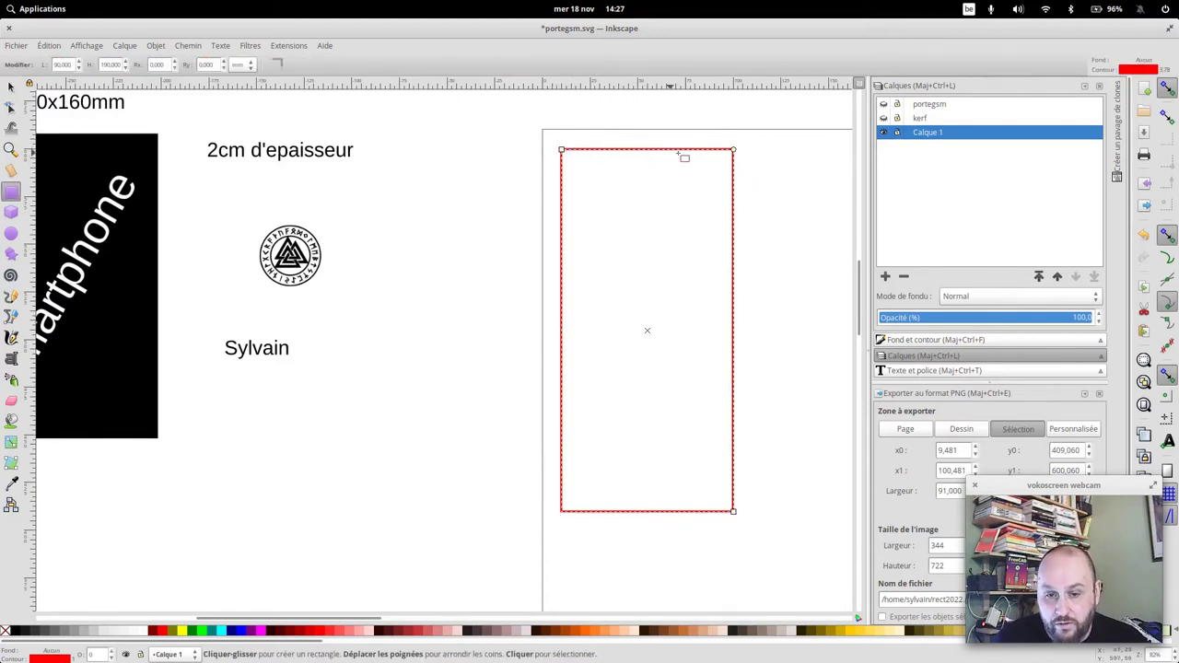
left_click_drag(733, 149, 732, 166)
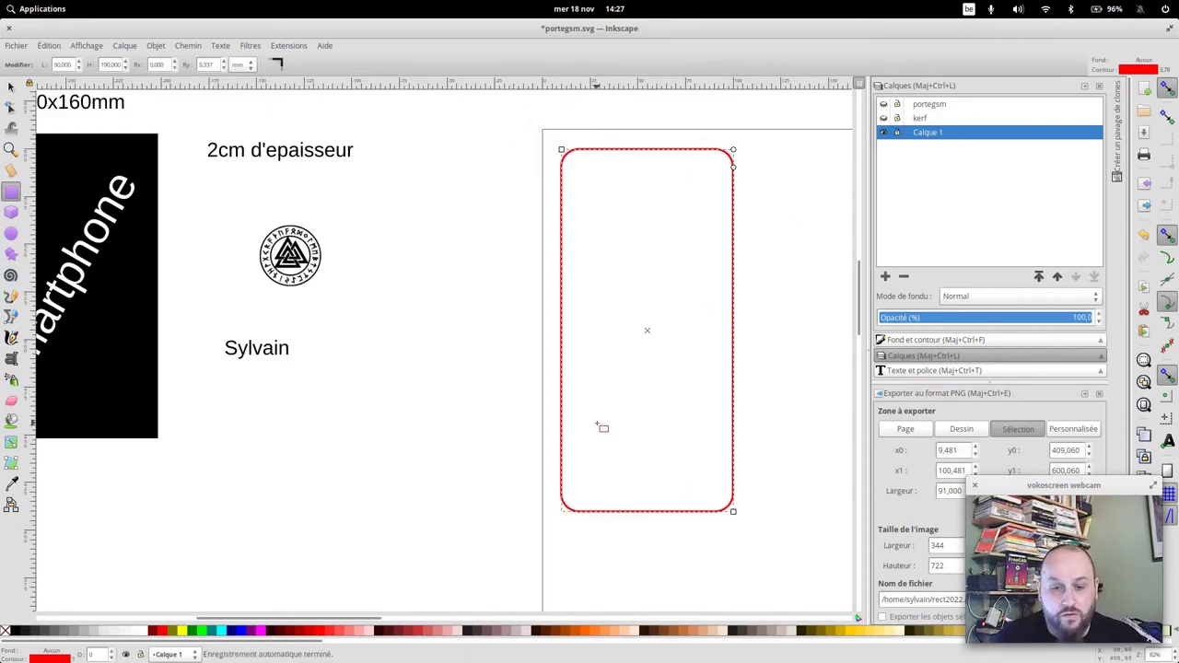
left_click(11, 87)
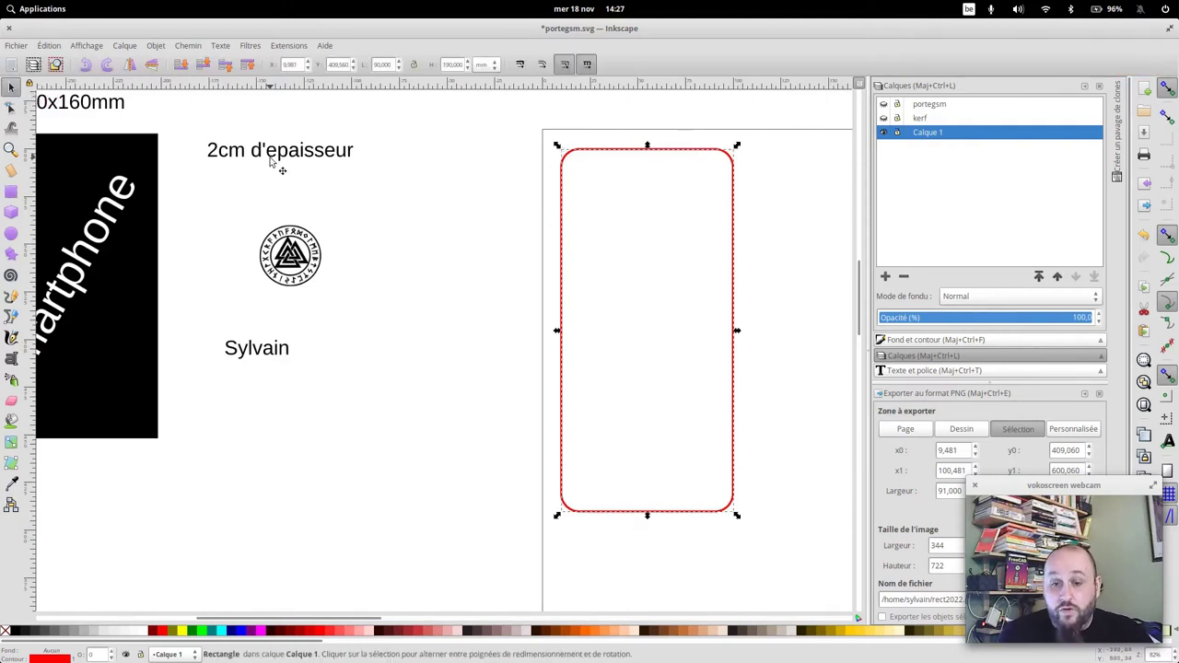
Draw a small sharp-cornered rectangle and move it below the Sylvain text
left_click(11, 192)
left_click_drag(411, 196, 464, 214)
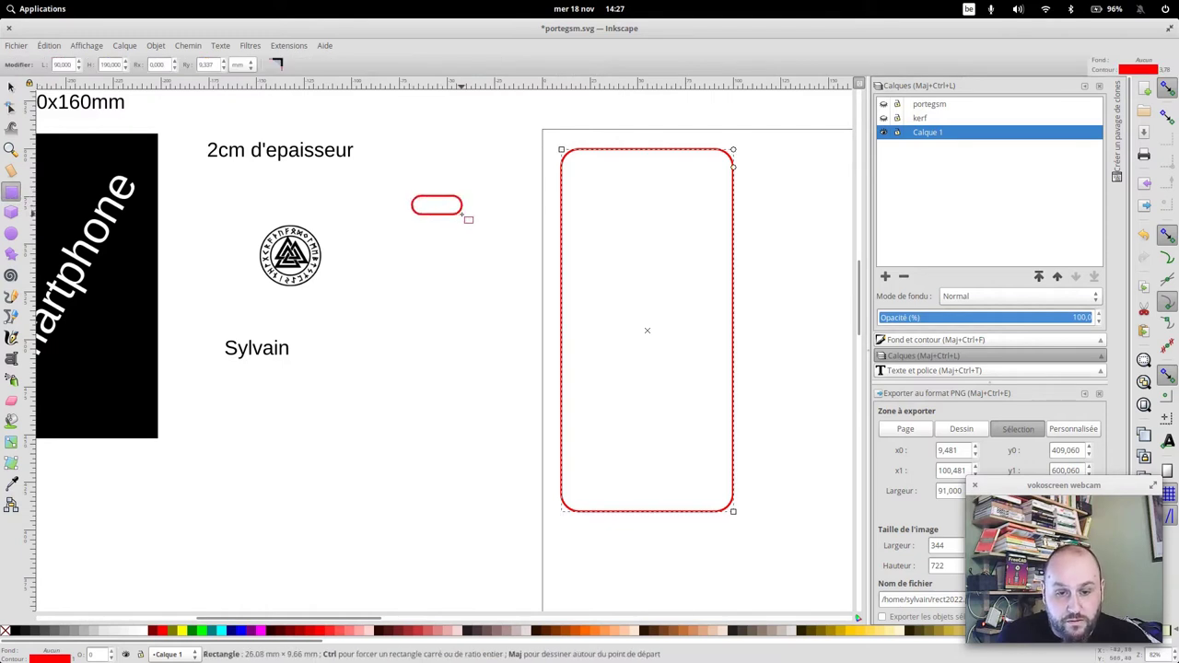
left_click(276, 64)
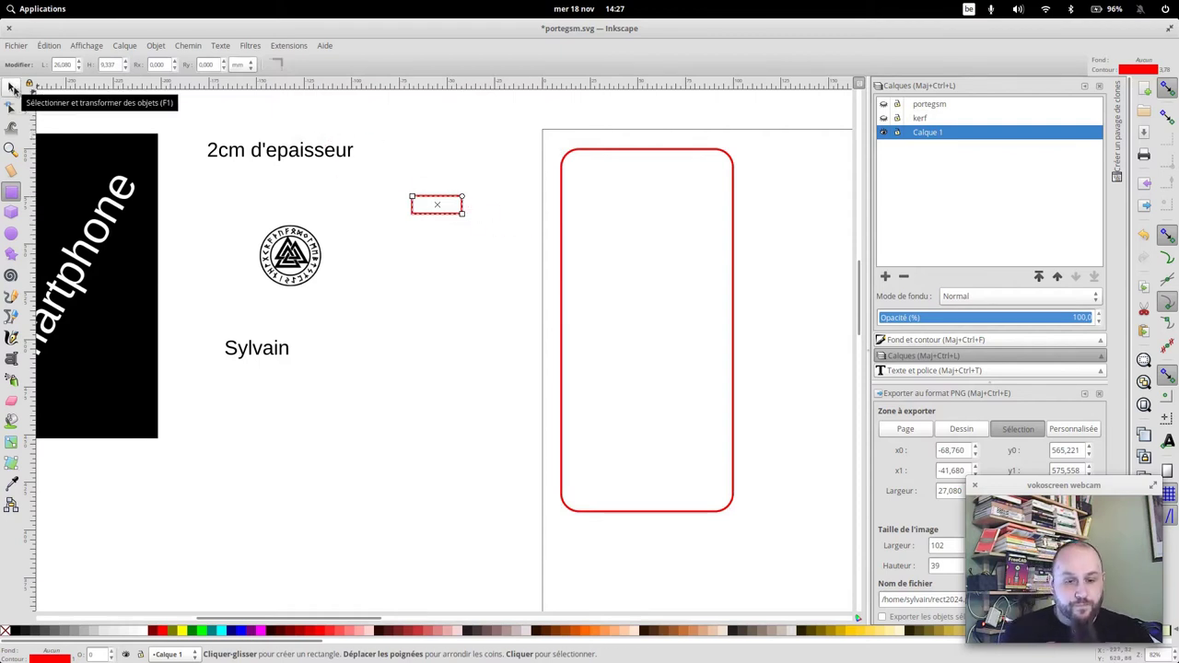
left_click(11, 88)
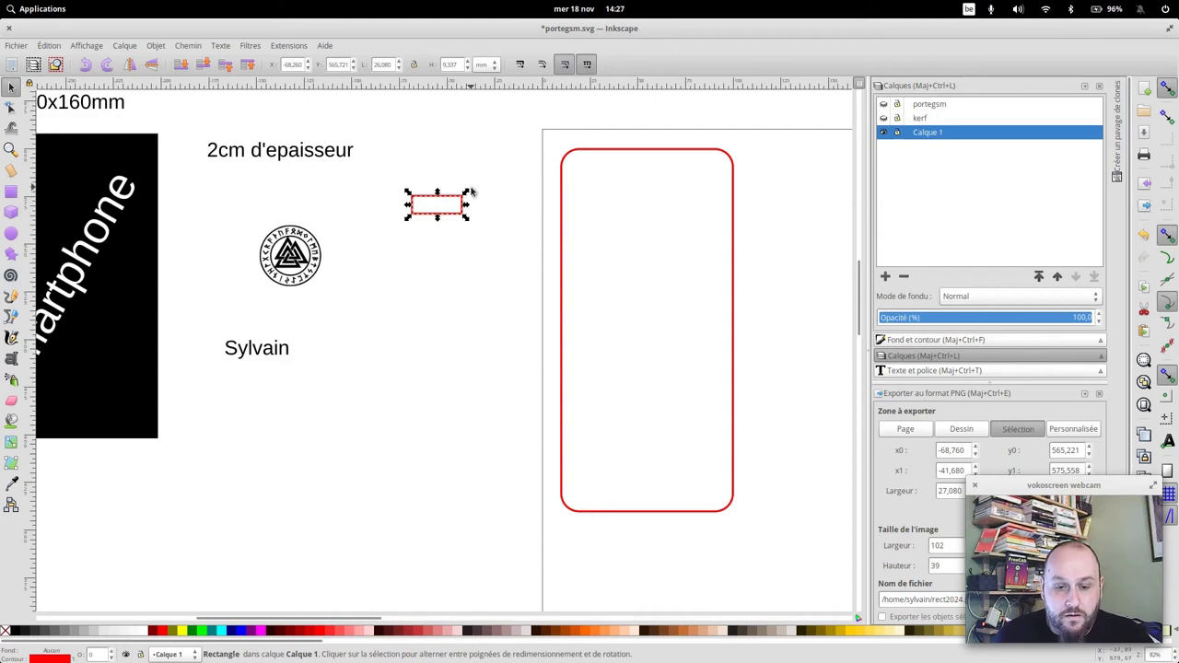
mouse_move(464, 206)
left_mouse_down()
mouse_move(613, 443)
mouse_move(711, 442)
mouse_move(640, 456)
mouse_move(679, 430)
mouse_move(663, 411)
mouse_move(458, 385)
left_mouse_up()
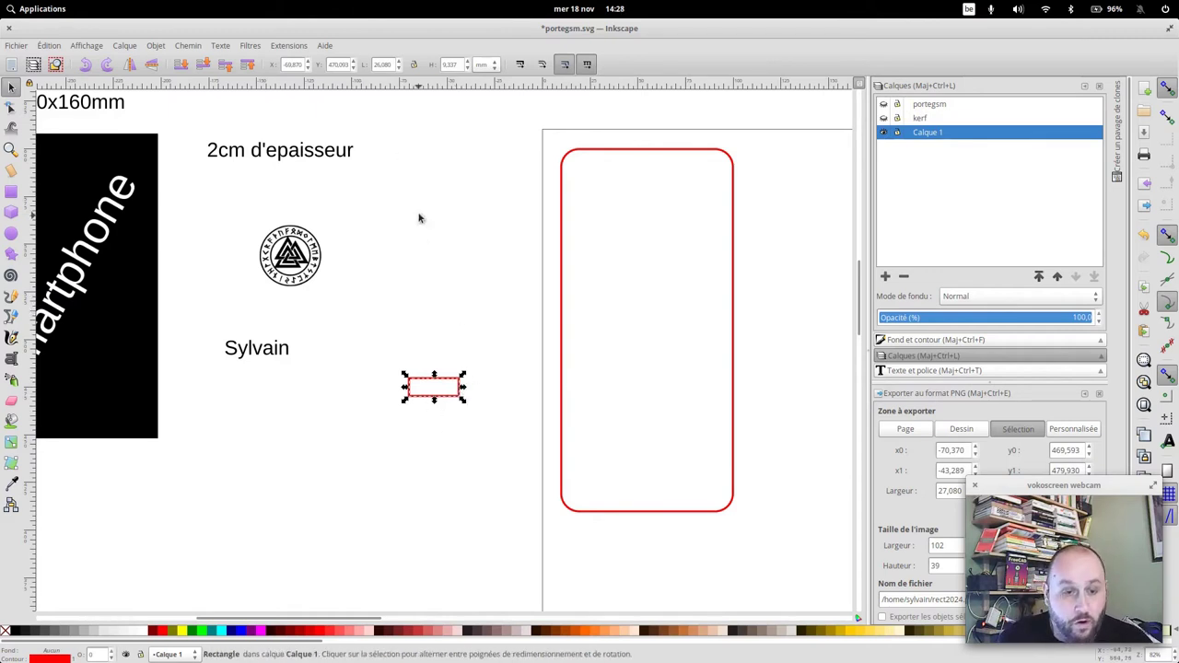
Size the small rectangle to 20 mm wide by 4 mm tall and place it beside the '2cm d'epaisseur' note
double_click(451, 64)
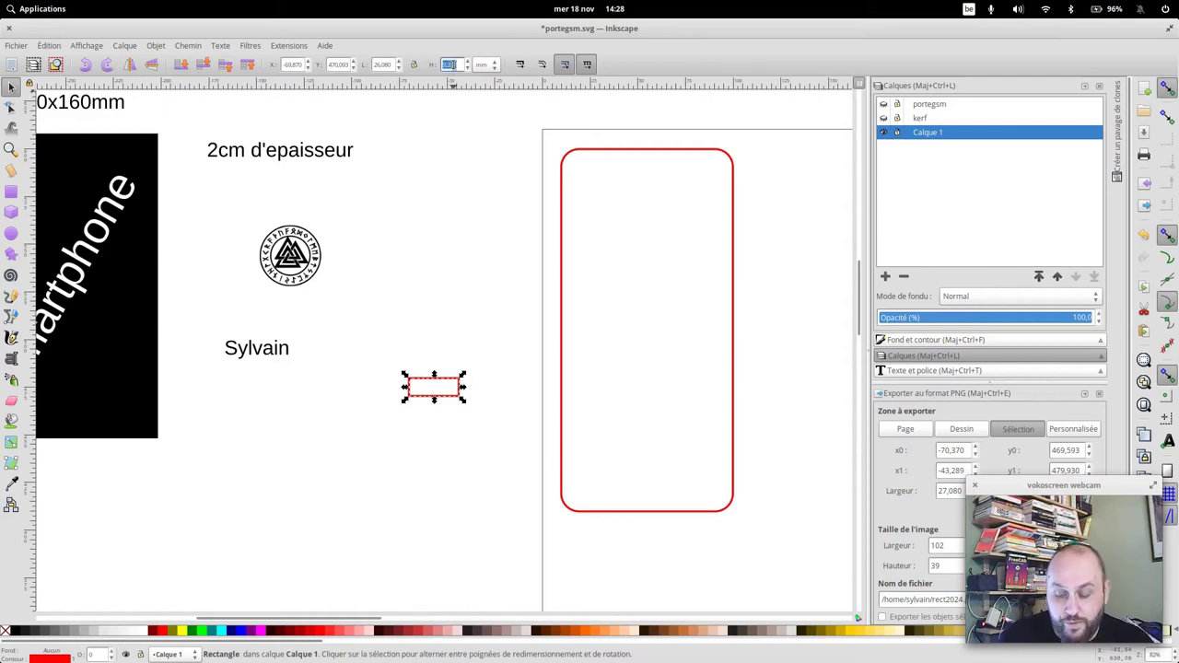
type("4")
key("Return")
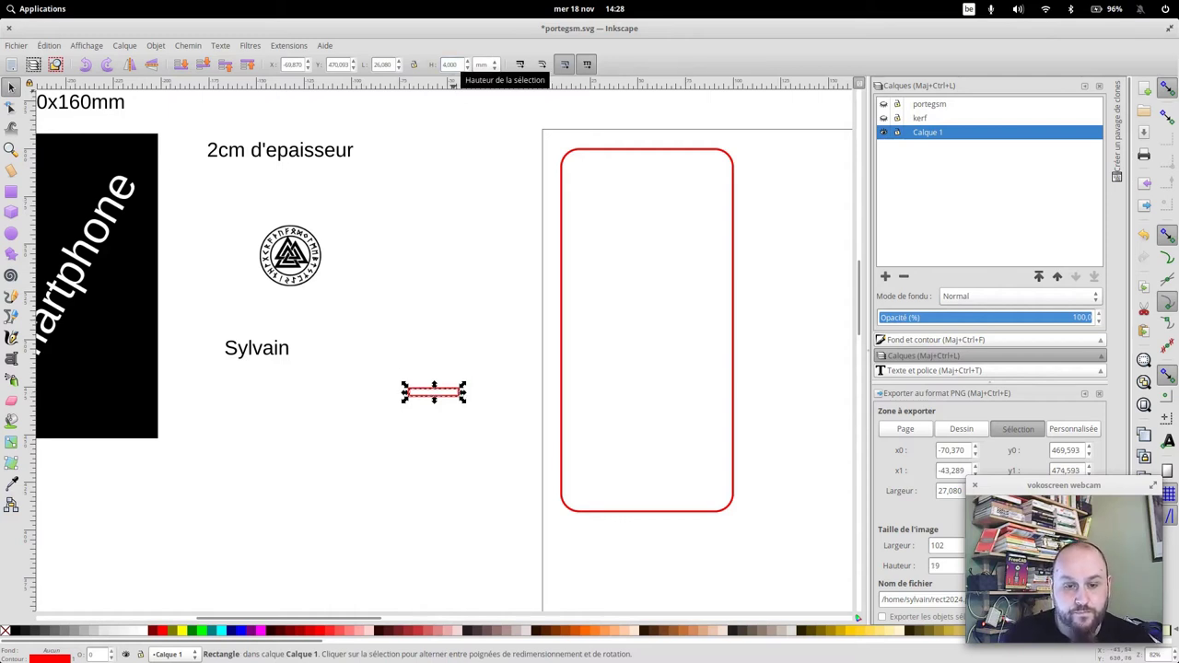
double_click(384, 64)
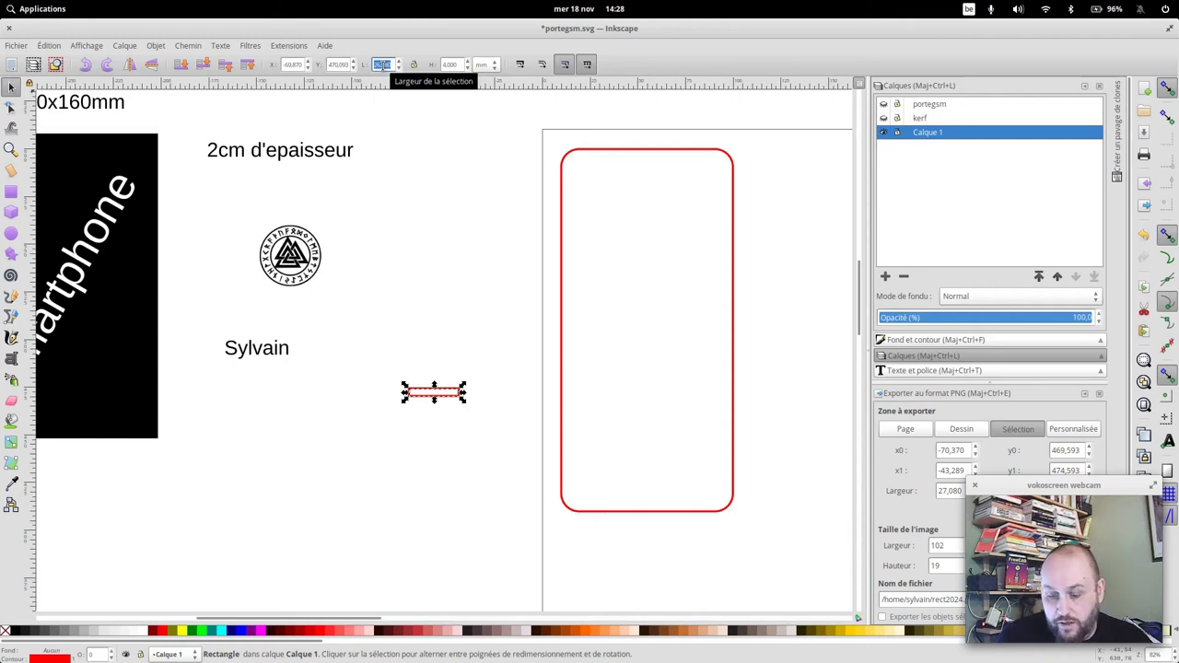
type("4")
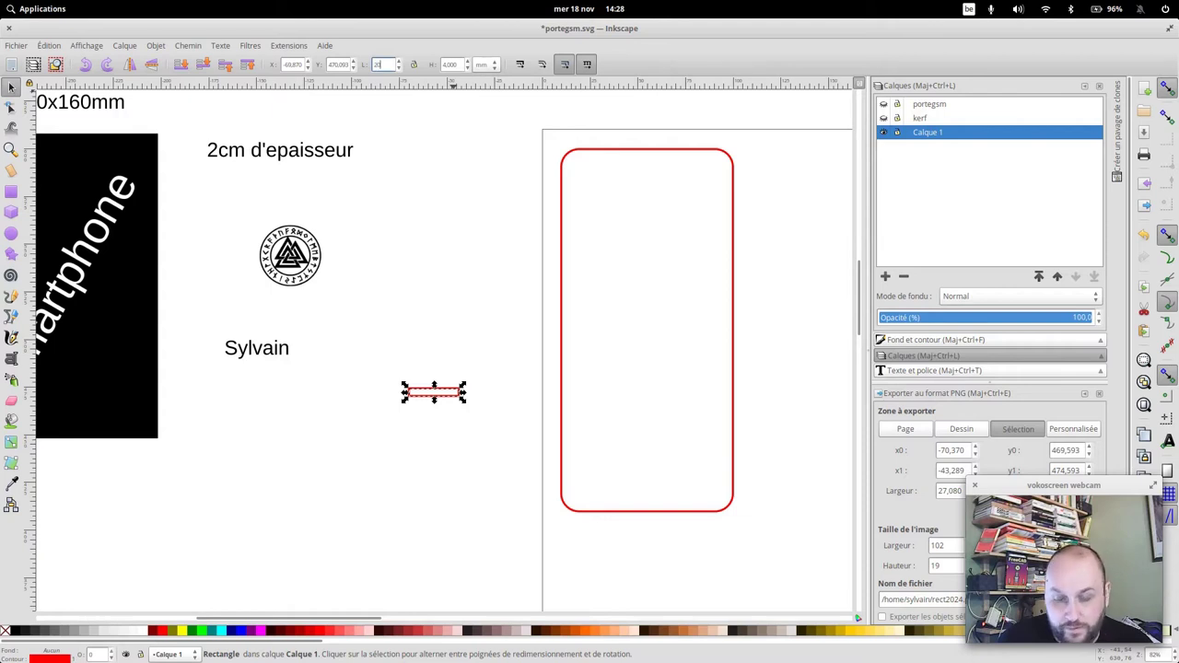
key("Return")
mouse_move(452, 395)
left_mouse_down()
mouse_move(453, 153)
mouse_move(443, 147)
left_mouse_up()
left_click(494, 238)
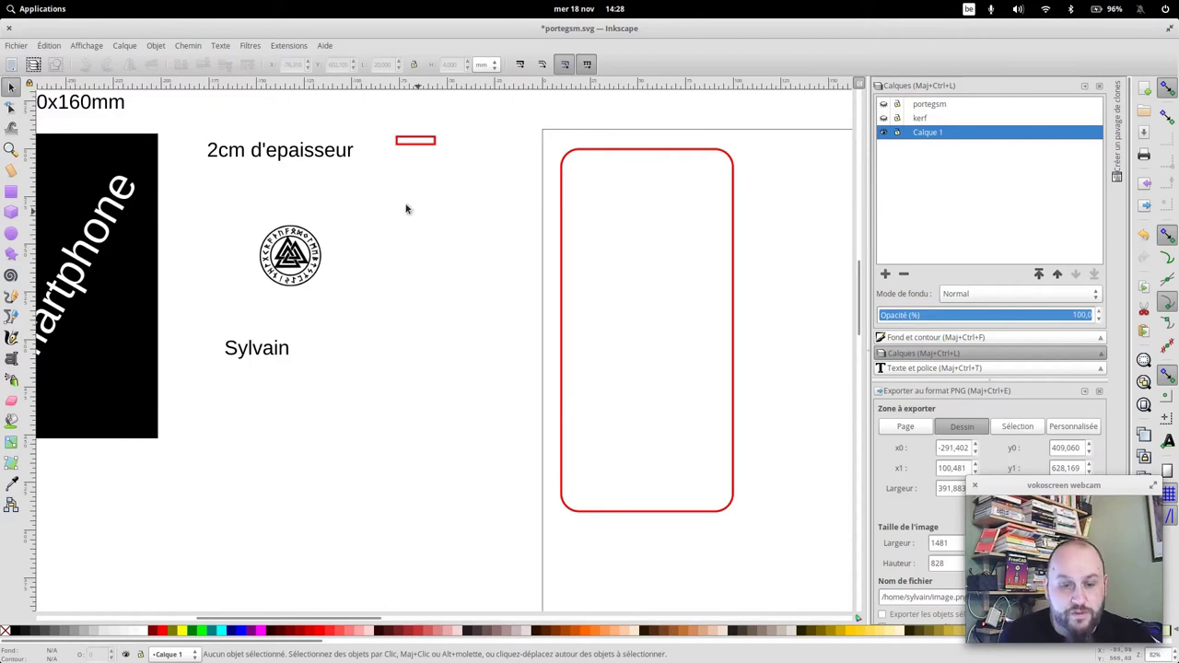
Paste two copies of the 20 × 4 mm slot rectangle into the bottom of the rounded outline and select both
left_click(427, 151)
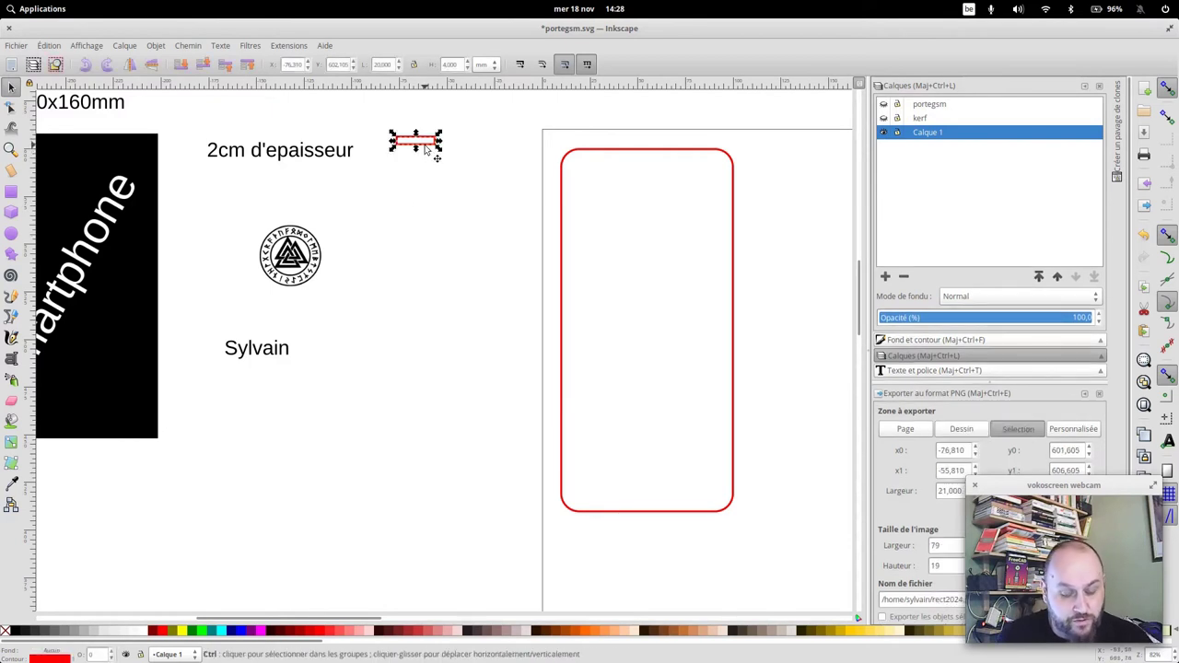
left_click(405, 477)
key("ctrl+v")
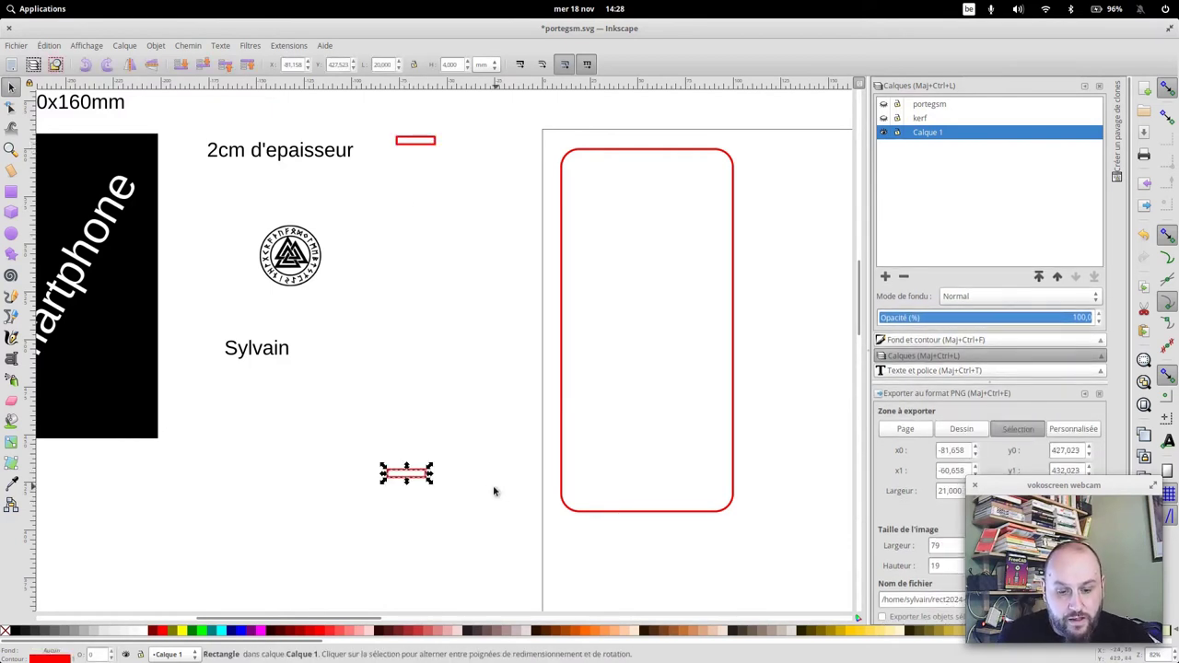
key("ctrl+v")
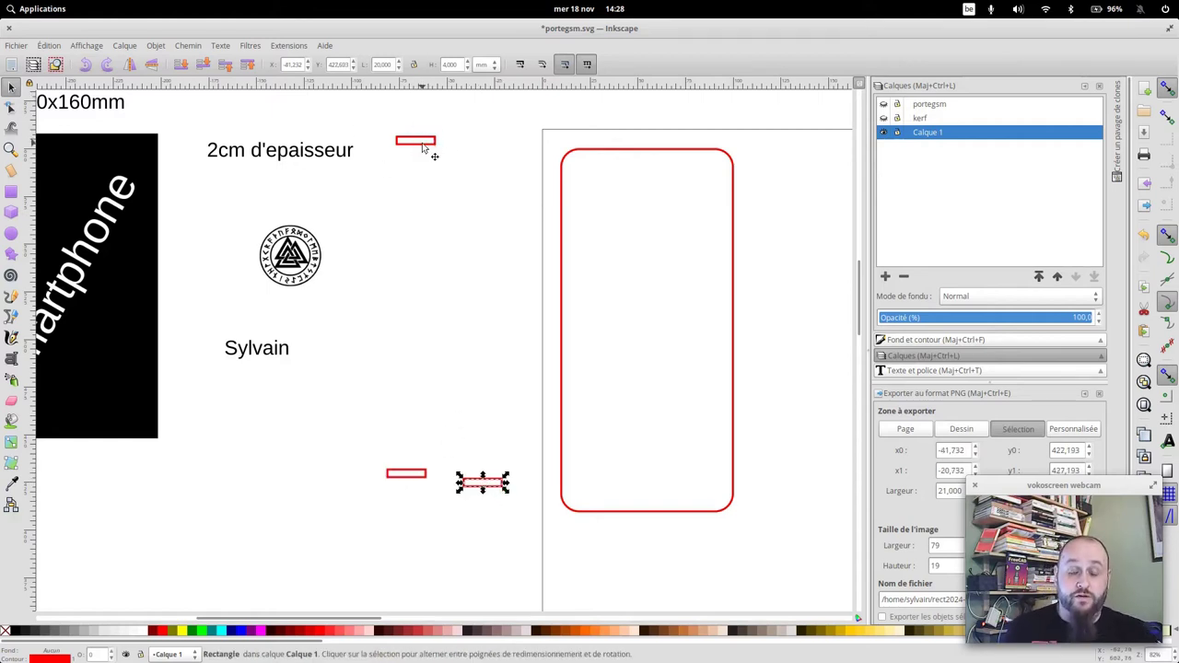
mouse_move(339, 440)
left_mouse_down()
mouse_move(422, 488)
mouse_move(519, 521)
mouse_move(694, 473)
left_mouse_up()
left_click(429, 463)
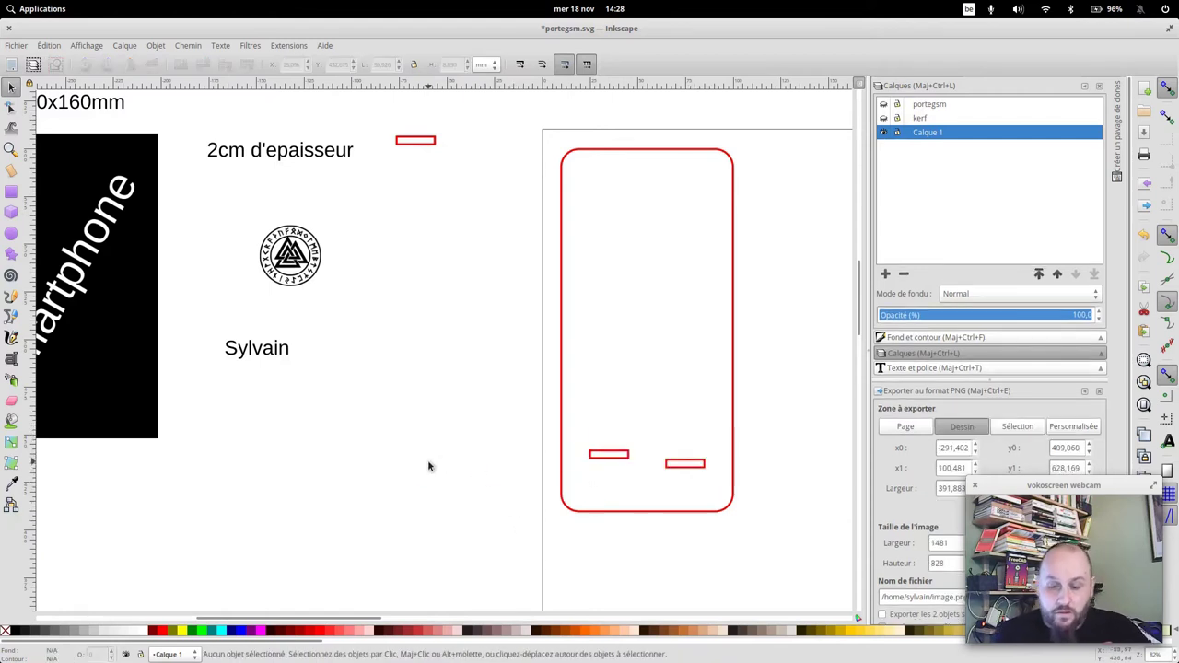
left_click(628, 457)
left_click(696, 465, "shift")
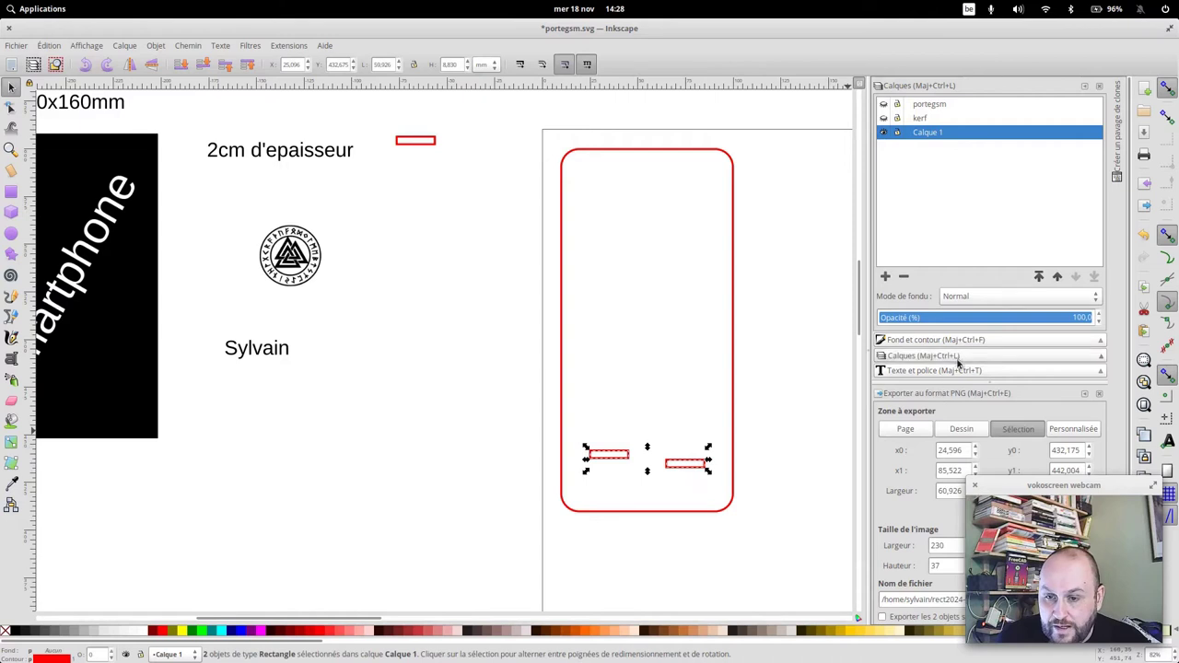
Use Align and Distribute to align the two slot rectangles' bottom edges at the same height
left_click(958, 369)
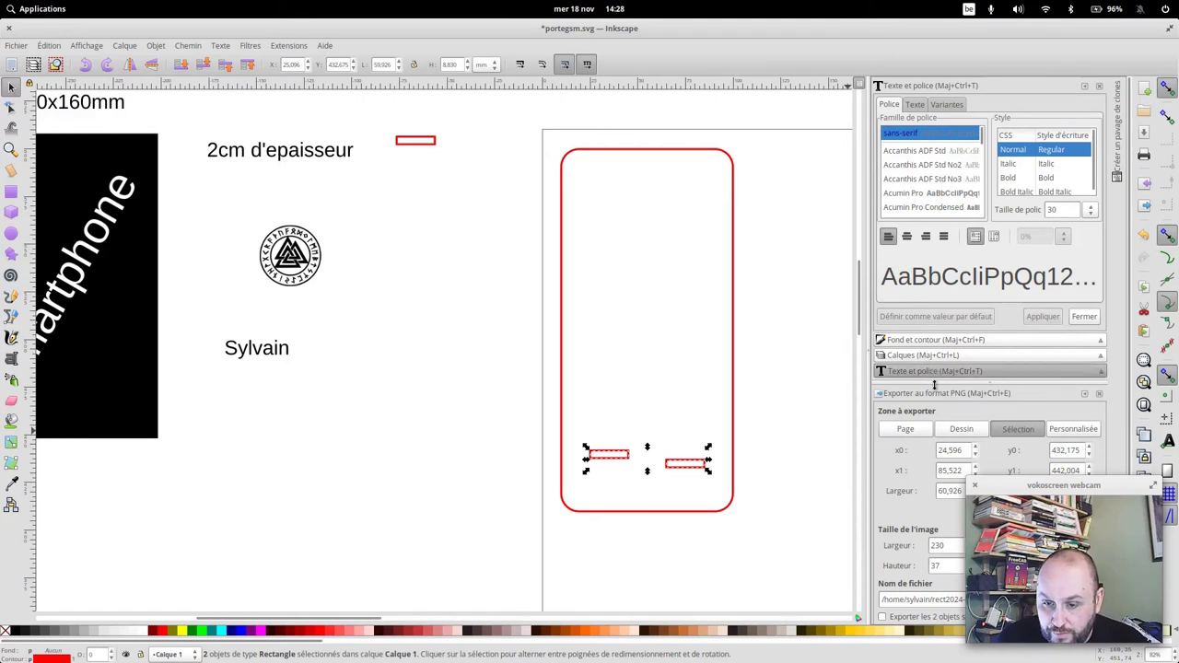
left_click(1084, 394)
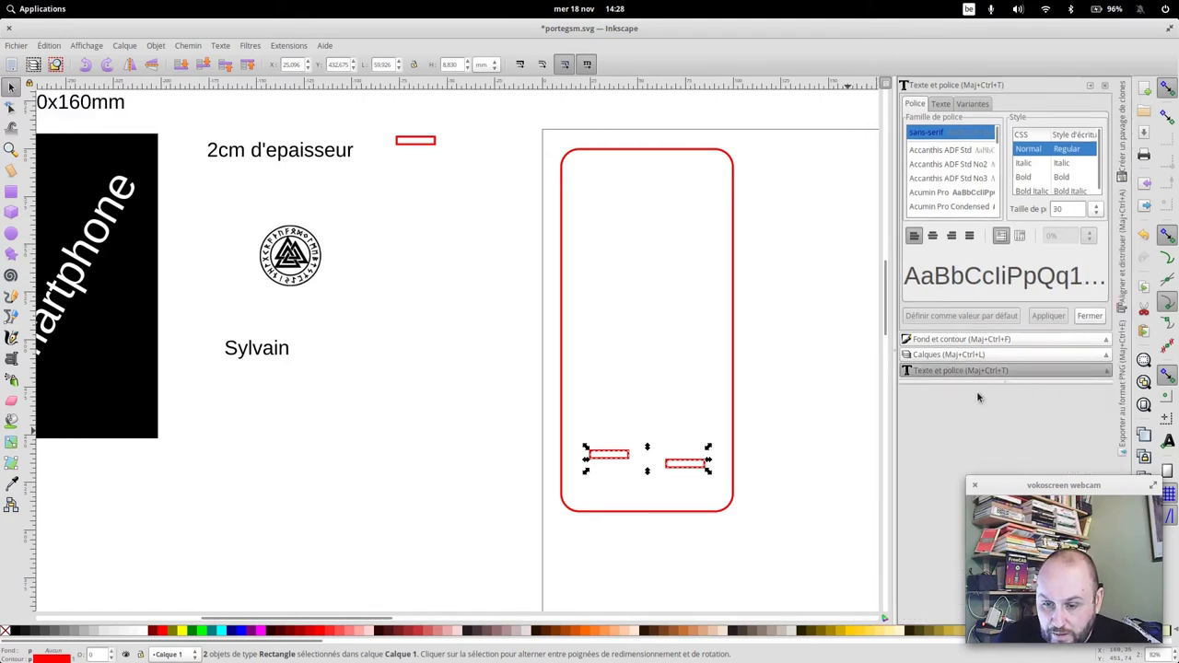
left_click(155, 45)
left_click(214, 451)
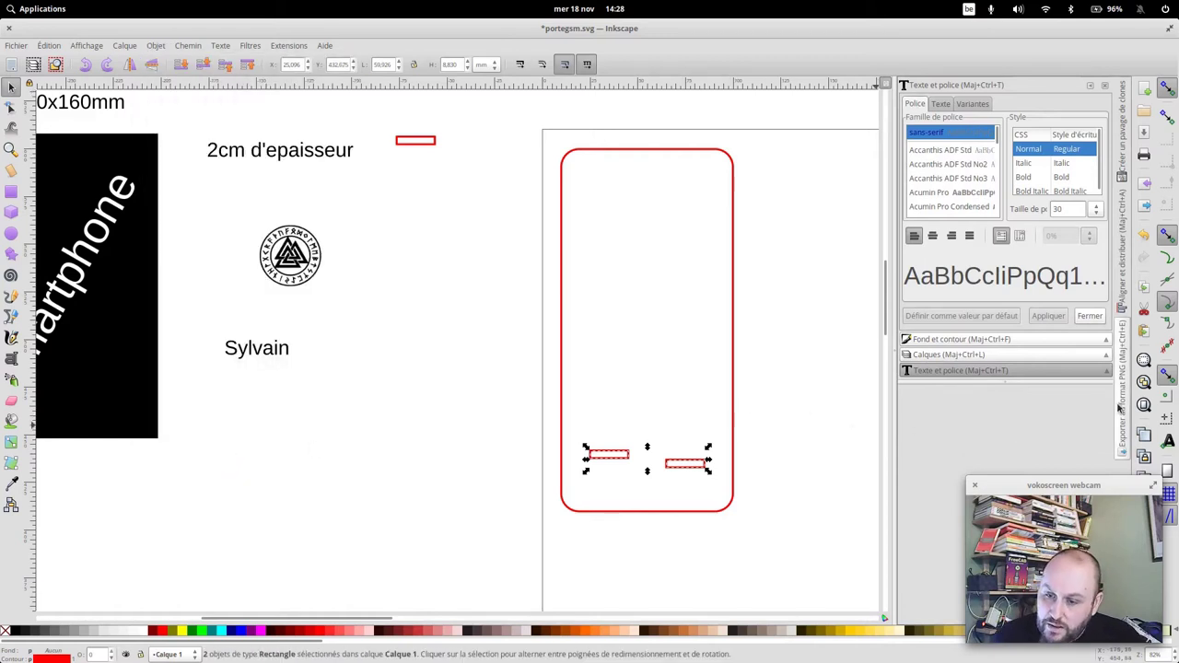
left_click(1122, 275)
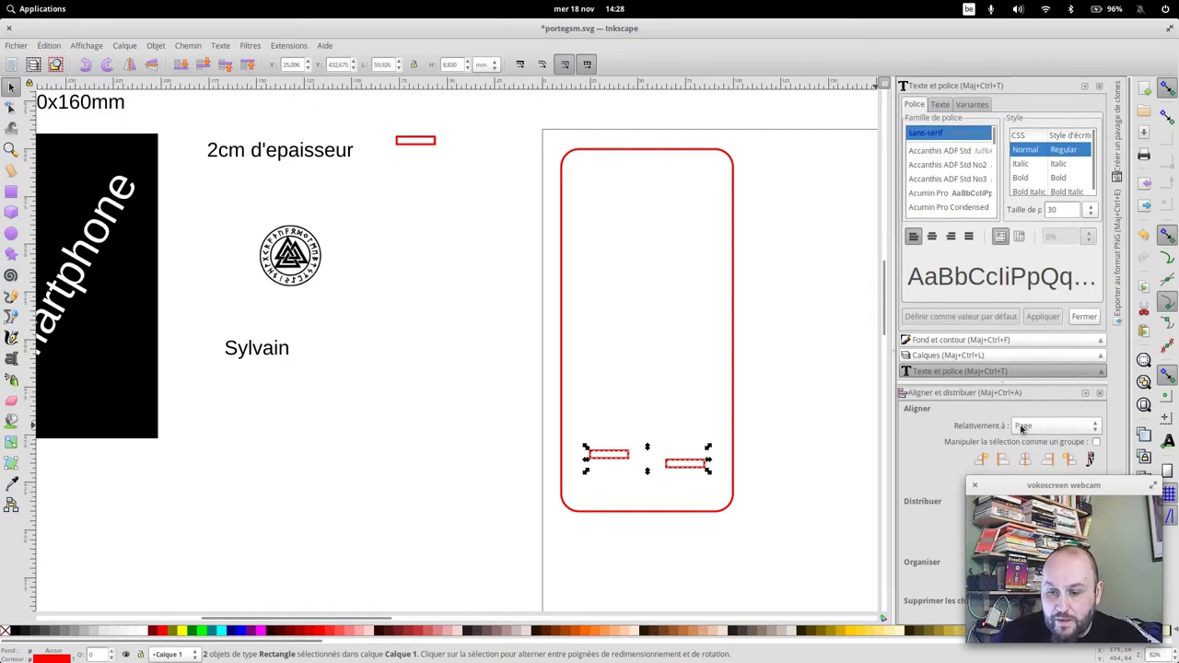
scroll(1021, 426, "up", 2)
scroll(1068, 427, "up", 2)
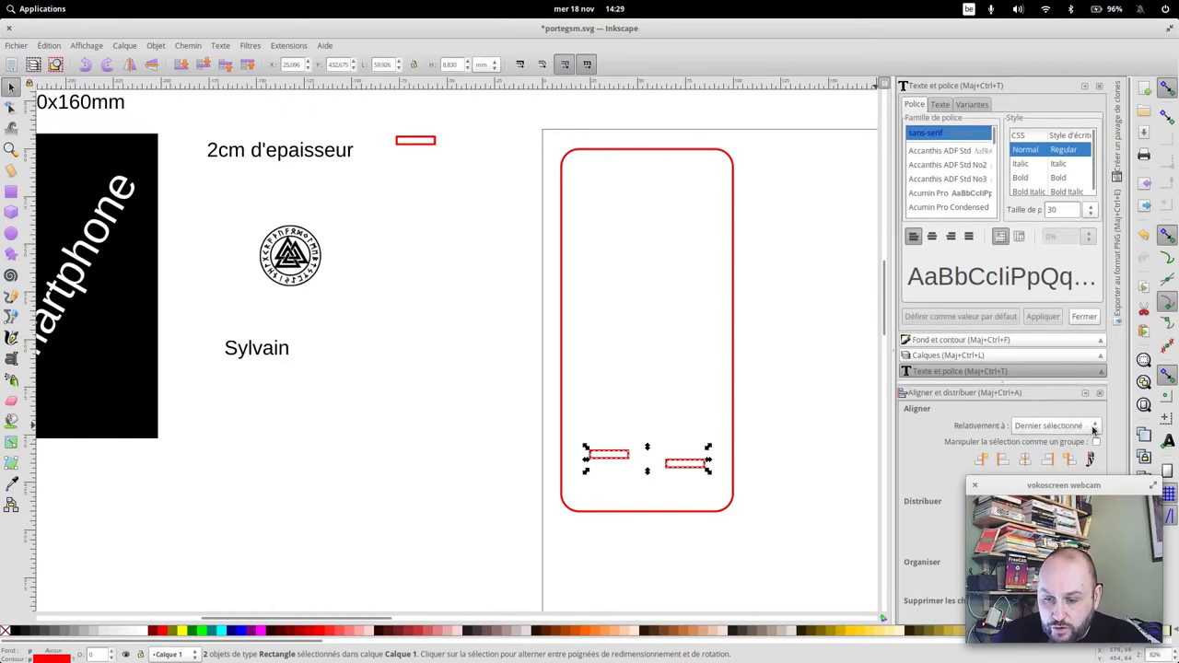
scroll(1094, 430, "down", 1)
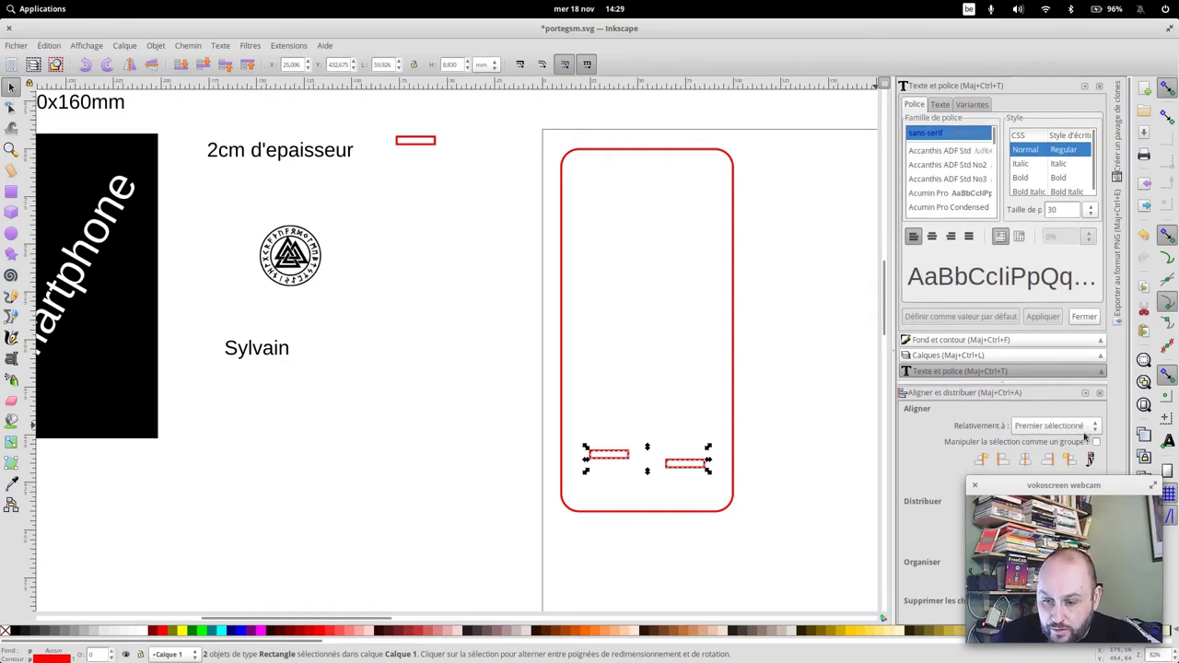
left_click_drag(1119, 486, 1124, 505)
left_click(1025, 480)
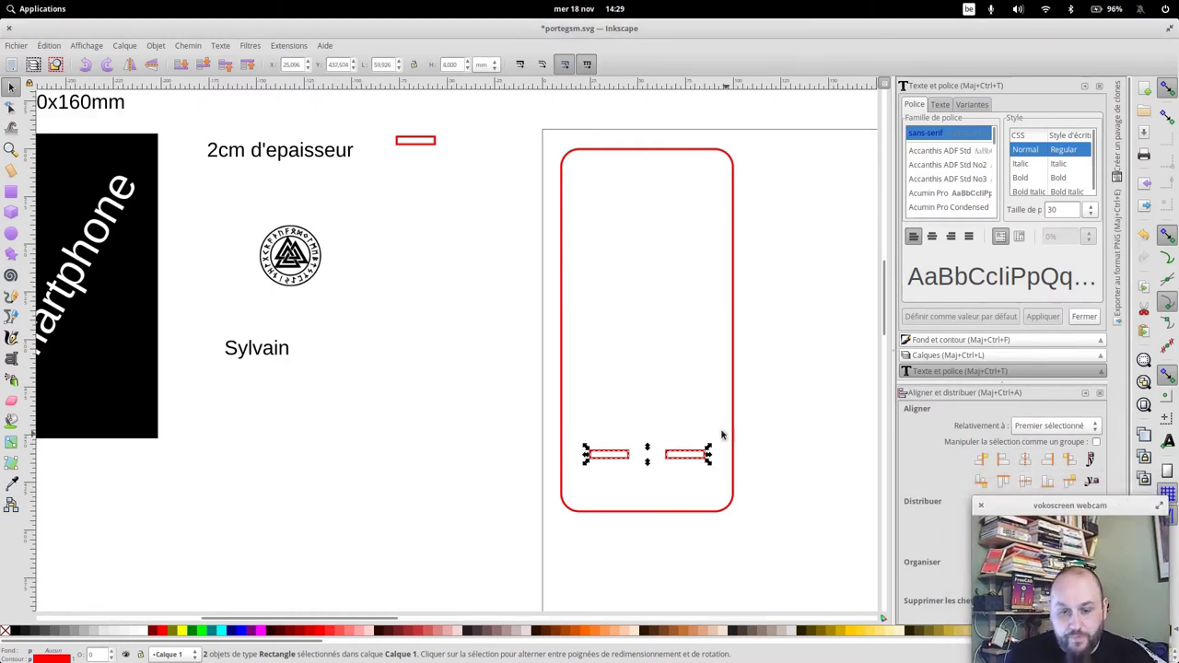
left_click(708, 392)
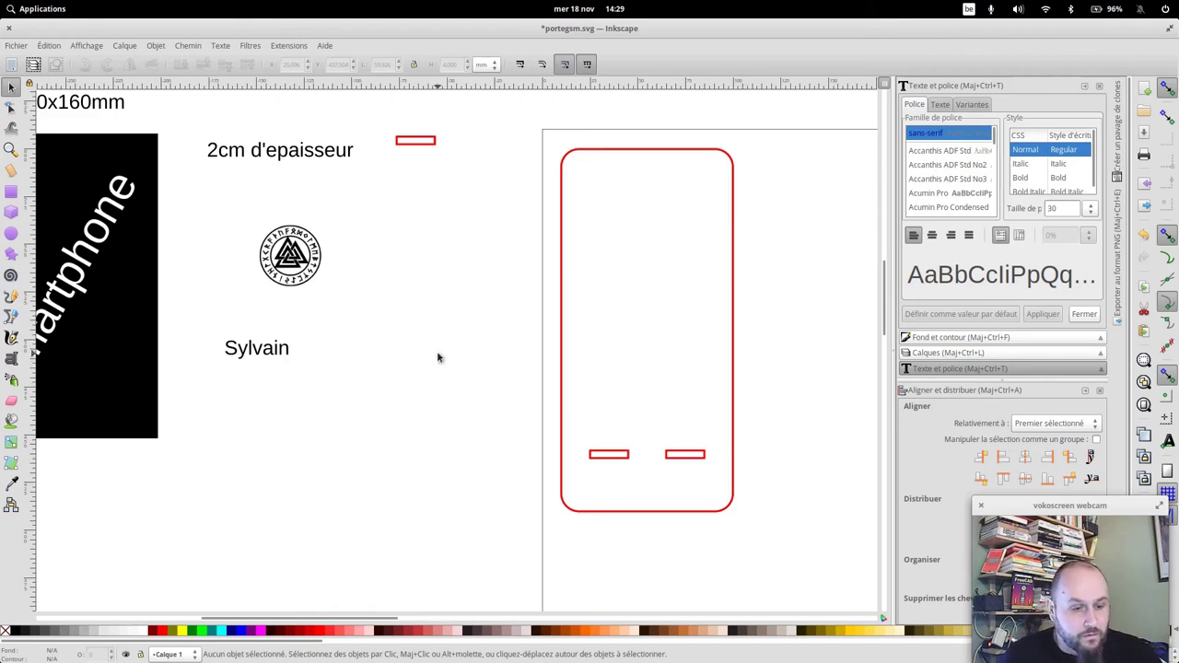
Draw a 90 × 25 mm rectangle below the Sylvain text and move it onto the phone outline
left_click(10, 193)
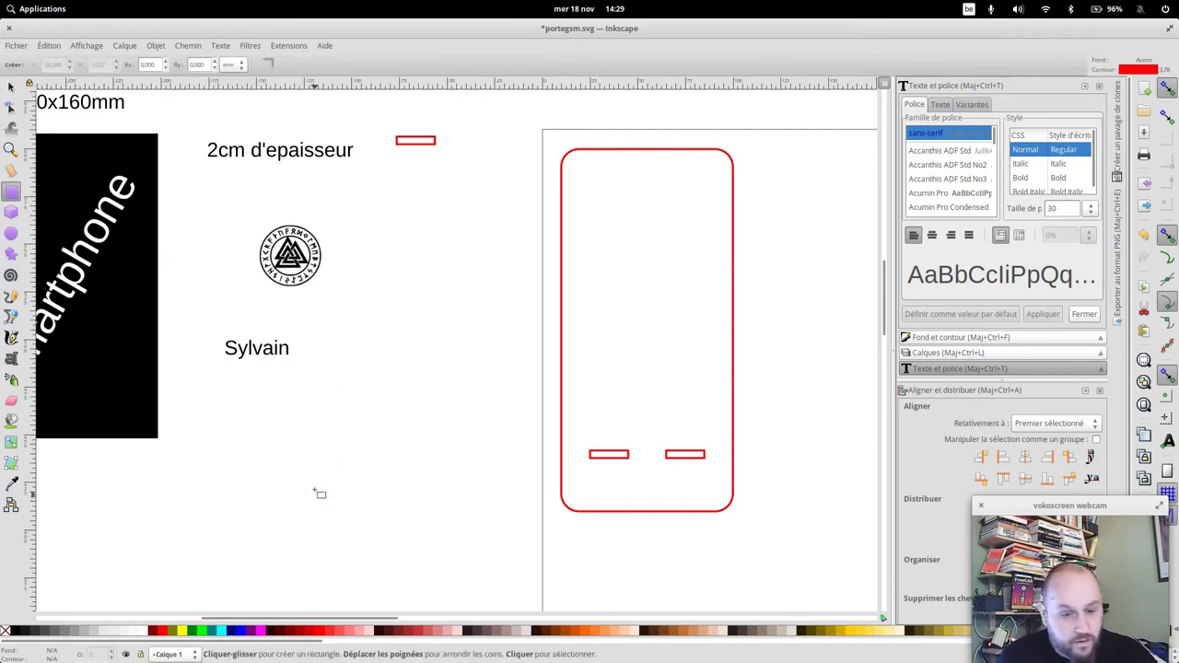
left_click_drag(305, 447, 505, 490)
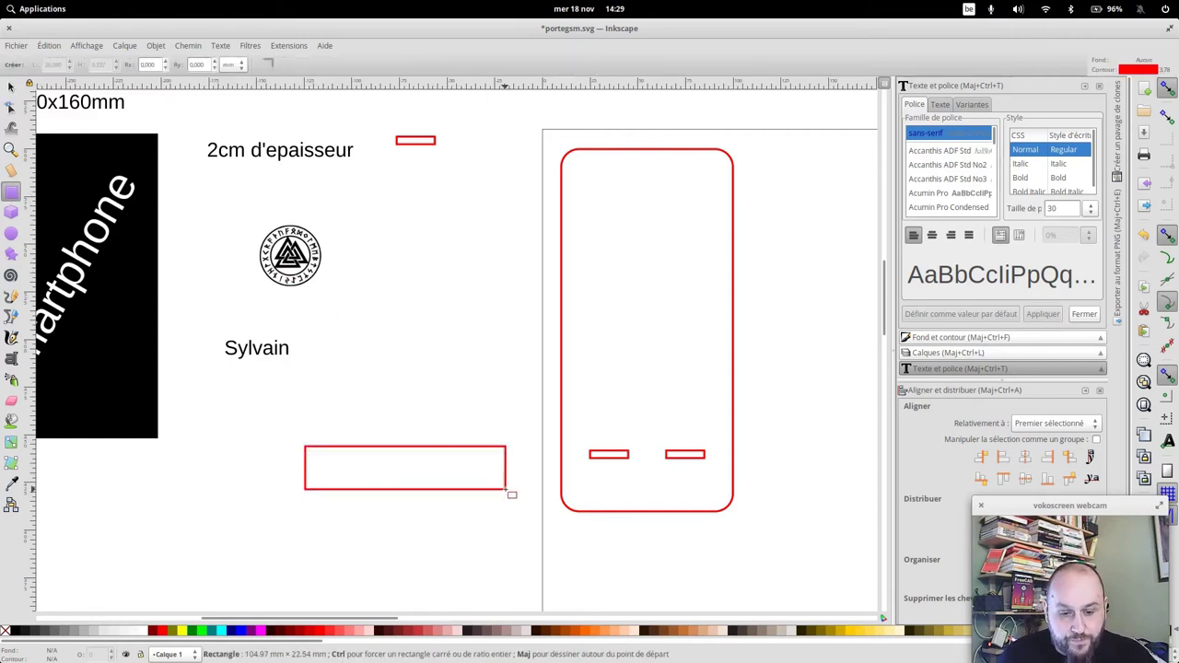
left_click(12, 89)
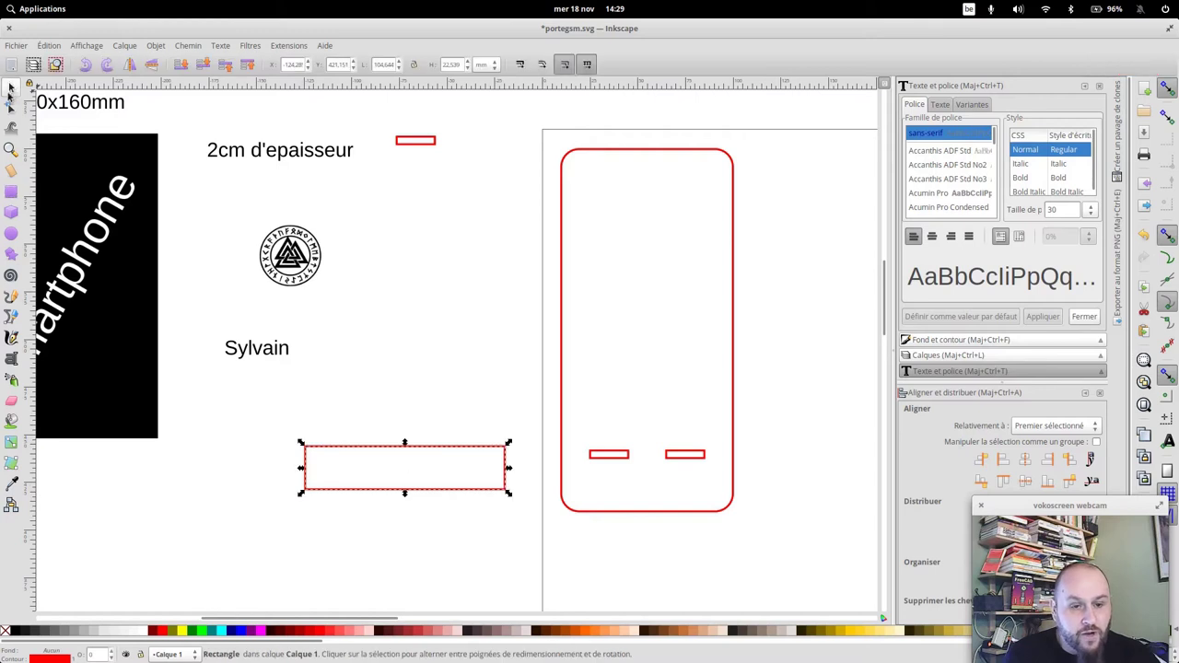
triple_click(382, 66)
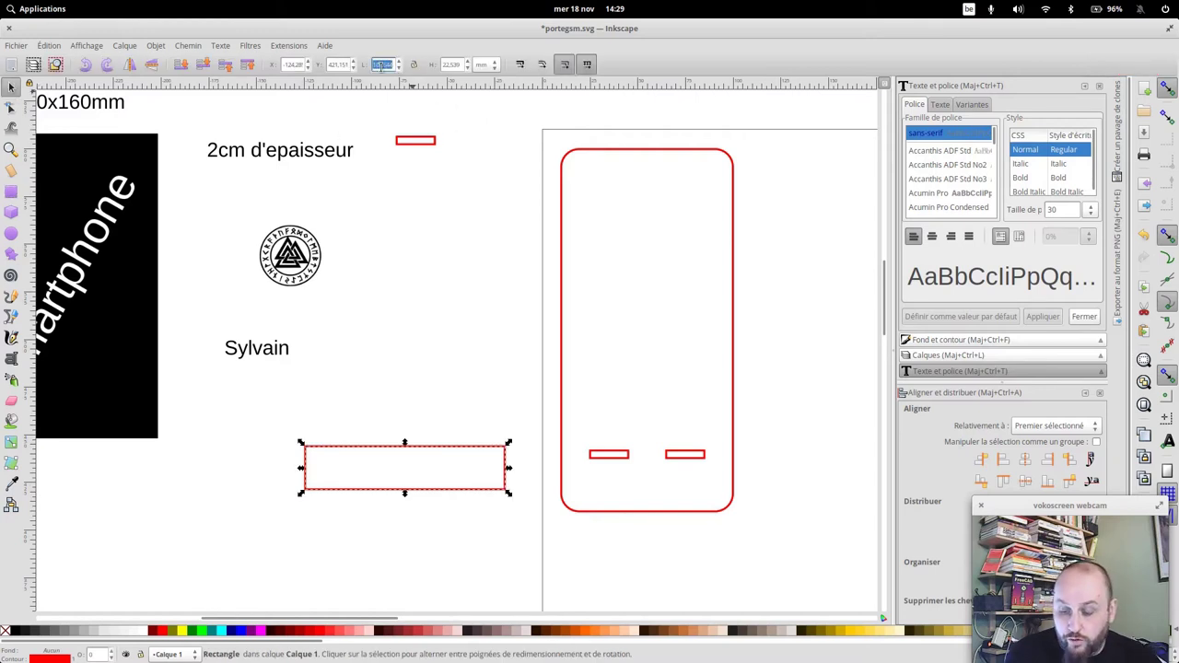
type("80")
key("Return")
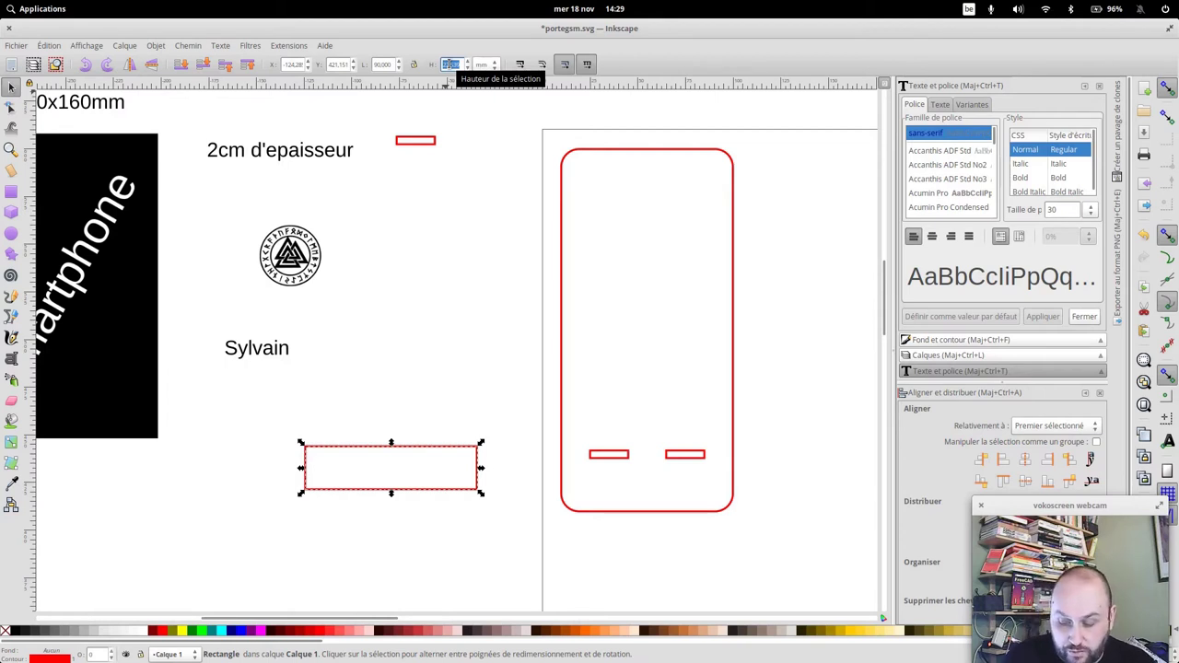
type("25")
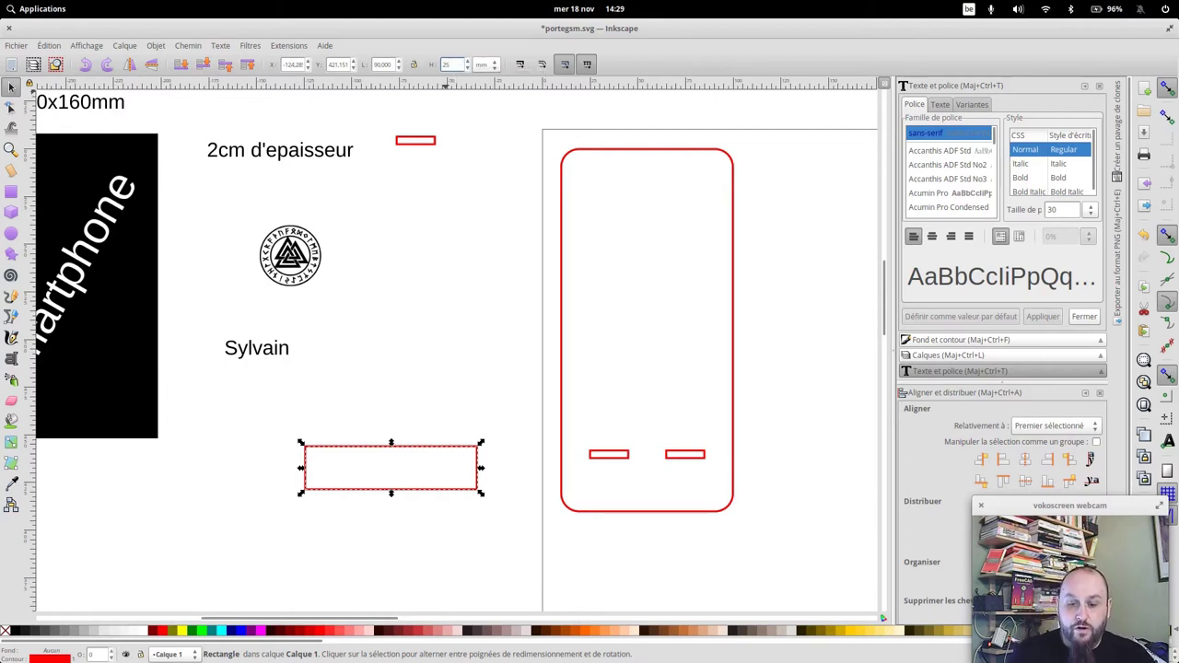
left_click(484, 356)
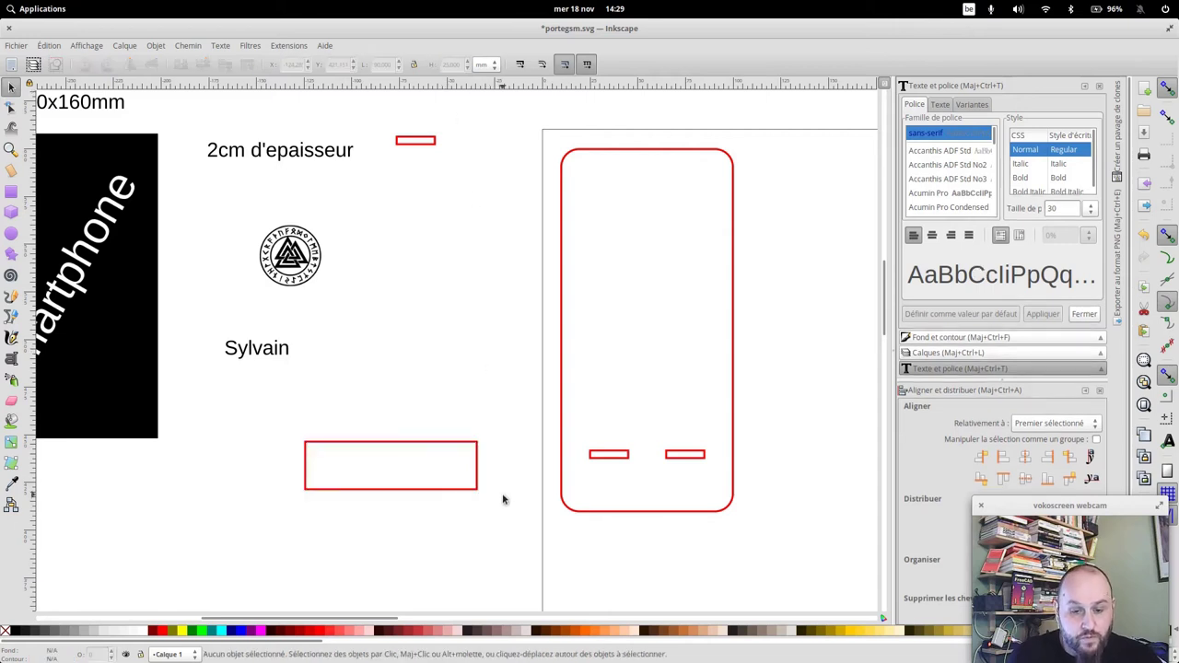
mouse_move(449, 446)
left_mouse_down()
mouse_move(707, 470)
mouse_move(432, 451)
left_mouse_up()
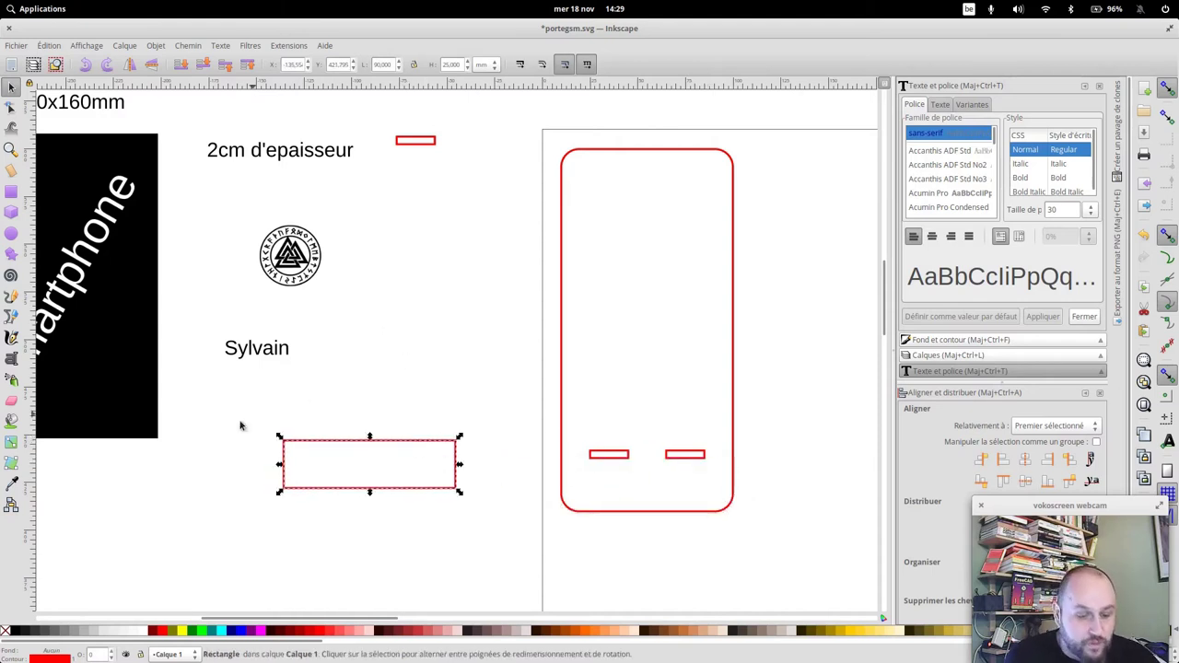
Fill the 90 × 25 mm rectangle with solid black and shift it slightly right and up
right_click(14, 632)
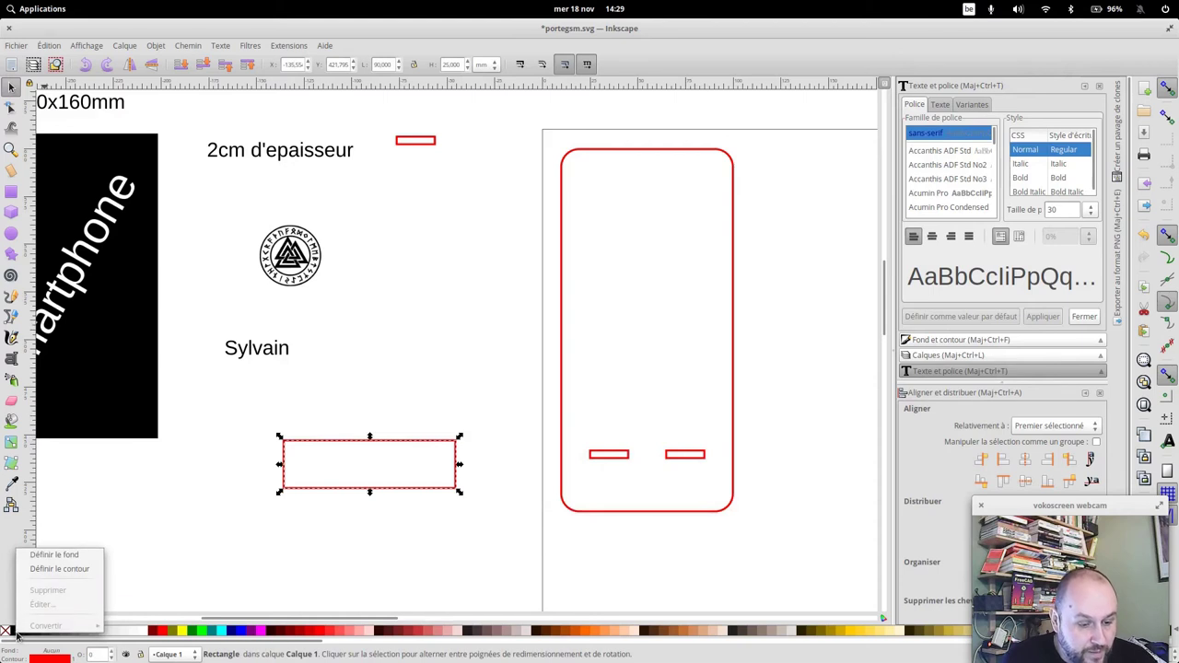
left_click(54, 556)
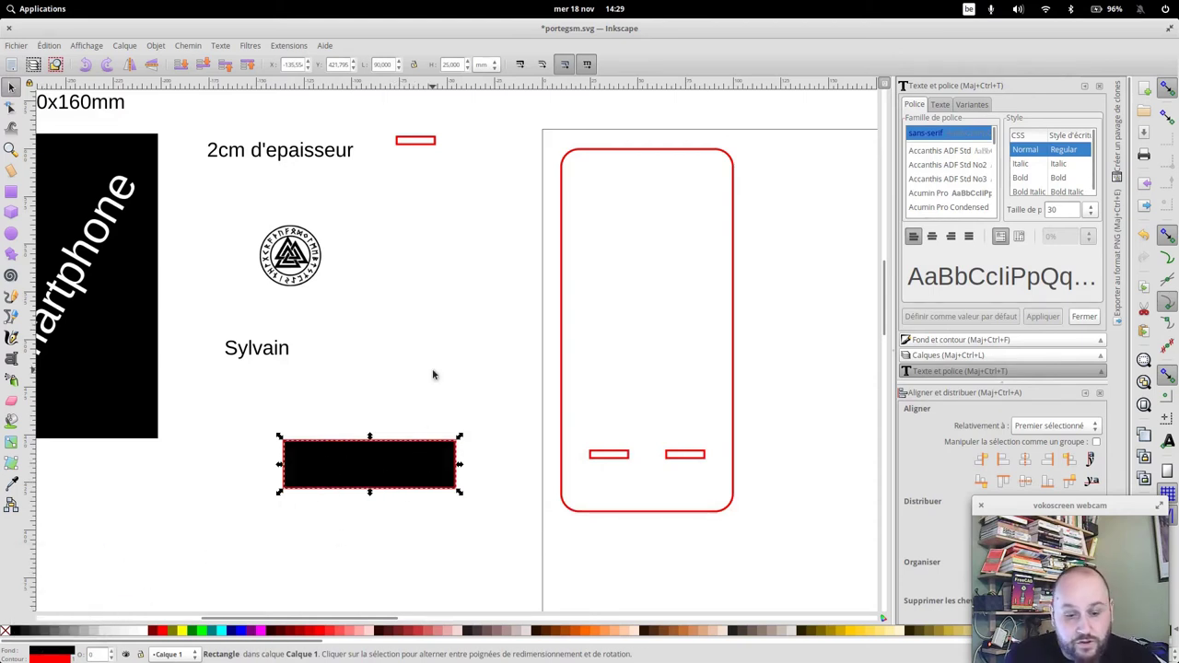
mouse_move(416, 455)
left_mouse_down()
mouse_move(453, 434)
mouse_move(470, 440)
left_mouse_up()
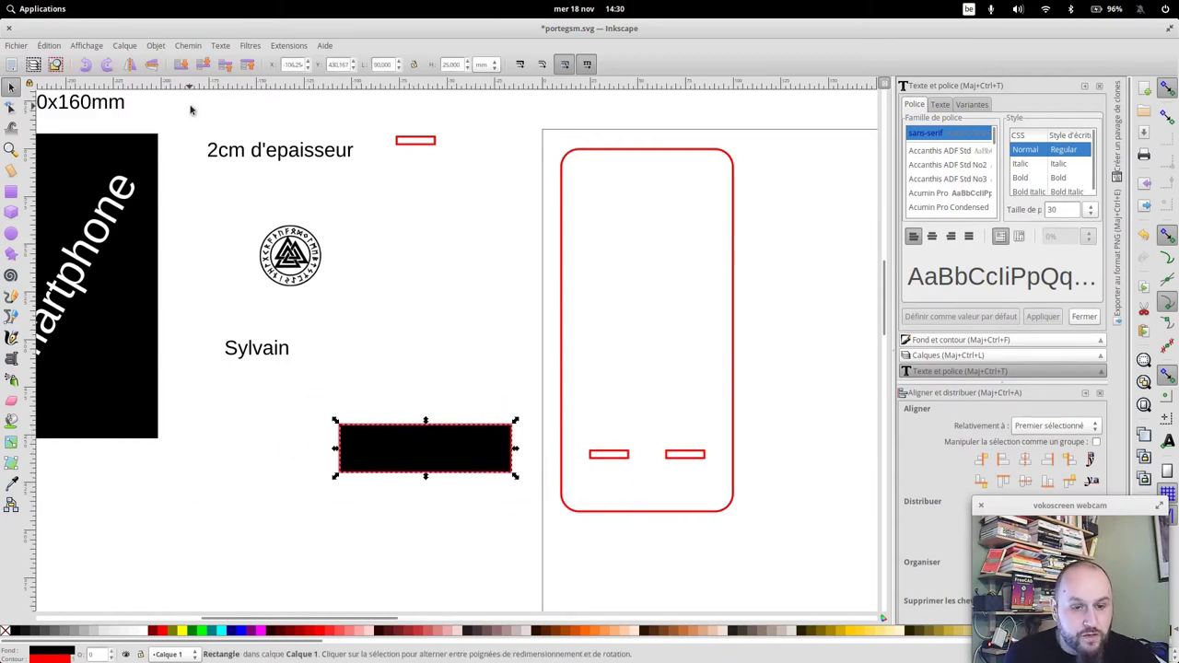
Draw a small rectangle above the black bar and set its width to 10 mm
left_click(11, 192)
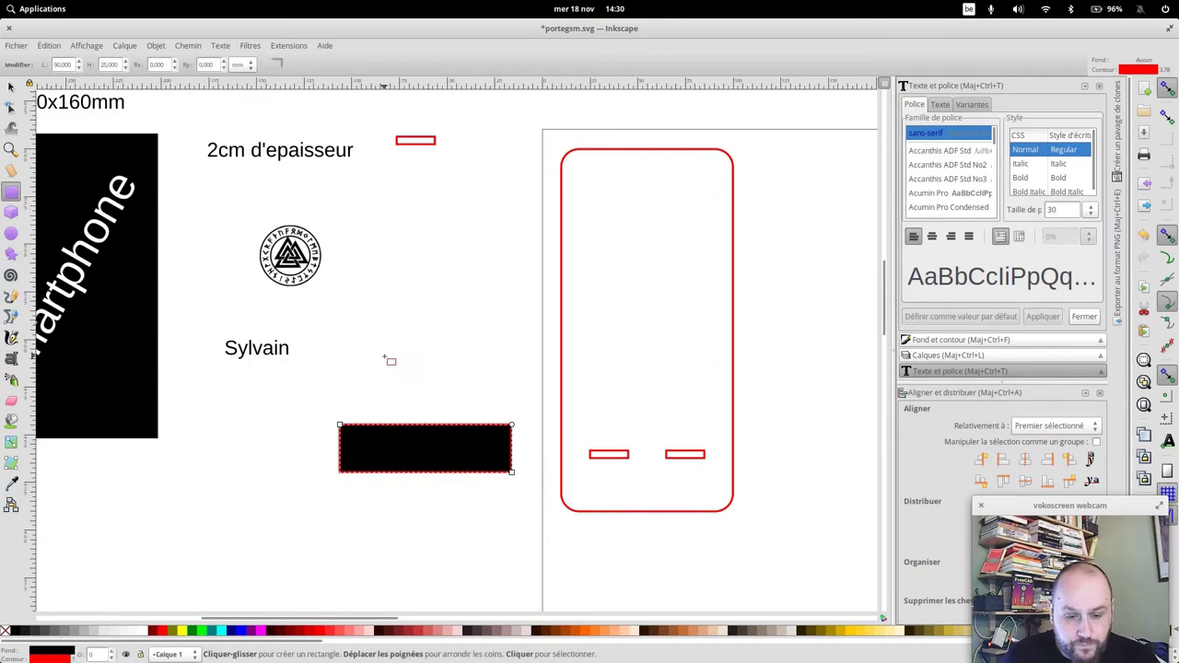
left_click_drag(362, 354, 397, 398)
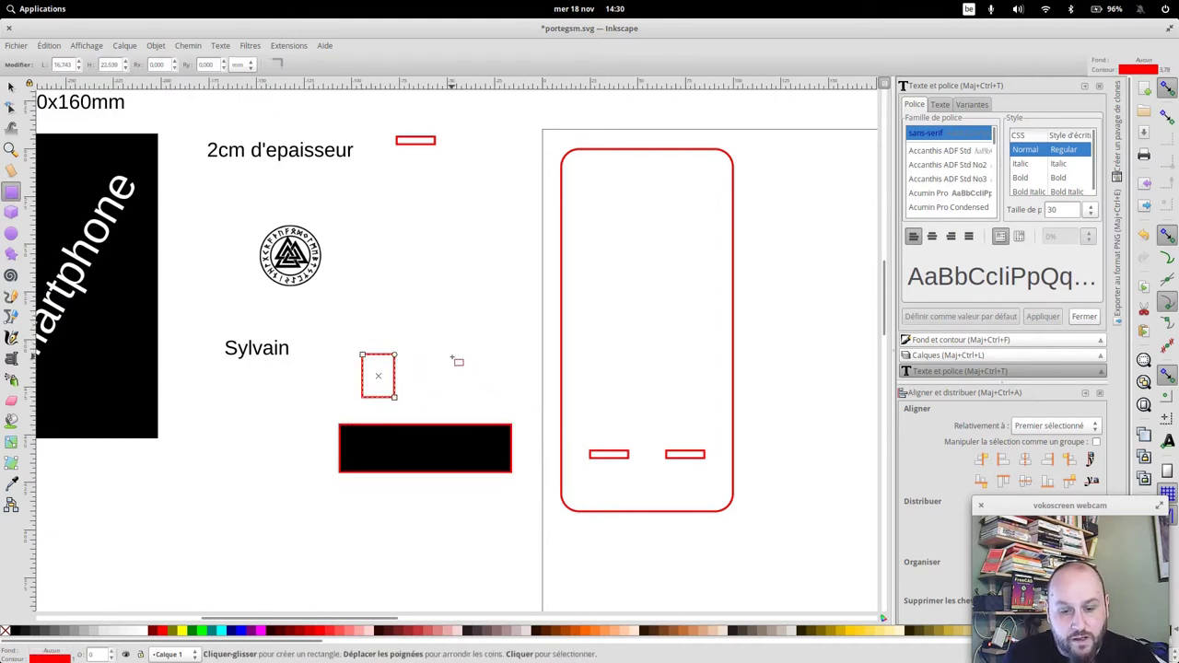
left_click(11, 86)
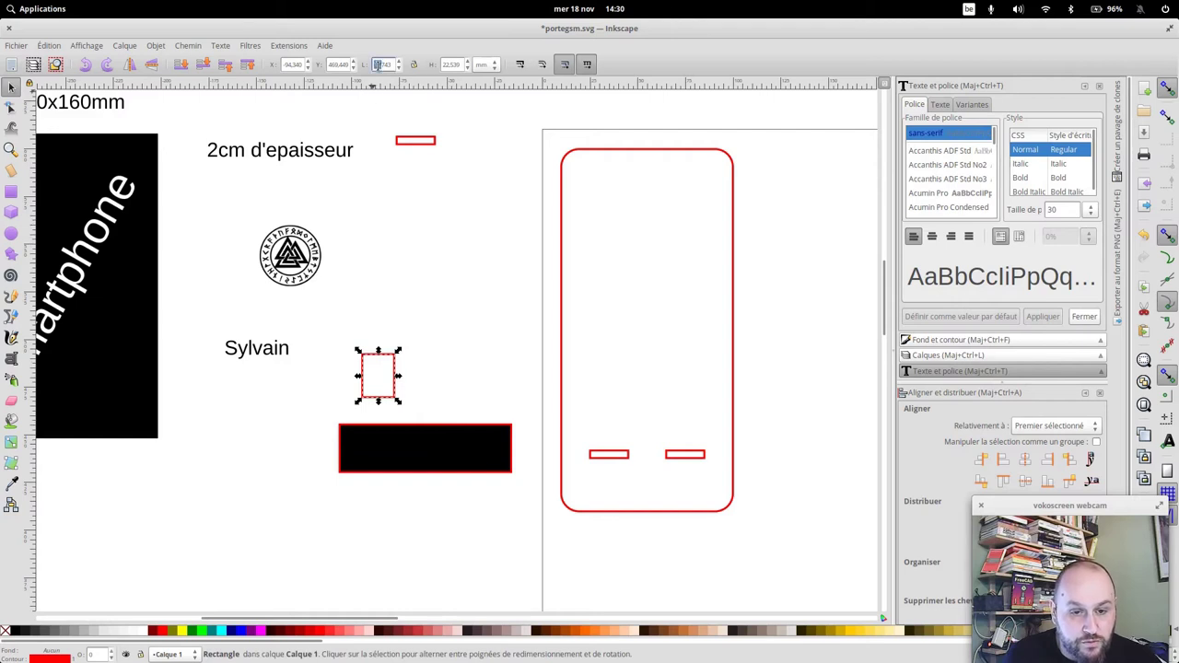
type("10")
key("Return")
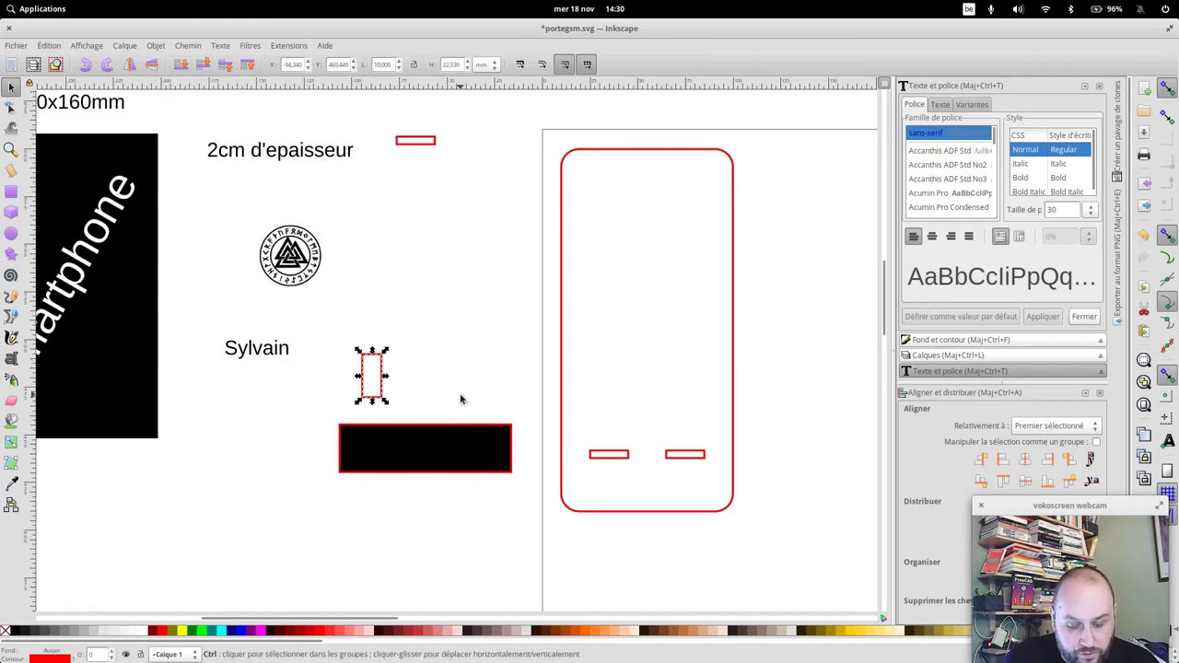
Duplicate it, stretch both uprights taller, and lower them onto each end of the black bar
key("ctrl+v")
left_click_drag(472, 384, 499, 371)
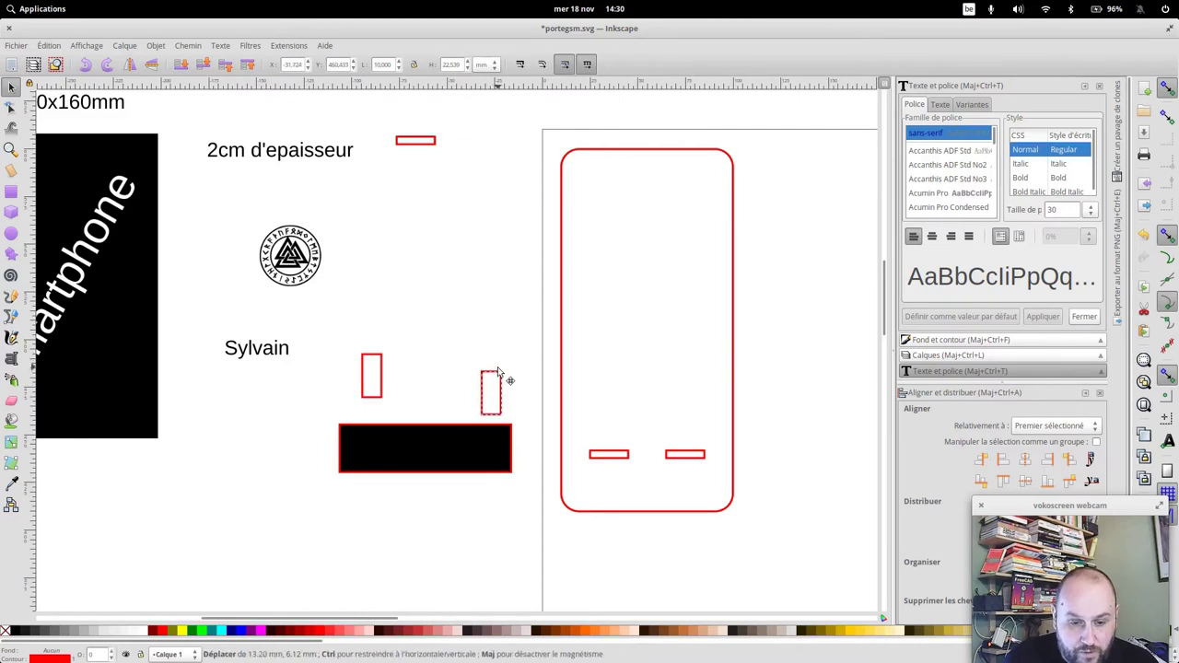
left_click_drag(492, 369, 487, 332)
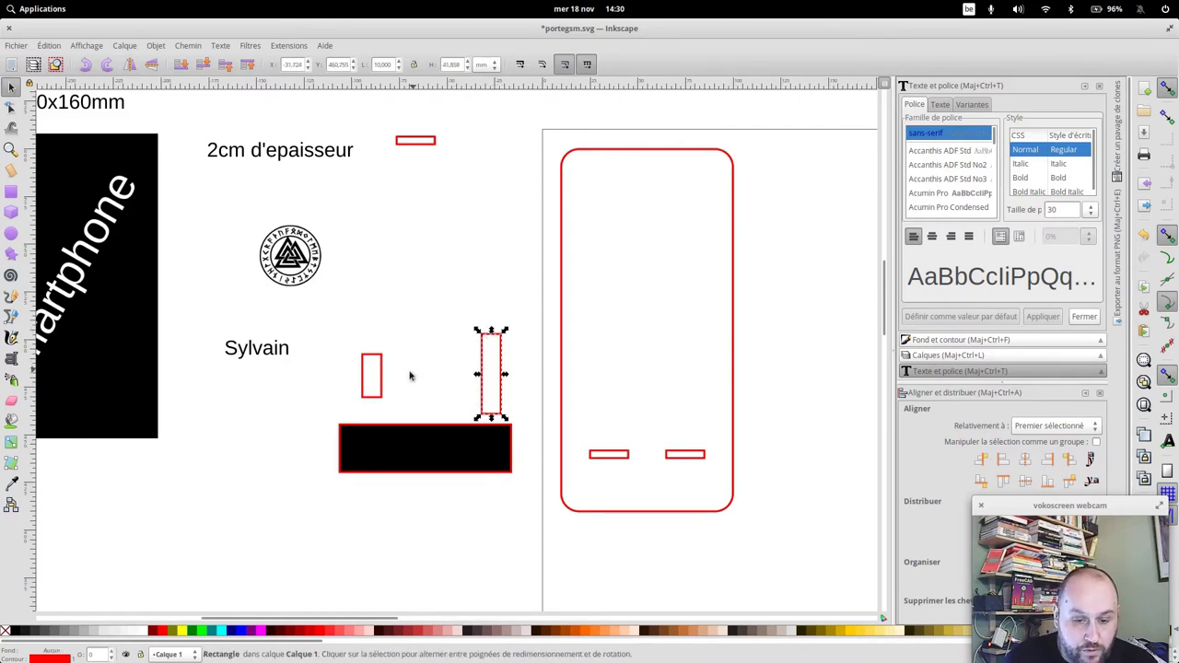
left_click(380, 378)
left_click_drag(373, 350, 372, 312)
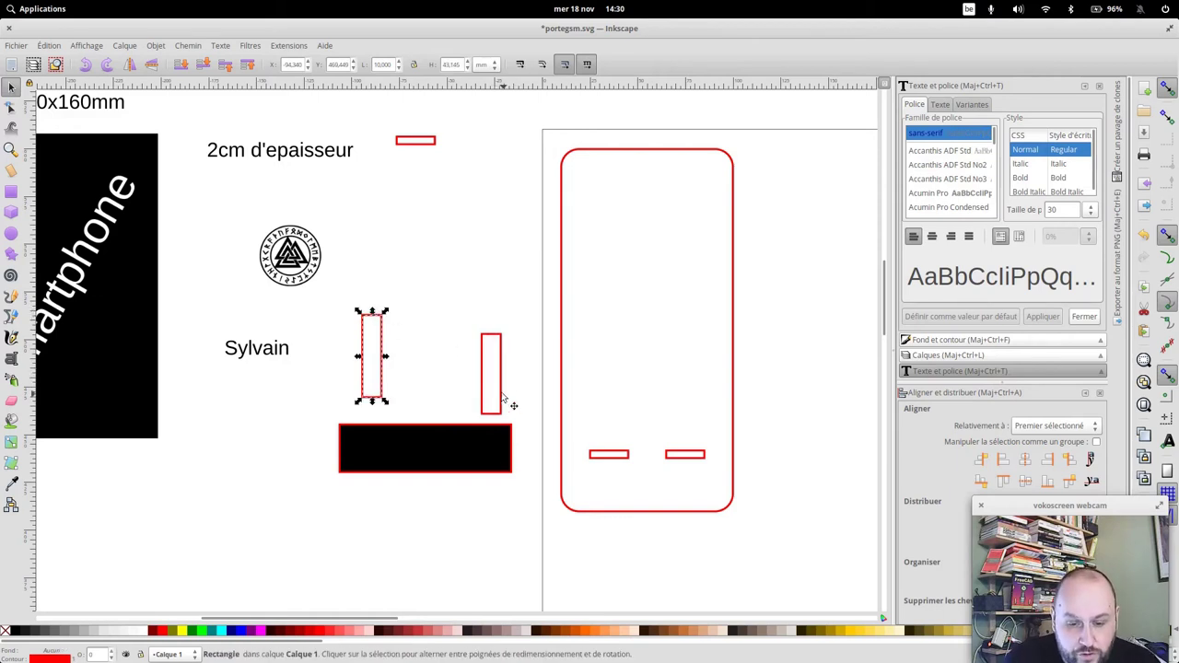
left_click_drag(501, 373, 502, 398)
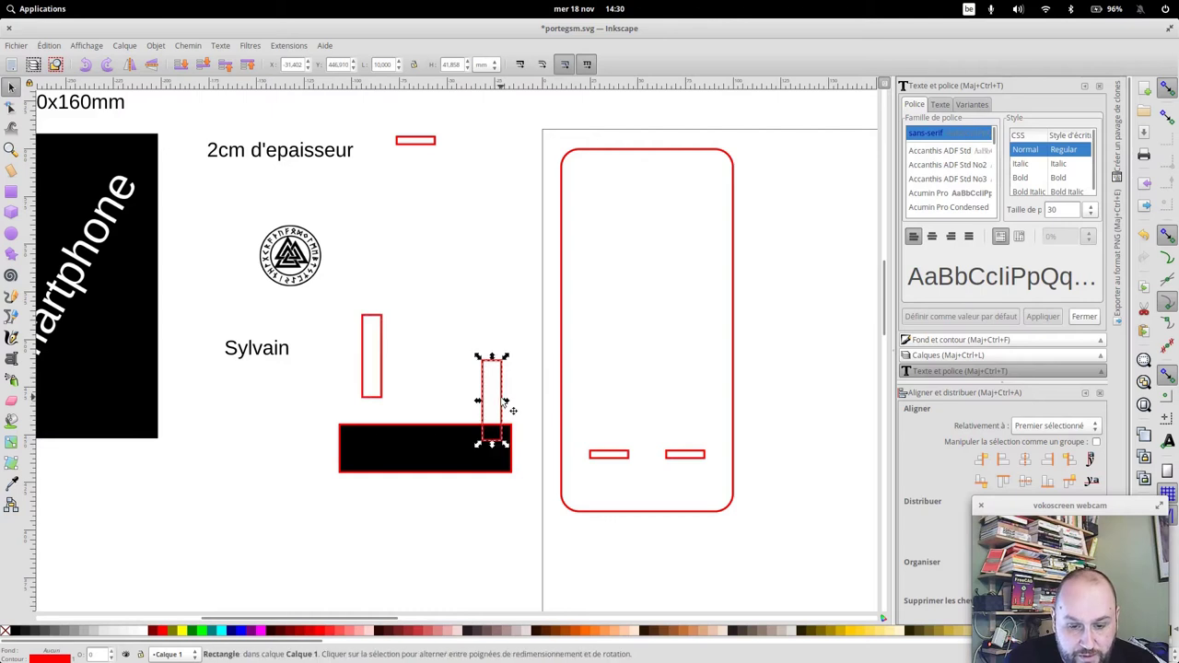
left_click_drag(382, 350, 382, 393)
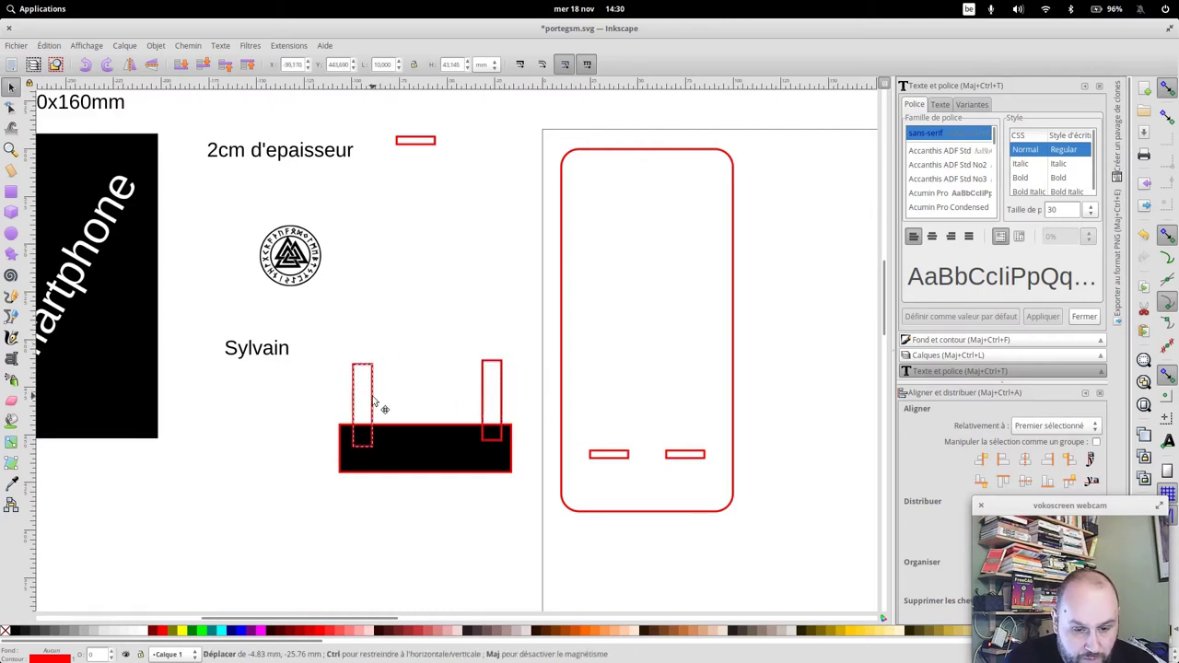
left_click(512, 461)
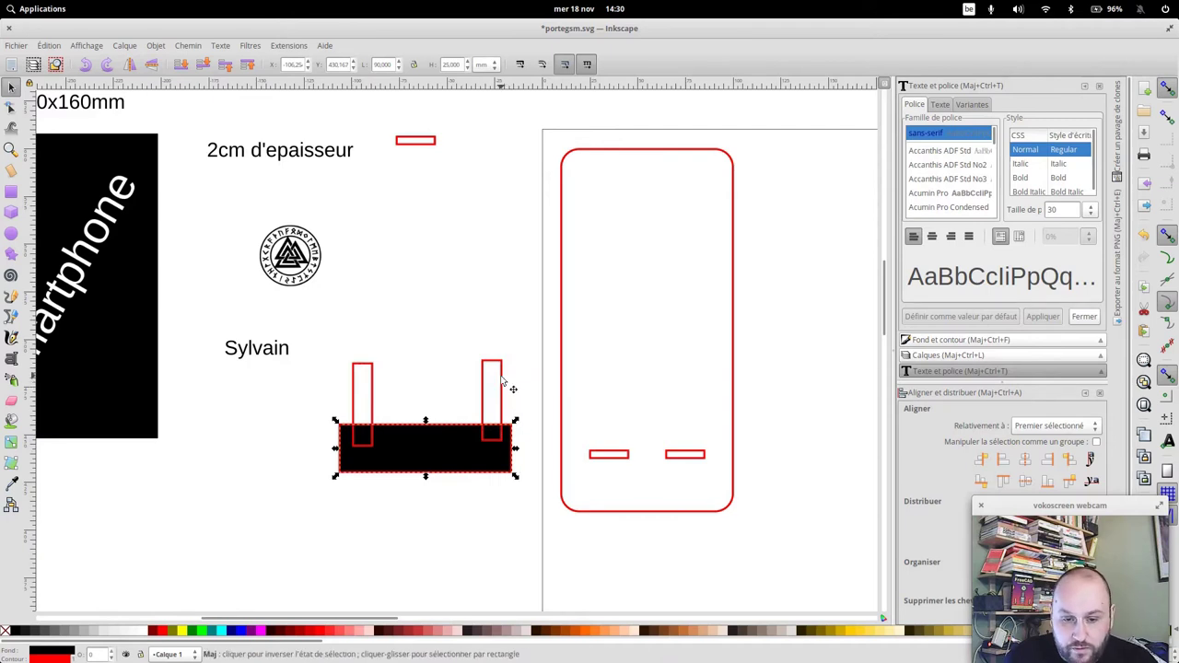
Align the right and left uprights flush with the black bar's right and left edges
left_click(502, 380, "shift")
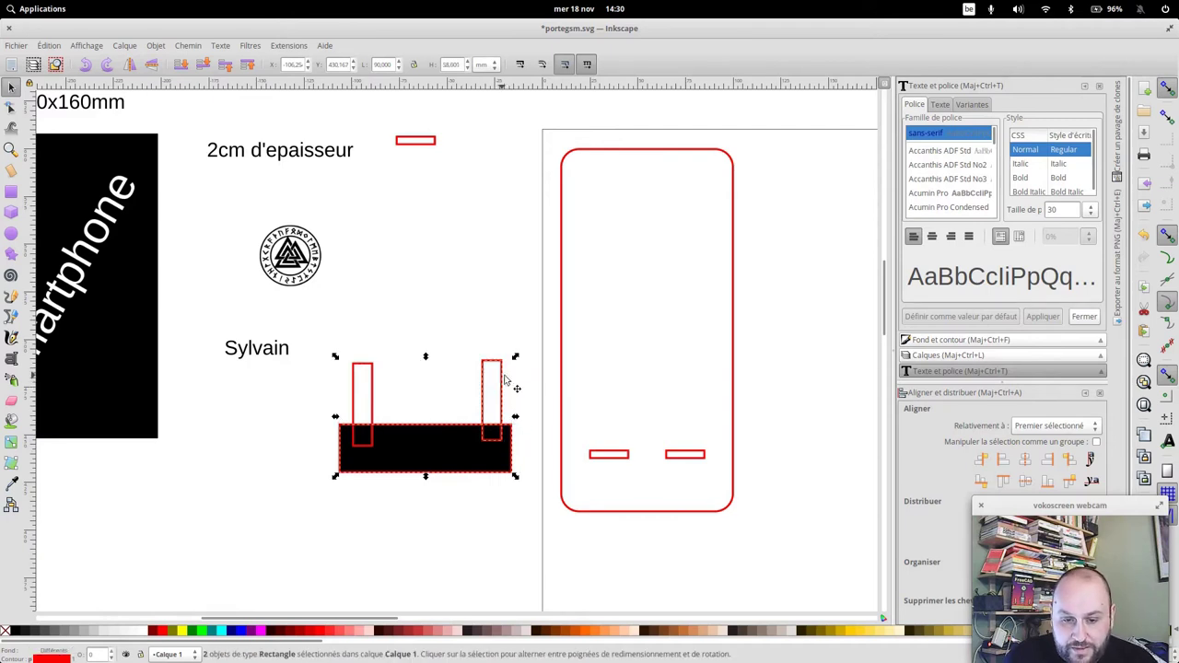
left_click(1049, 461)
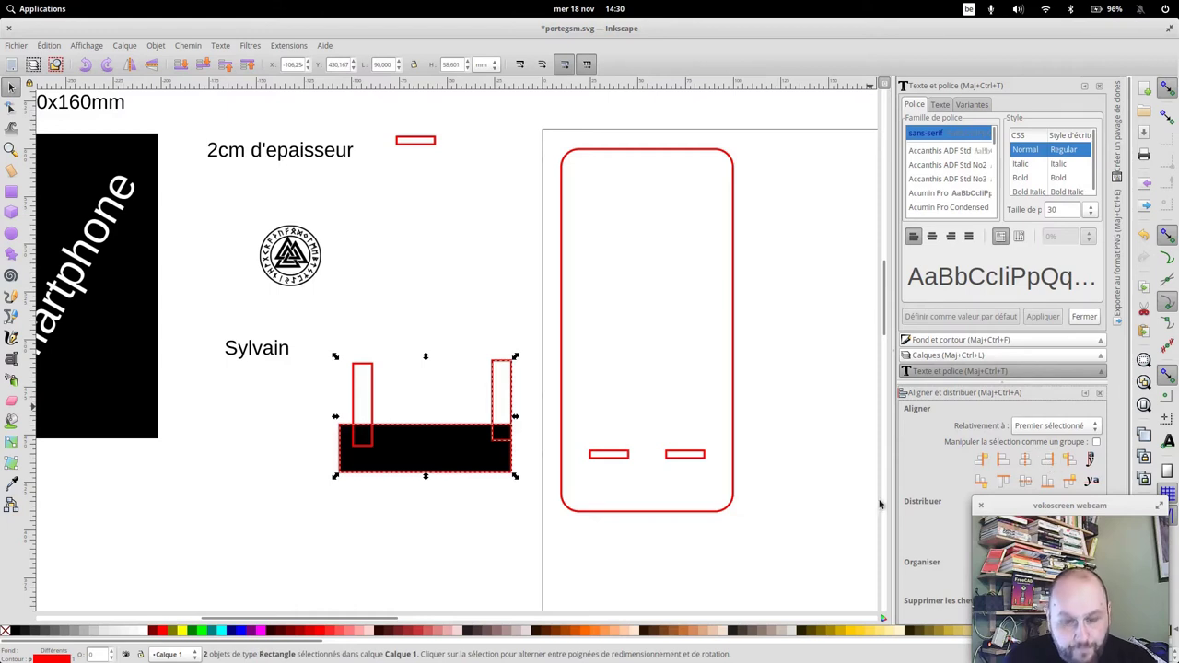
left_click(447, 438)
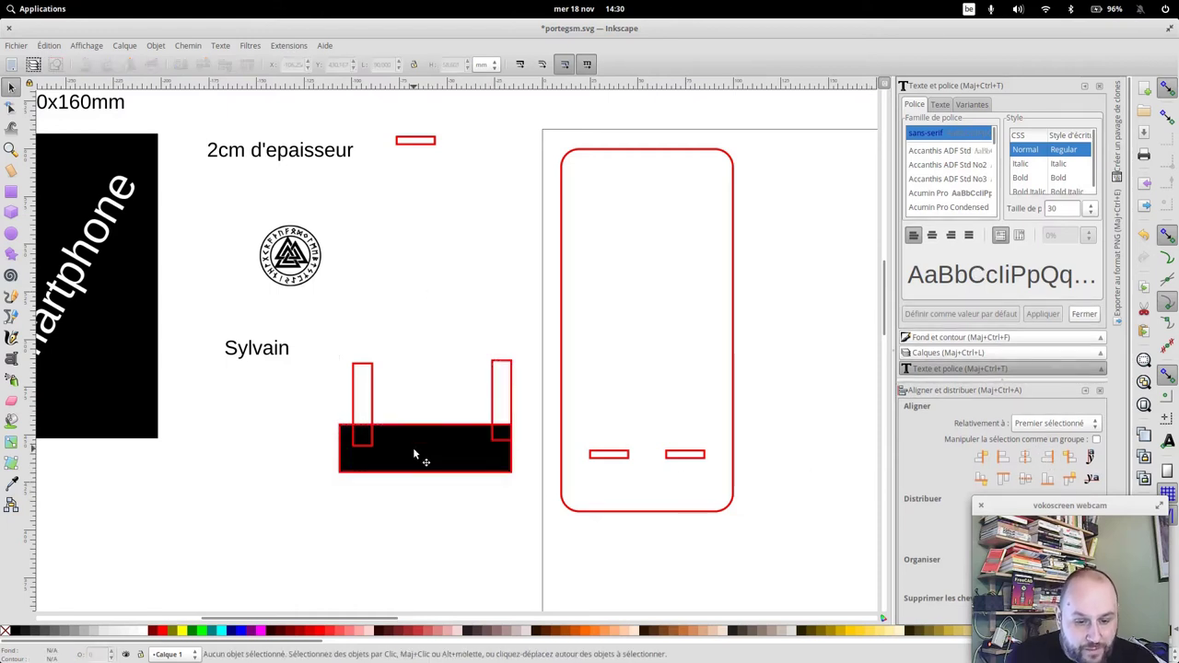
left_click(372, 378, "shift")
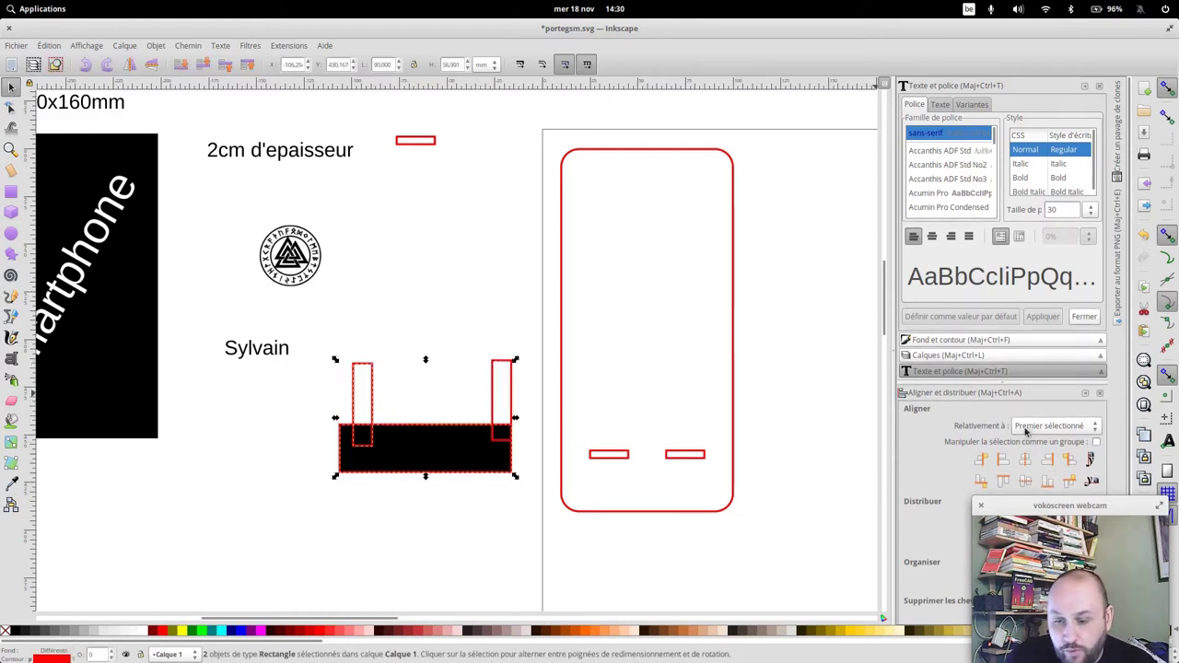
left_click(1002, 467)
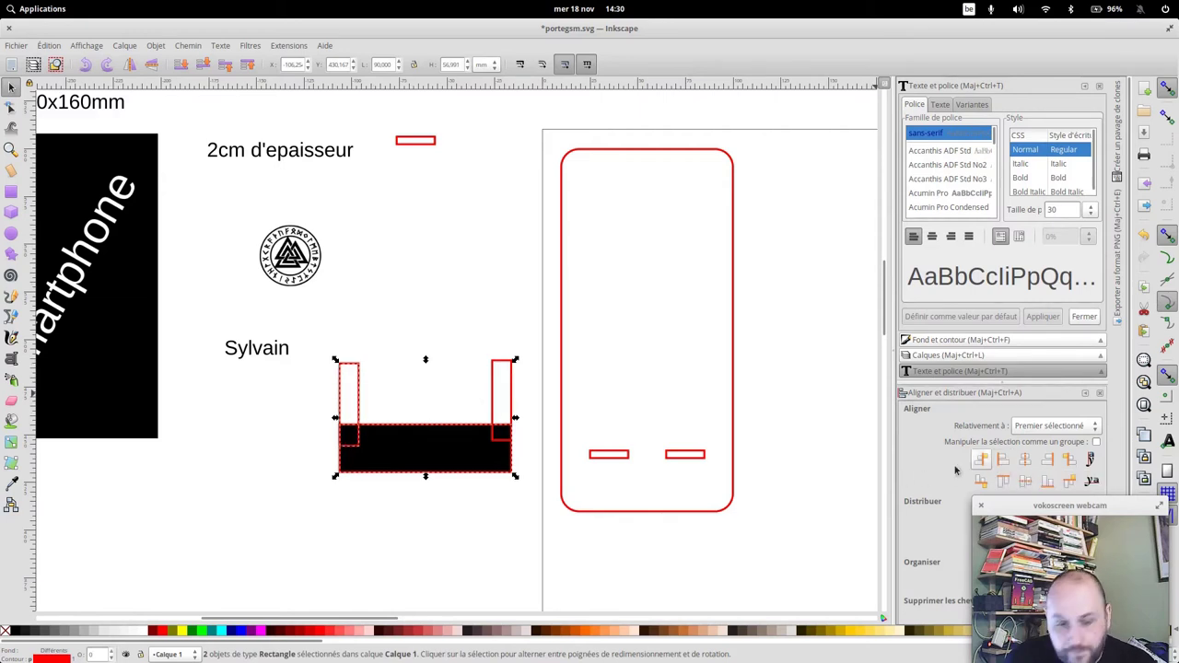
left_click(442, 304)
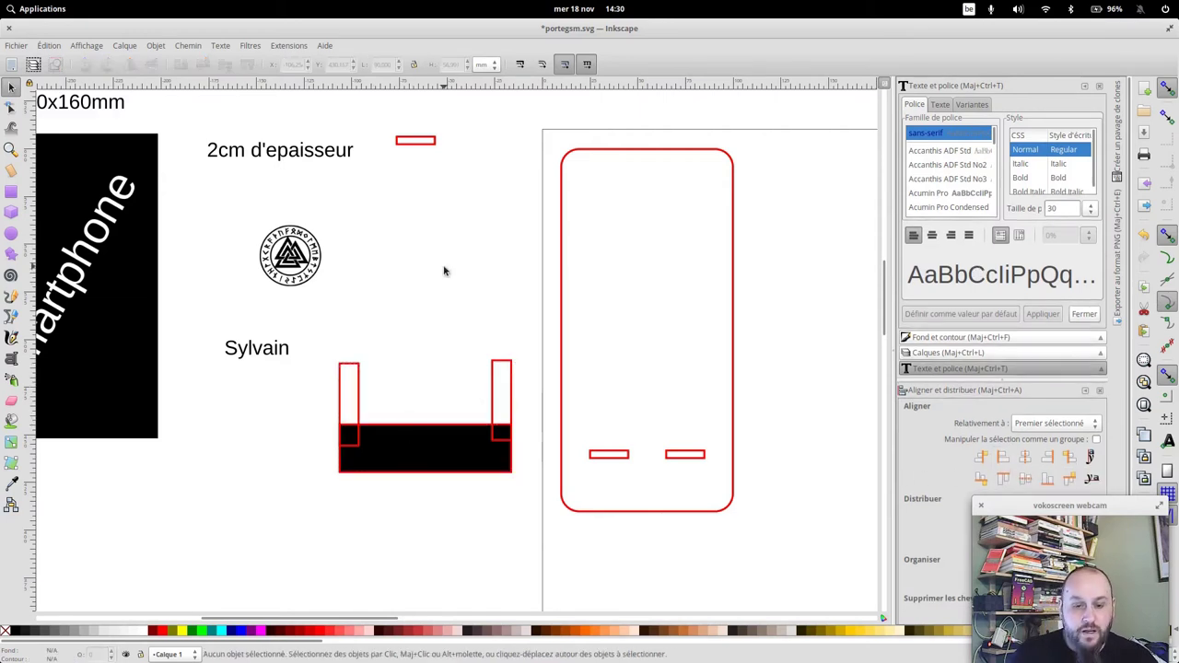
Union the bar and both uprights into one U-shape and remove its red outline
left_click(426, 427)
left_click(354, 367, "shift")
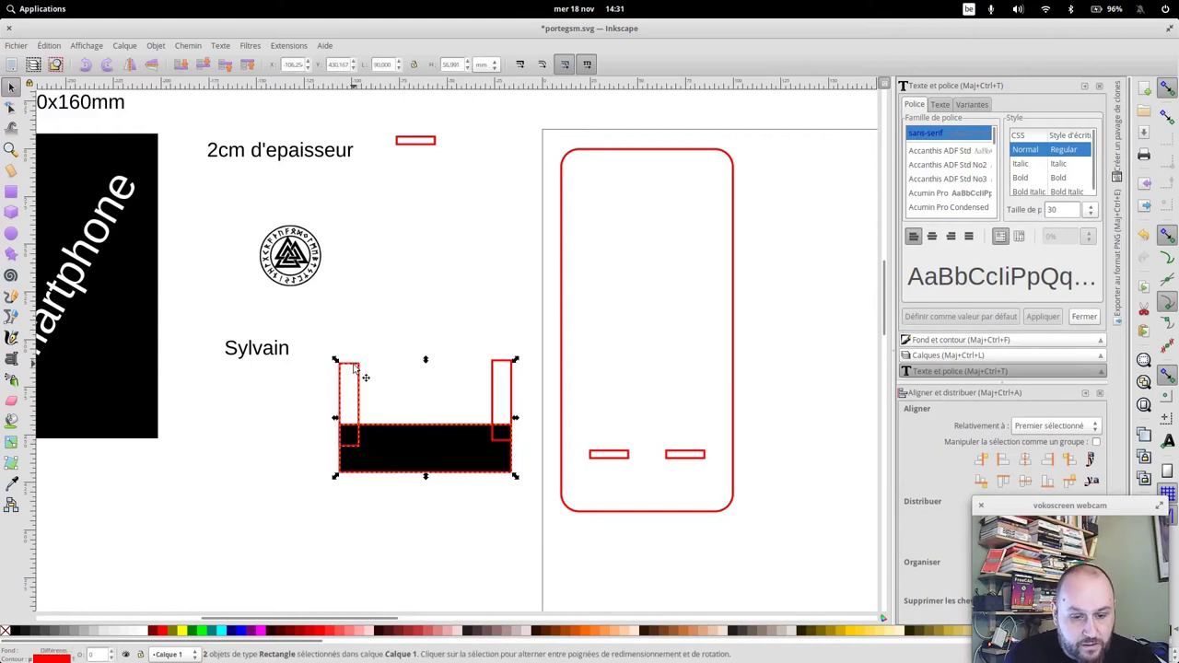
key("ctrl+plus")
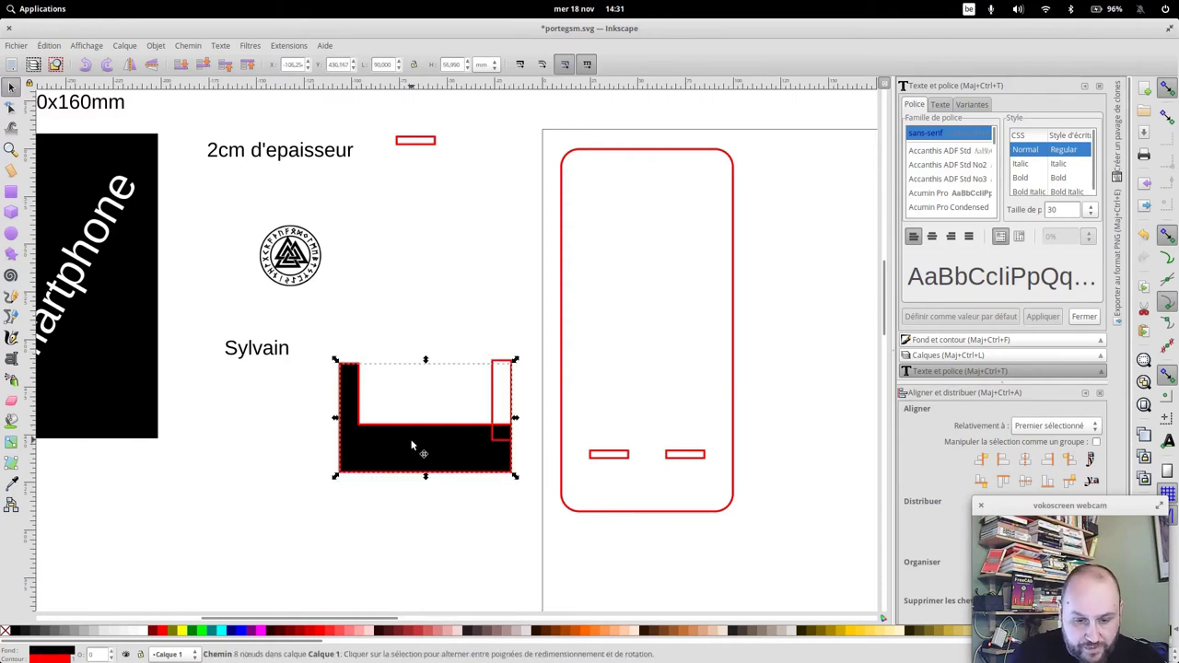
left_click(495, 389, "shift")
key("ctrl")
key("ctrl+plus")
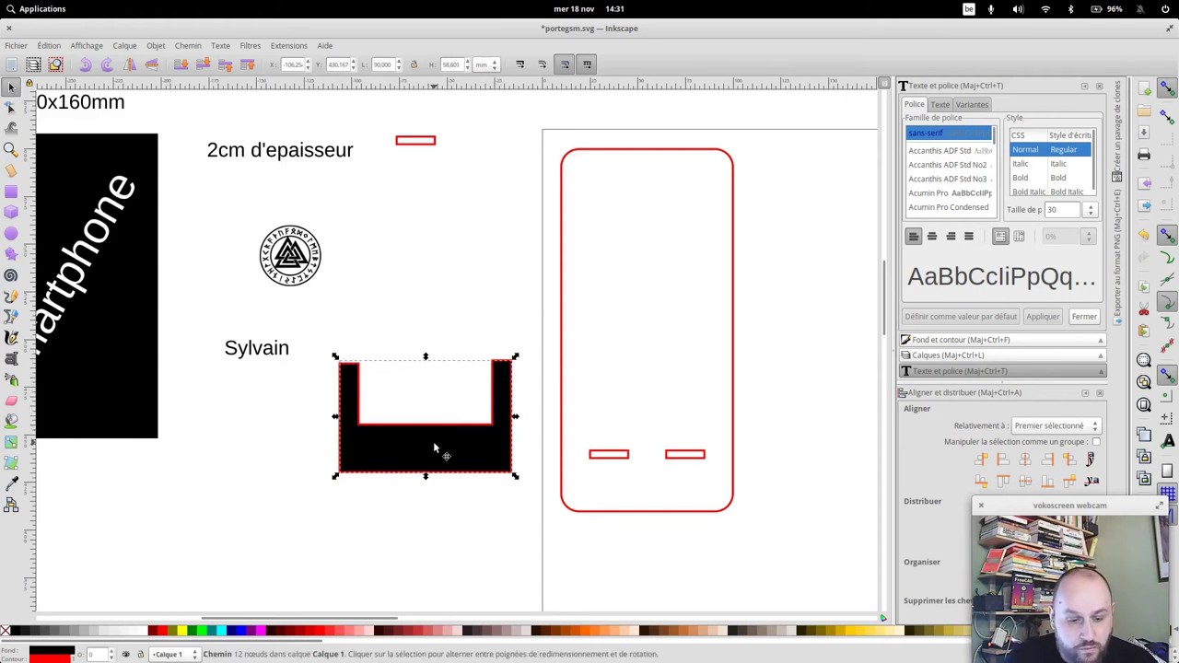
right_click(16, 631)
left_click(37, 564)
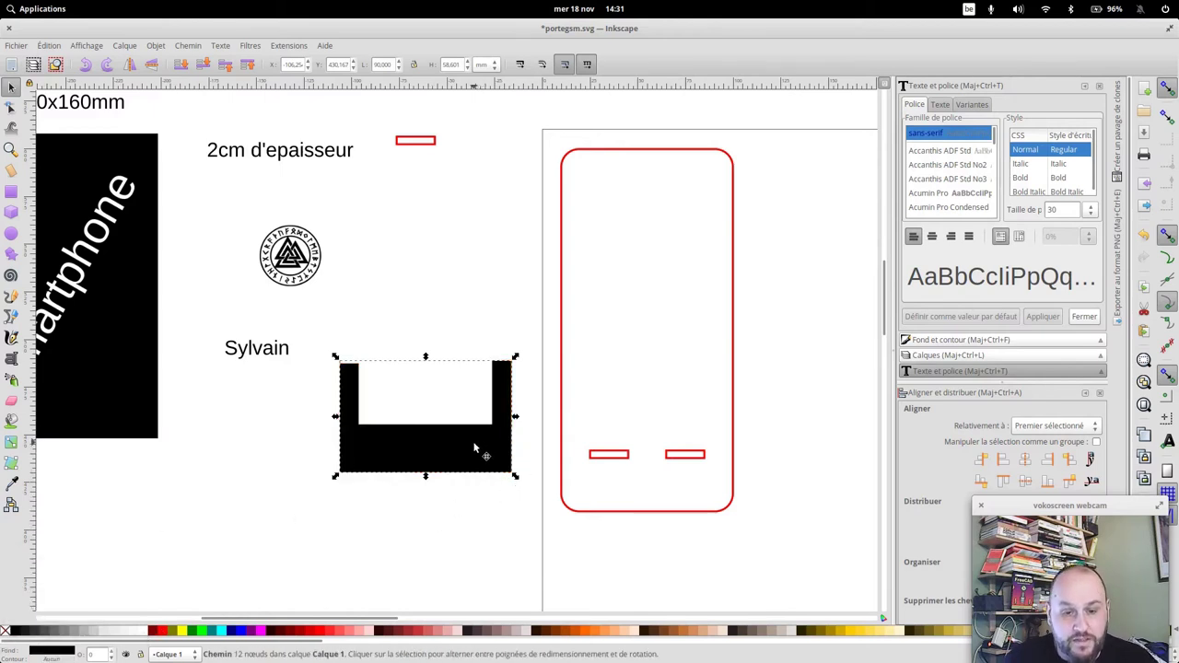
left_click_drag(460, 452, 470, 449)
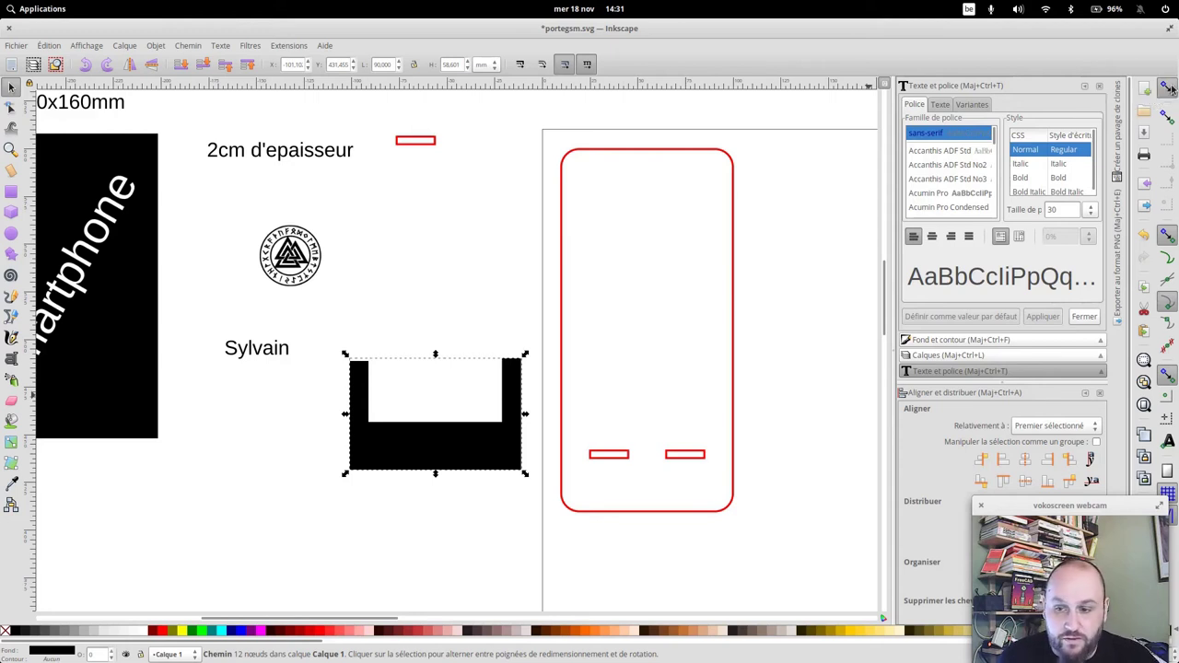
Turn off snapping and fit the black U-shape into the bottom corners of the phone outline
left_click(1168, 87)
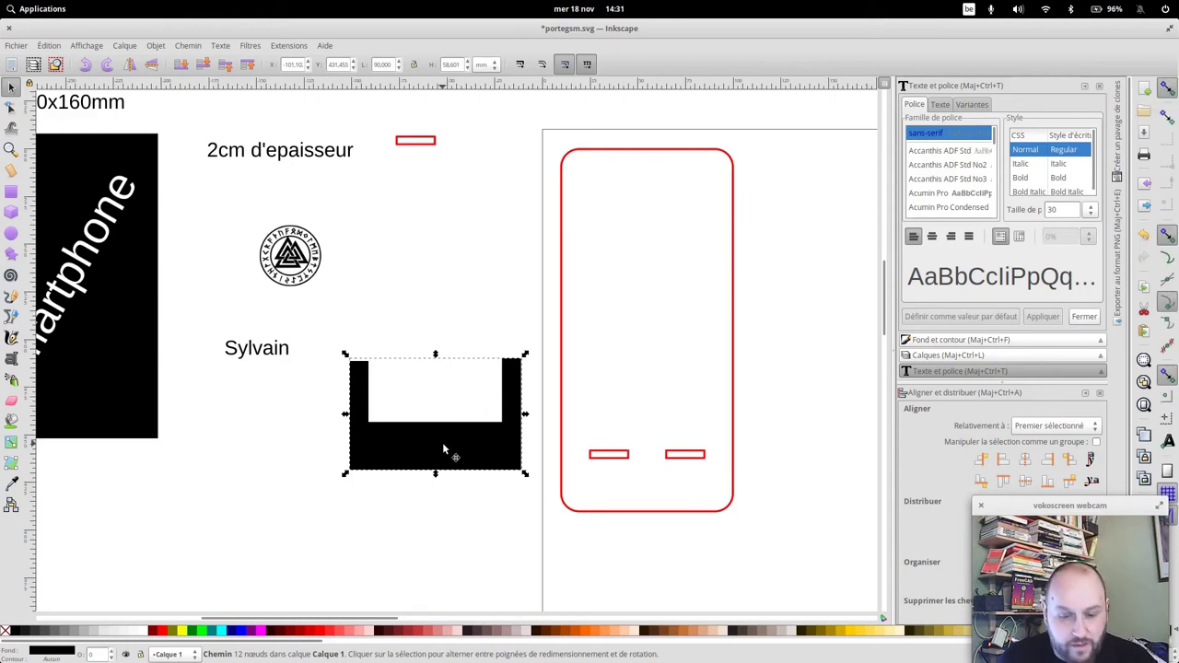
left_click_drag(449, 450, 587, 490)
left_click_drag(649, 488, 659, 488)
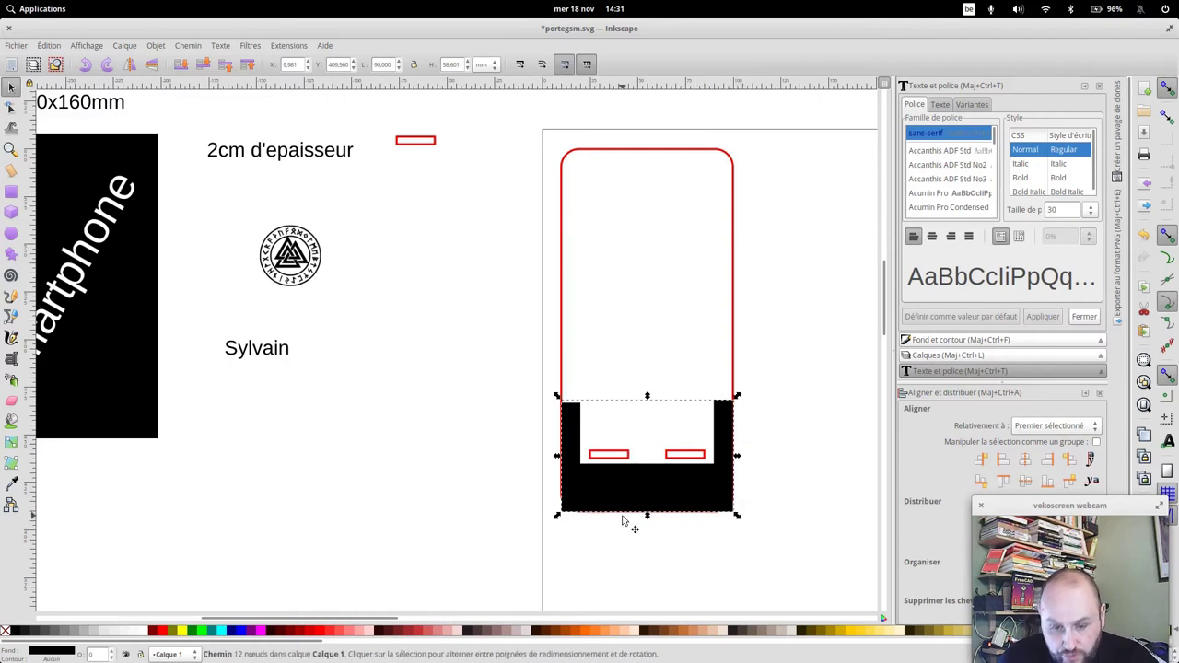
left_click(763, 354)
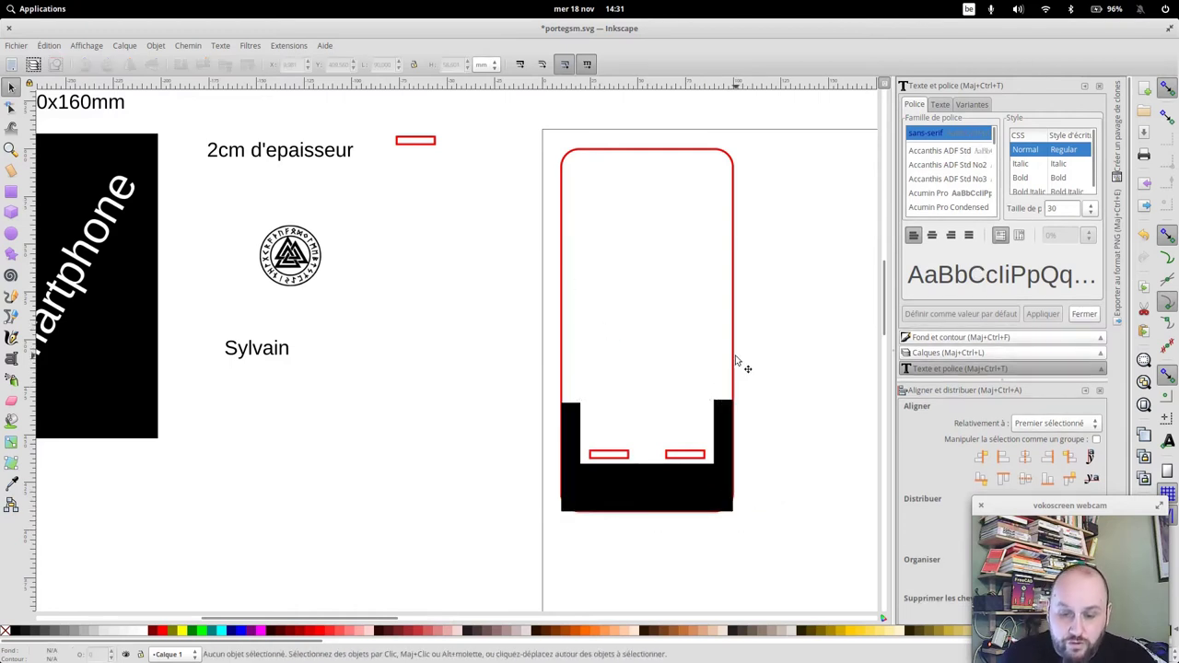
left_click(733, 355)
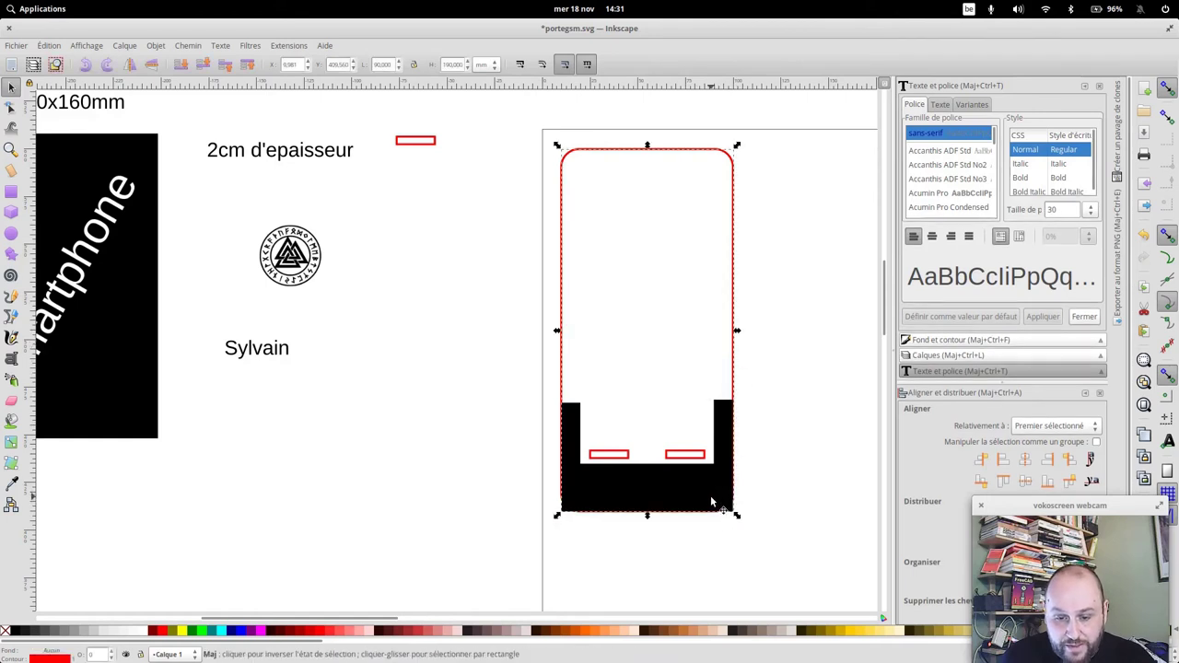
left_click(664, 488, "shift")
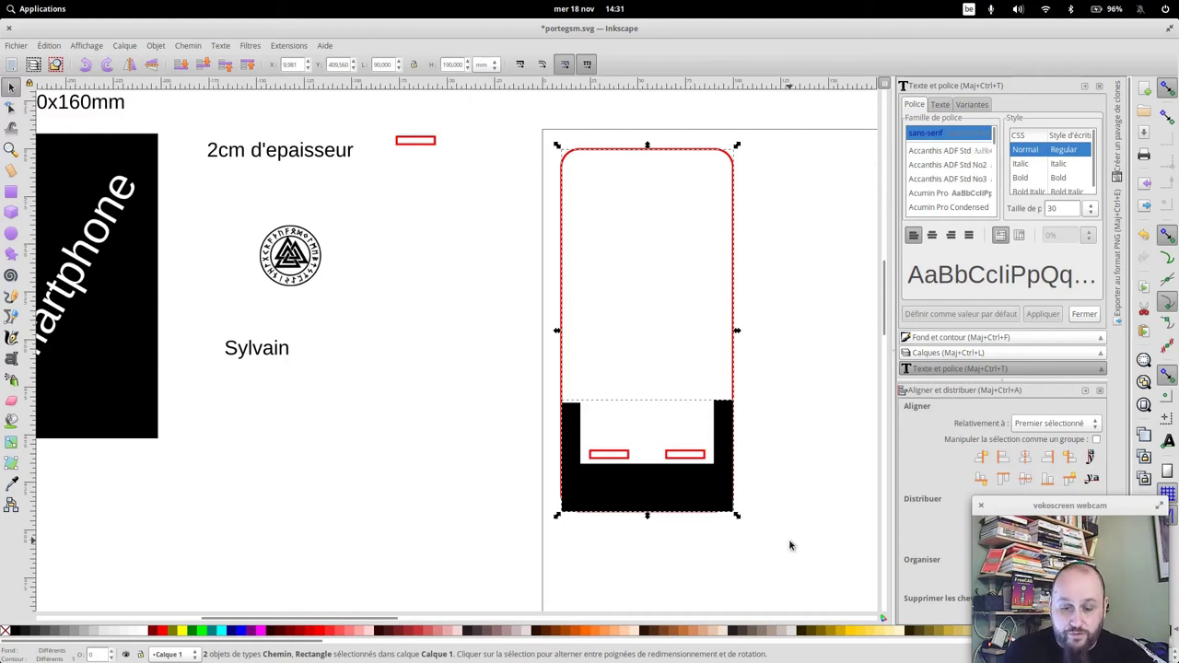
left_click(784, 350)
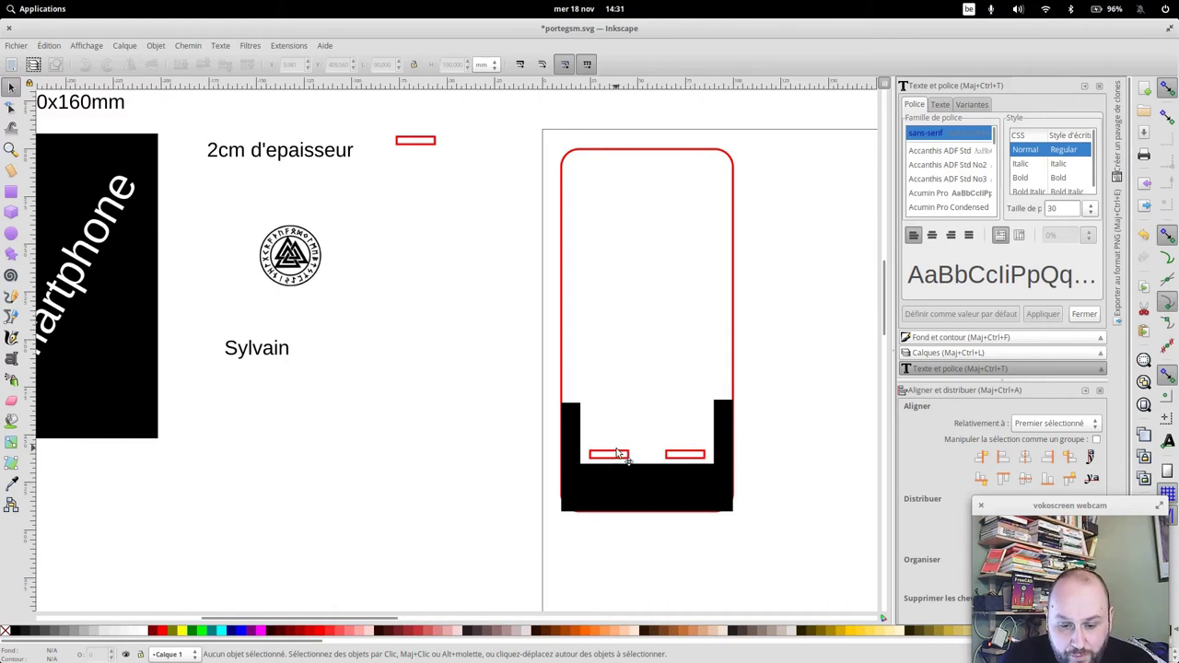
Line up the two slot rectangles and move the black U-shape to the lower left
mouse_move(620, 453)
left_mouse_down()
mouse_move(626, 446)
mouse_move(617, 454)
left_mouse_up()
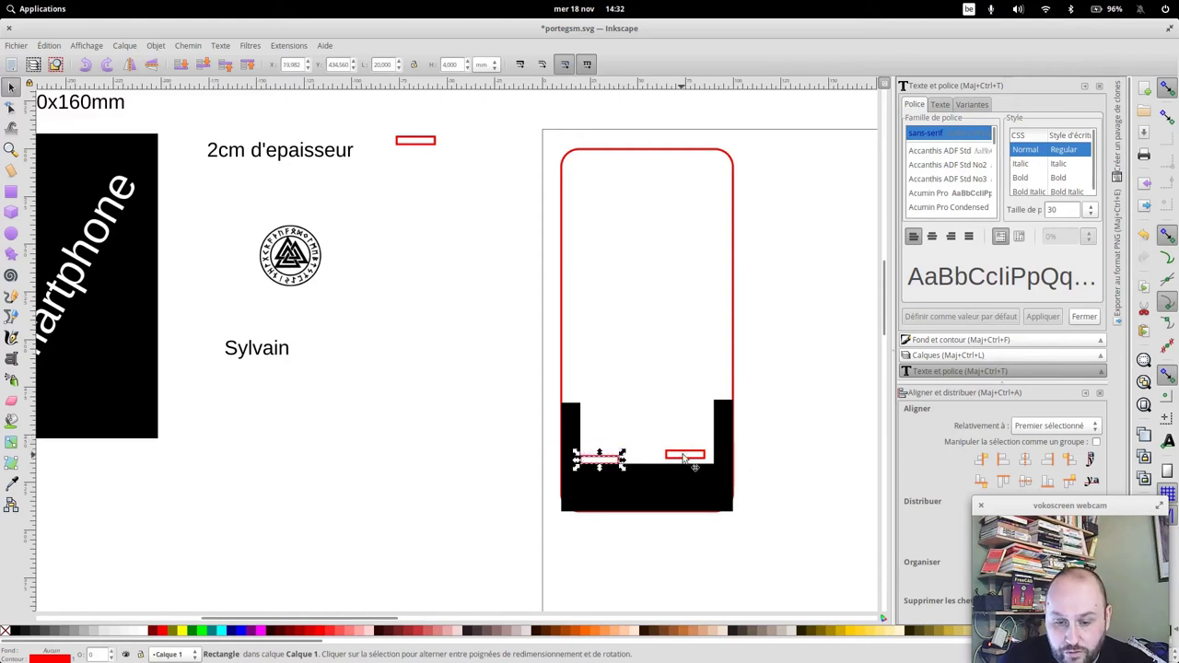
left_click_drag(698, 458, 707, 467)
left_click(804, 453)
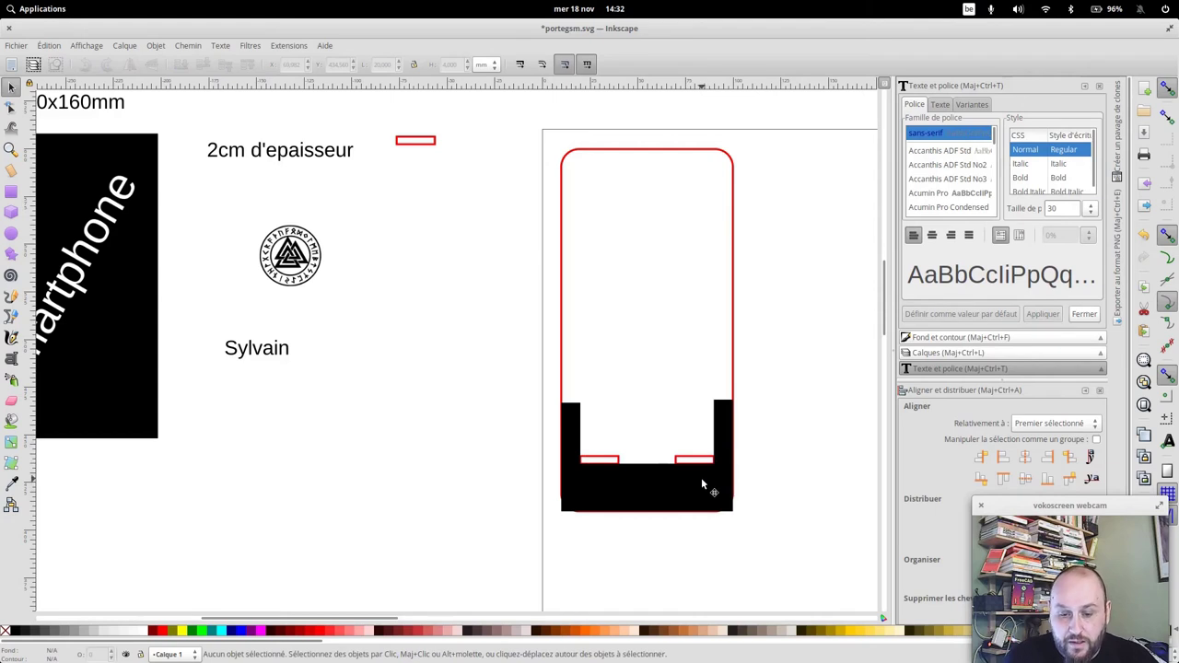
left_click_drag(695, 480, 198, 542)
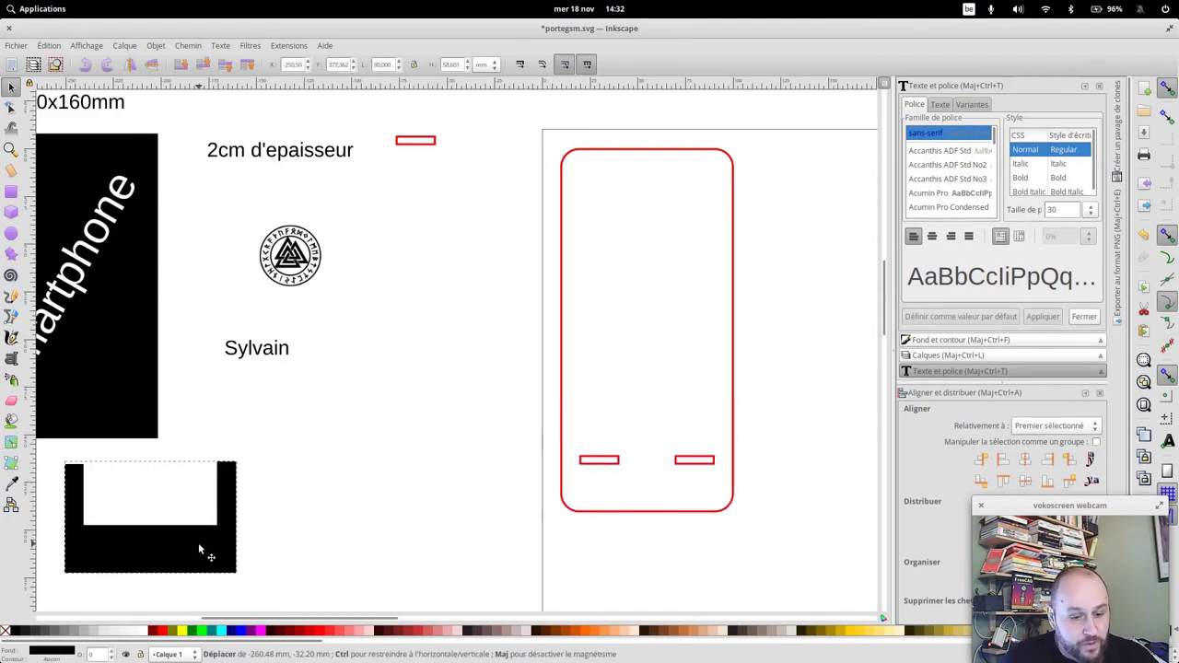
left_click(420, 484)
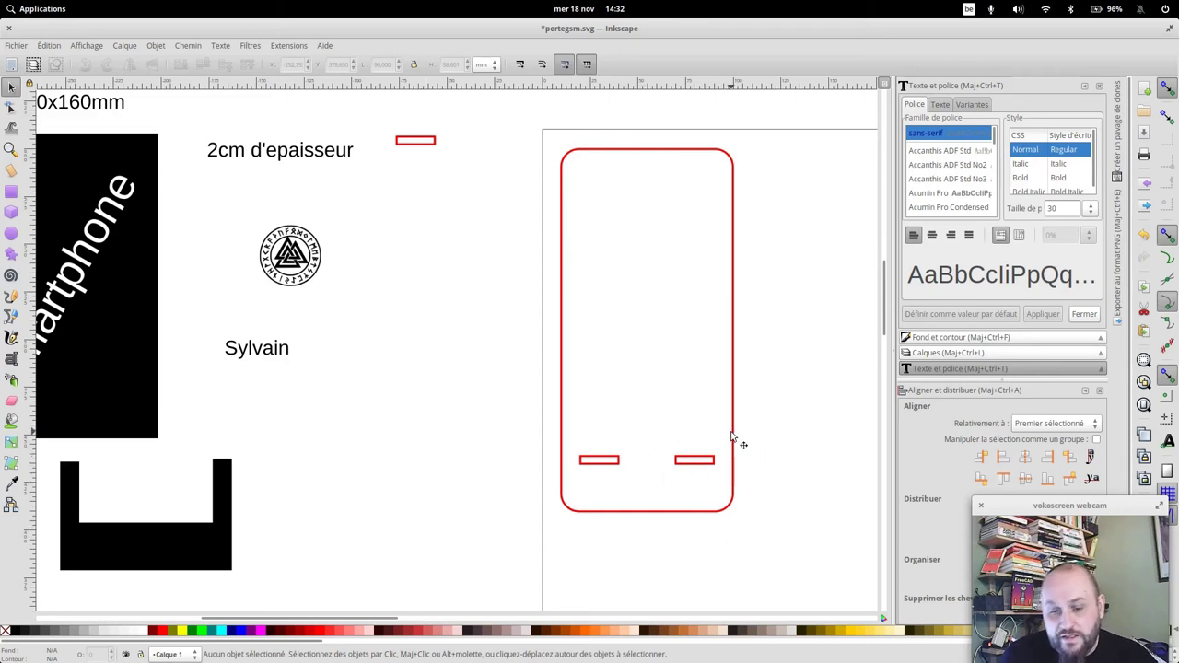
Group the phone outline with its two slots and shift the group slightly
left_click_drag(738, 430, 778, 477)
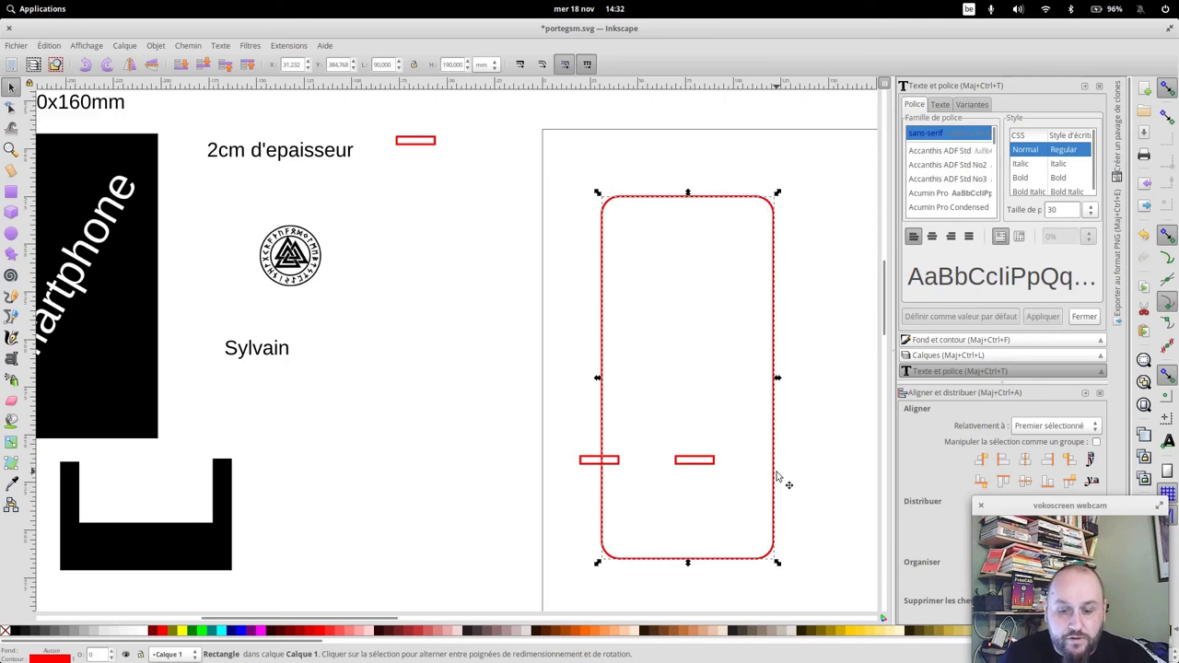
key("ctrl")
key("ctrl+z")
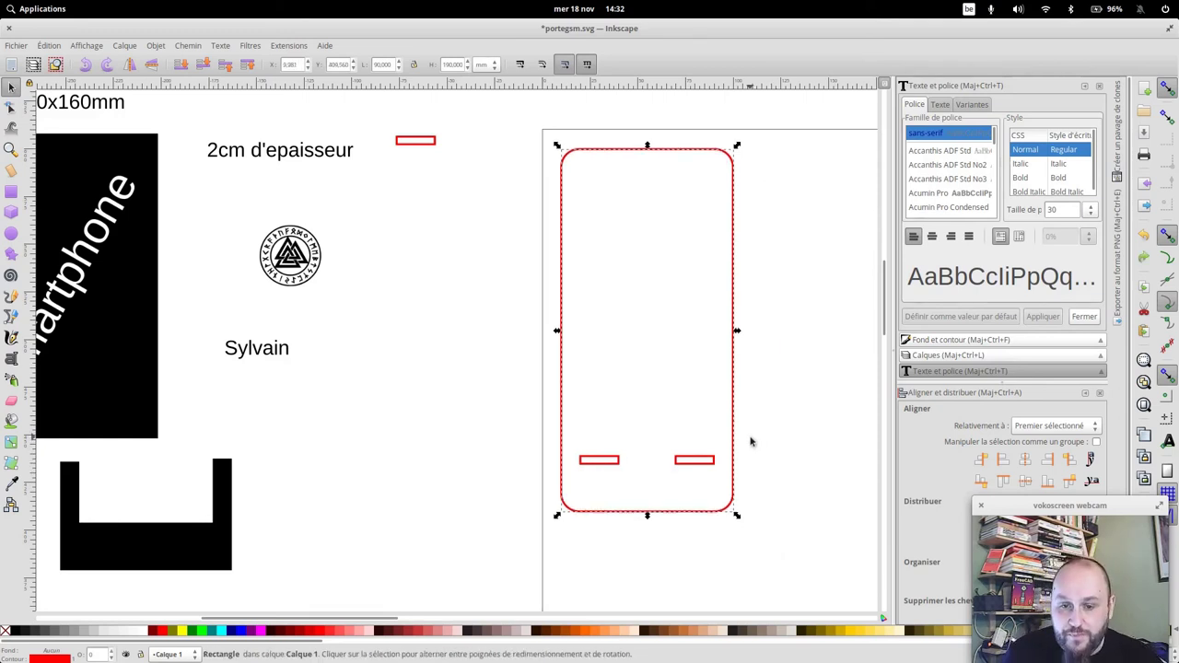
left_click(803, 553)
left_click_drag(804, 553, 513, 123)
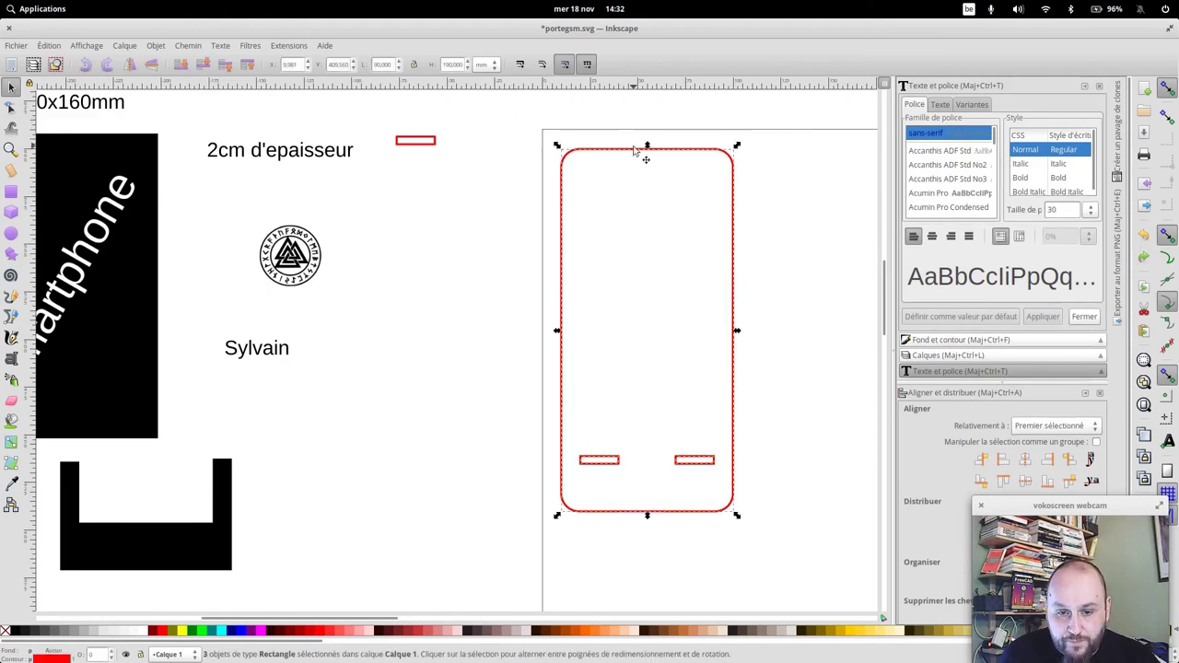
key("ctrl+g")
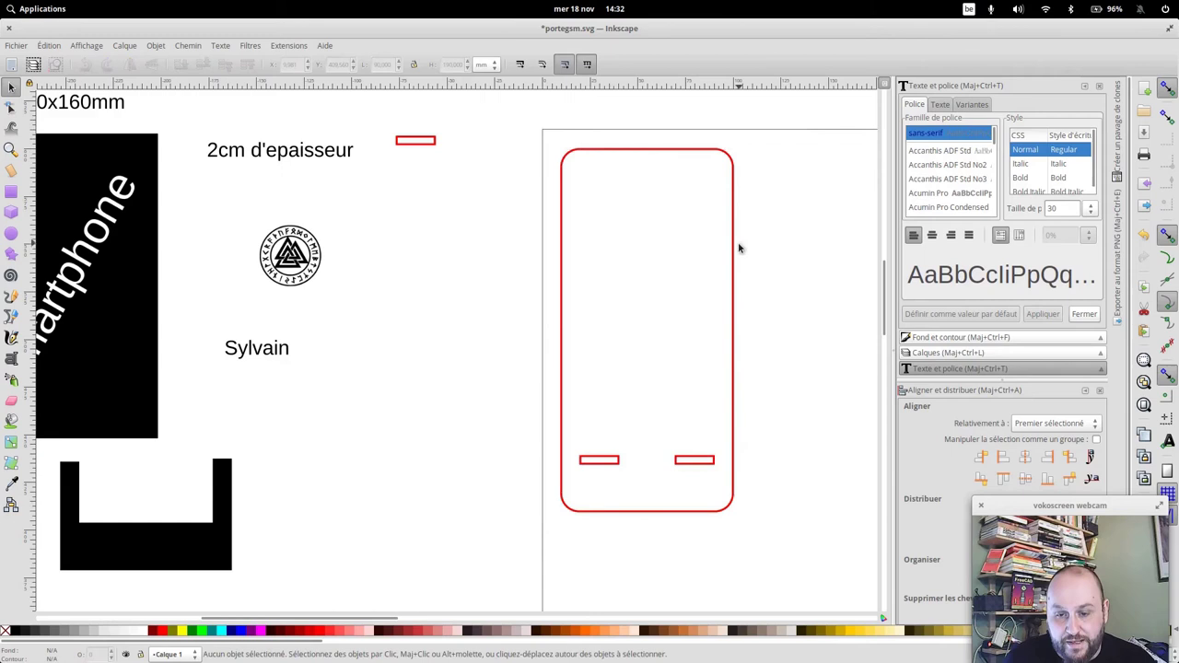
mouse_move(748, 258)
left_mouse_down()
mouse_move(744, 289)
mouse_move(731, 242)
left_mouse_up()
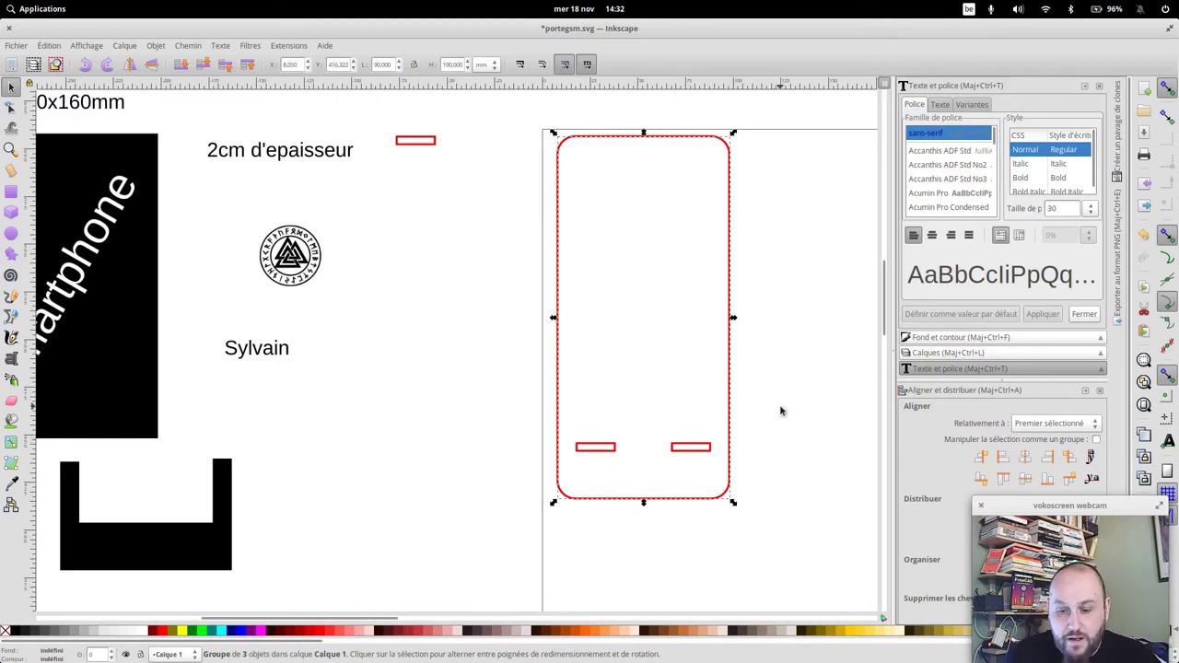
left_click_drag(780, 409, 596, 429)
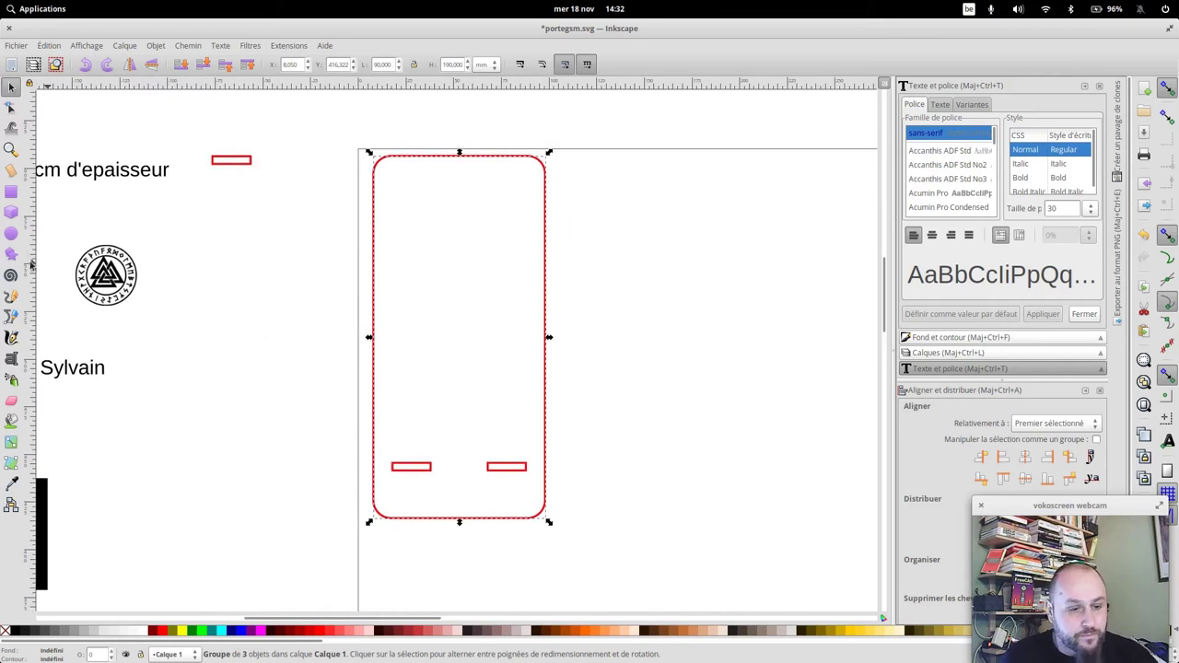
left_click(11, 192)
Draw a rectangle right of the phone outline and size it 90 × 65 mm
left_click_drag(607, 407, 763, 527)
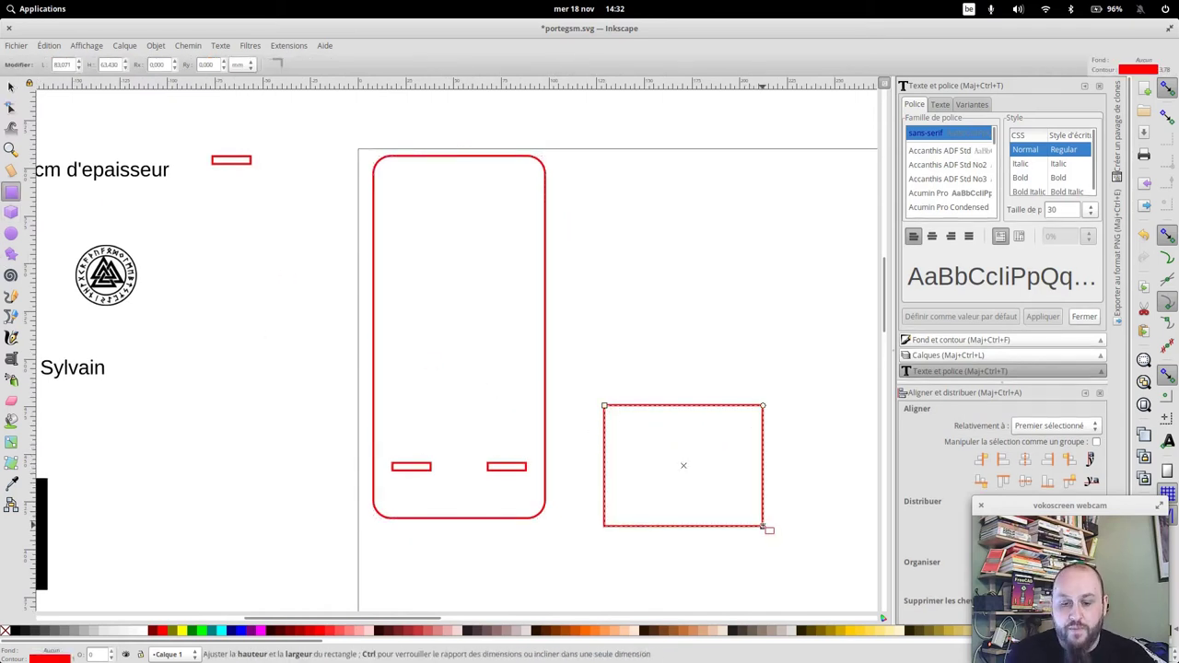
left_click(12, 88)
double_click(385, 66)
type("90")
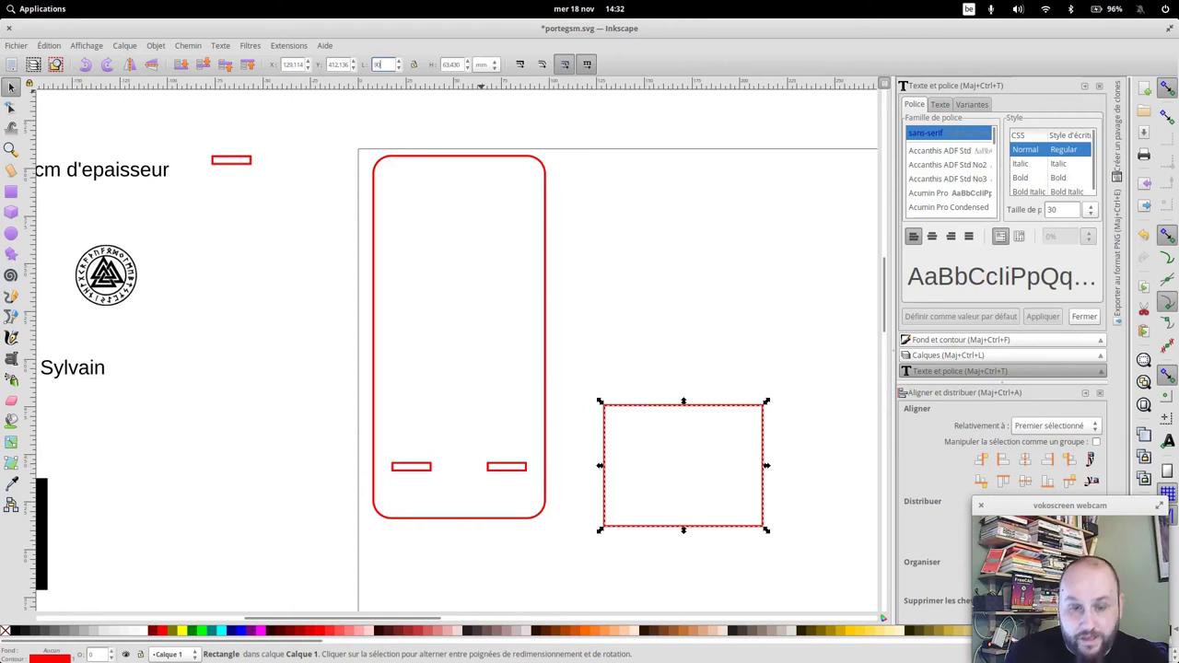
key("Return")
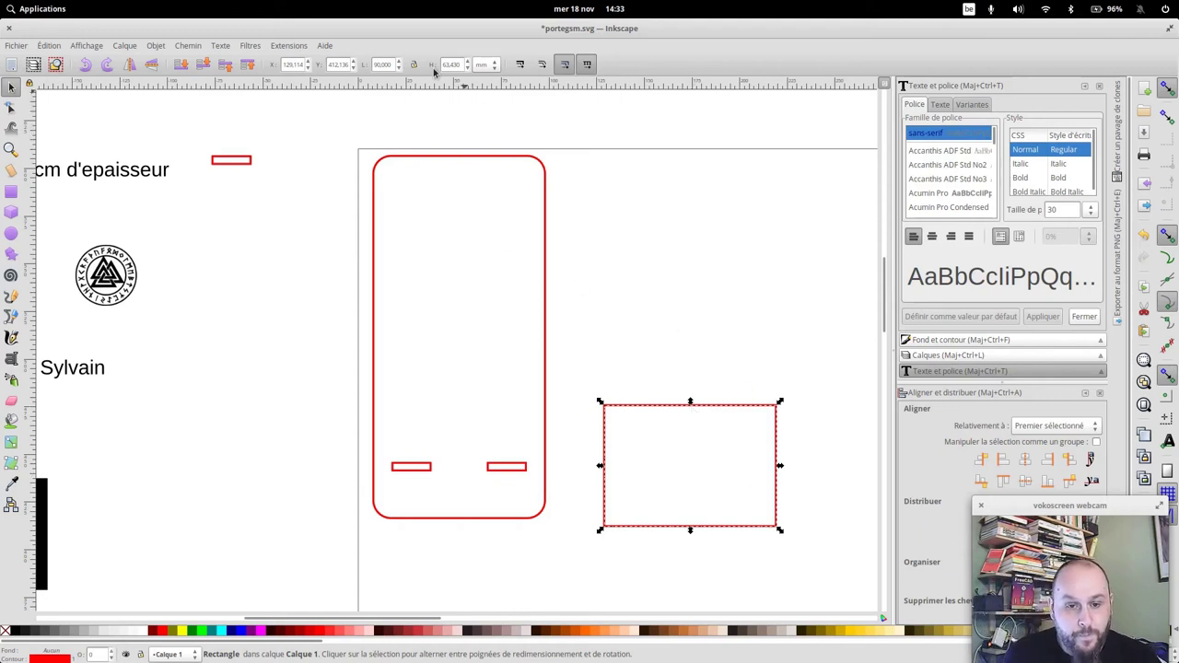
type("750")
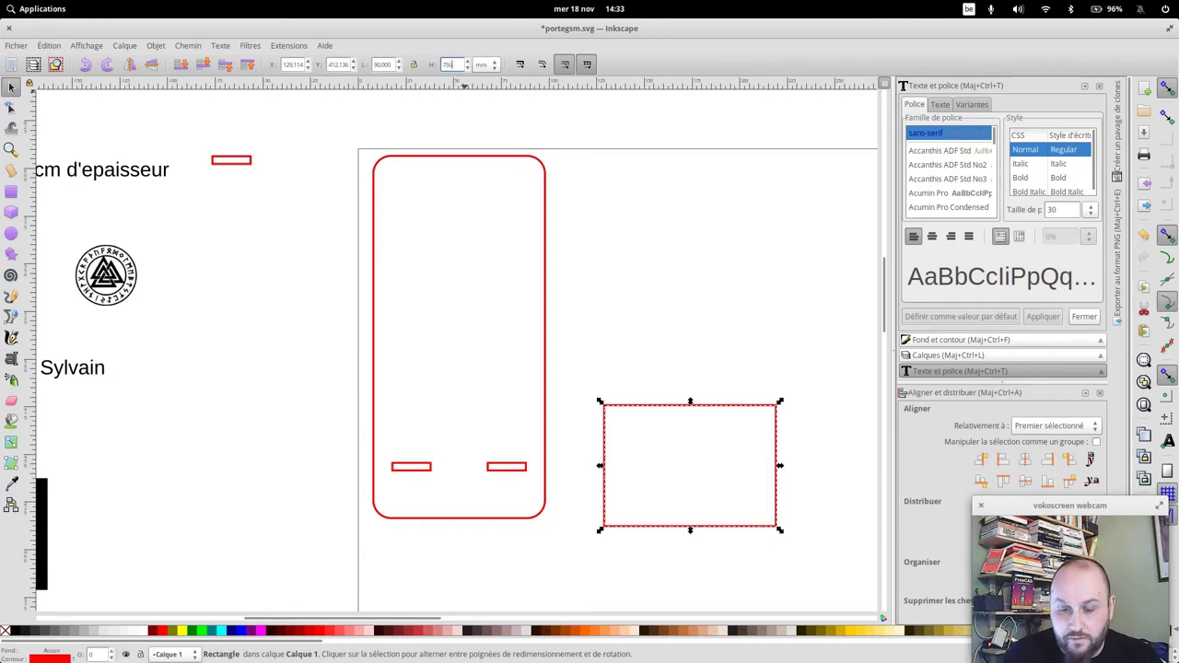
key("Return")
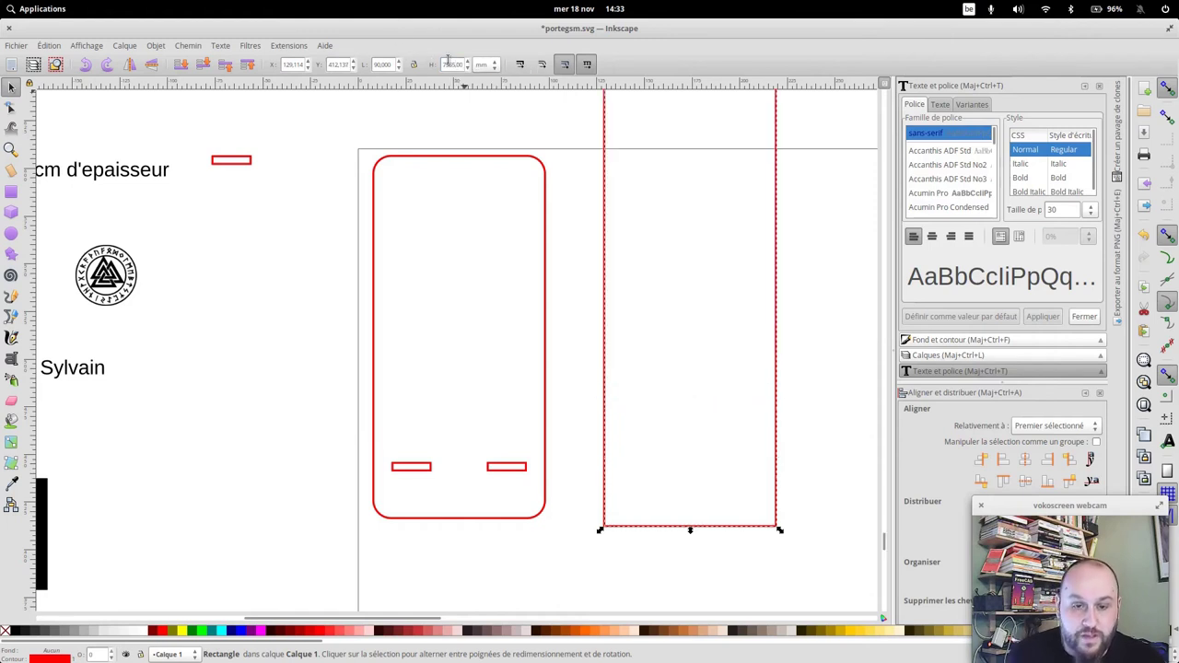
triple_click(452, 64)
type("65")
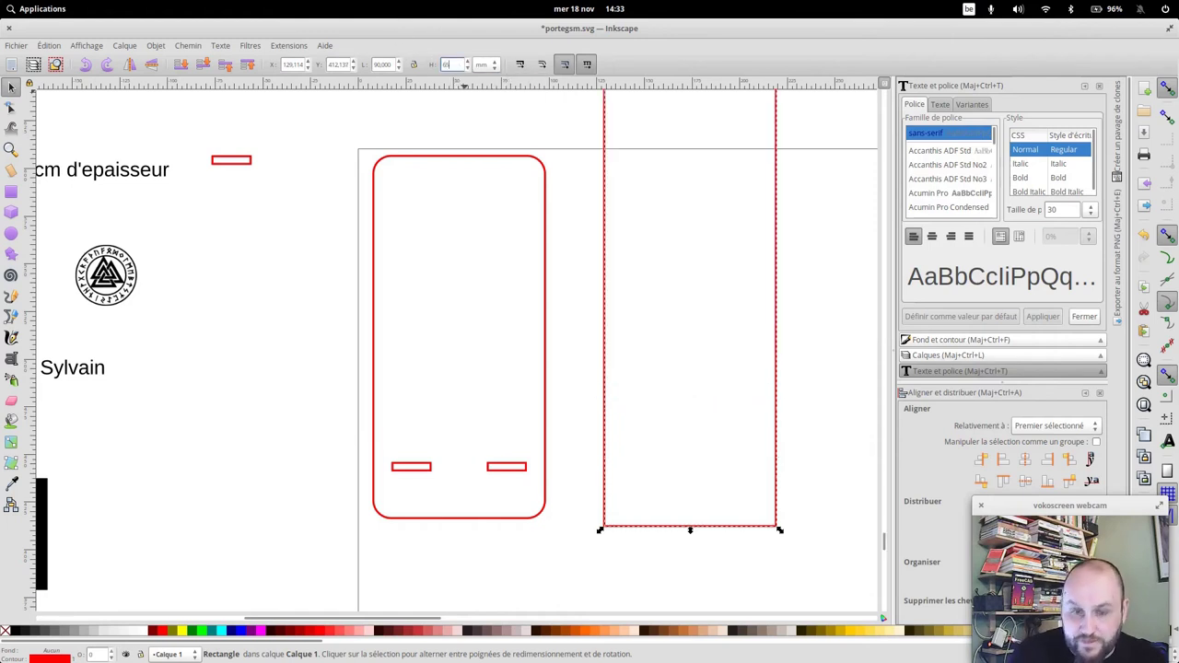
key("Return")
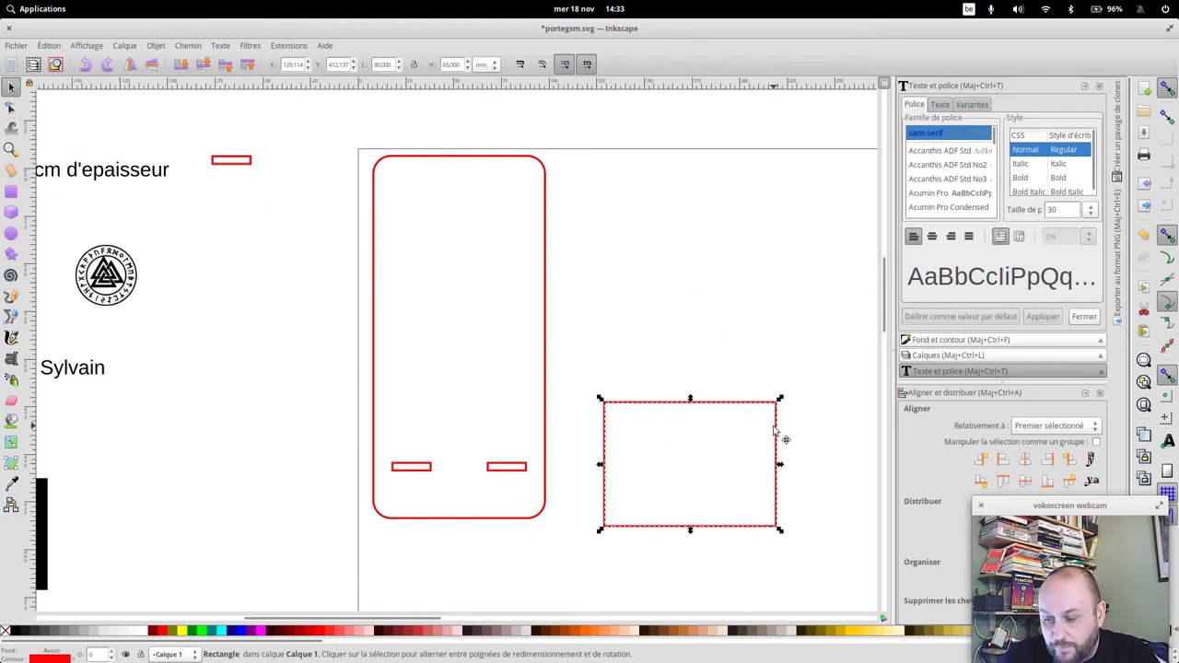
Round the rectangle's corners and draw a small sharp-cornered rectangle above it
key("r")
mouse_move(777, 403)
left_mouse_down()
mouse_move(778, 423)
mouse_move(509, 402)
mouse_move(764, 406)
left_mouse_up()
left_click(11, 85)
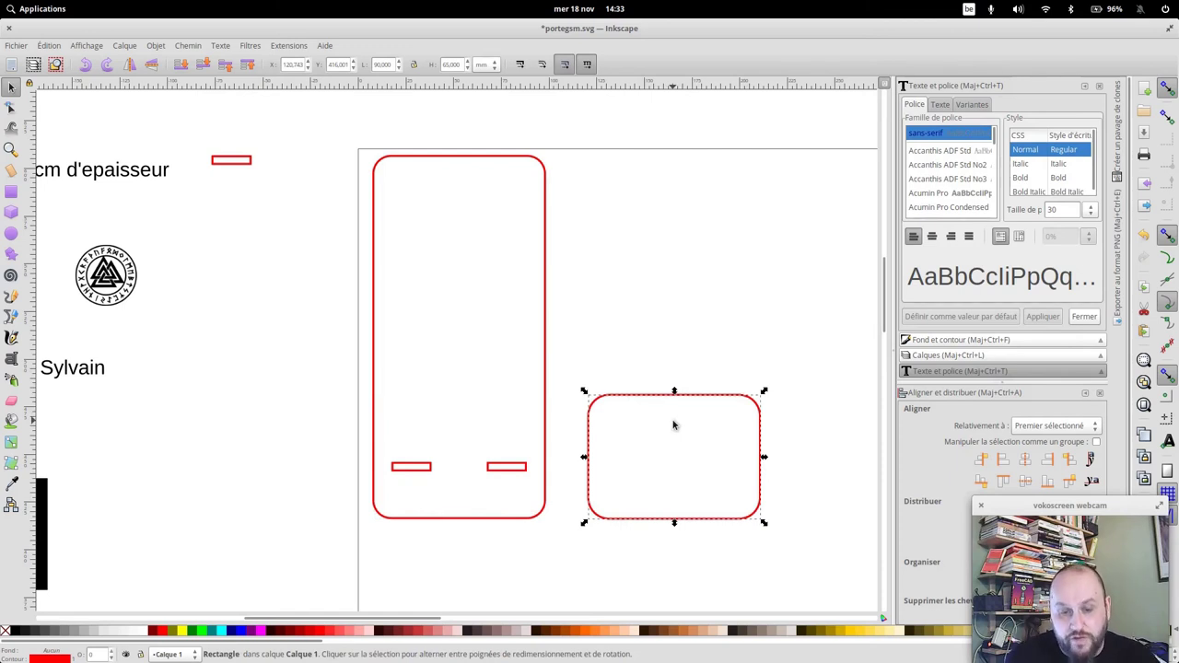
left_click(11, 191)
left_click_drag(614, 265, 652, 326)
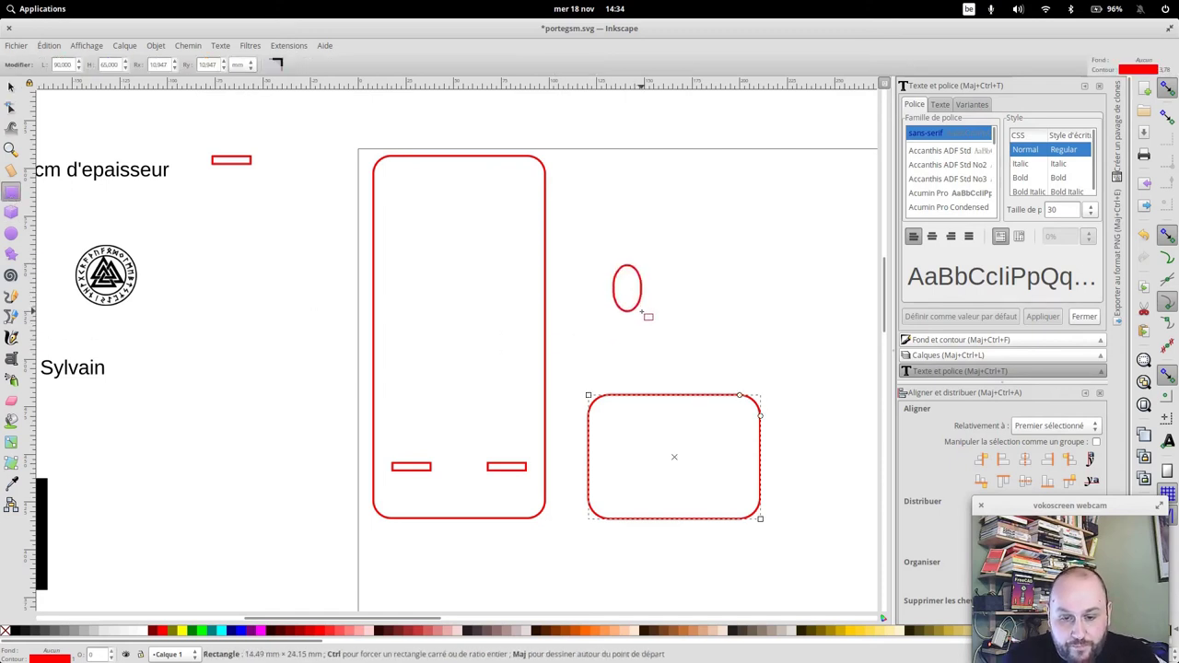
left_click(277, 65)
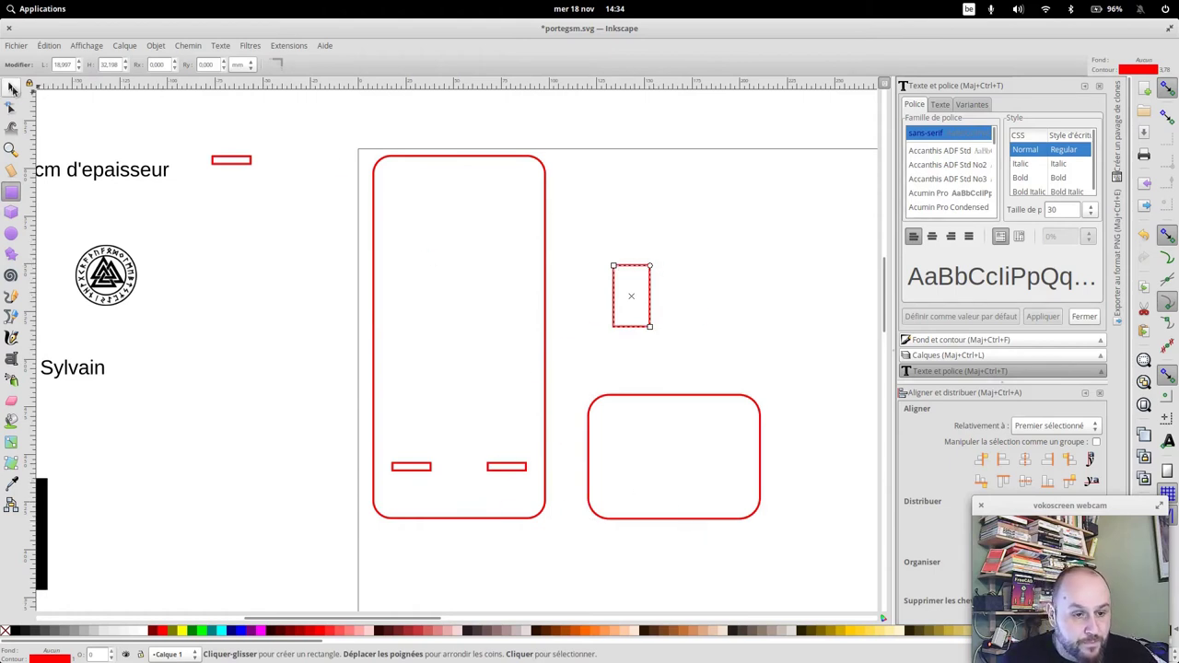
Undo an accidental stretch of the small rectangle and move it back beside the base
left_click(11, 86)
left_click_drag(632, 265, 483, 491)
key("ctrl+z")
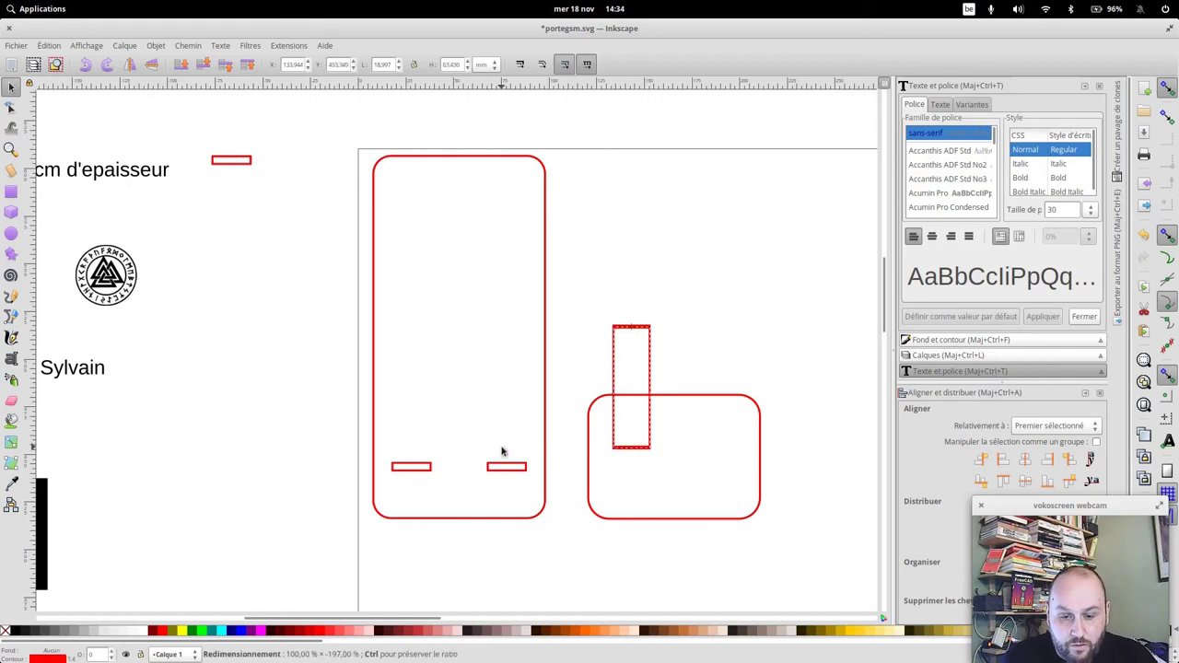
key("ctrl+z")
key("Escape")
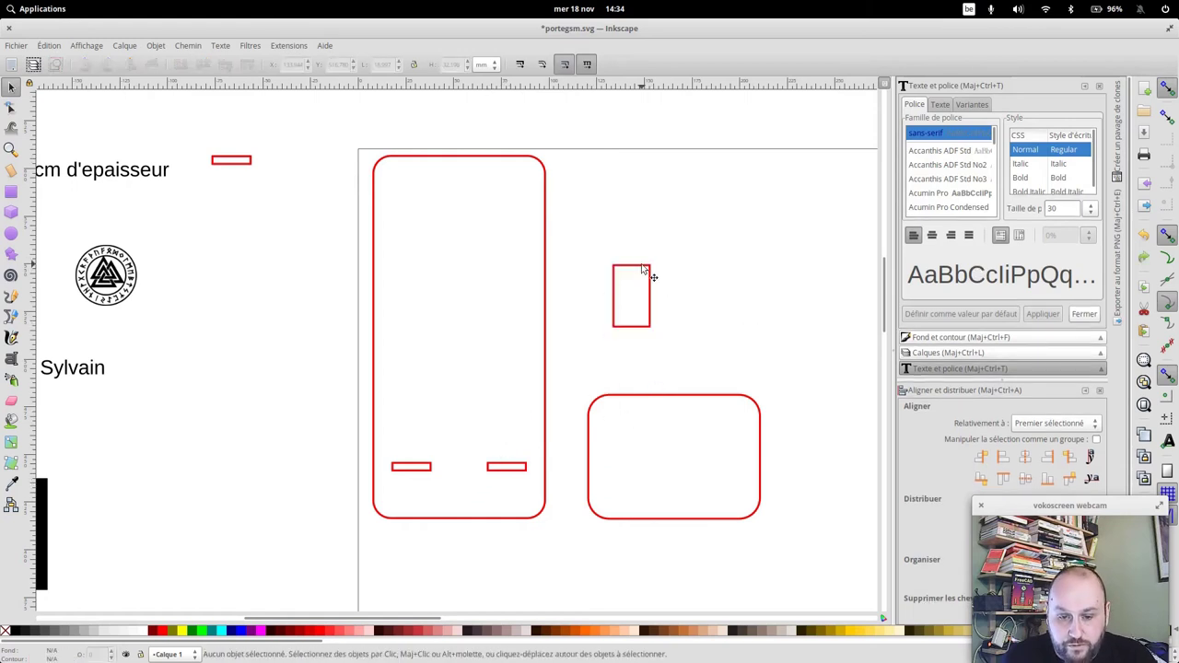
left_click_drag(650, 269, 521, 471)
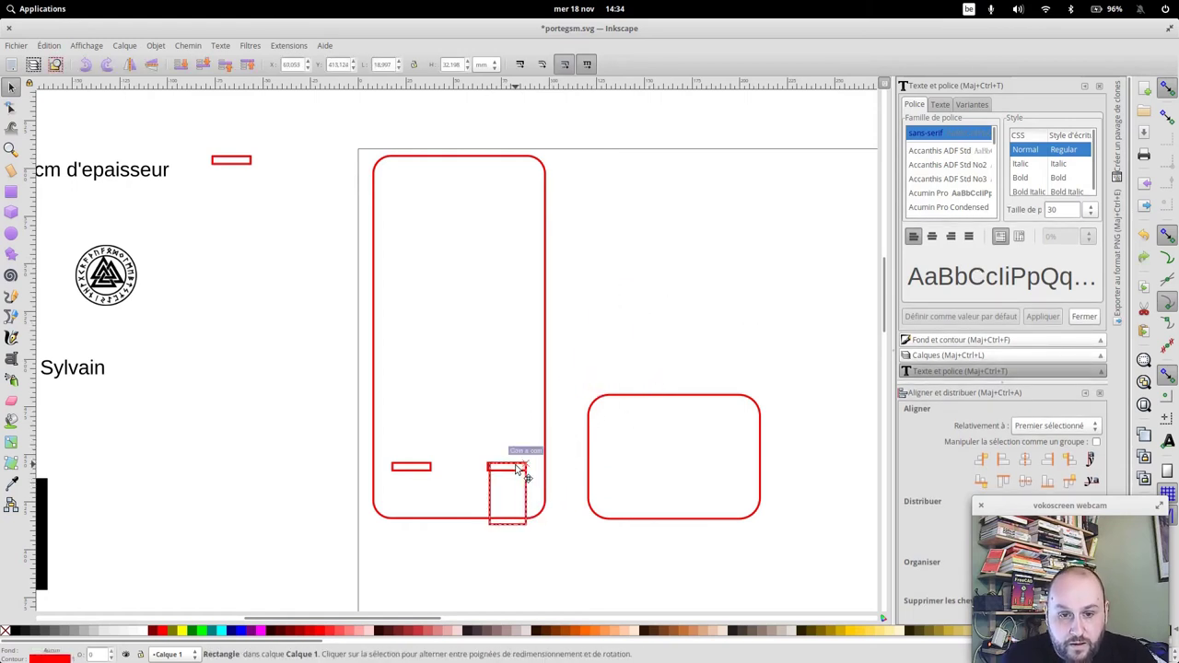
left_click_drag(520, 472, 657, 292)
Resize the small rectangle to 20 mm wide and 25 mm high
double_click(383, 64)
type("20")
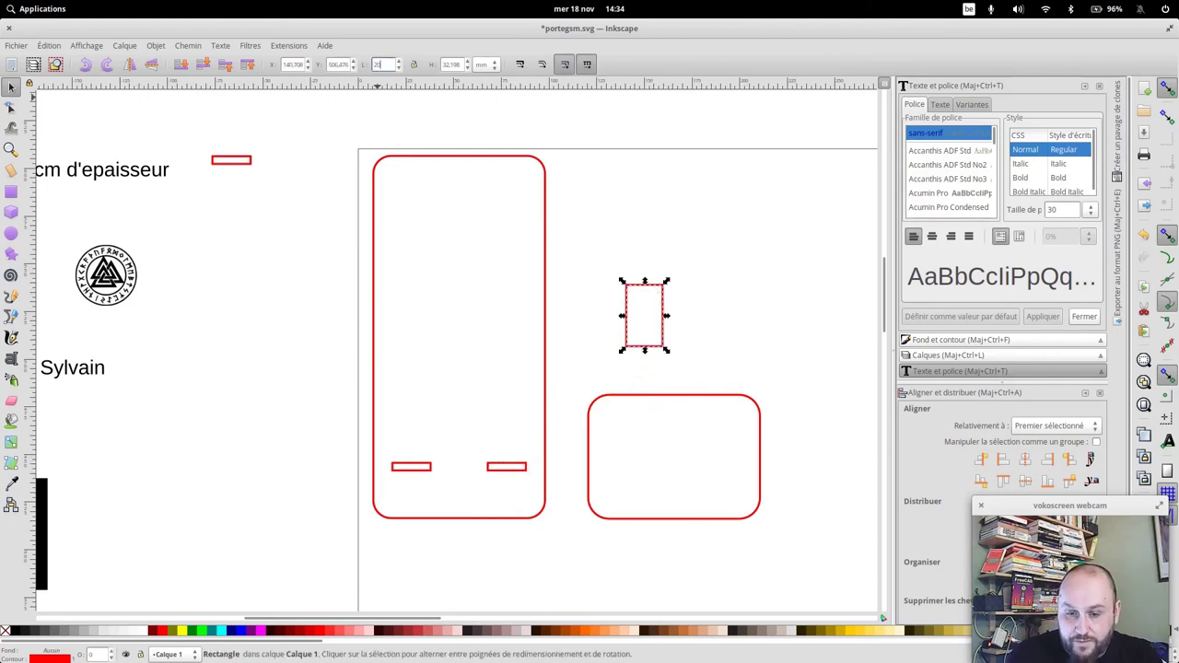
key("Return")
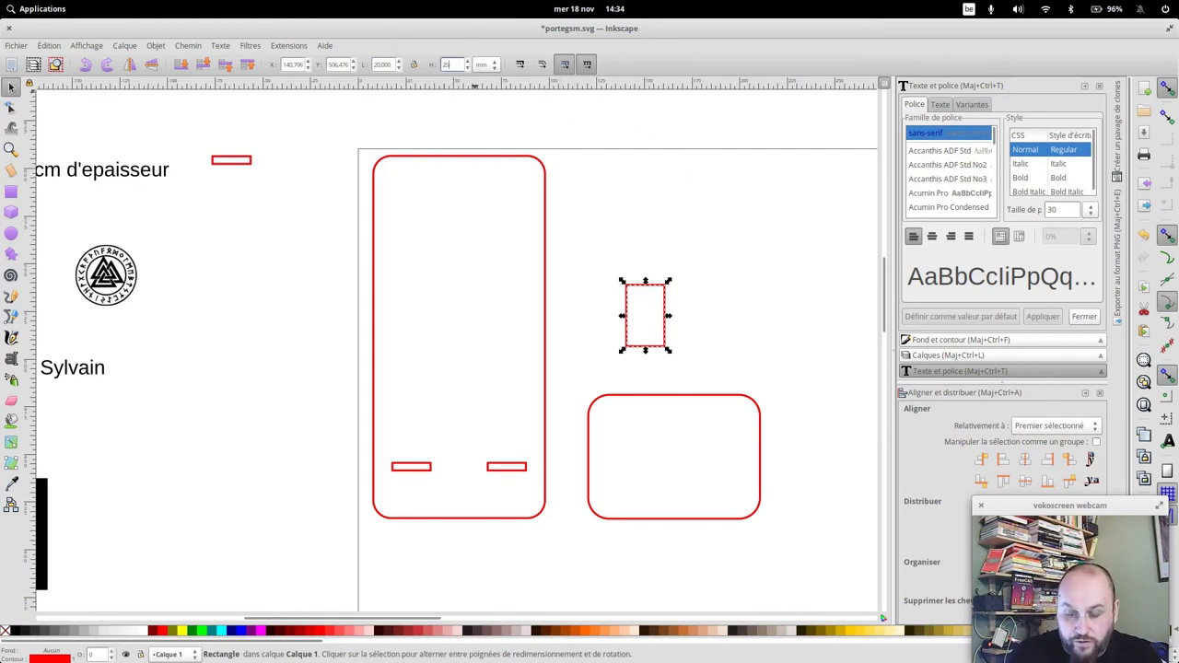
key("Return")
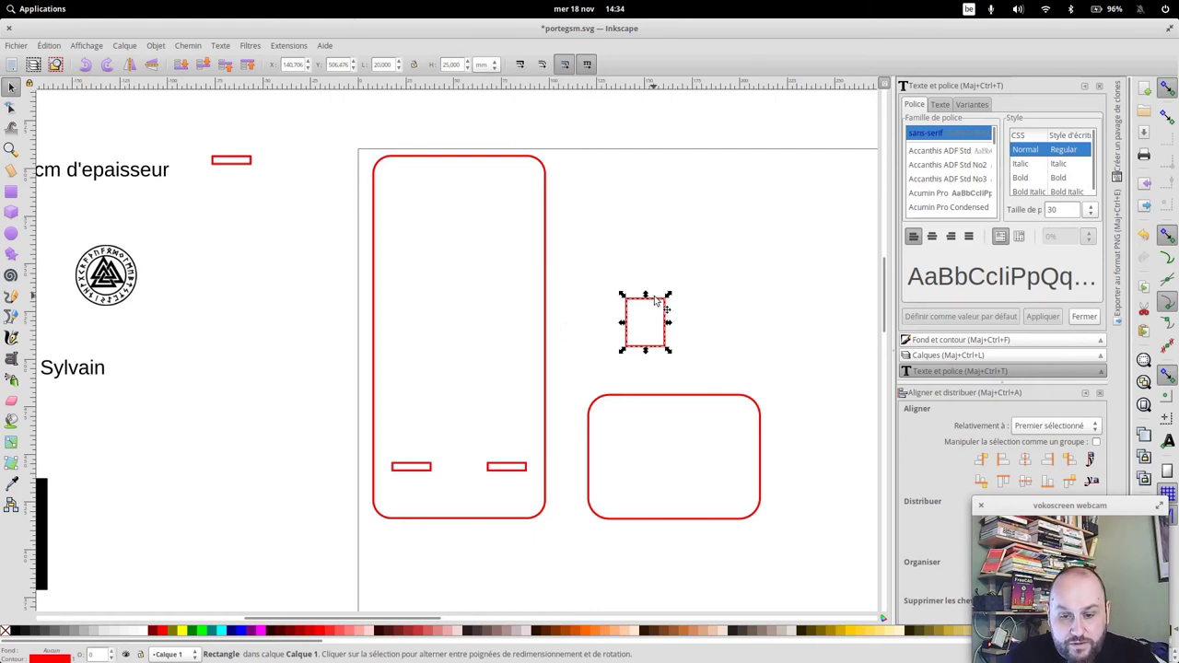
Set the small rectangle just above the base and move the black U piece onto the base
left_click_drag(658, 301, 658, 340)
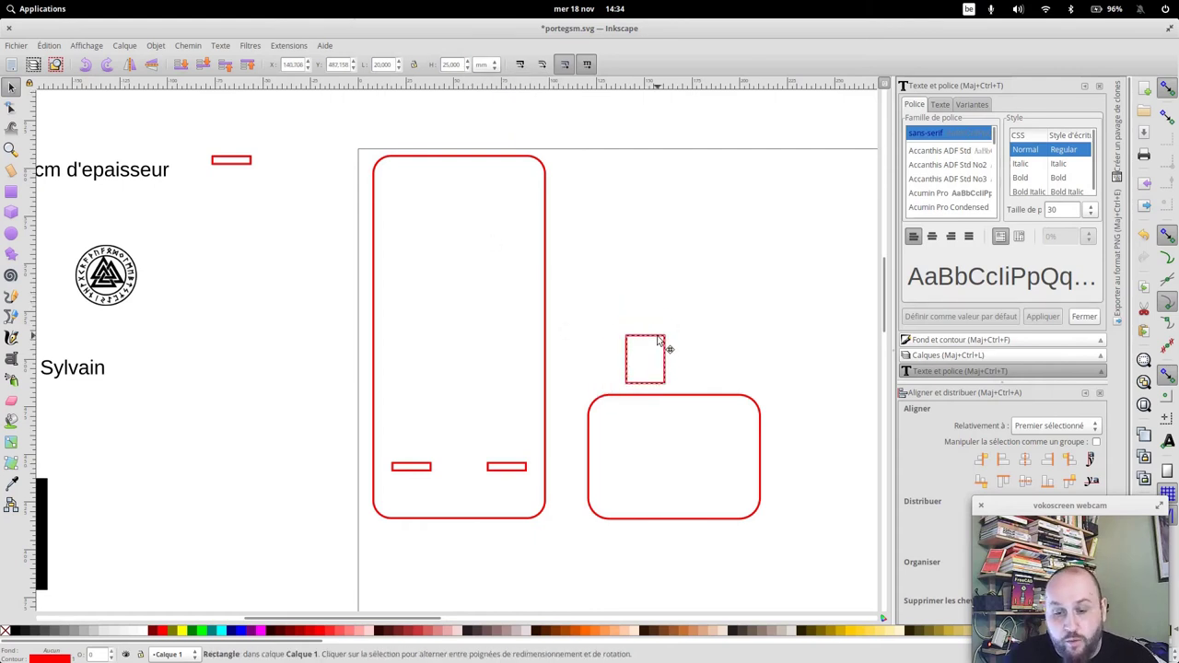
left_click_drag(658, 340, 641, 340)
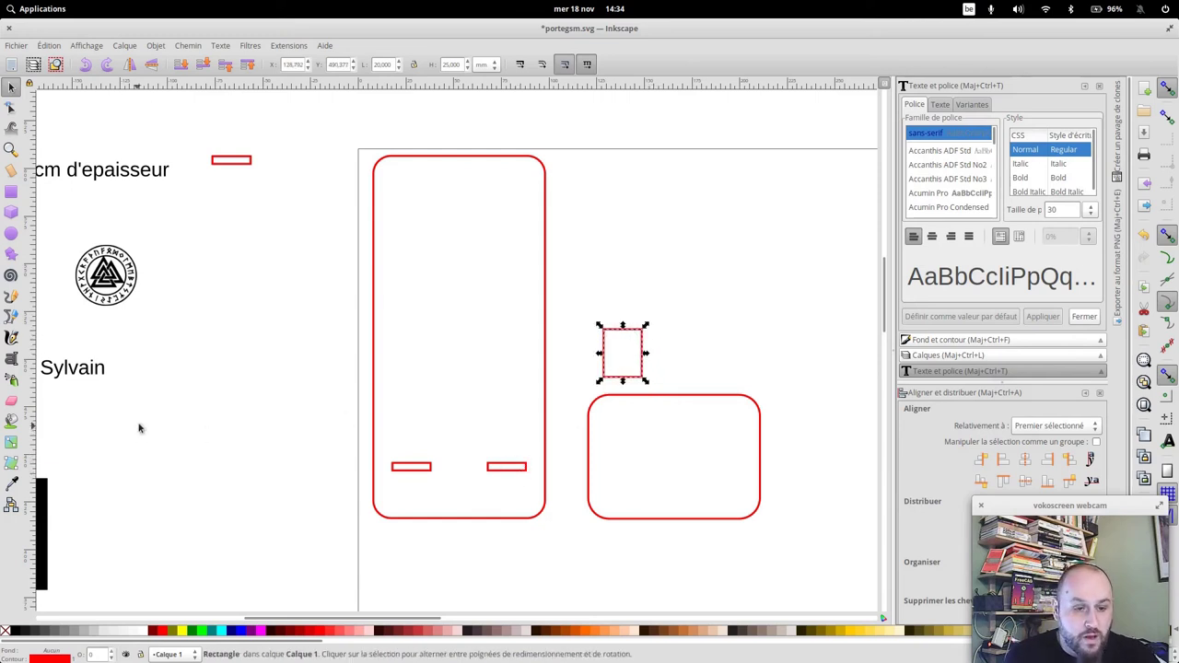
mouse_move(181, 377)
left_mouse_down()
mouse_move(401, 373)
mouse_move(204, 365)
mouse_move(245, 381)
mouse_move(270, 361)
left_mouse_up()
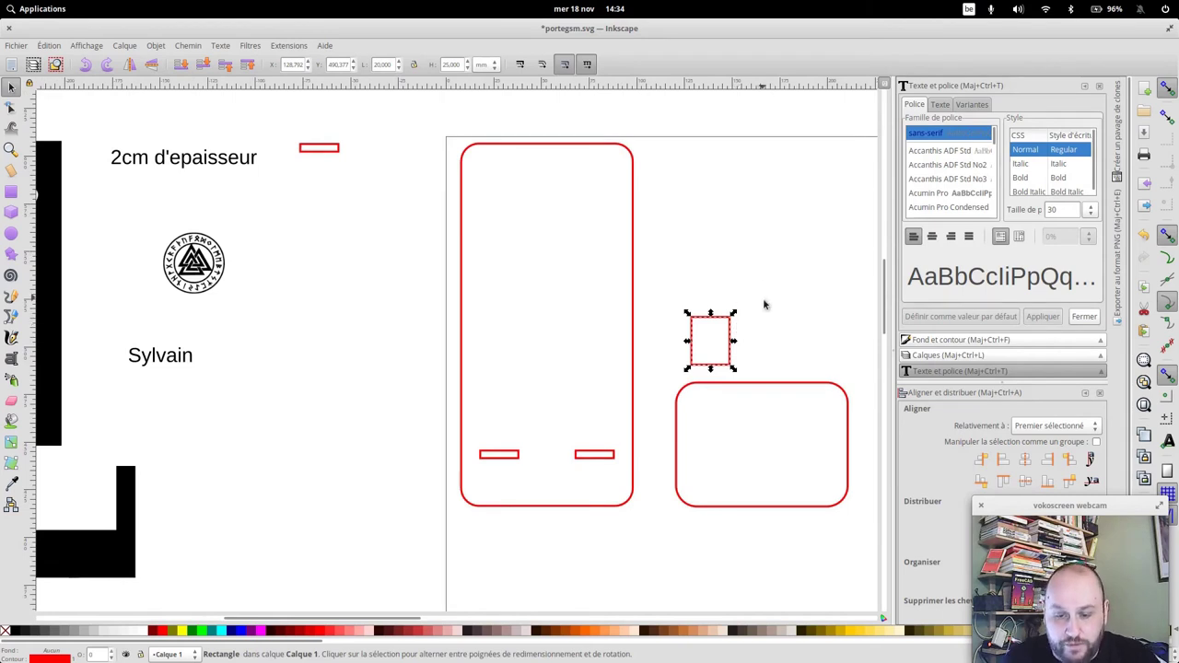
left_click_drag(109, 564, 820, 444)
Centre the black U-shaped piece on the red rounded base outline
left_click_drag(819, 442, 814, 454)
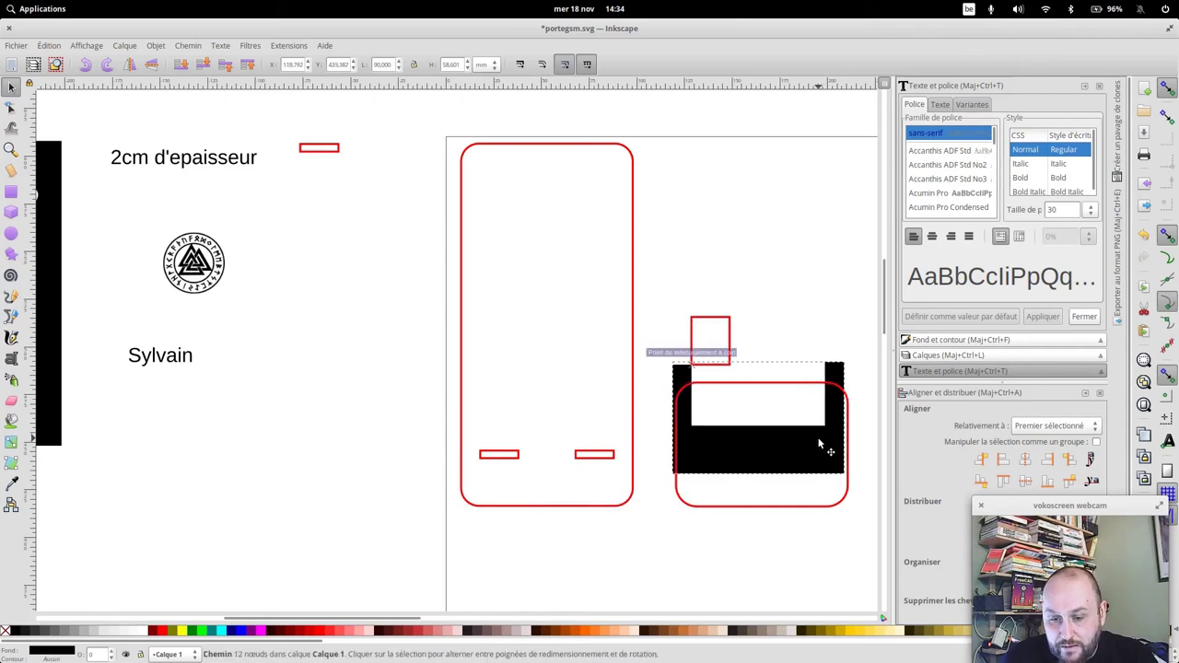
left_click(837, 501, "shift")
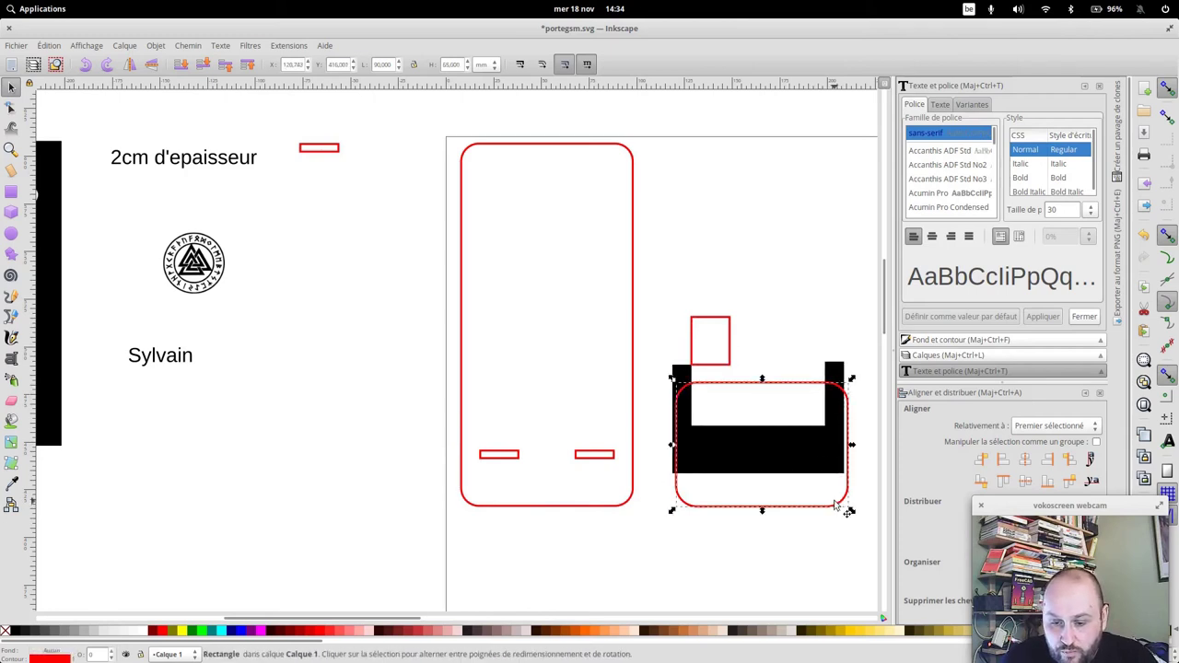
left_click(1029, 463)
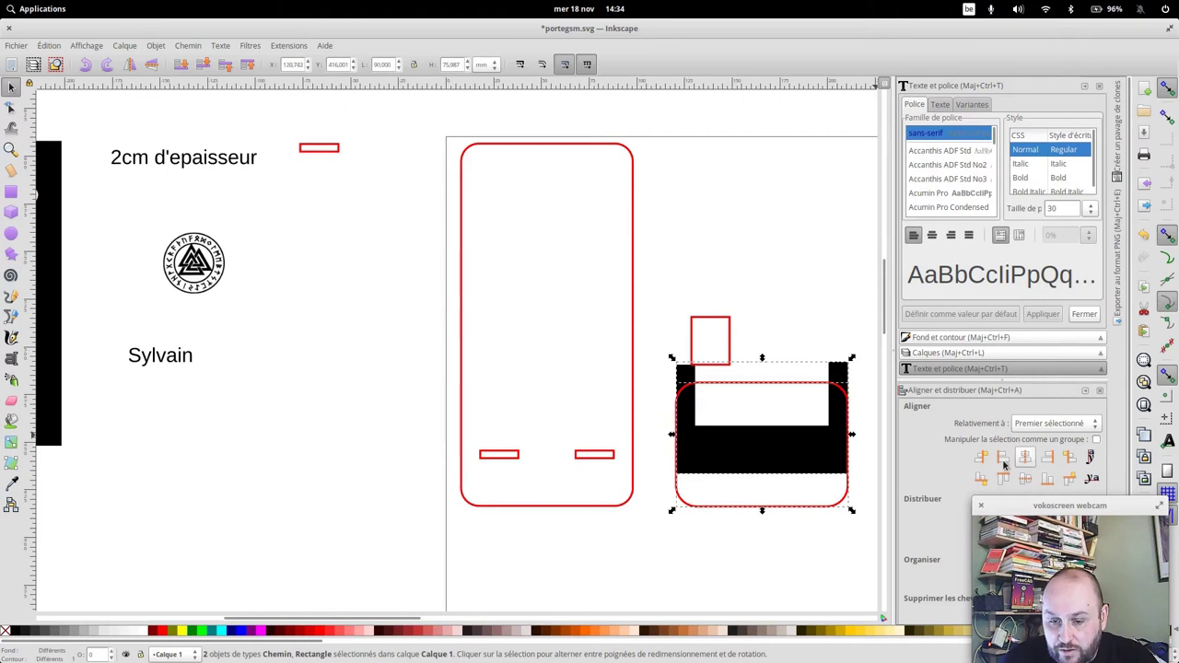
left_click(810, 269)
Set the small tab on the base's top edge and duplicate it for the other side
mouse_move(731, 329)
left_mouse_down()
mouse_move(740, 346)
mouse_move(826, 359)
mouse_move(813, 388)
left_mouse_up()
key("ctrl+d")
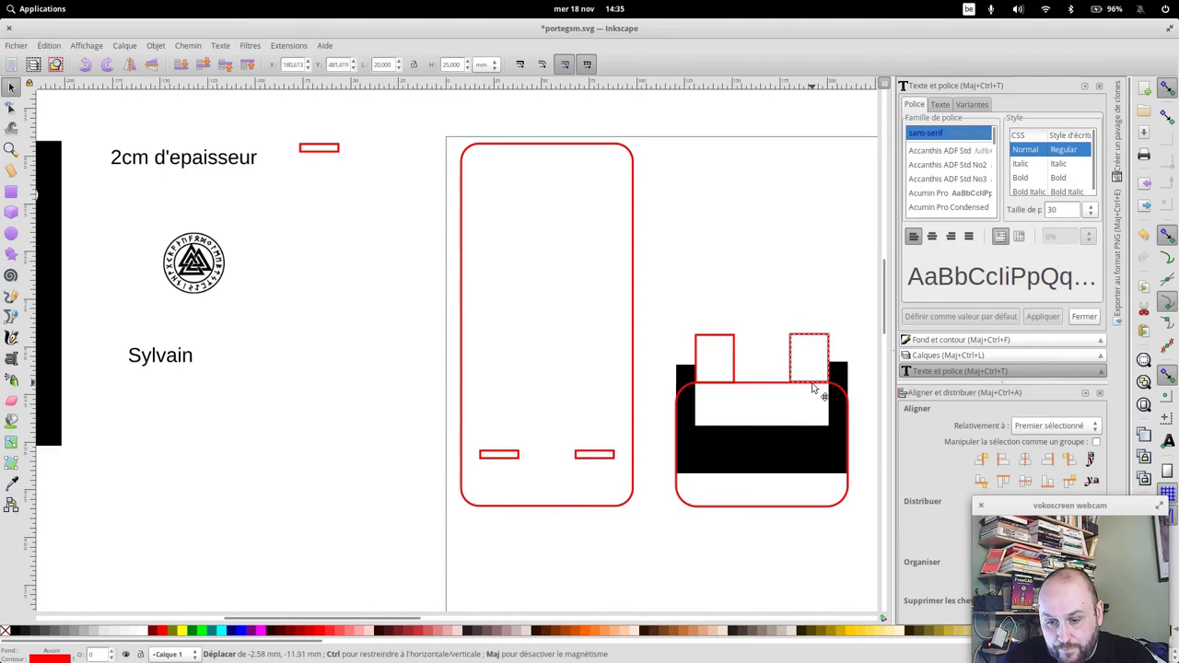
left_click(804, 353)
left_click(877, 322)
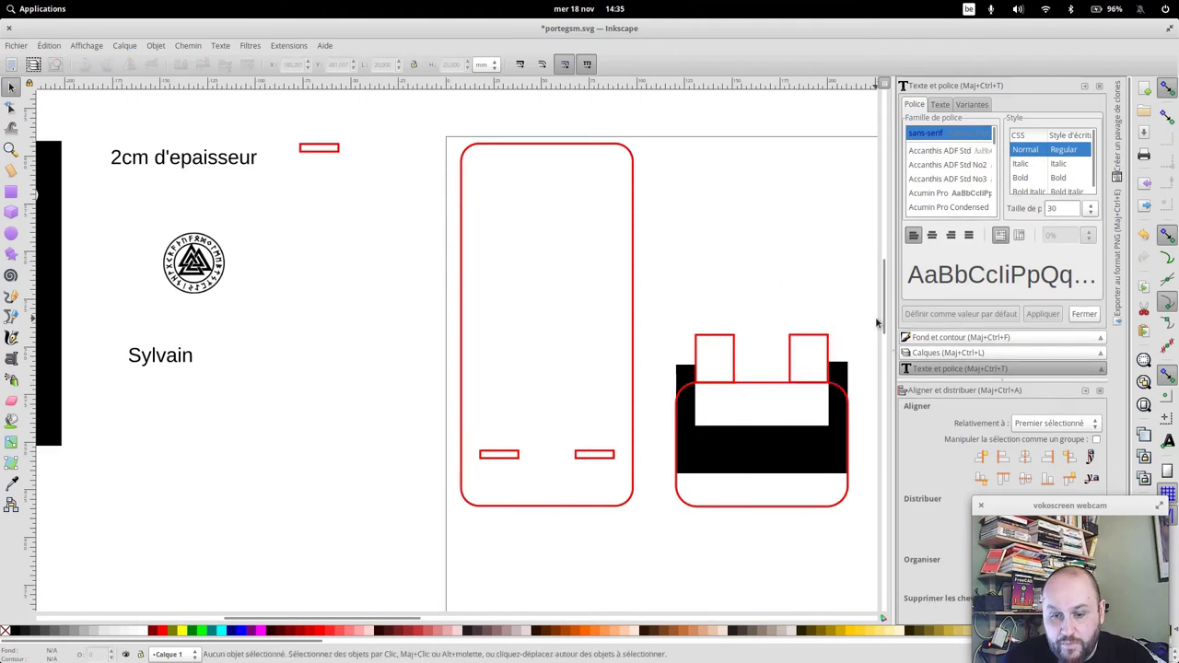
scroll(818, 361, "up", 1)
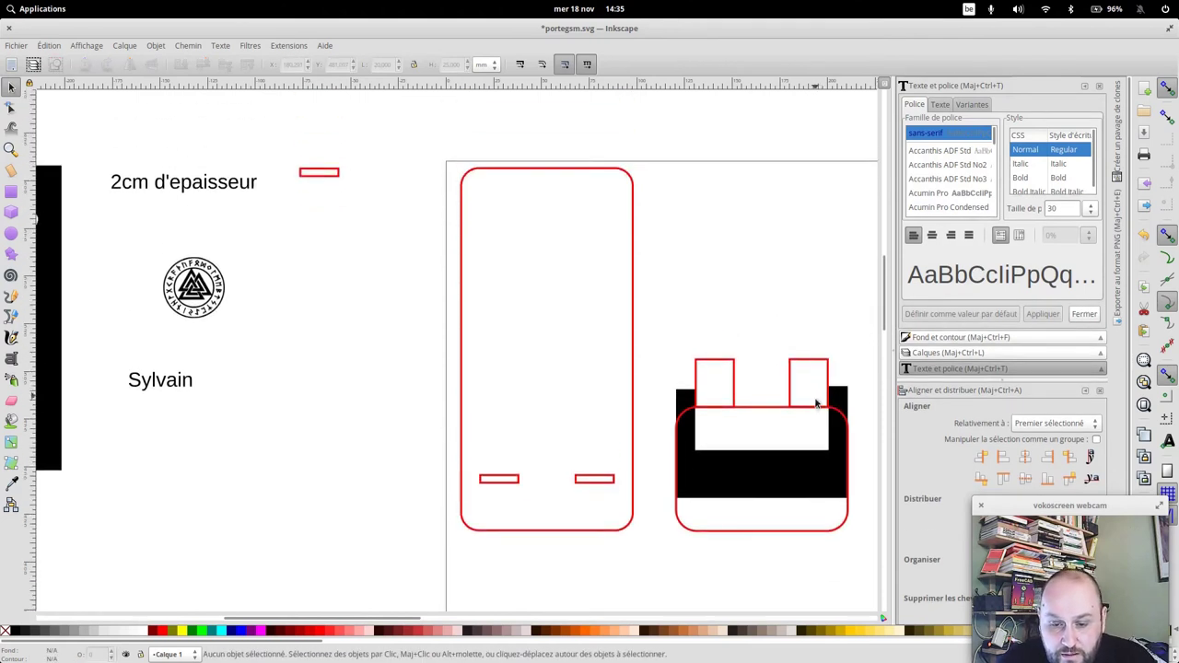
Try merging the base outline with the left tab, then back out of it
left_click(767, 411)
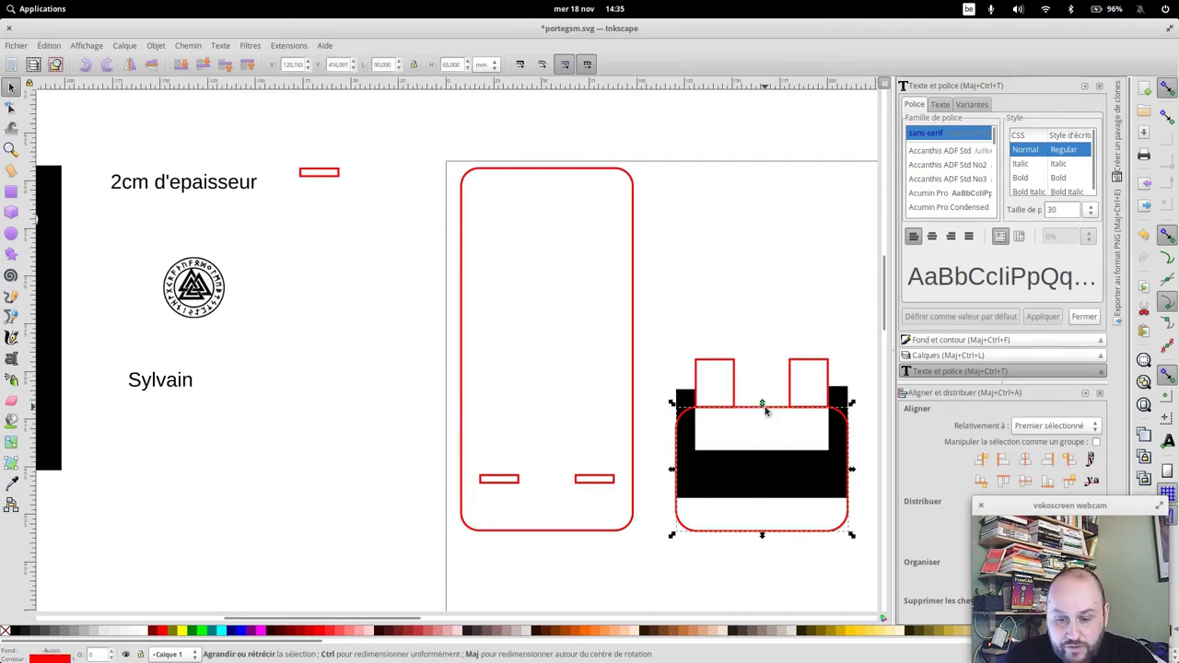
left_click(723, 365, "shift")
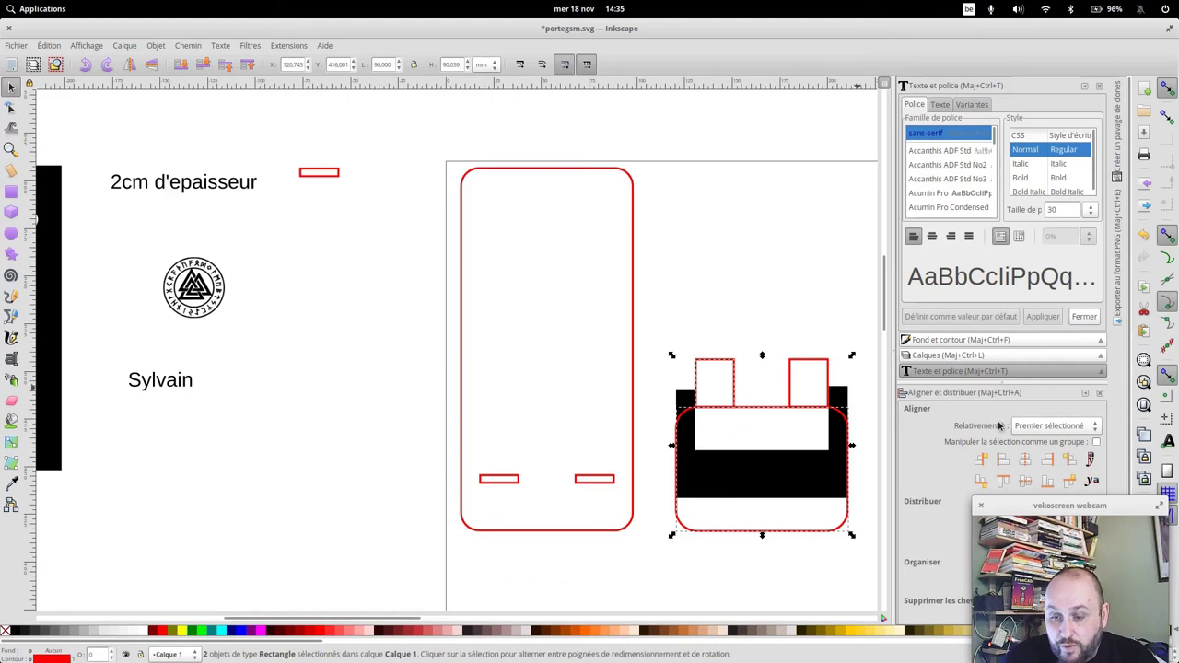
key("ctrl")
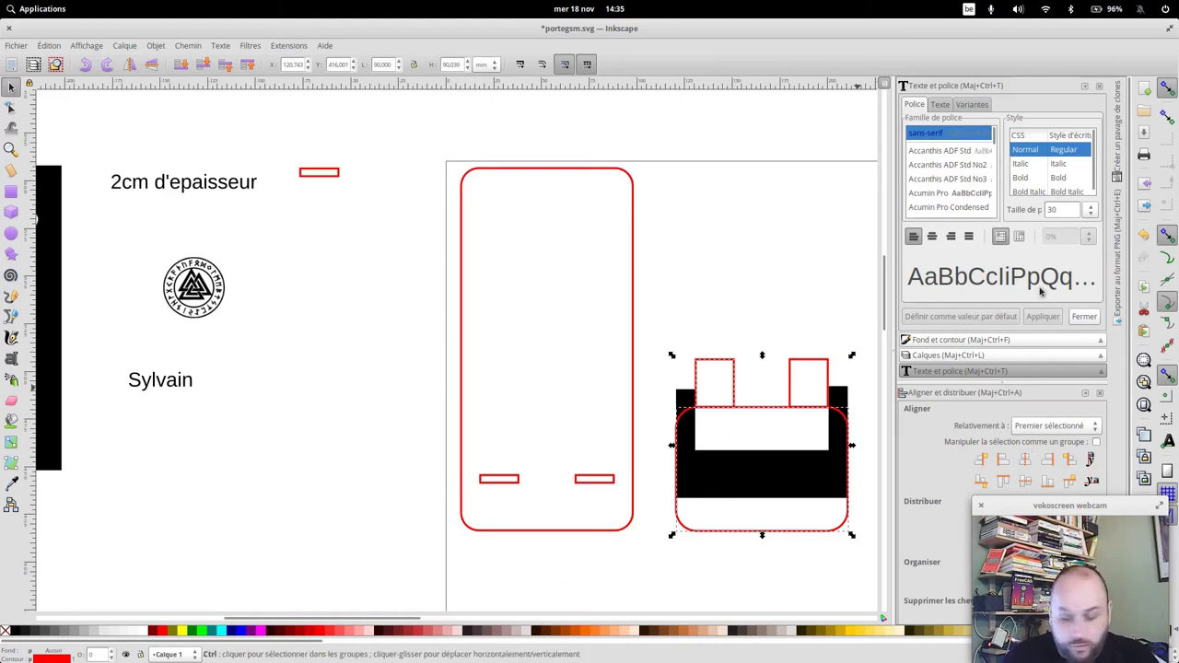
key("ctrl+plus")
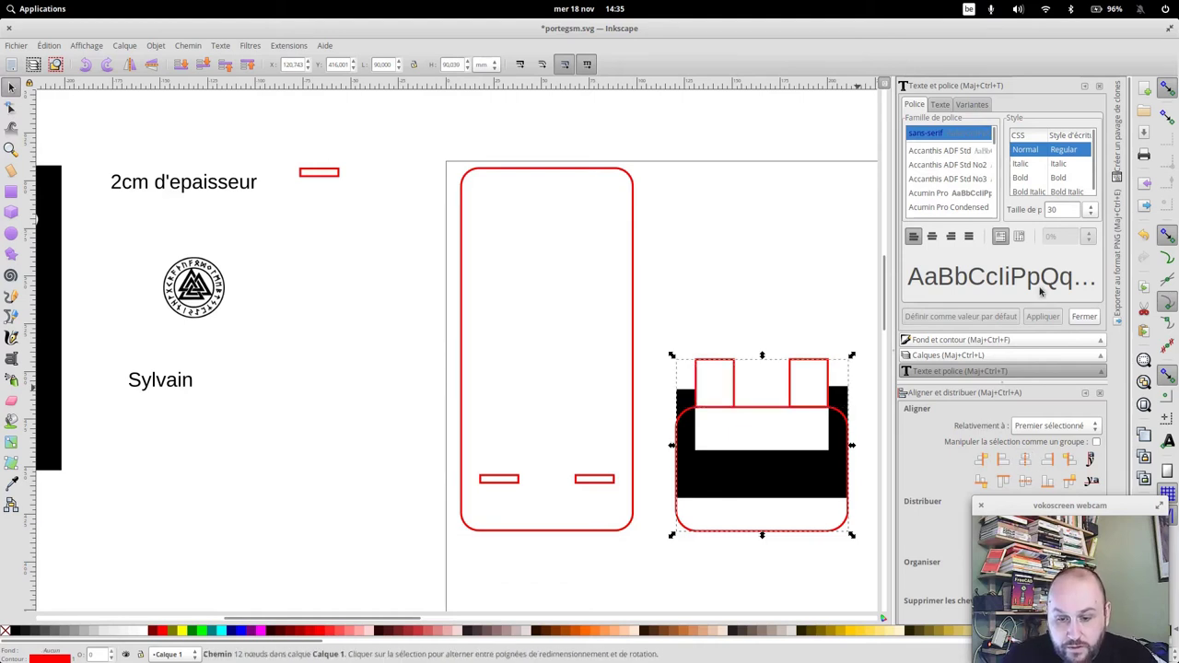
key("Escape")
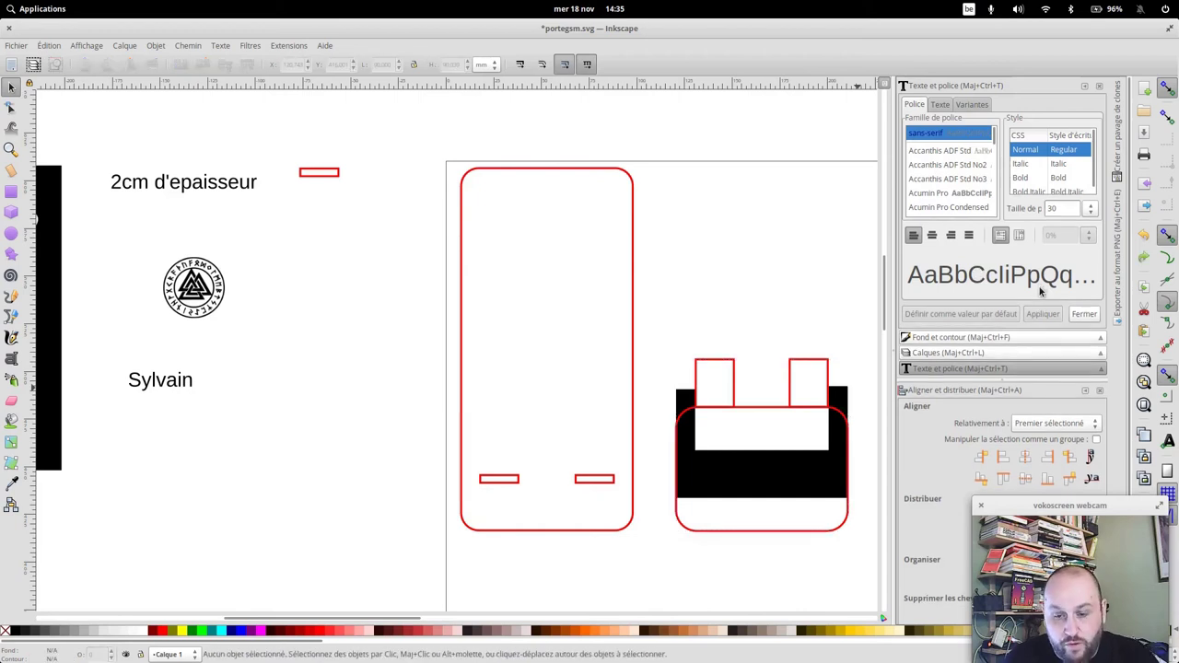
Nudge the left tab up and union it into the rounded base outline
left_click(723, 366)
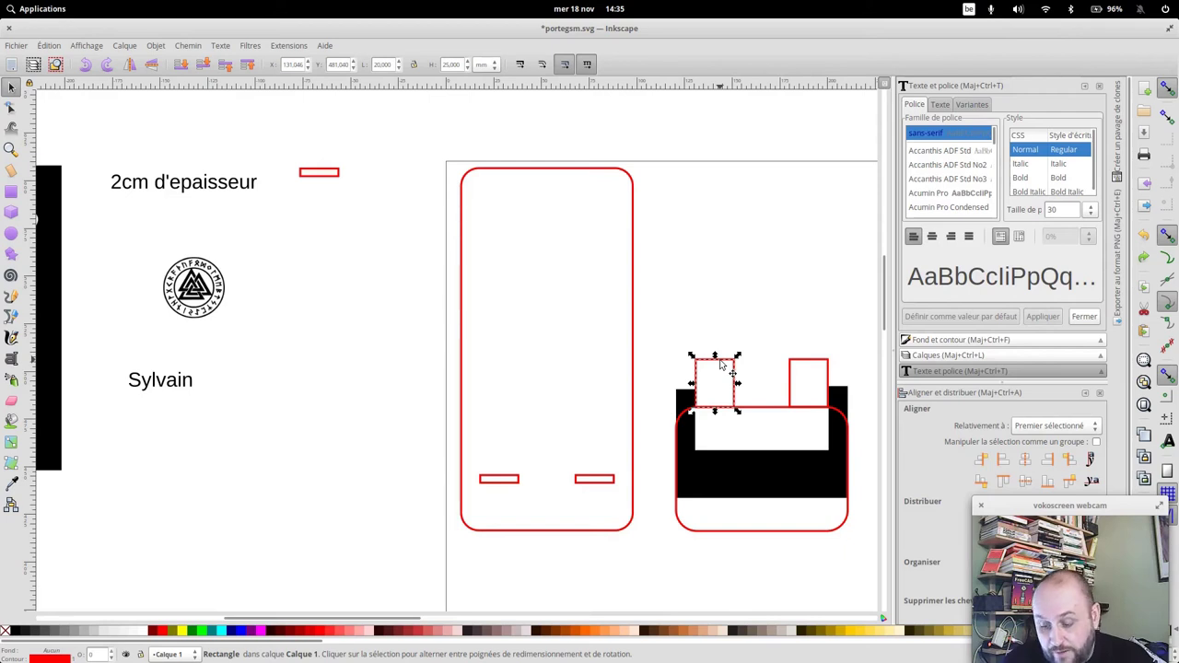
left_click_drag(723, 366, 720, 364)
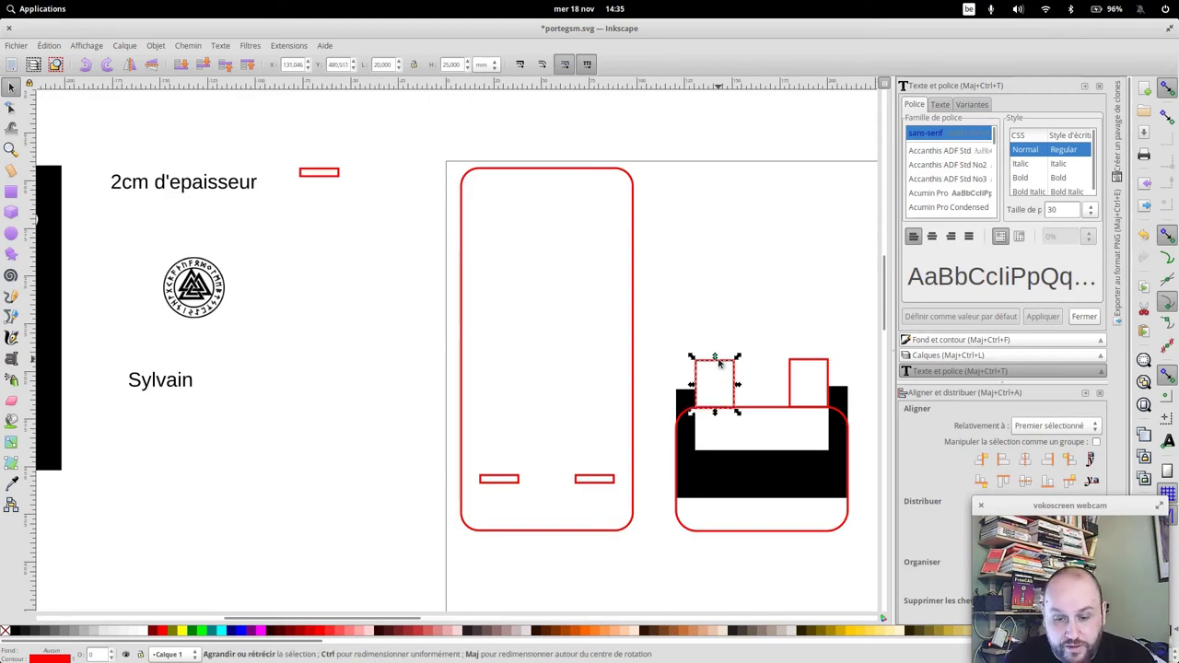
left_click(779, 416)
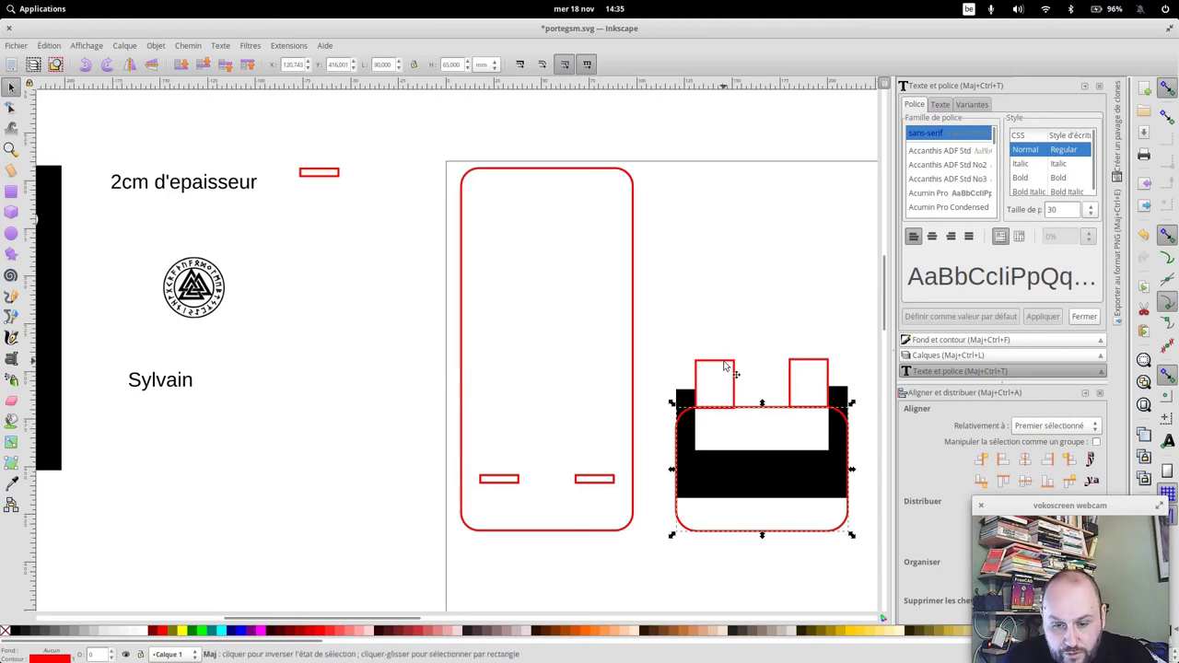
left_click(724, 365, "shift")
key("ctrl+plus")
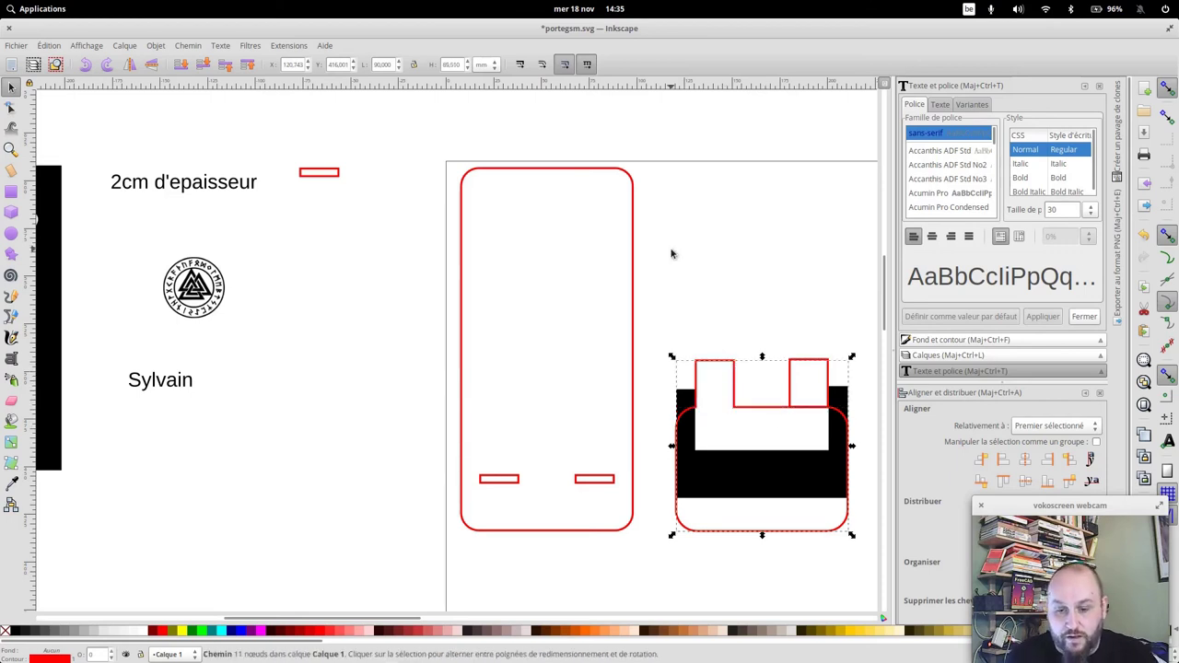
Align and union the right tab into the outline, then move the black U-shape below the Sylvain text
left_click(815, 364)
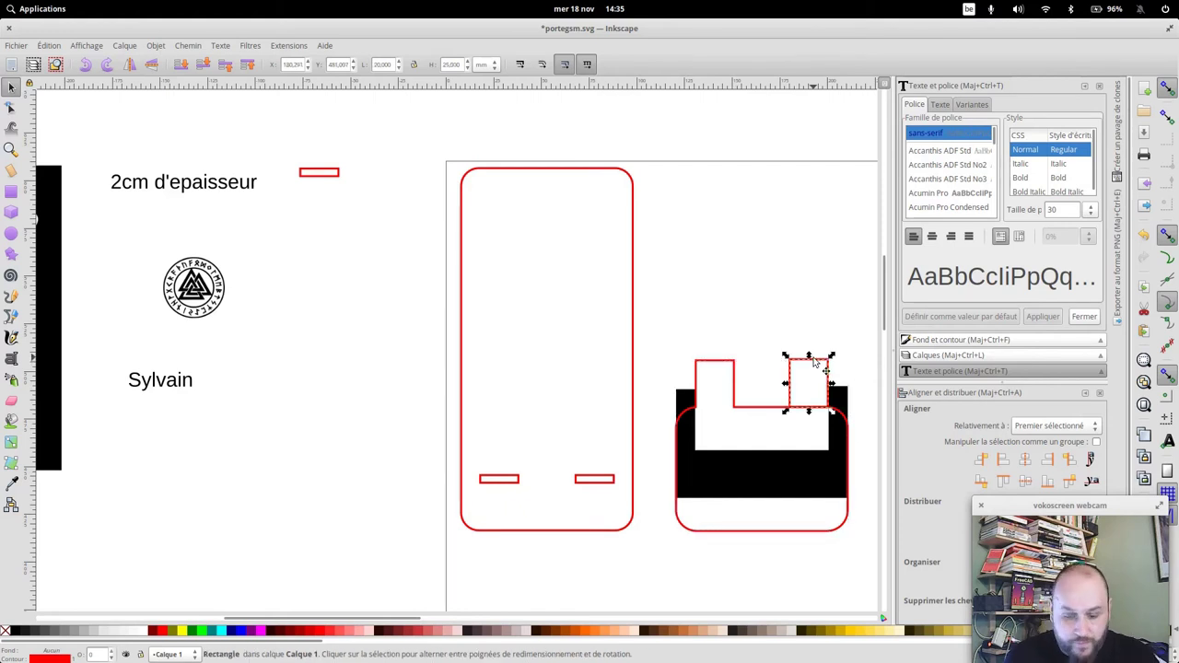
left_click(735, 370)
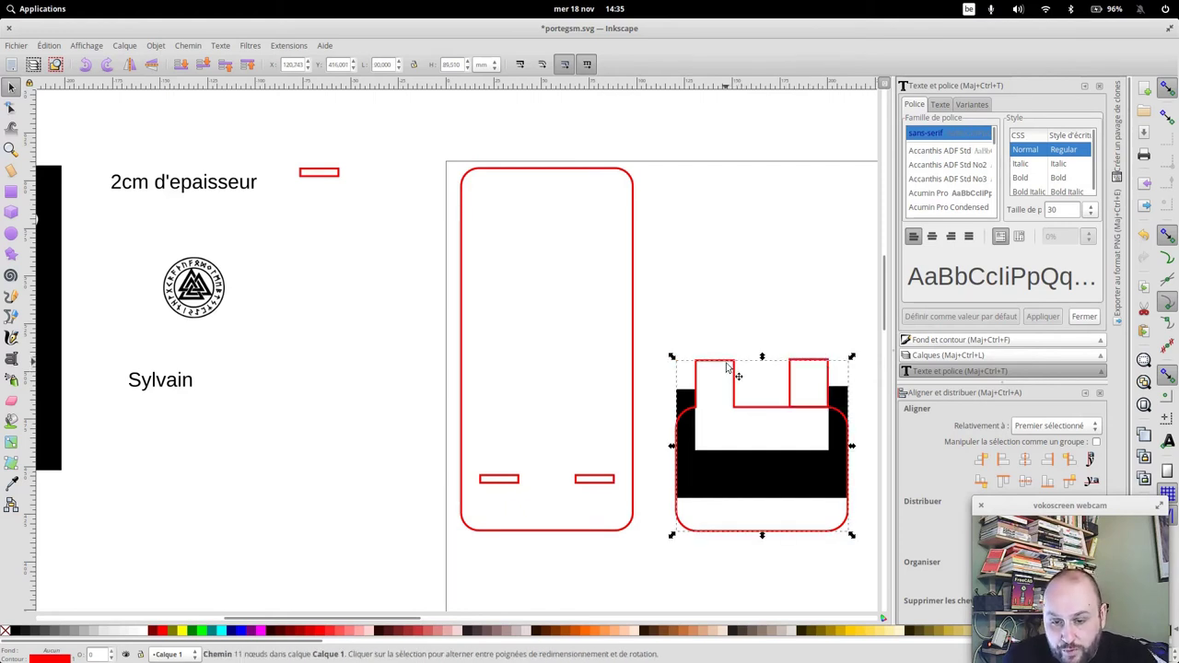
left_click(816, 372, "shift")
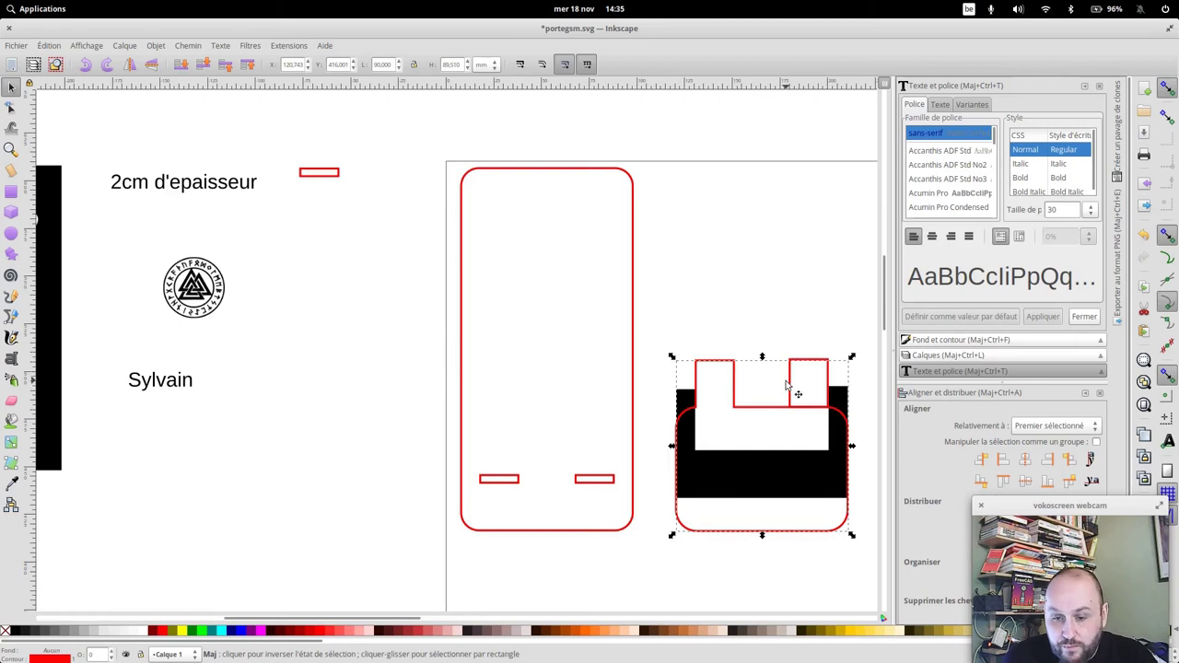
left_click(1006, 481)
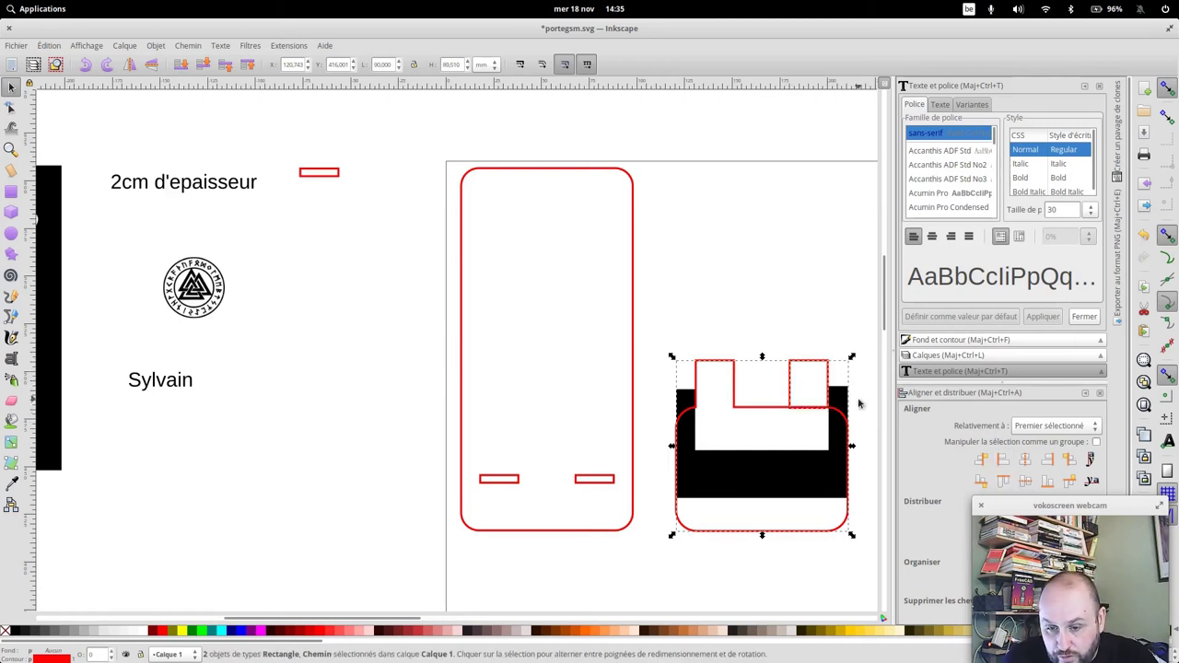
left_click(798, 381)
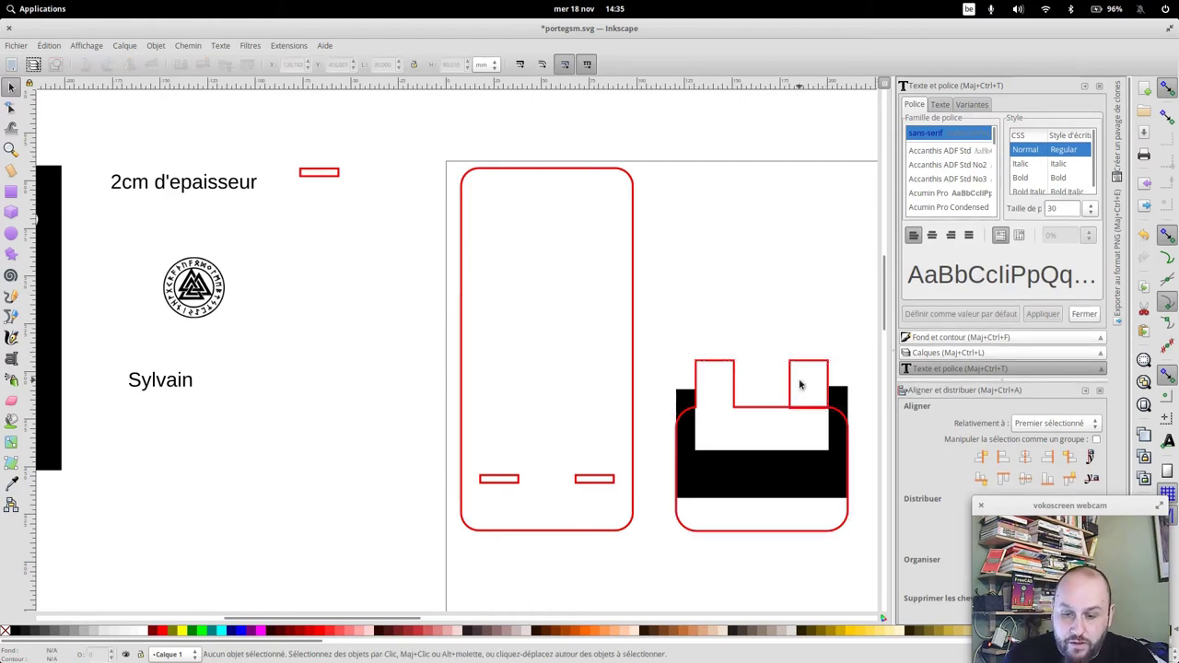
left_click(766, 413)
left_click(790, 385, "shift")
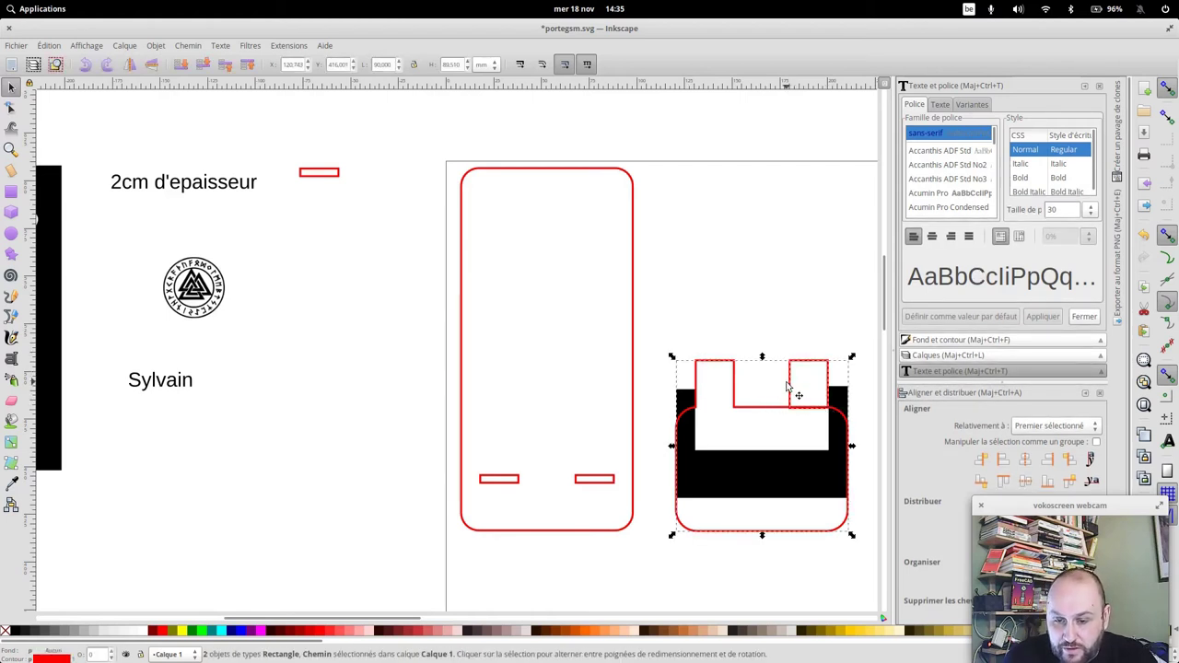
key("ctrl+plus")
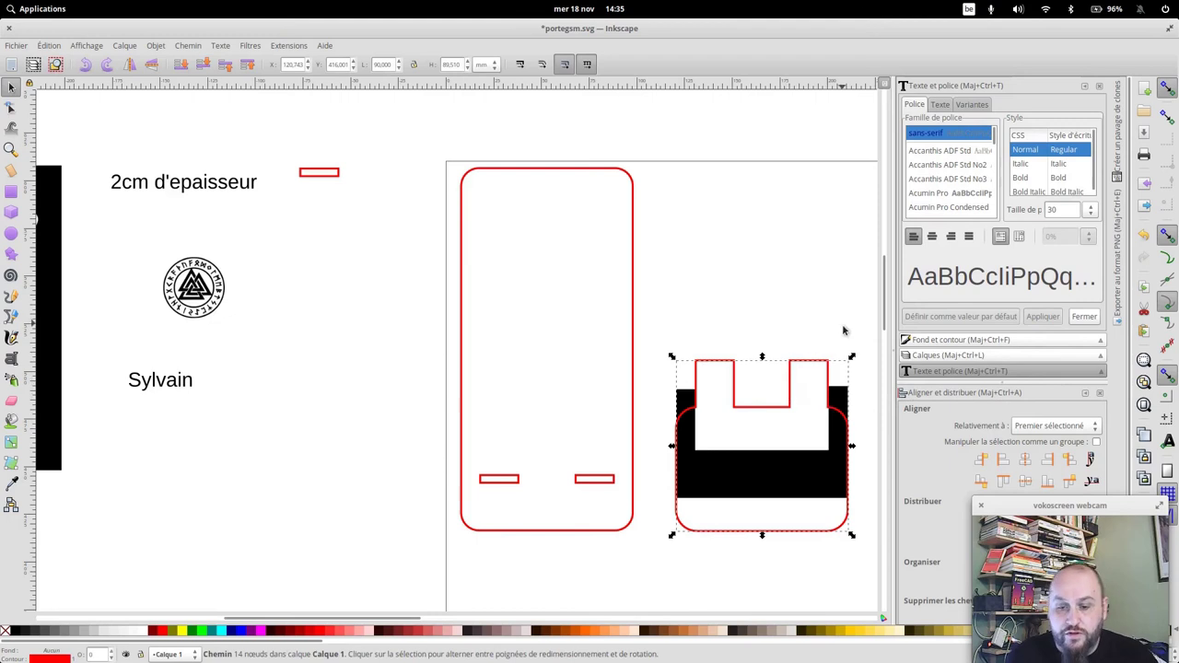
left_click_drag(774, 485, 216, 514)
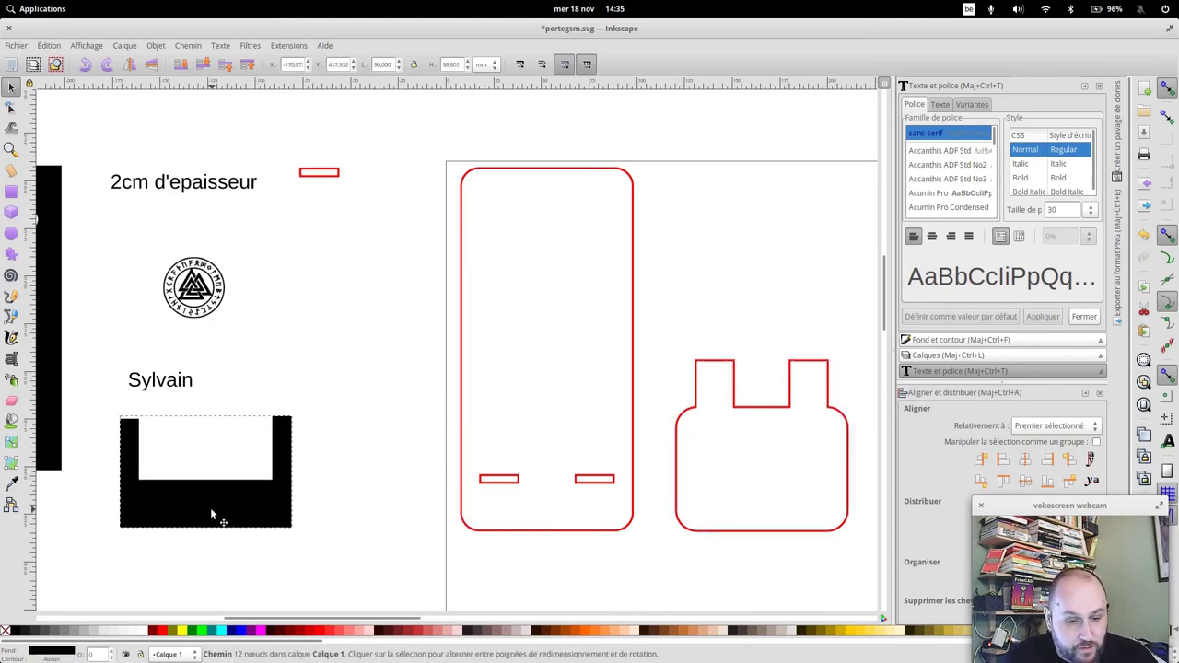
Move the tabbed base outline beside the tall phone outline with their bottoms level
left_click_drag(788, 533, 560, 310)
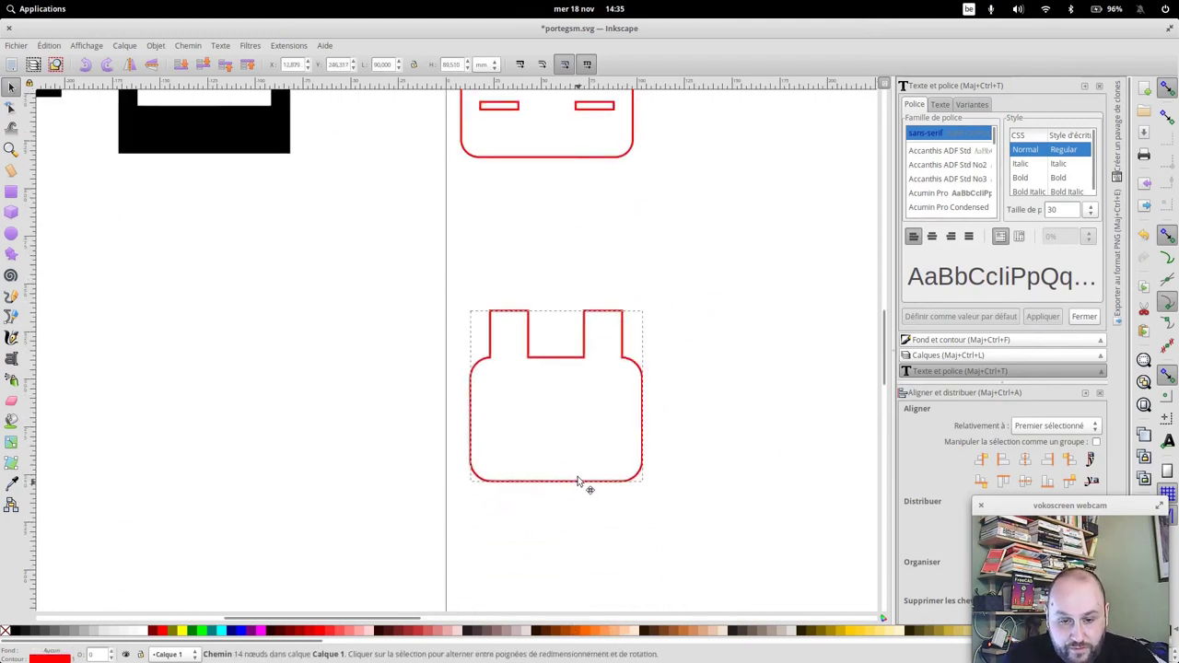
scroll(724, 258, "up", 2)
scroll(701, 269, "up", 3)
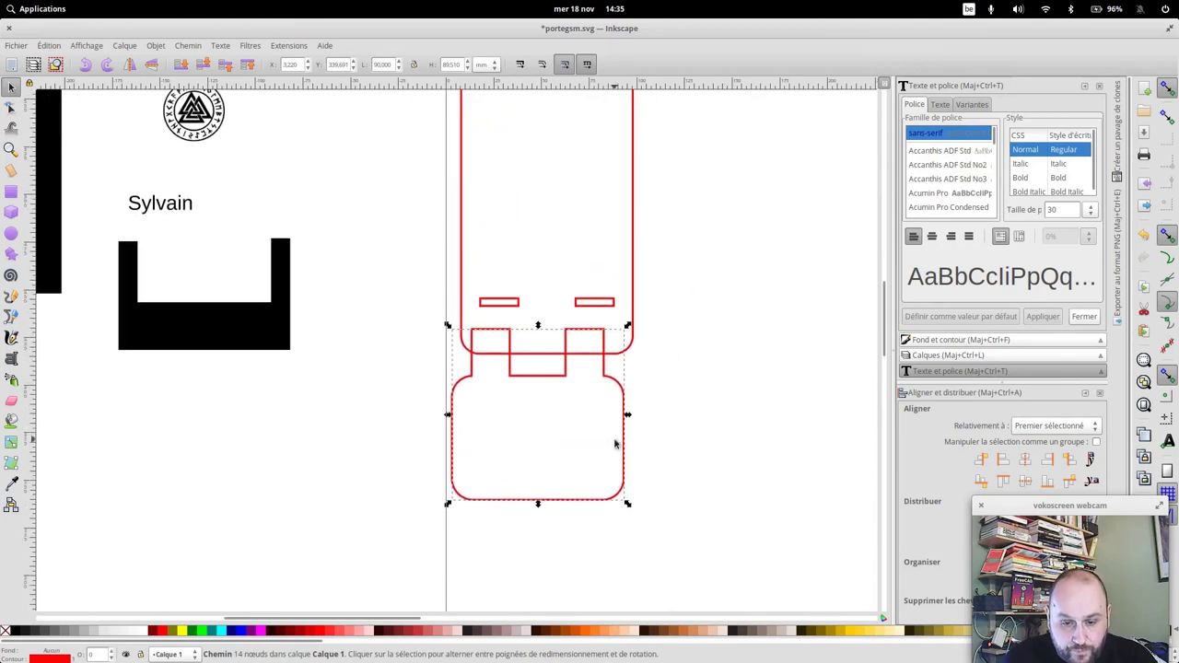
left_click_drag(621, 454, 634, 421)
scroll(645, 416, "up", 4)
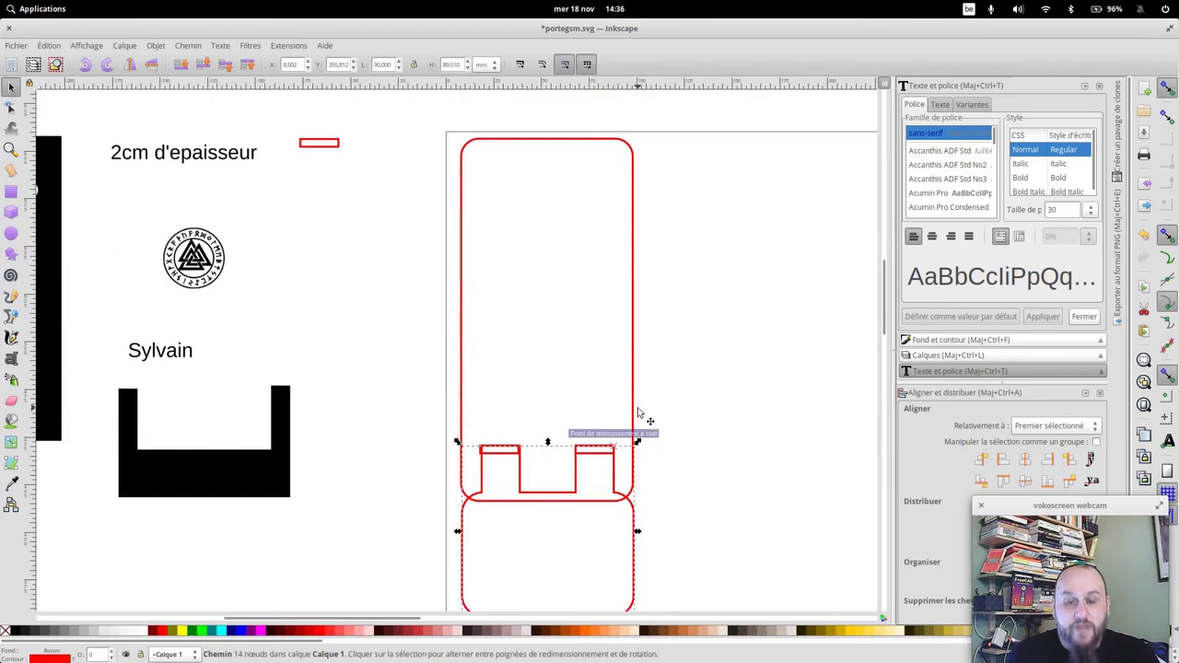
mouse_move(636, 555)
left_mouse_down()
mouse_move(726, 505)
mouse_move(877, 295)
mouse_move(848, 289)
mouse_move(845, 413)
mouse_move(833, 434)
left_mouse_up()
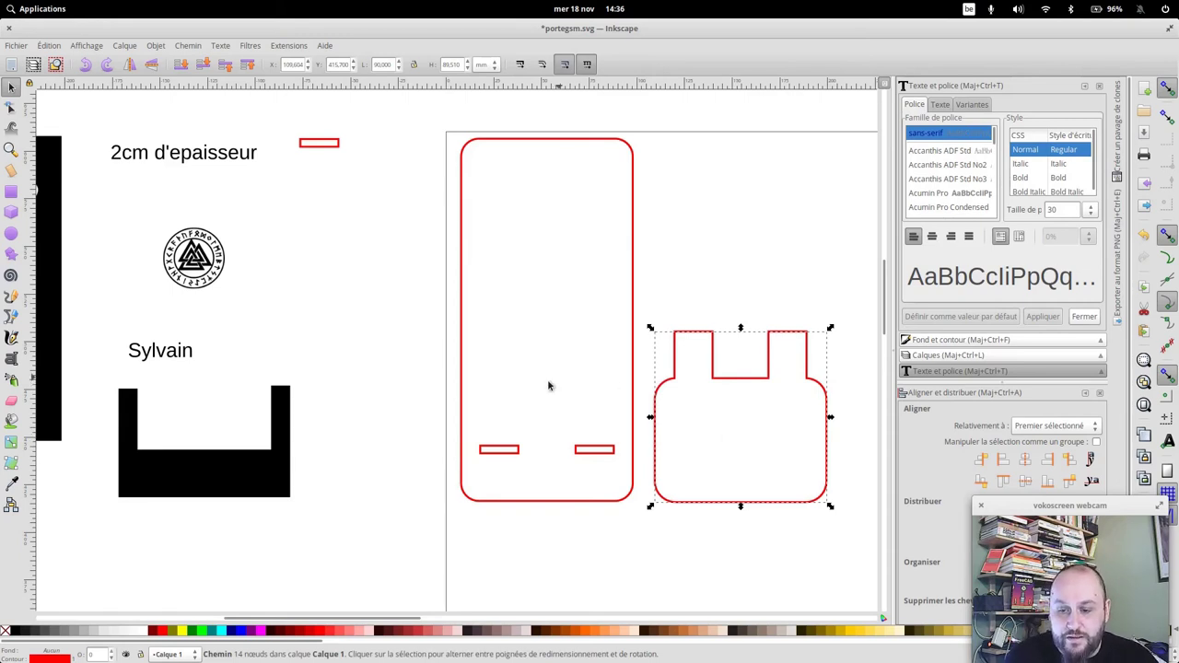
Show the kerf layer, then scale the kerf reference image down and move it to the upper left
left_click(949, 354)
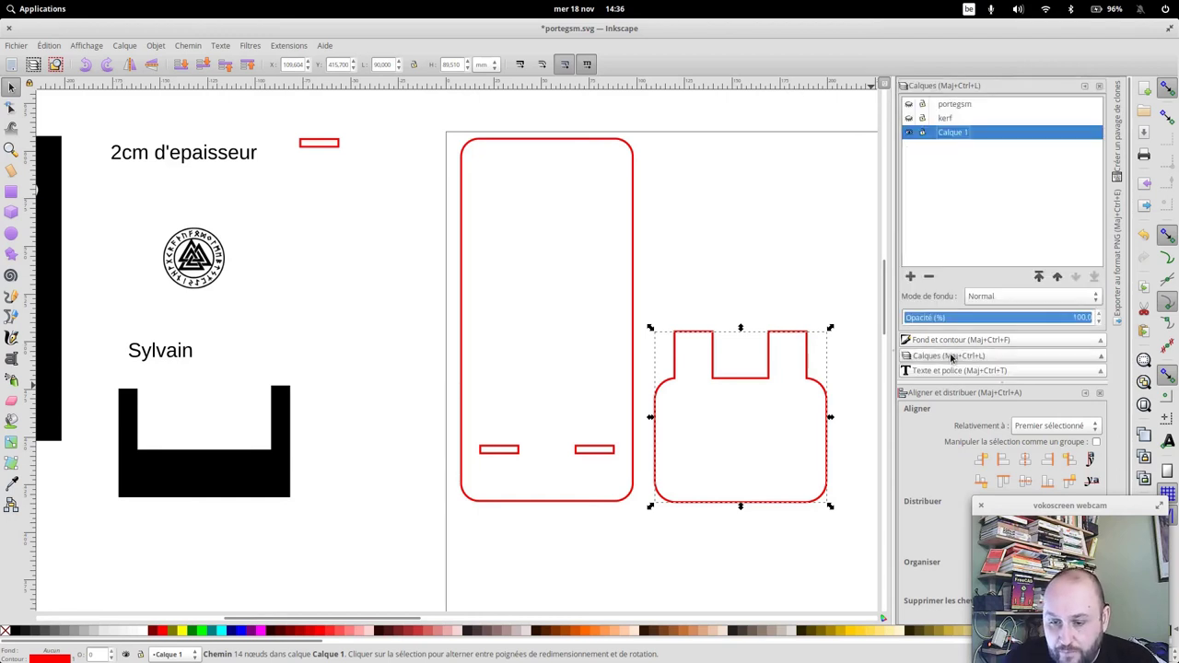
left_click(909, 118)
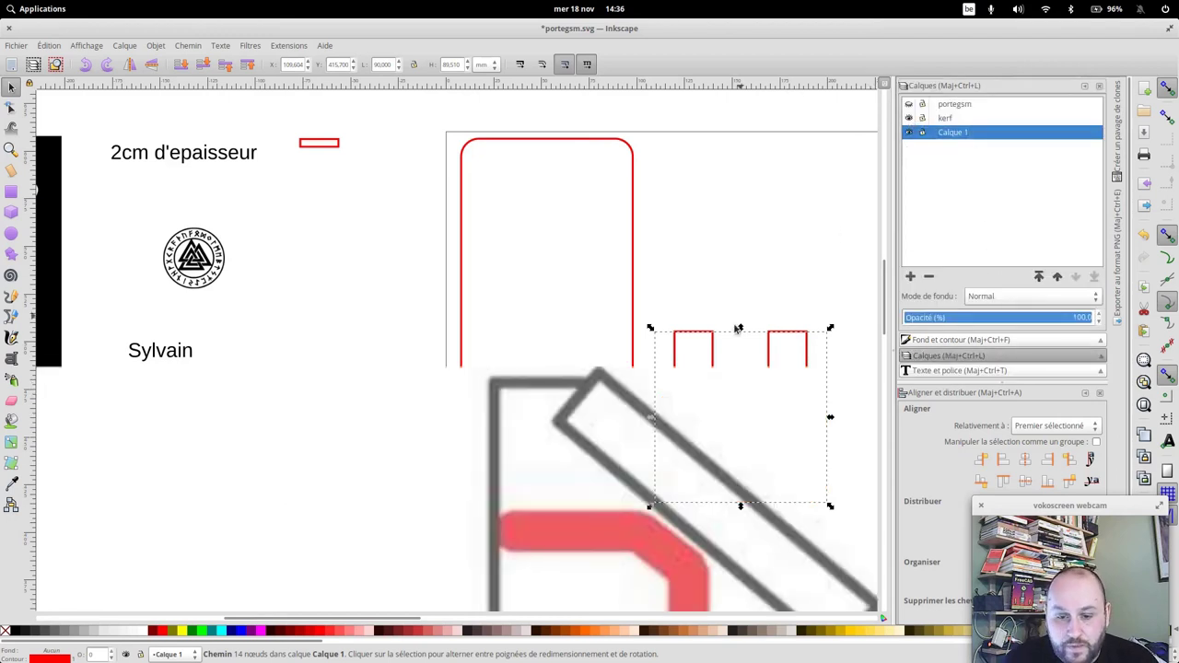
left_click_drag(618, 367, 731, 275)
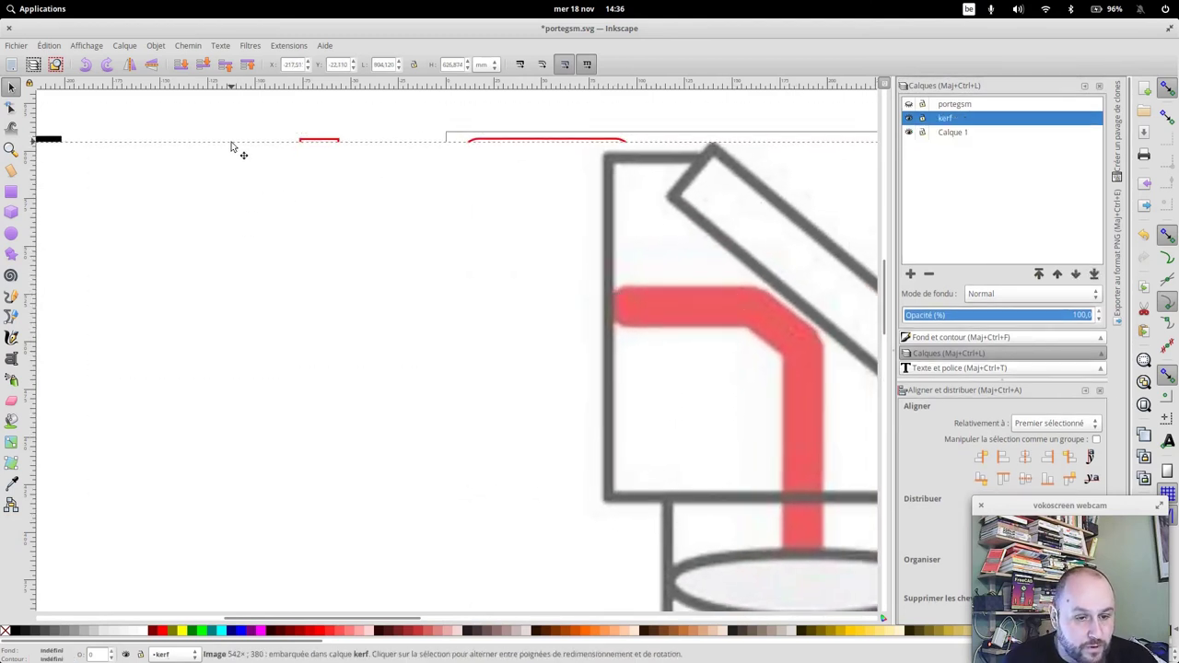
key("ctrl+z")
left_click_drag(101, 157, 613, 465)
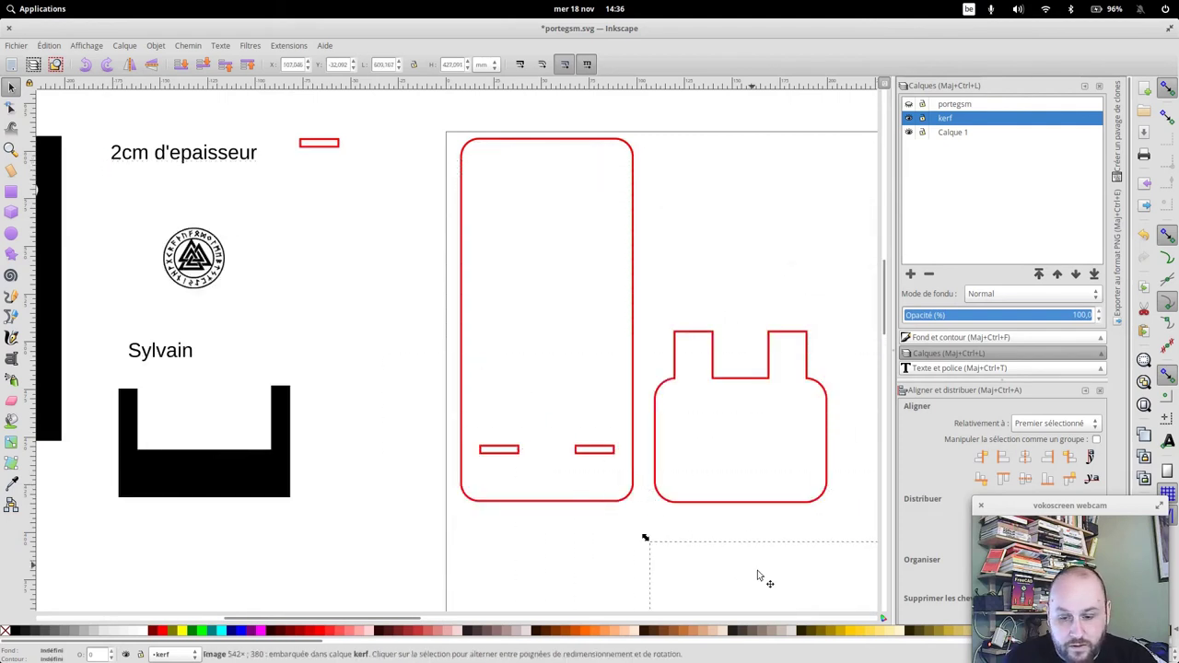
key("Escape")
left_click_drag(74, 93, 637, 488)
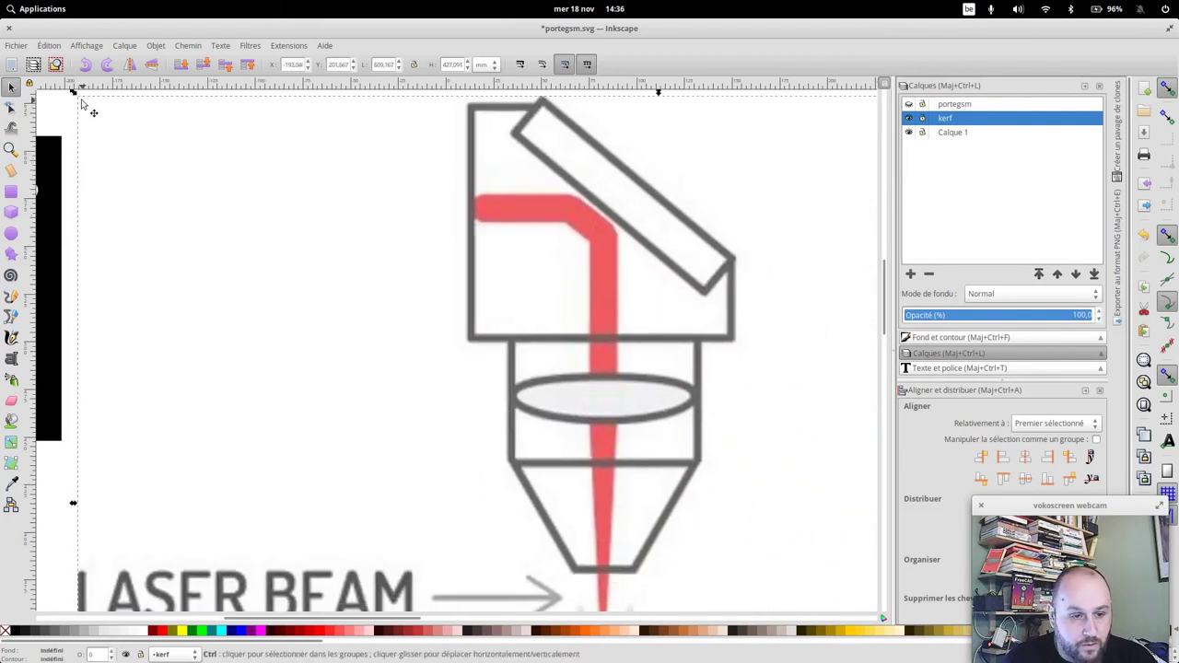
left_click_drag(798, 566, 345, 202)
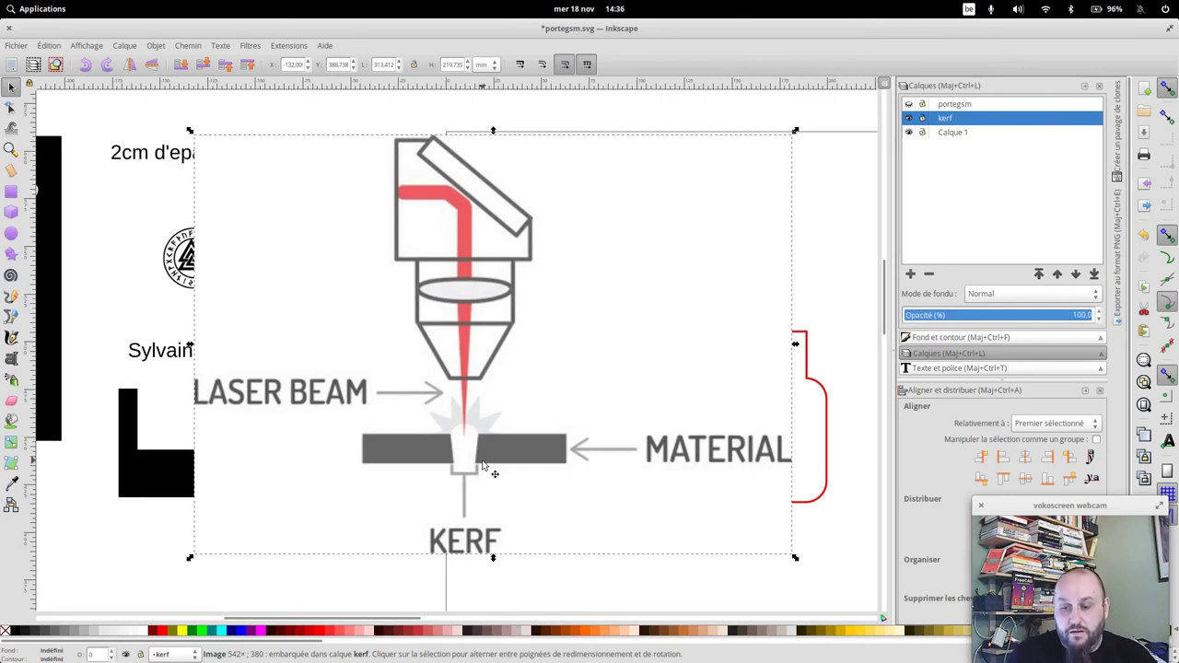
Hide the kerf layer, shift the right red stand piece slightly left, and nudge the rune emblem
left_click(909, 119)
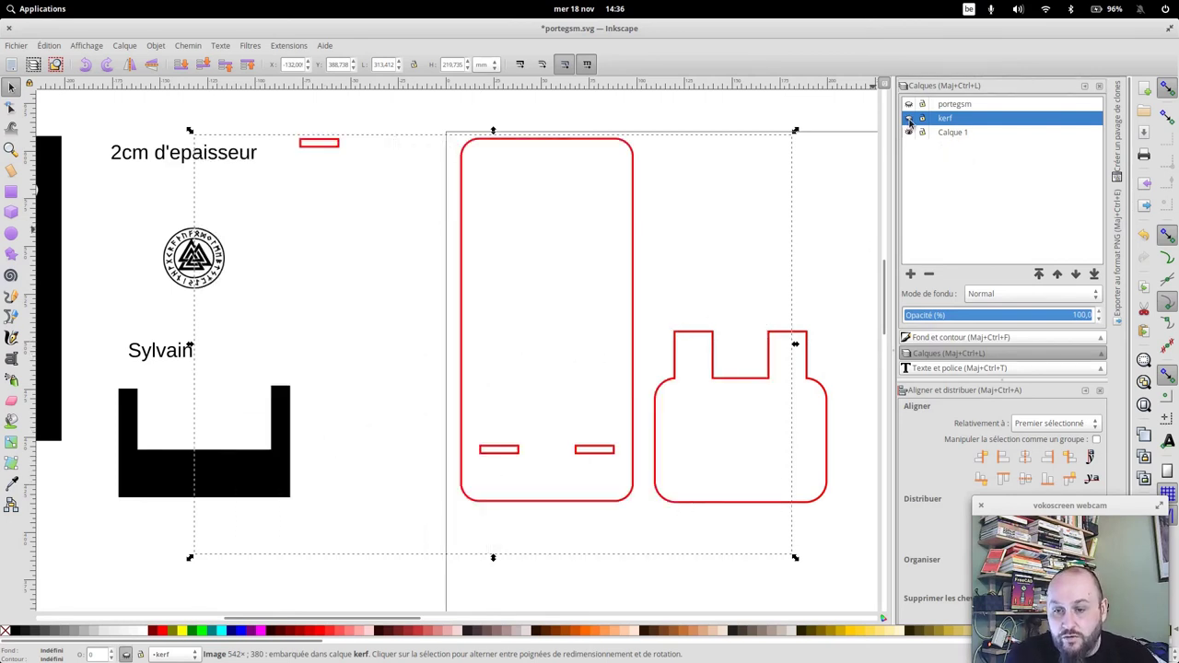
left_click(950, 131)
left_click_drag(750, 387, 740, 373)
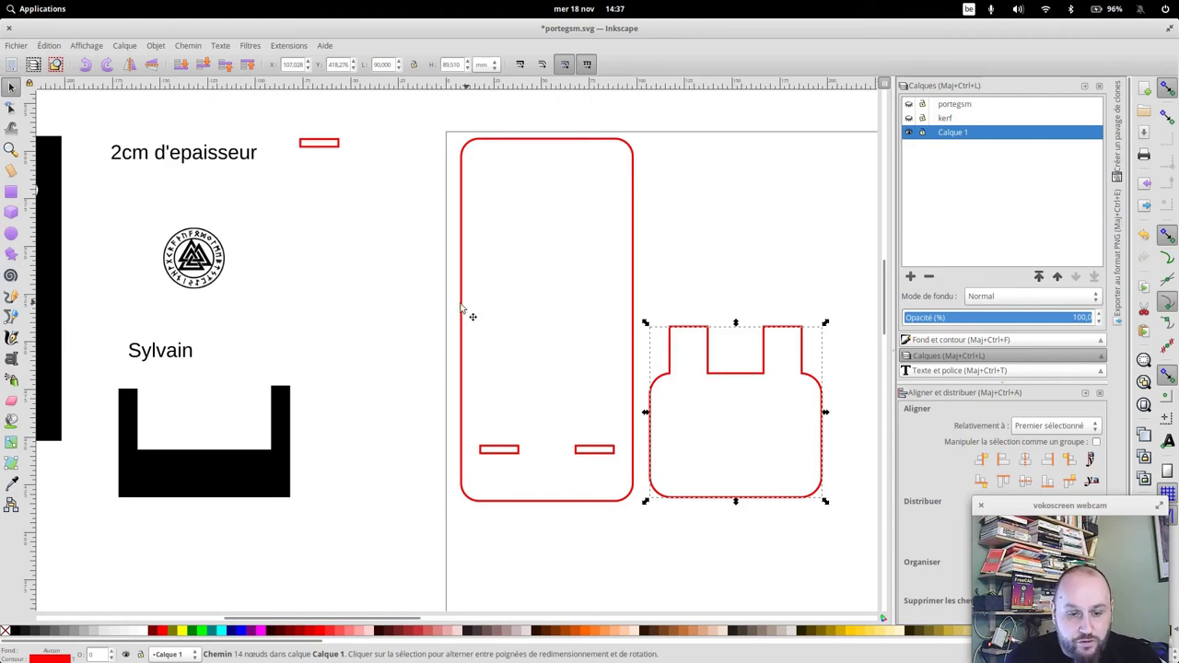
mouse_move(204, 267)
left_mouse_down()
mouse_move(359, 291)
mouse_move(271, 248)
mouse_move(237, 250)
left_mouse_up()
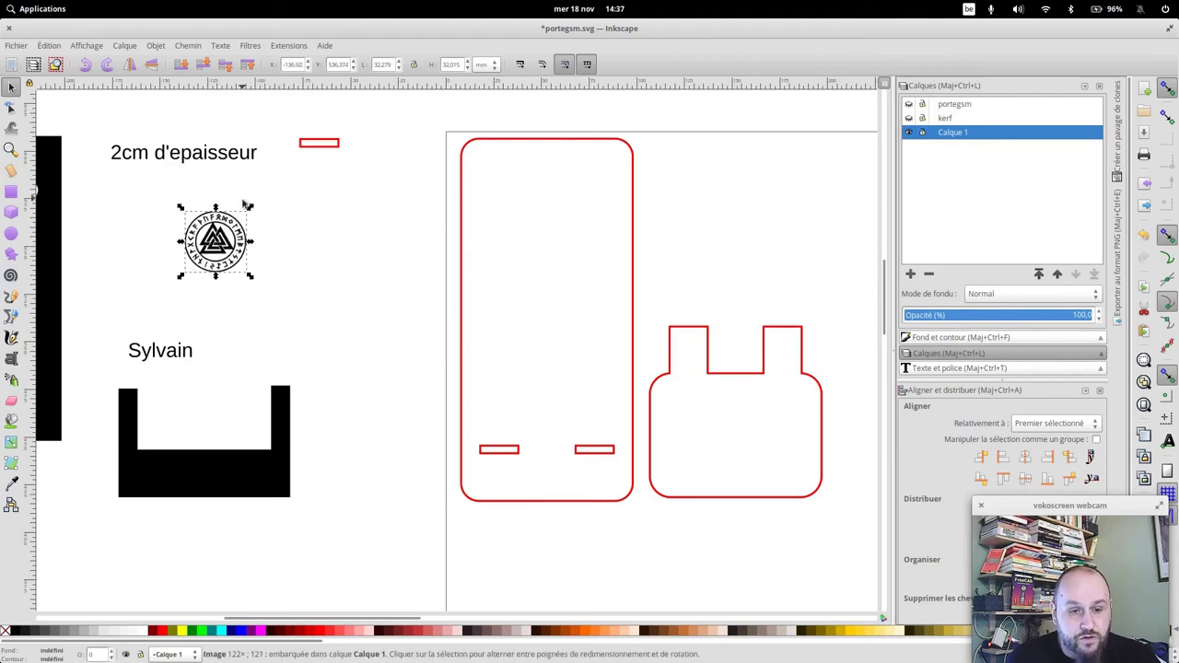
Trace the emblem bitmap with live preview, background removed and smoothing off, placing the copy beside the original
left_click(189, 45)
left_click(216, 86)
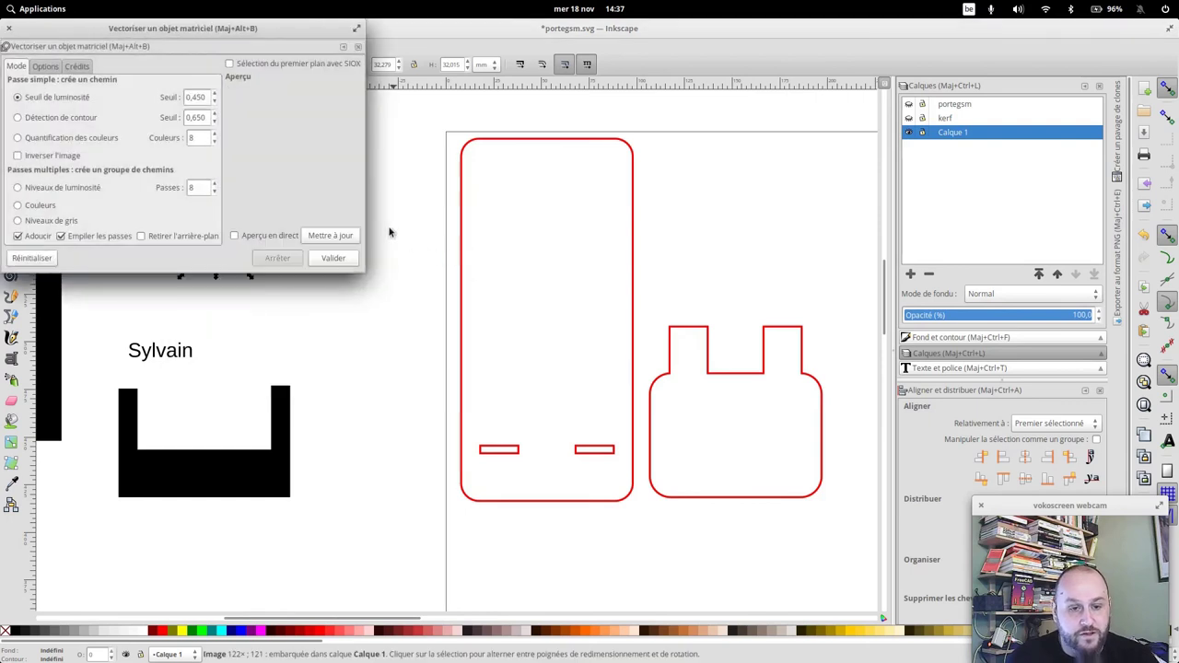
left_click(235, 237)
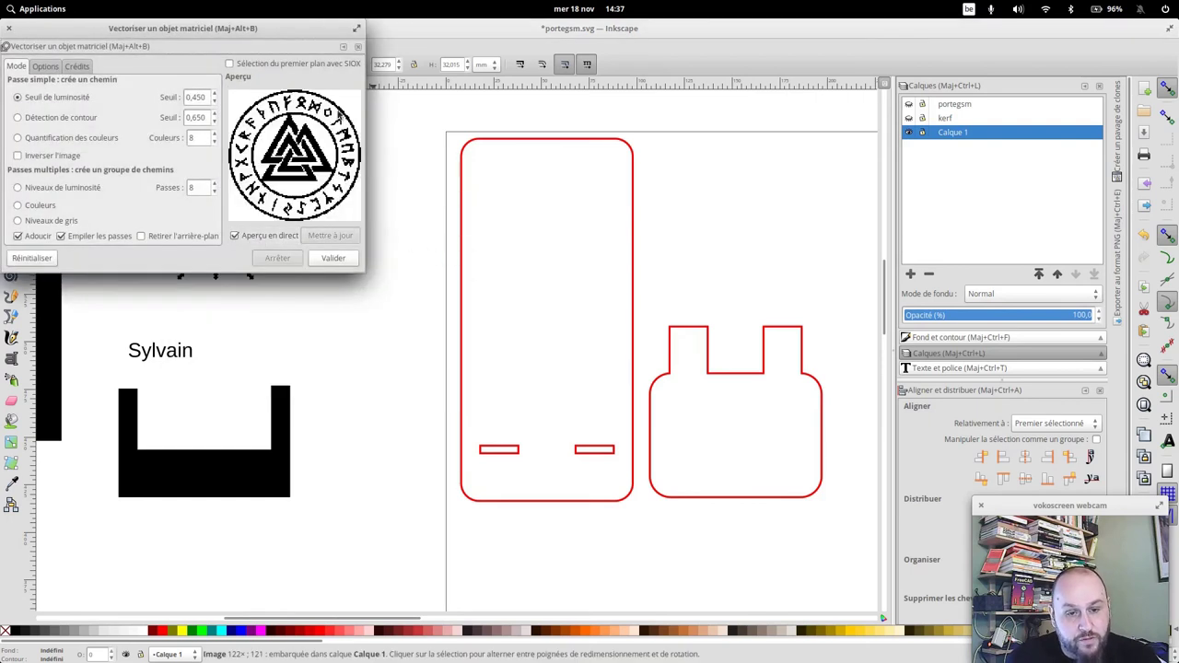
left_click(141, 237)
left_click(18, 235)
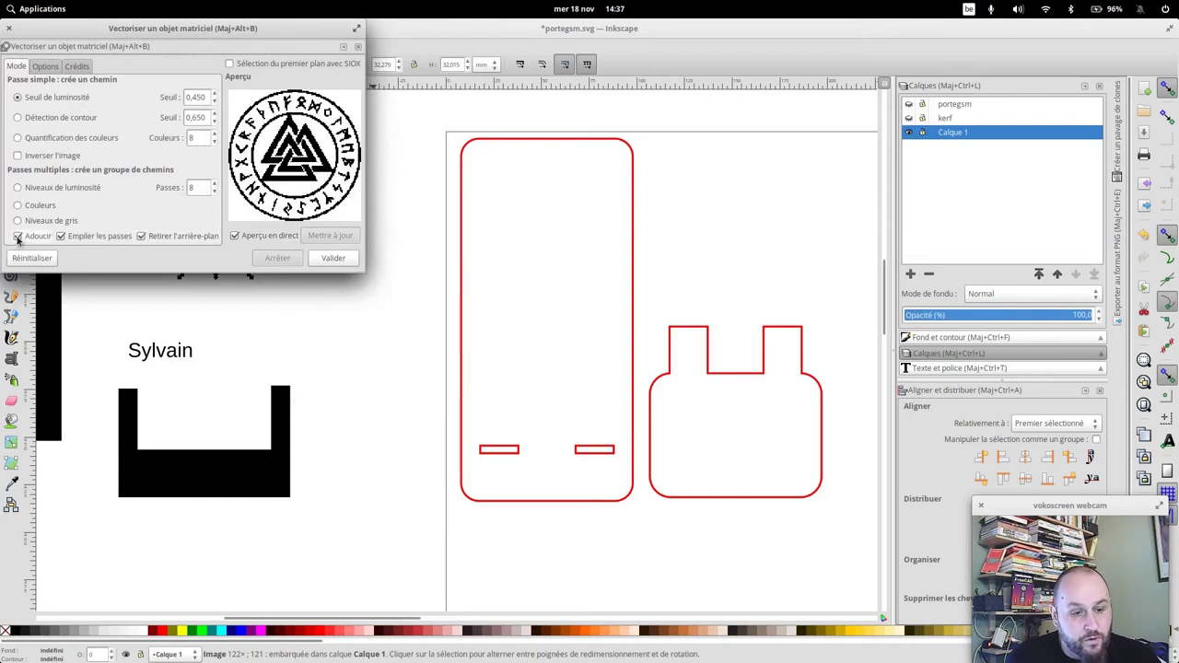
left_click(336, 262)
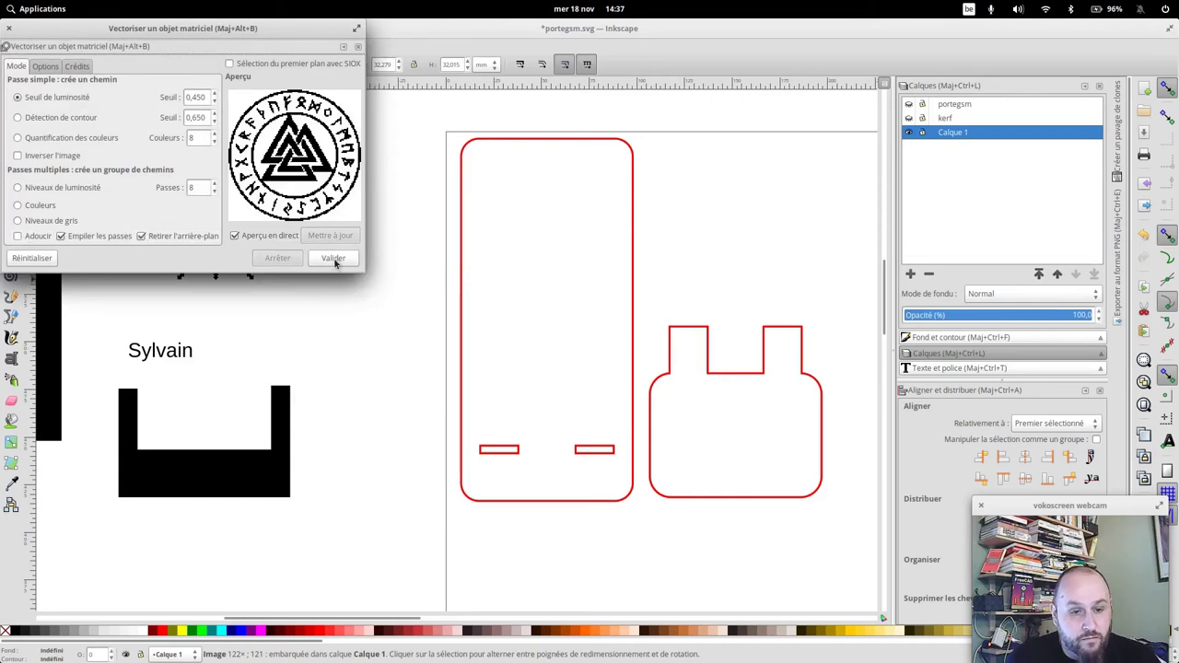
left_click_drag(114, 31, 914, 202)
mouse_move(238, 257)
left_mouse_down()
mouse_move(380, 290)
mouse_move(328, 249)
mouse_move(314, 281)
left_mouse_up()
left_click(799, 202)
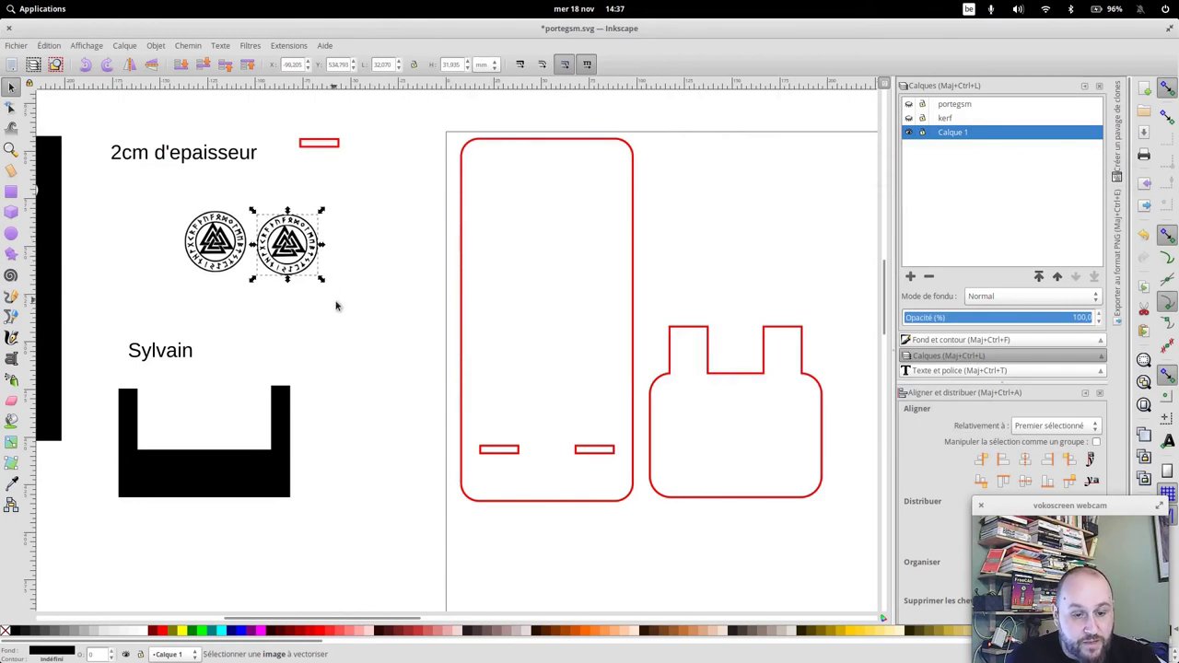
scroll(380, 274, "up", 1)
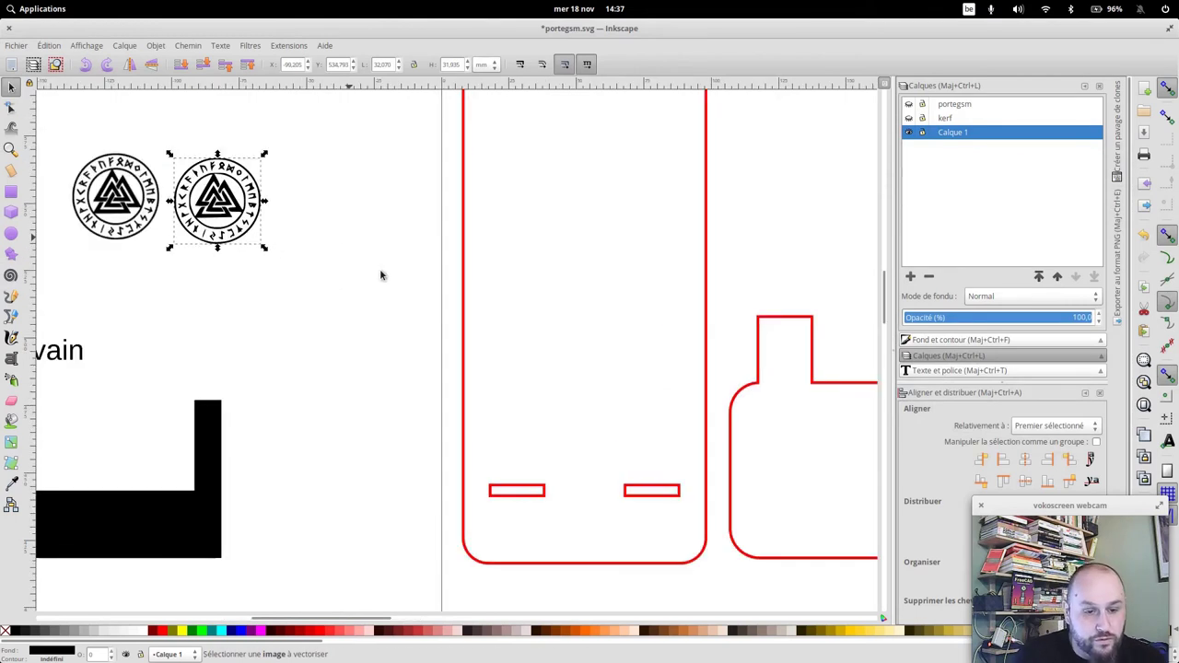
Zoom in on the two emblems and delete the traced copy, then the original bitmap
left_click_drag(194, 303, 576, 518)
key("plus")
key("plus")
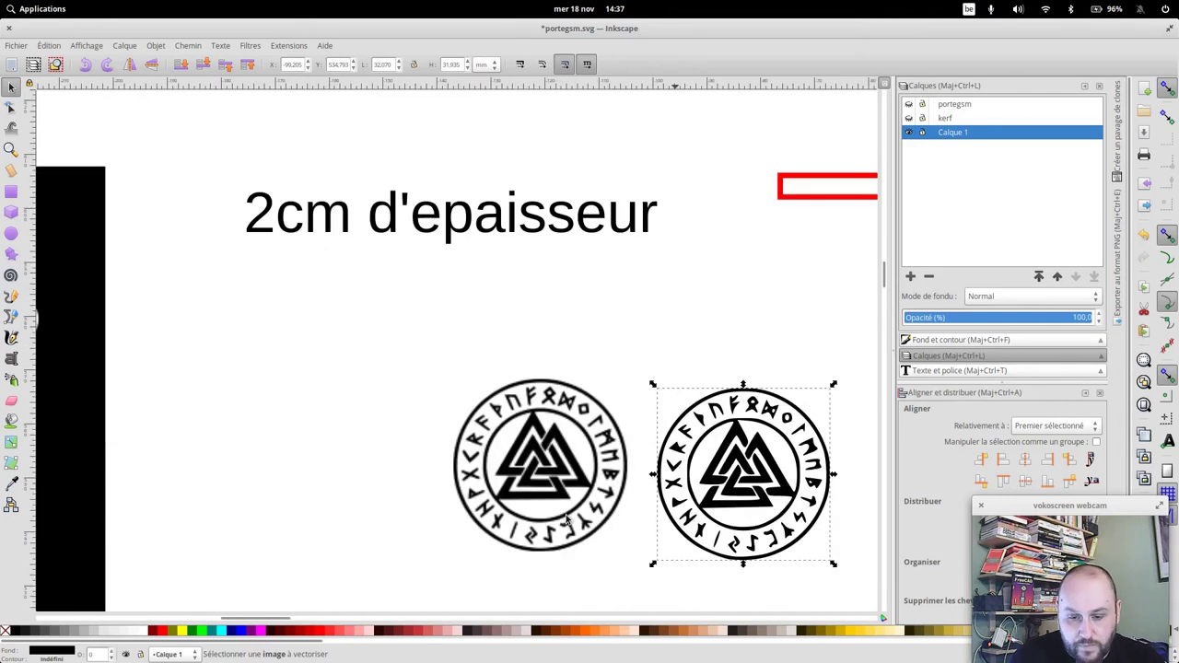
left_click_drag(745, 433, 523, 327)
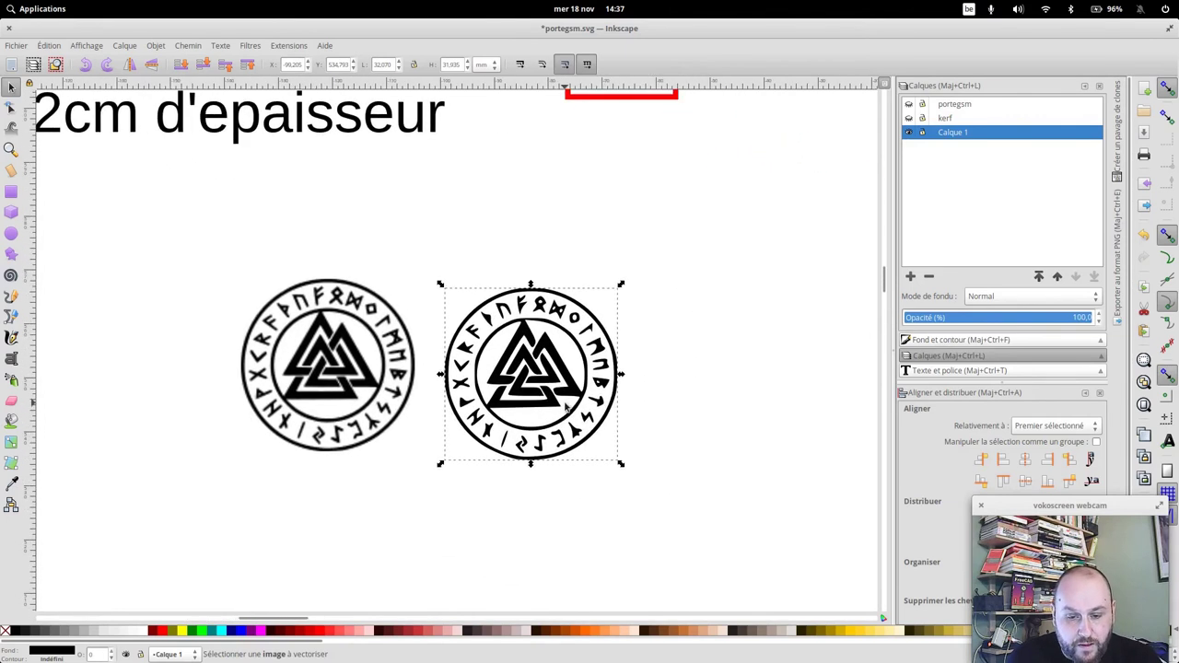
left_click_drag(556, 376, 550, 362)
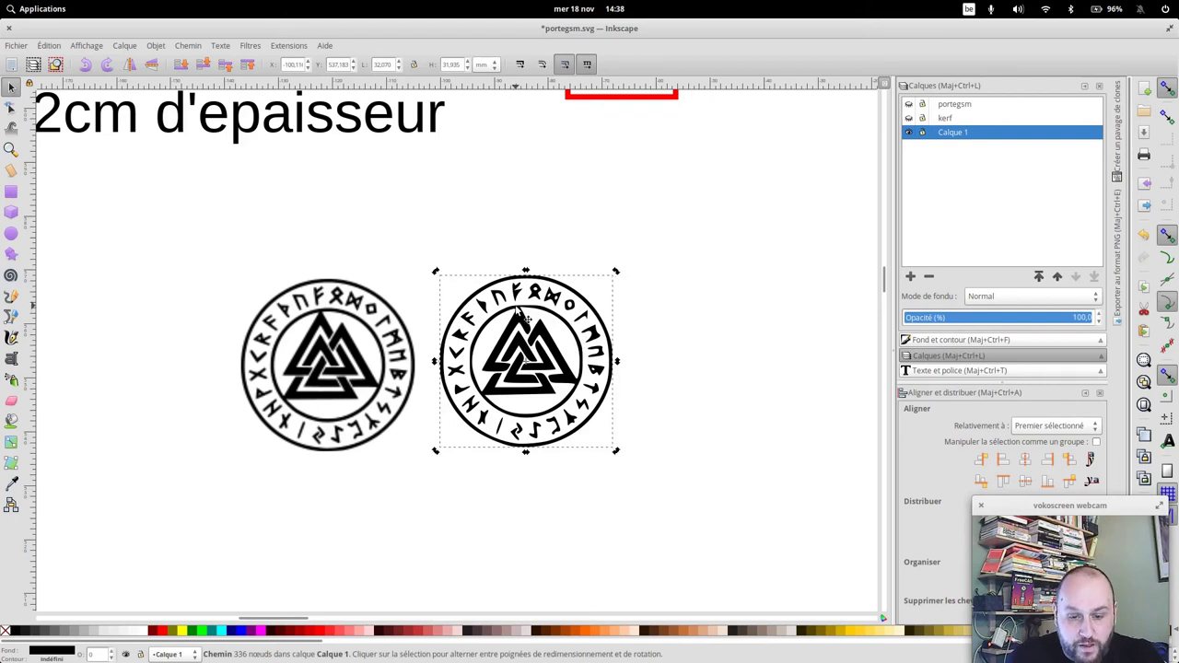
key("Delete")
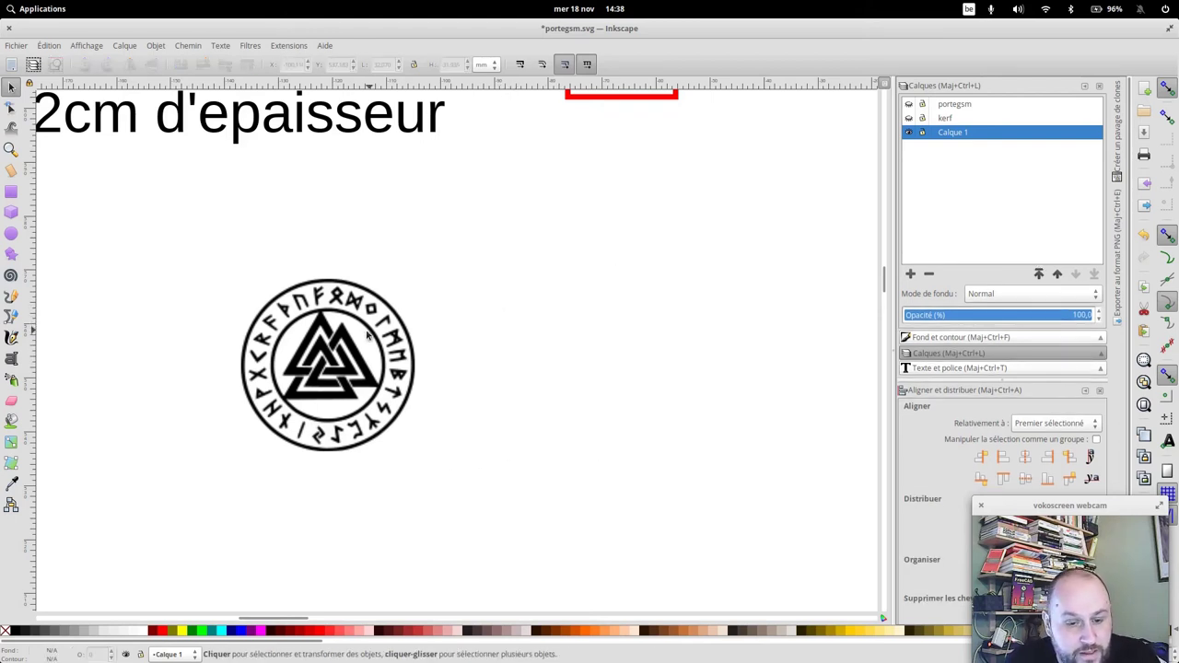
left_click(385, 305)
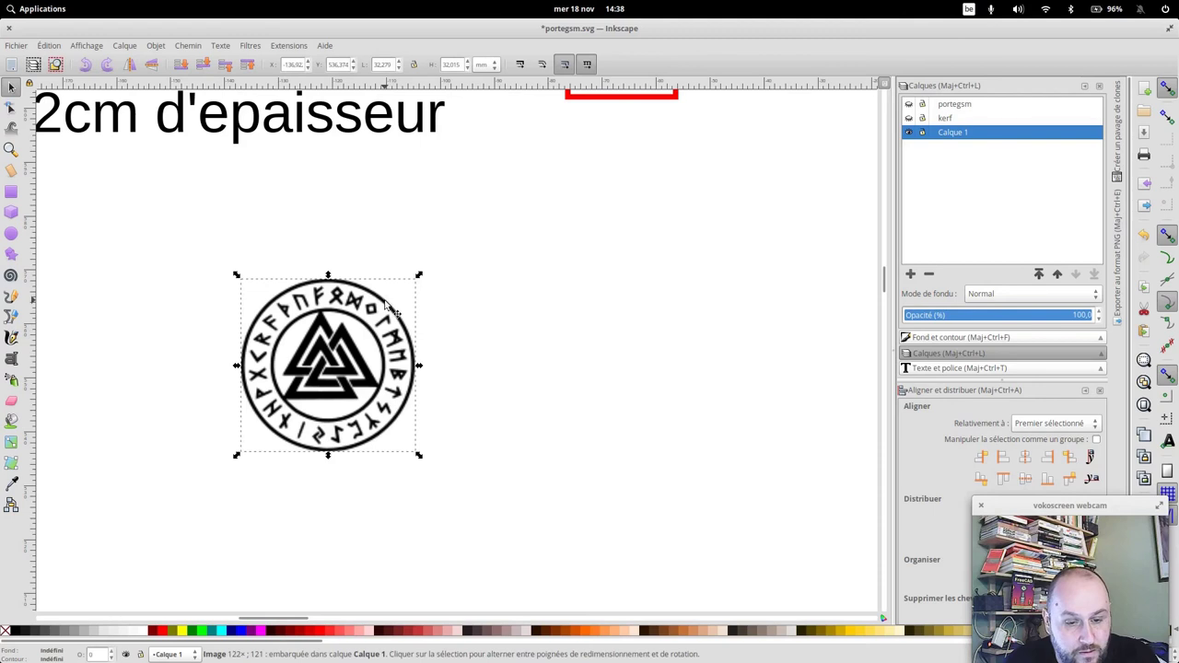
key("Delete")
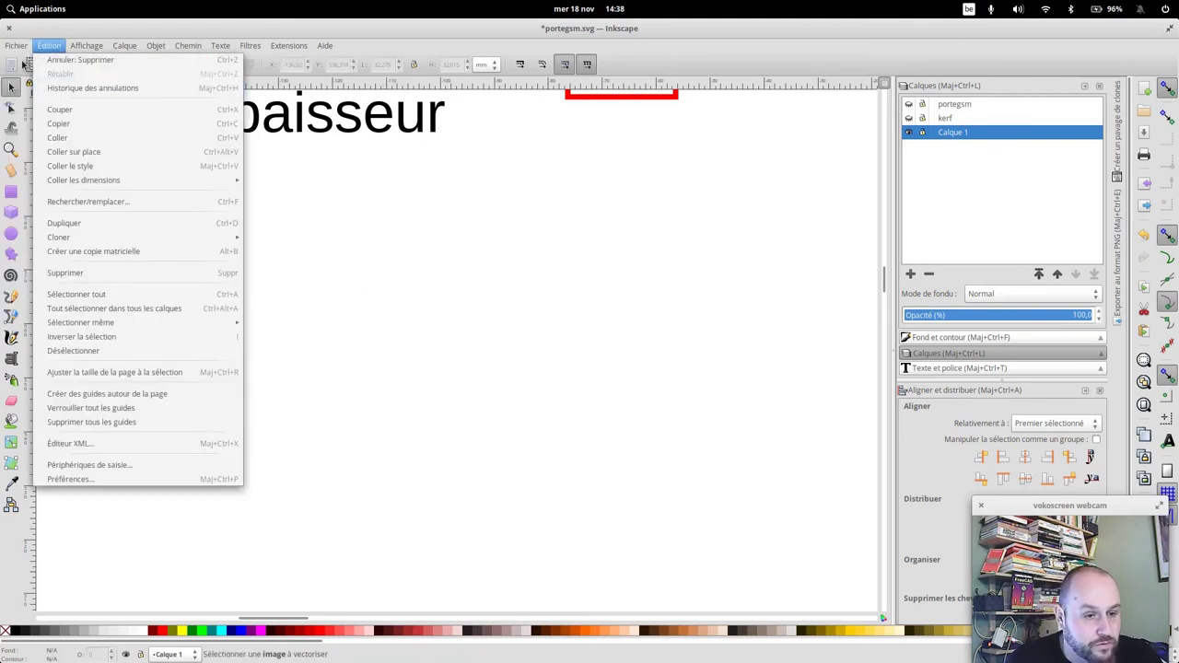
Import and embed -vector-id507952301.jpg, then move the emblem up and left
left_click(35, 180)
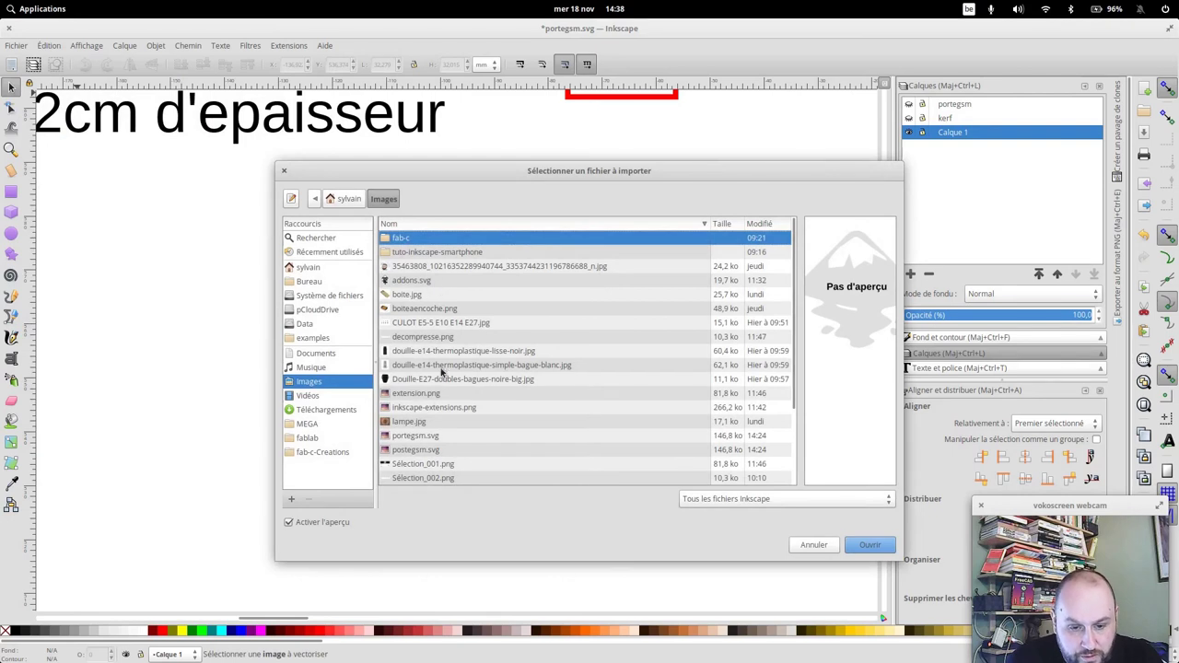
scroll(442, 395, "down", 3)
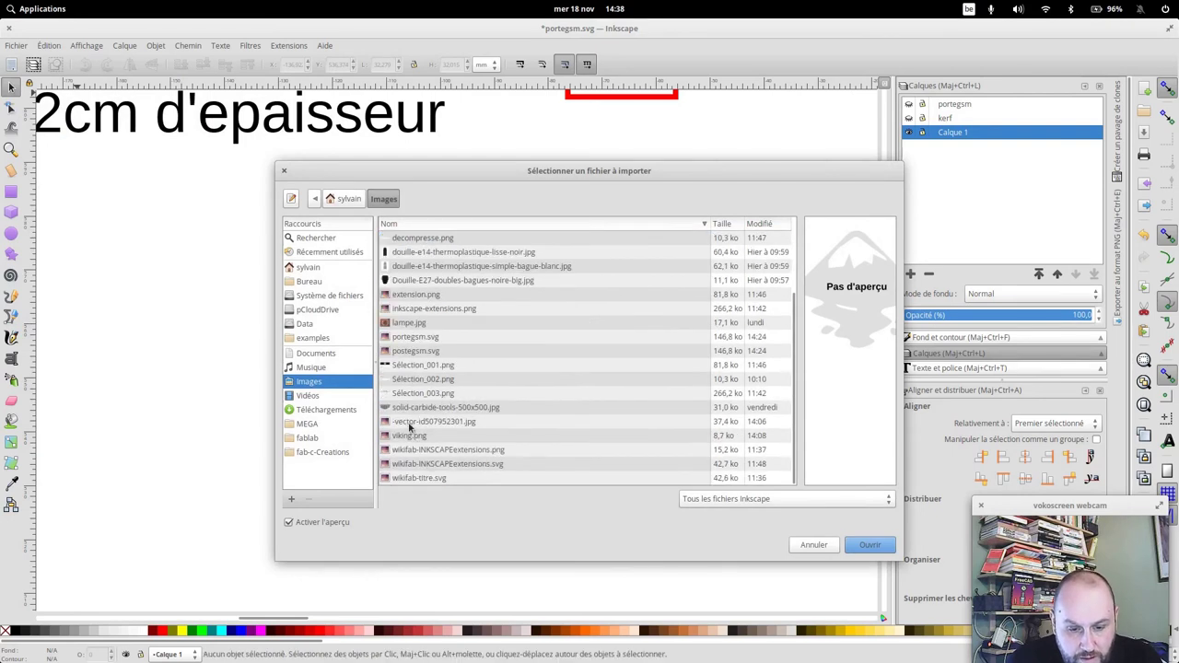
left_click(410, 422)
left_click(863, 546)
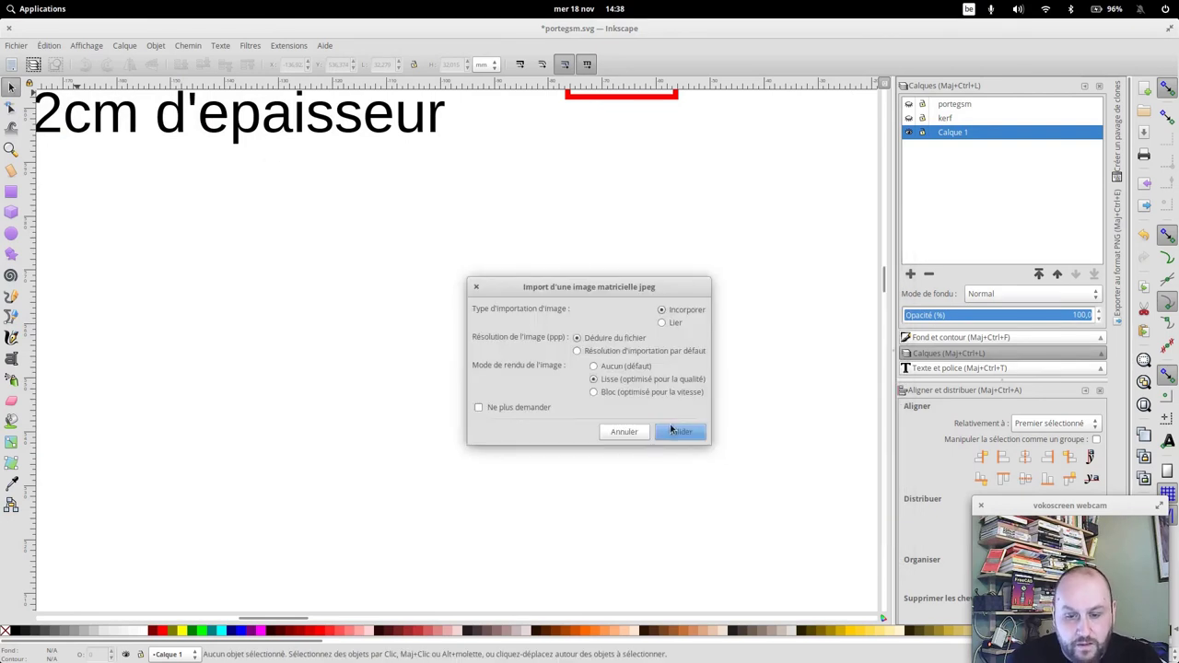
left_click(682, 429)
left_click_drag(727, 454, 380, 348)
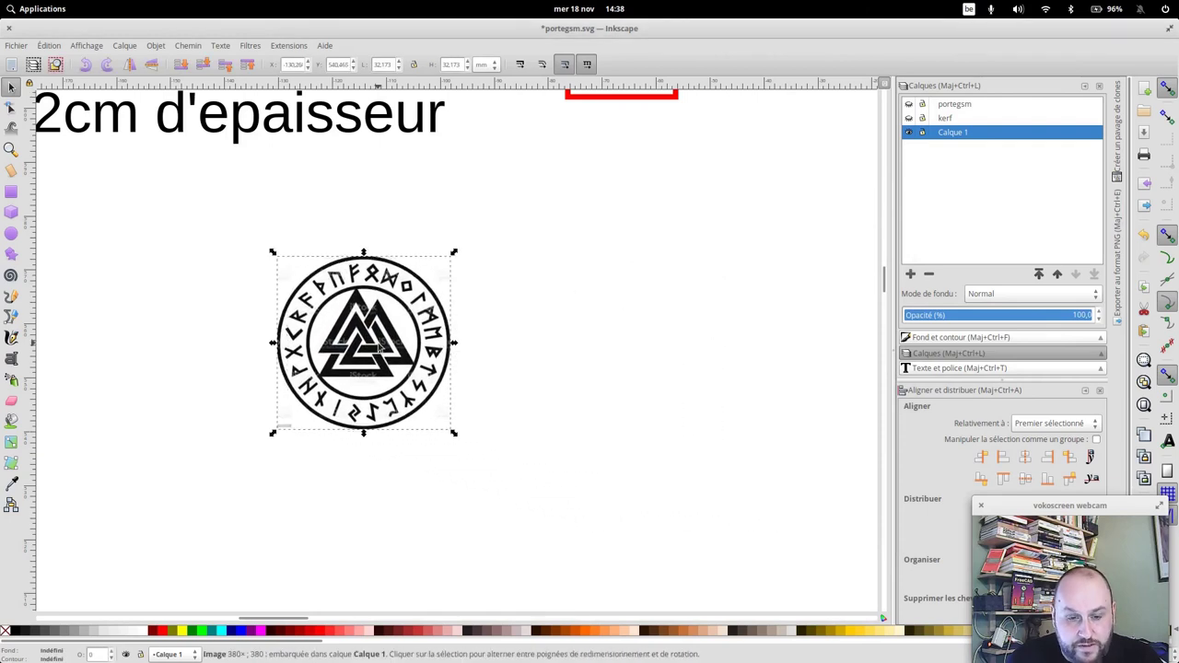
Trace the imported emblem at threshold 0,540 and place the vector copy right of the bitmap
left_click(189, 46)
left_click(194, 88)
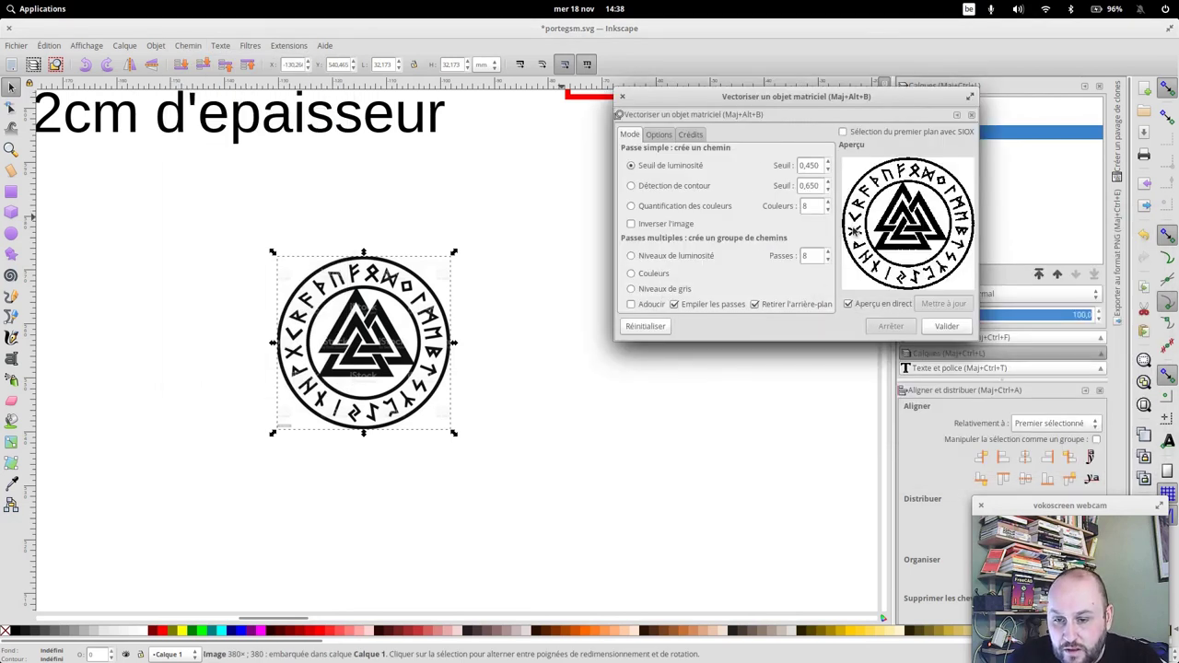
left_click(828, 164)
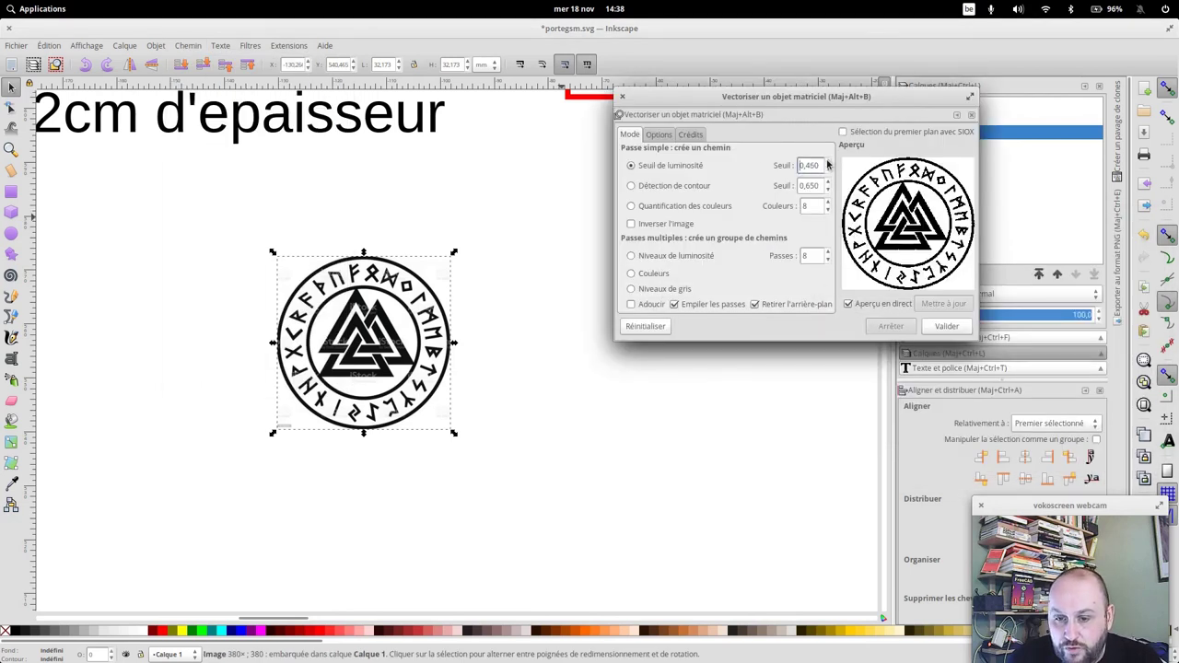
left_click(959, 330)
left_click(623, 97)
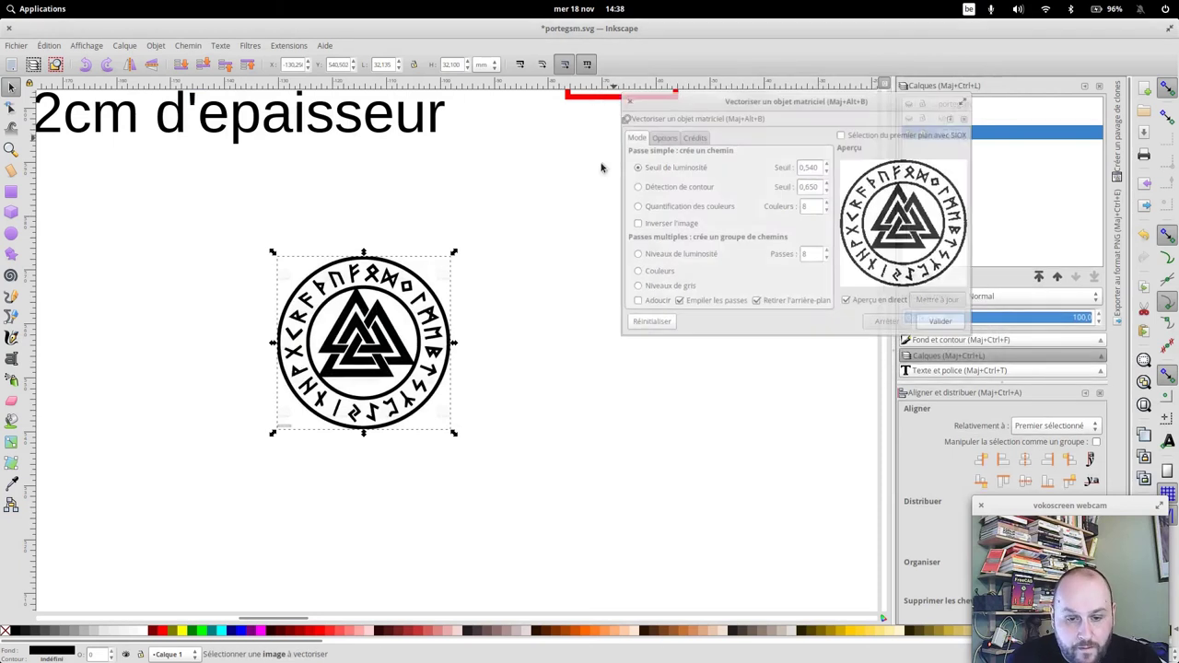
left_click_drag(405, 304, 630, 305)
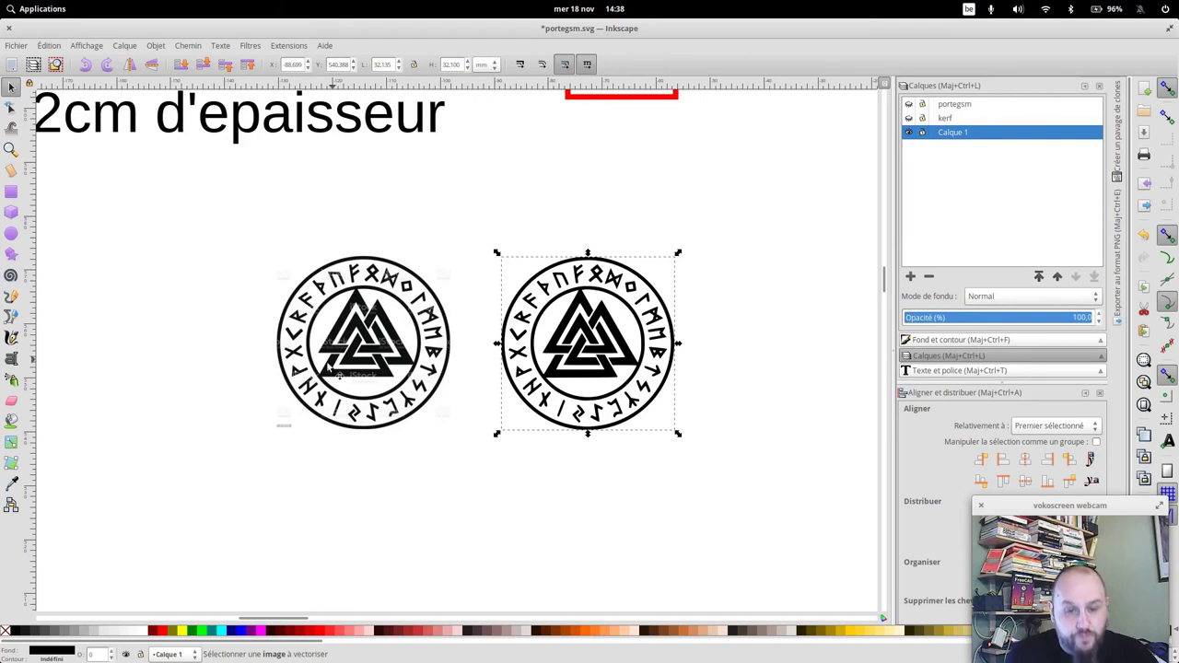
left_click(394, 357)
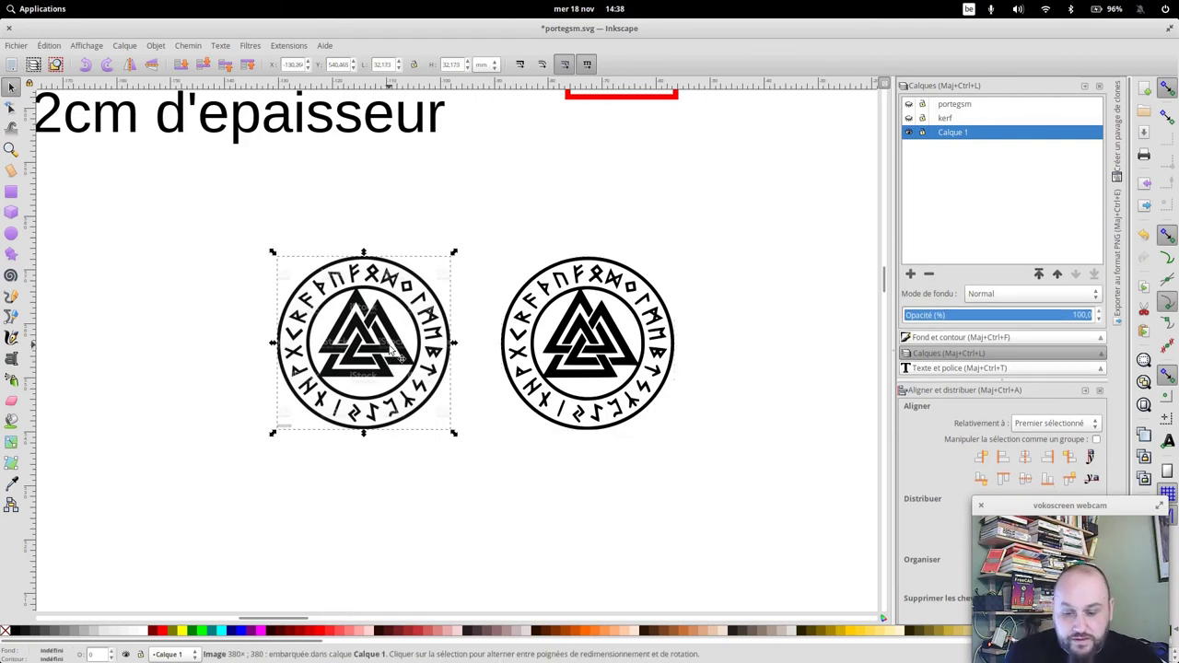
Delete the emblem bitmap and move the traced emblem into the tall red plate's upper area
key("Delete")
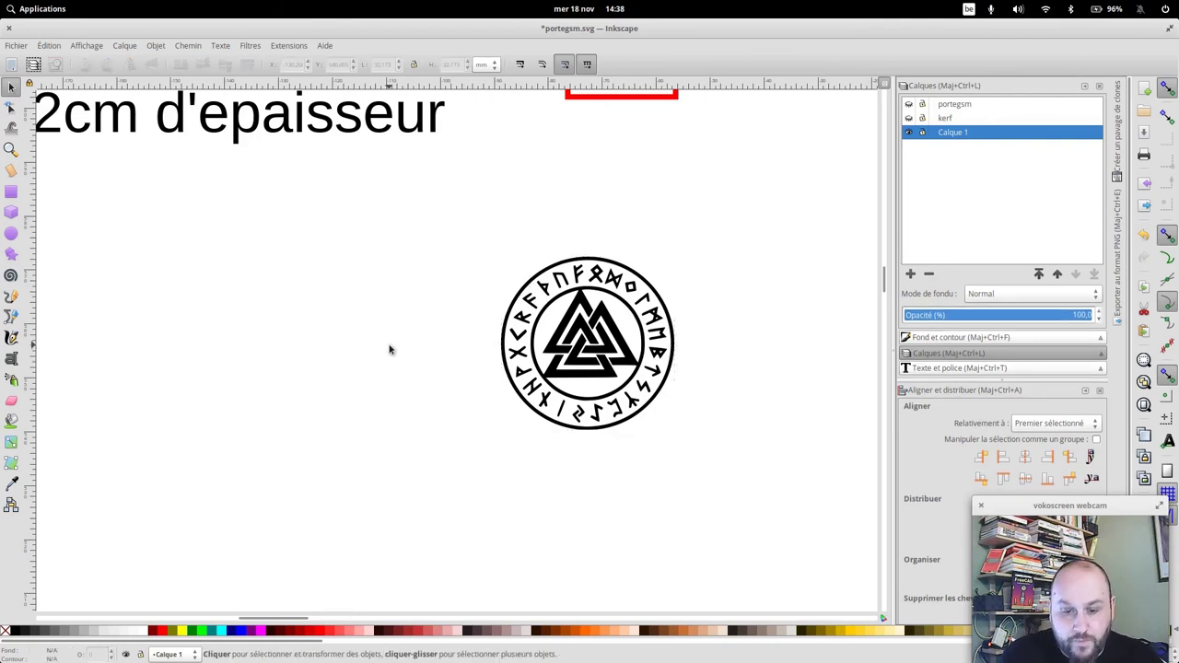
scroll(611, 321, "down", 4)
scroll(645, 309, "up", 2)
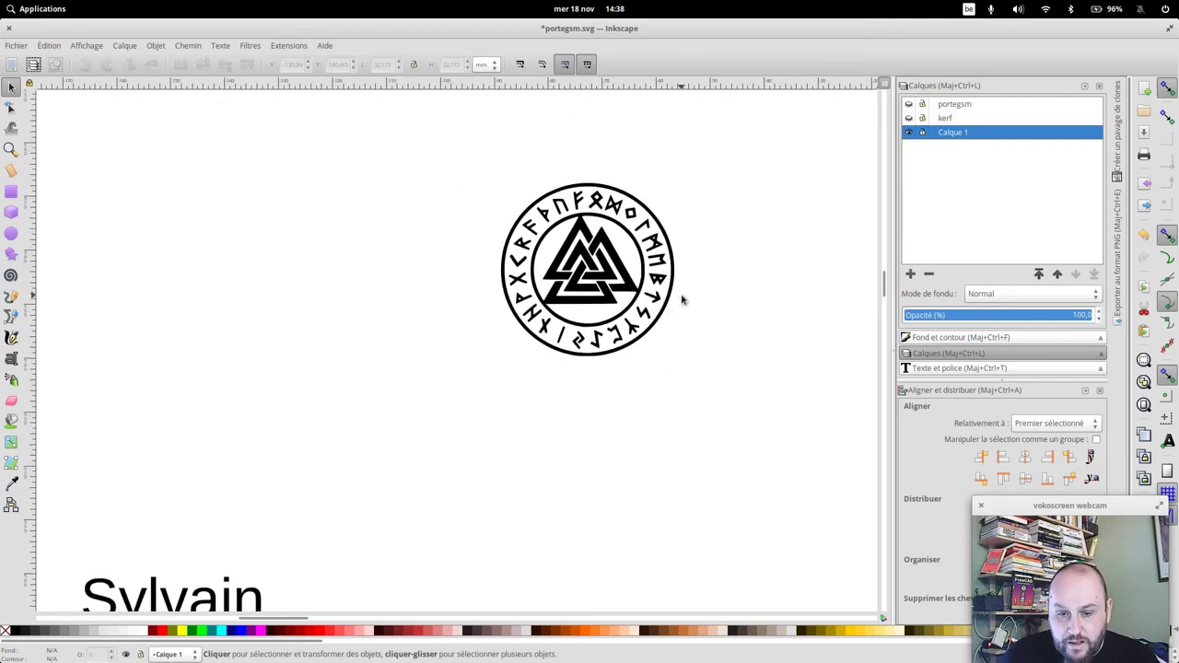
right_click(686, 302)
left_click(639, 422)
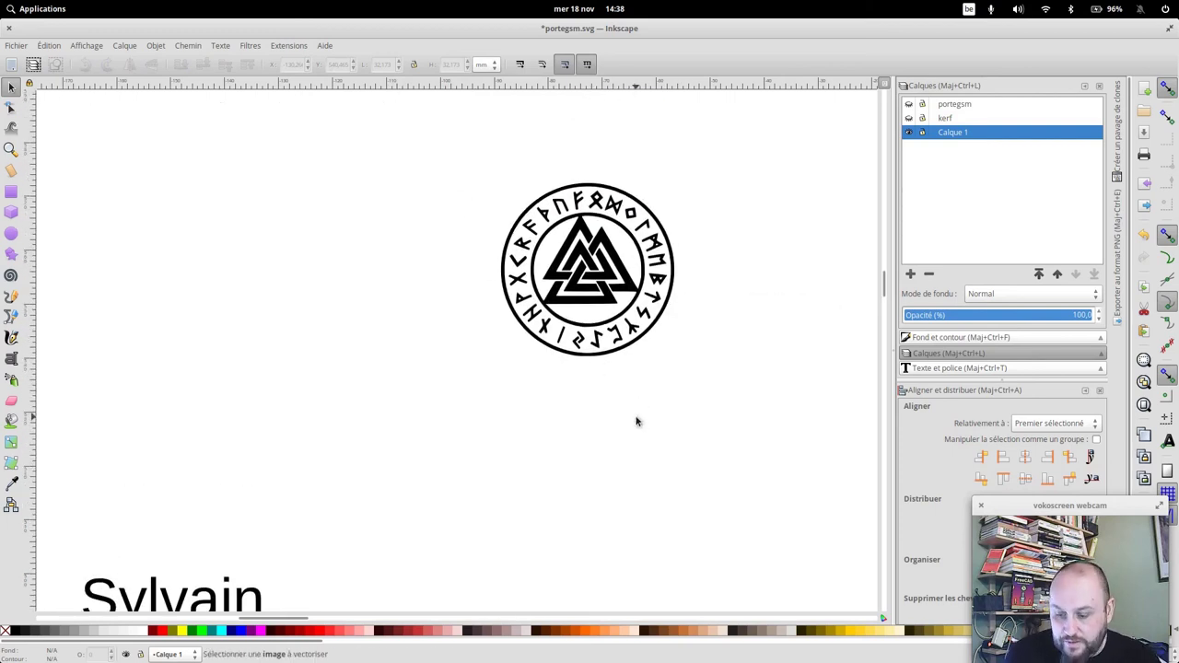
key("plus")
scroll(572, 444, "up", 2)
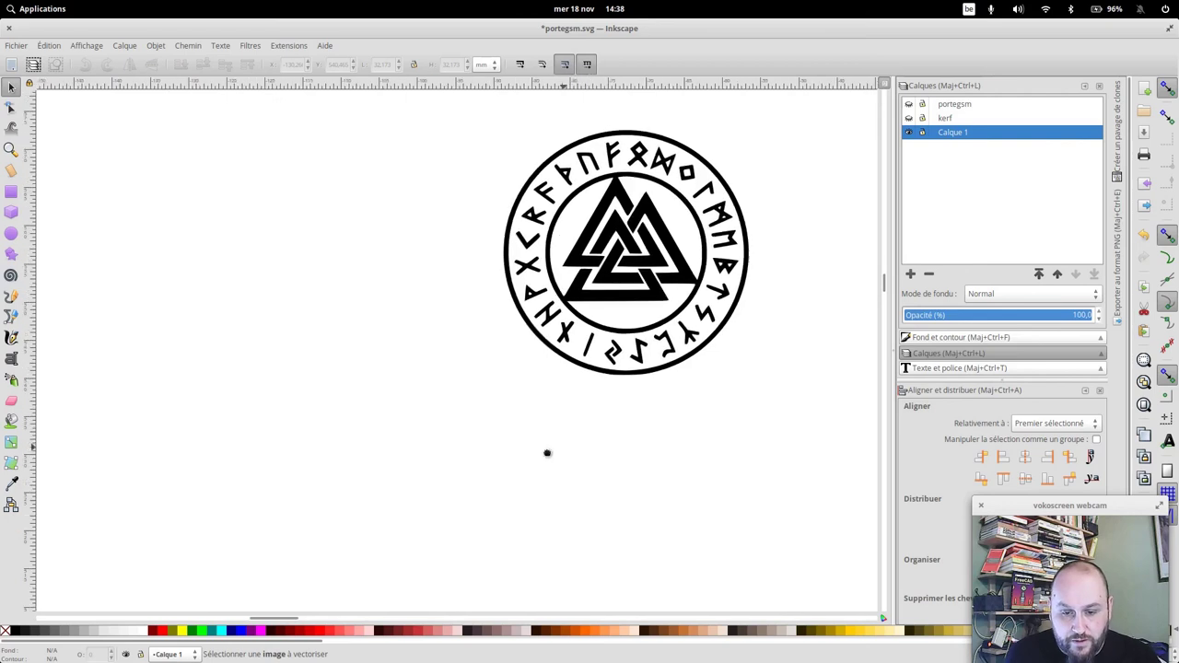
scroll(424, 465, "right", 5)
left_click_drag(236, 363, 655, 344)
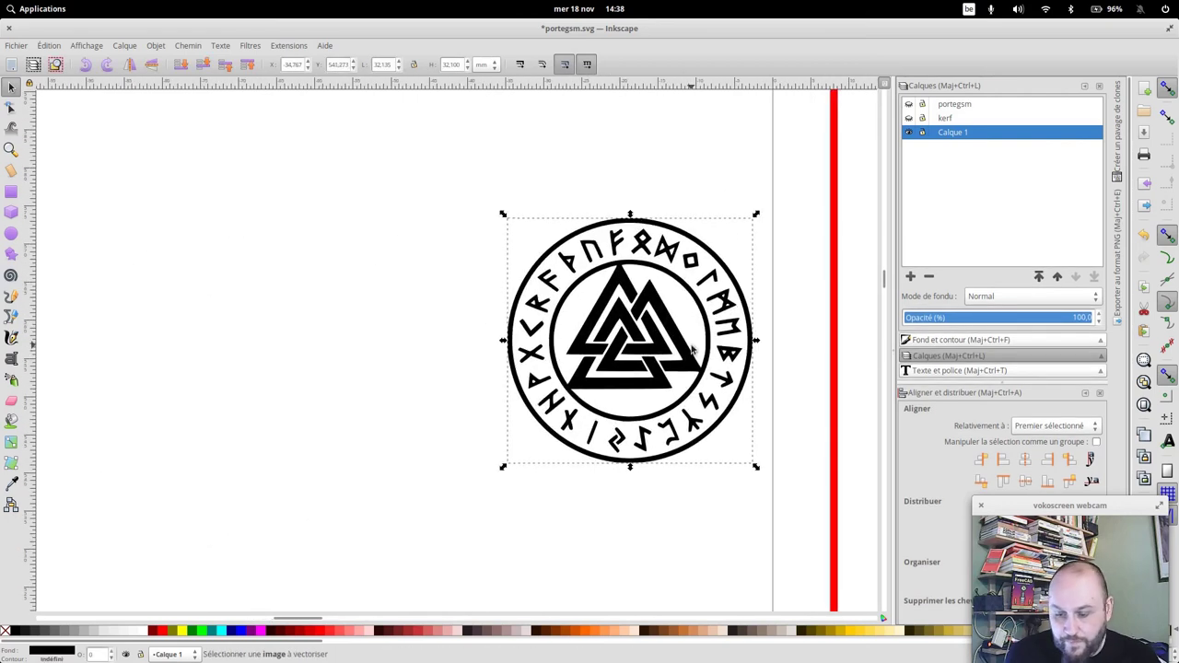
key("minus")
key("minus")
key("minus")
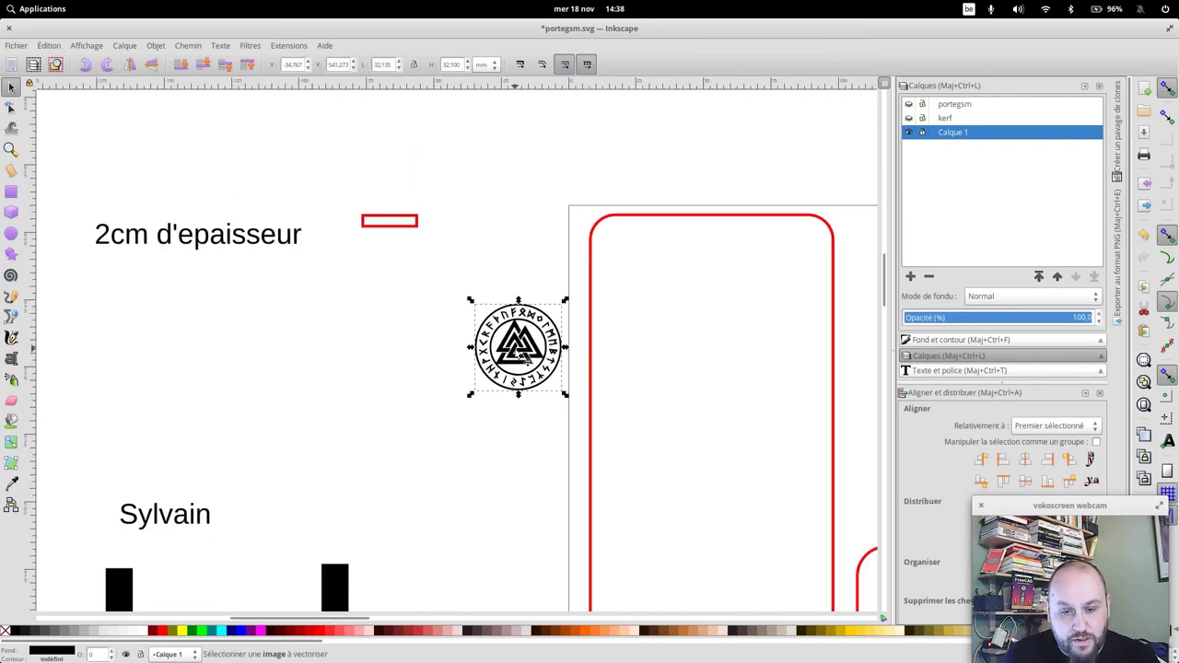
left_click_drag(525, 359, 682, 329)
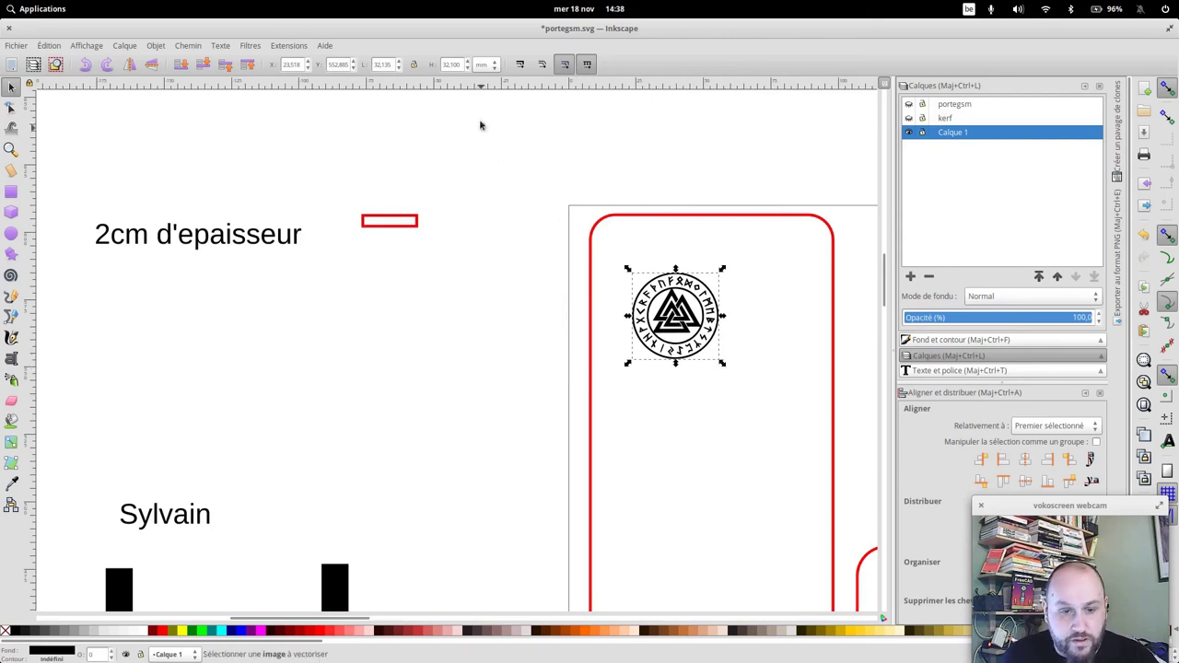
Lock proportions, enlarge the emblem to about double size, and centre it on the tall red plate
left_click(414, 65)
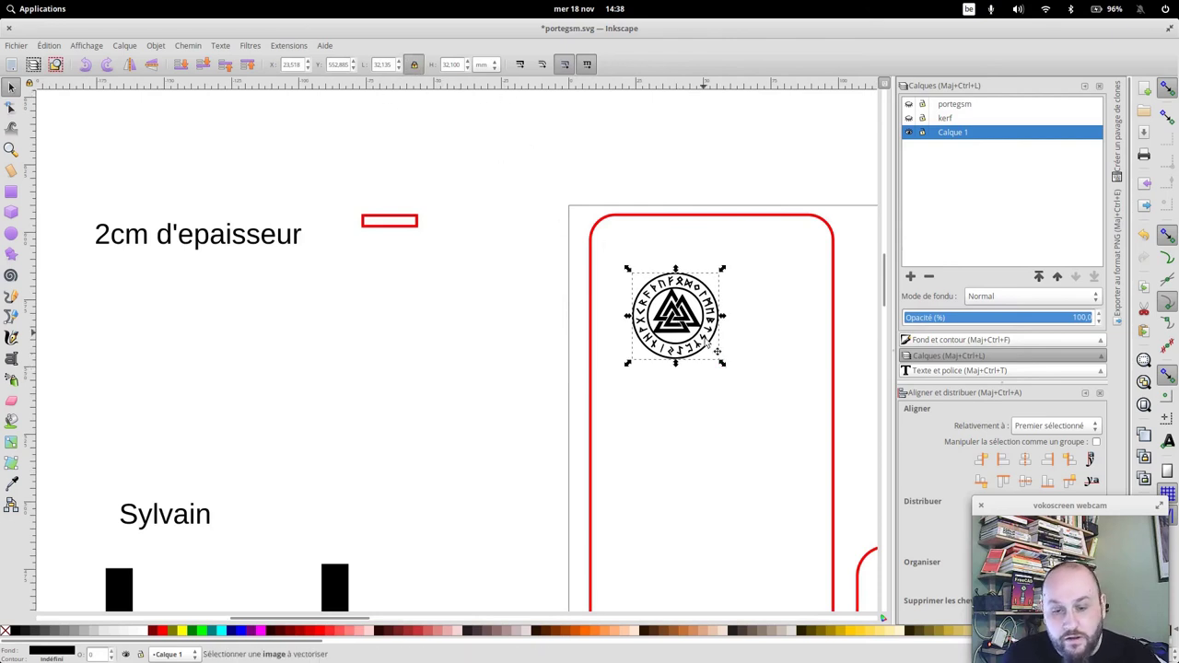
mouse_move(724, 364)
left_mouse_down()
mouse_move(863, 472)
mouse_move(845, 497)
left_mouse_up()
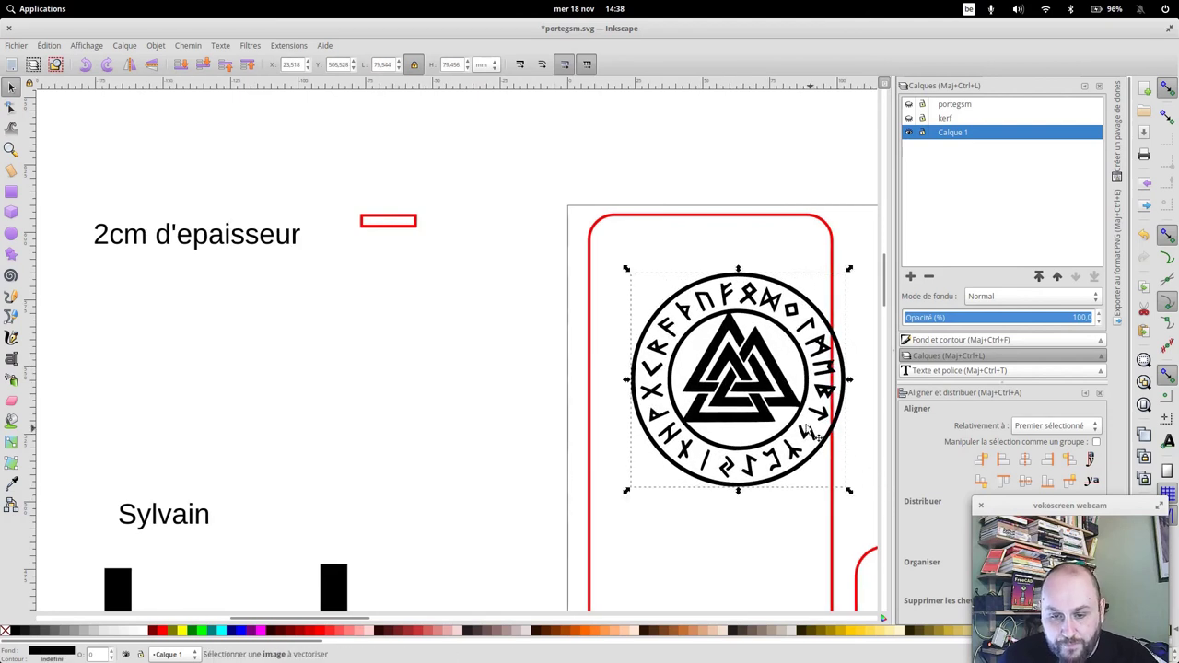
mouse_move(757, 383)
left_mouse_down()
mouse_move(710, 363)
mouse_move(711, 377)
left_mouse_up()
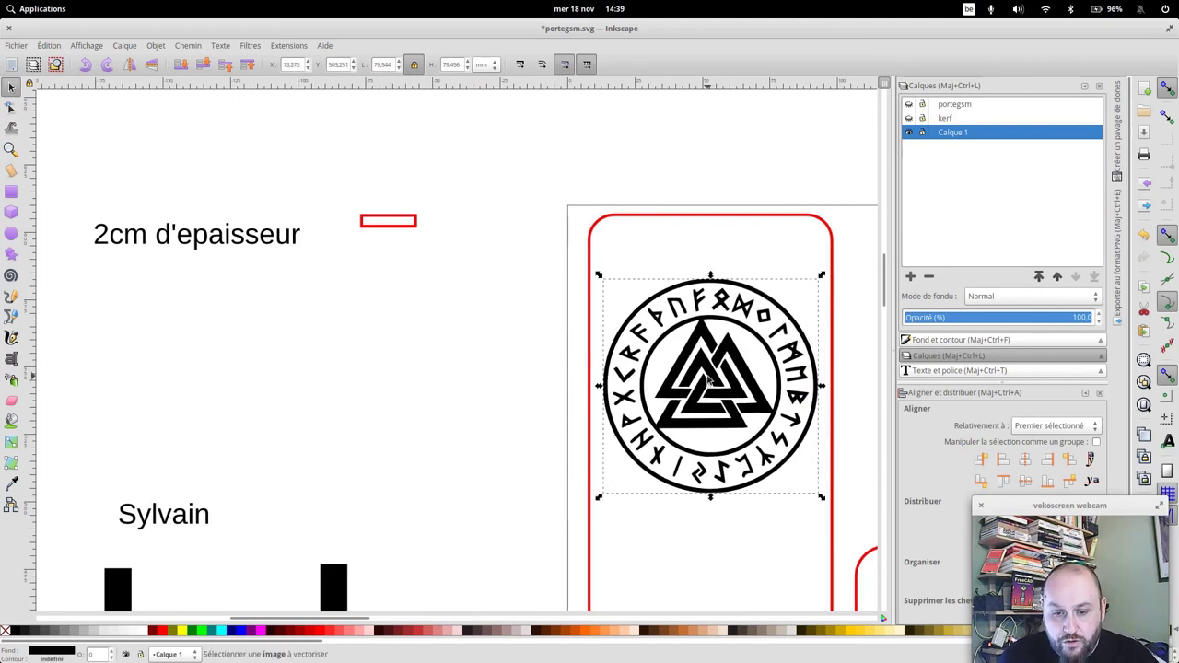
left_click(734, 217)
left_click(748, 324, "shift")
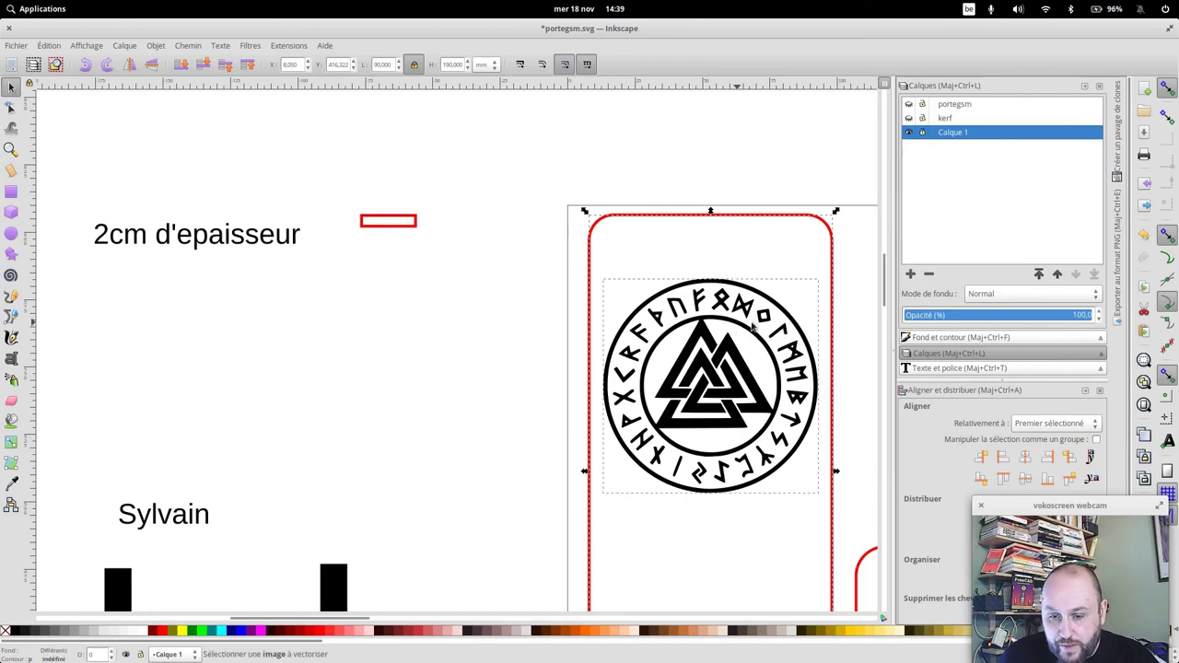
left_click(530, 453)
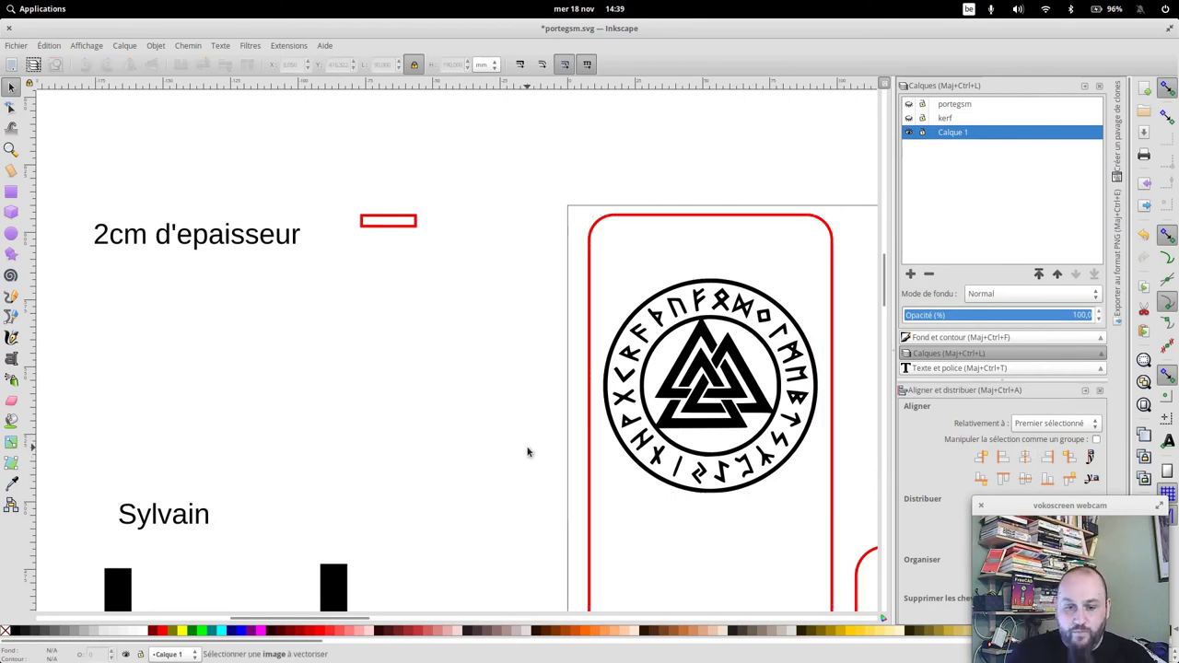
mouse_move(599, 461)
left_mouse_down()
mouse_move(449, 401)
mouse_move(367, 334)
left_mouse_up()
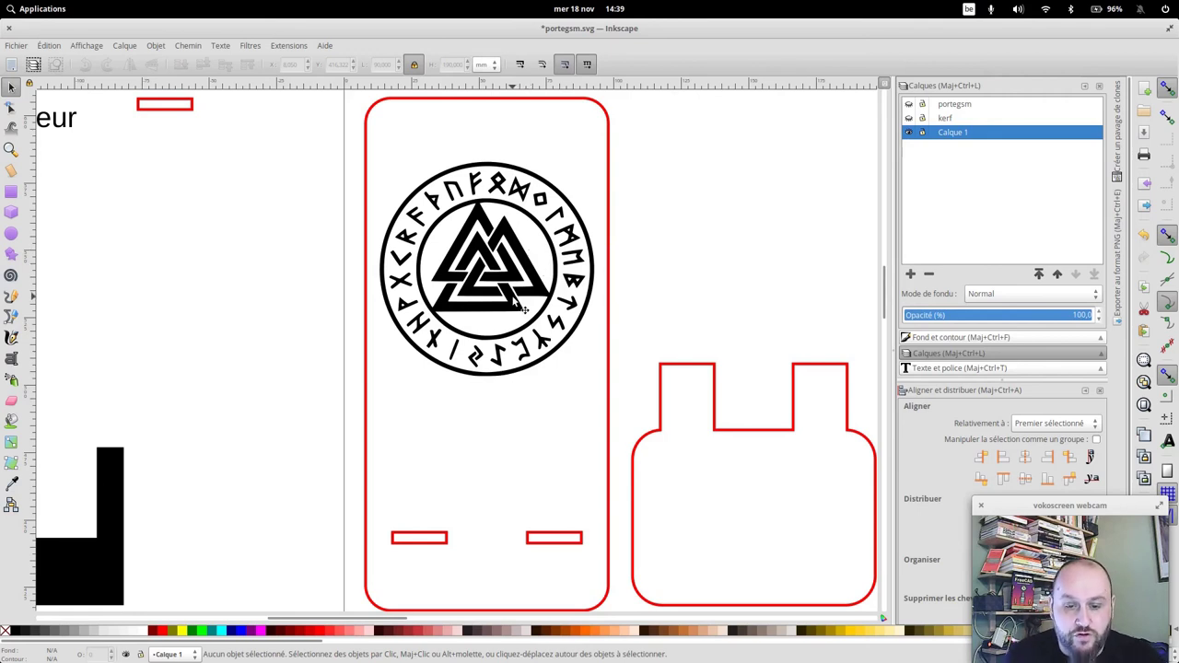
Move the Sylvain text onto the tall red plate just below the Valknut emblem
left_click(596, 212)
left_click(586, 225, "shift")
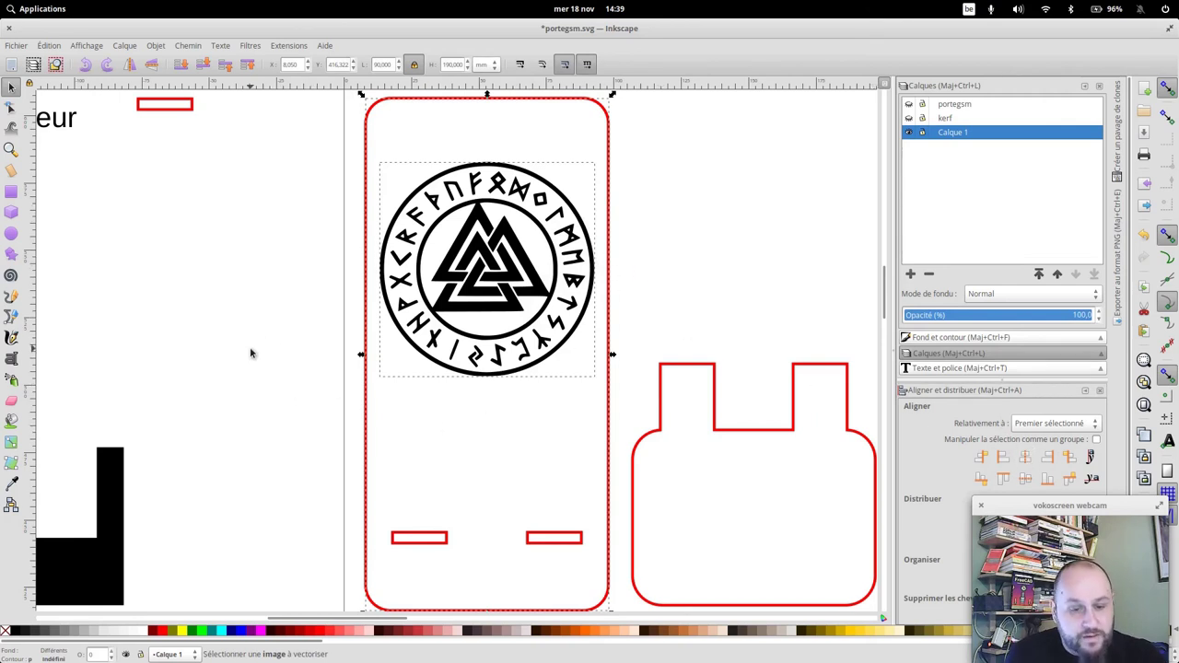
left_click_drag(250, 353, 461, 311)
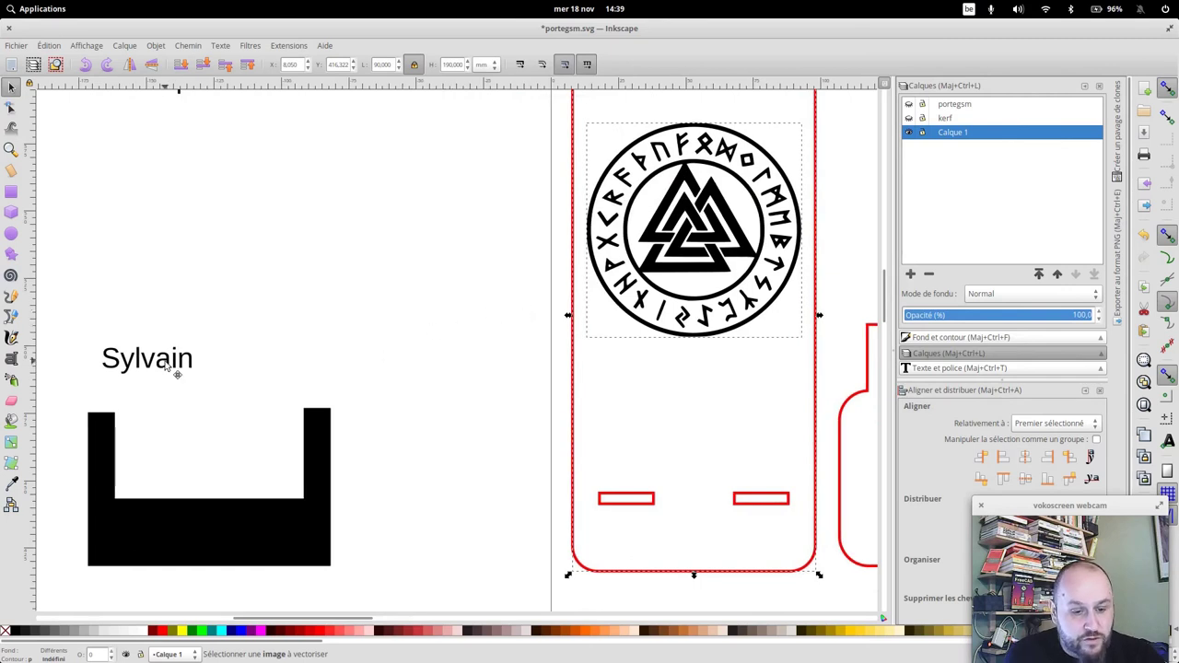
left_click_drag(156, 367, 693, 389)
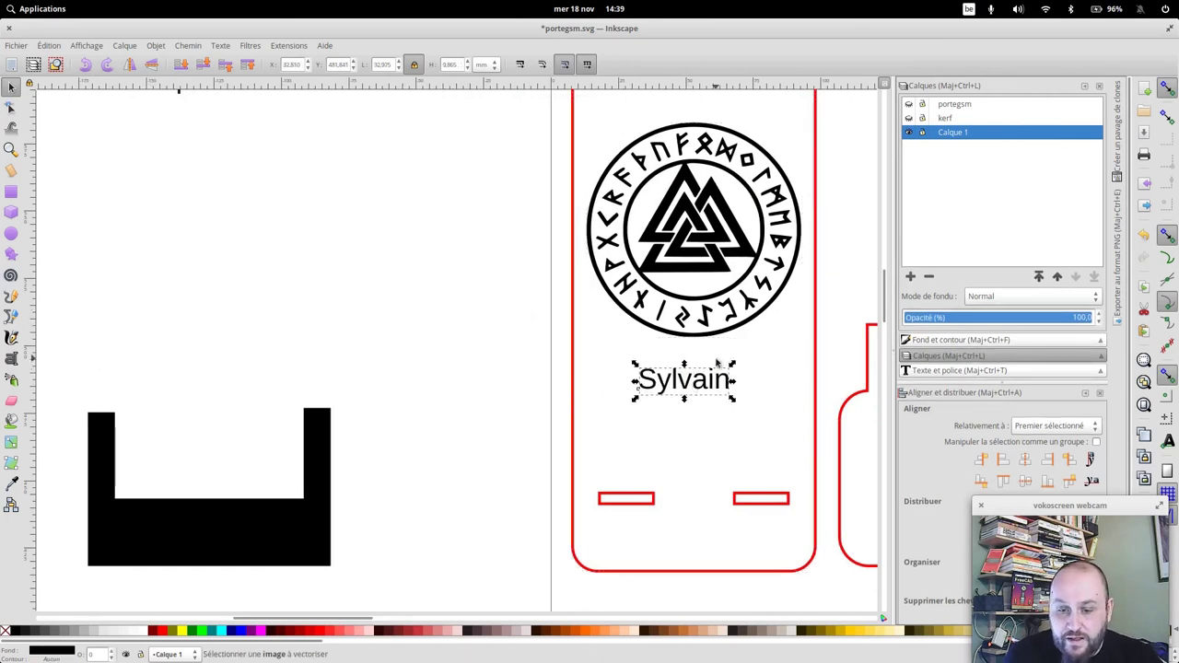
left_click(218, 46)
Set the SYLVAIN text in the Metrolox font at size 48
left_click(247, 58)
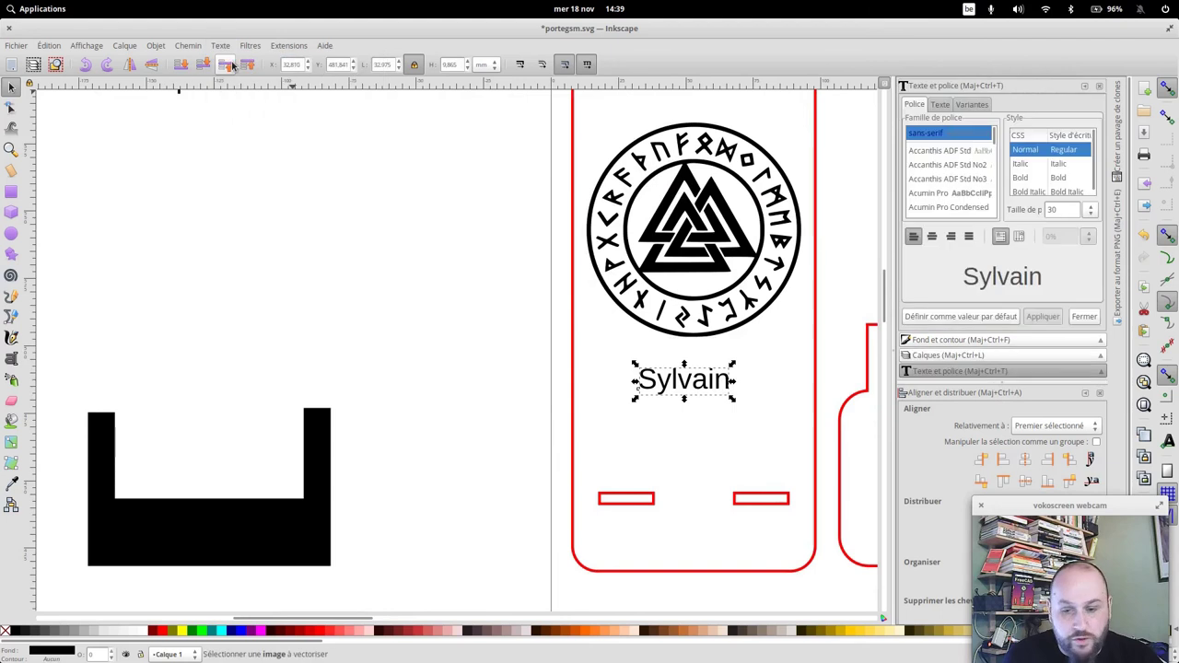
scroll(958, 164, "down", 5)
scroll(958, 164, "down", 5)
scroll(957, 166, "down", 5)
scroll(956, 169, "down", 5)
scroll(956, 169, "down", 5)
scroll(956, 167, "down", 5)
scroll(958, 166, "down", 5)
scroll(966, 163, "down", 5)
scroll(969, 162, "down", 5)
scroll(968, 164, "down", 5)
scroll(965, 167, "down", 5)
scroll(965, 170, "down", 5)
scroll(965, 170, "down", 5)
scroll(963, 172, "down", 5)
scroll(961, 175, "down", 5)
scroll(959, 178, "down", 5)
scroll(958, 178, "up", 3)
scroll(959, 177, "up", 3)
left_click(929, 147)
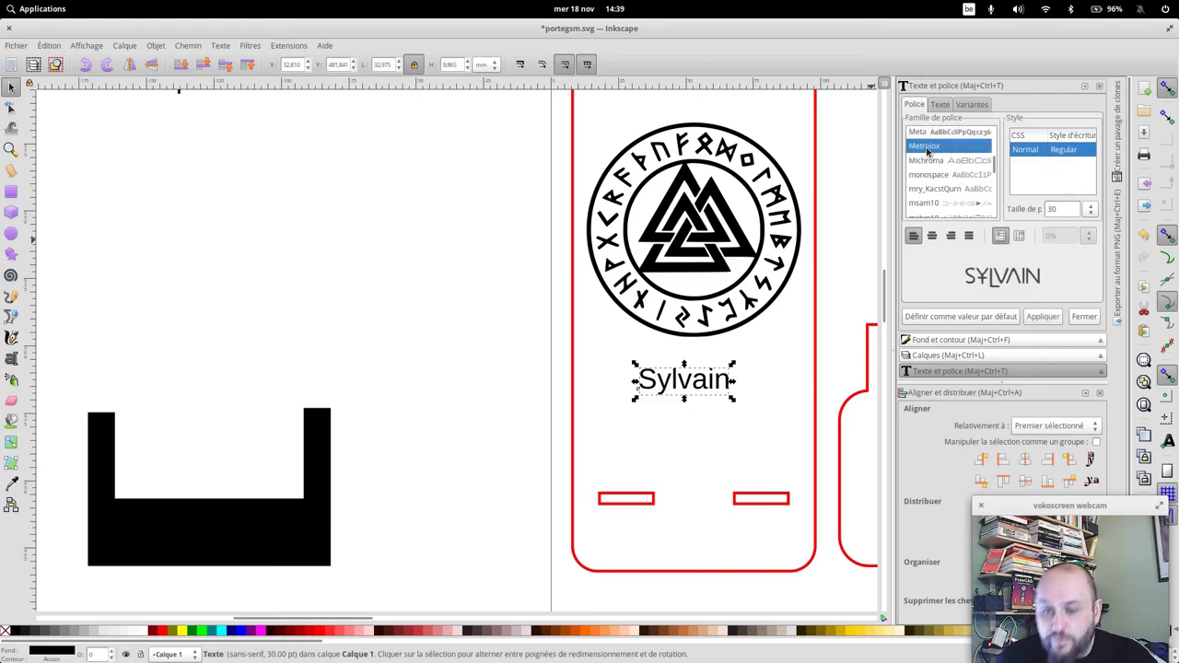
left_click(1093, 209)
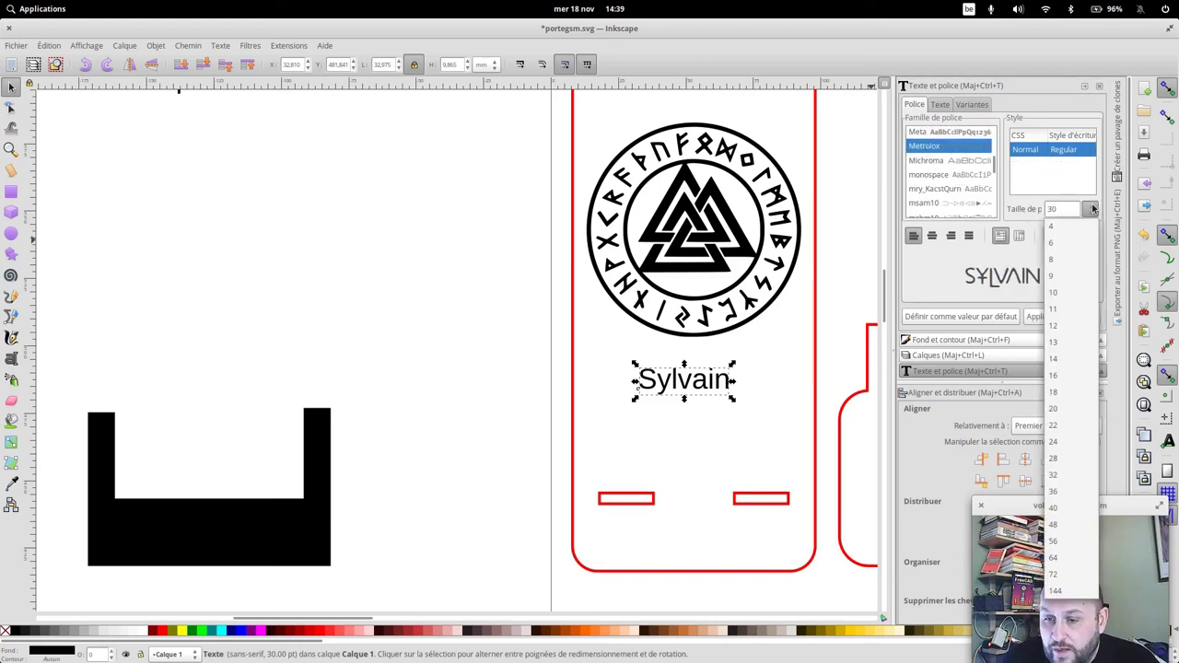
left_click(1069, 525)
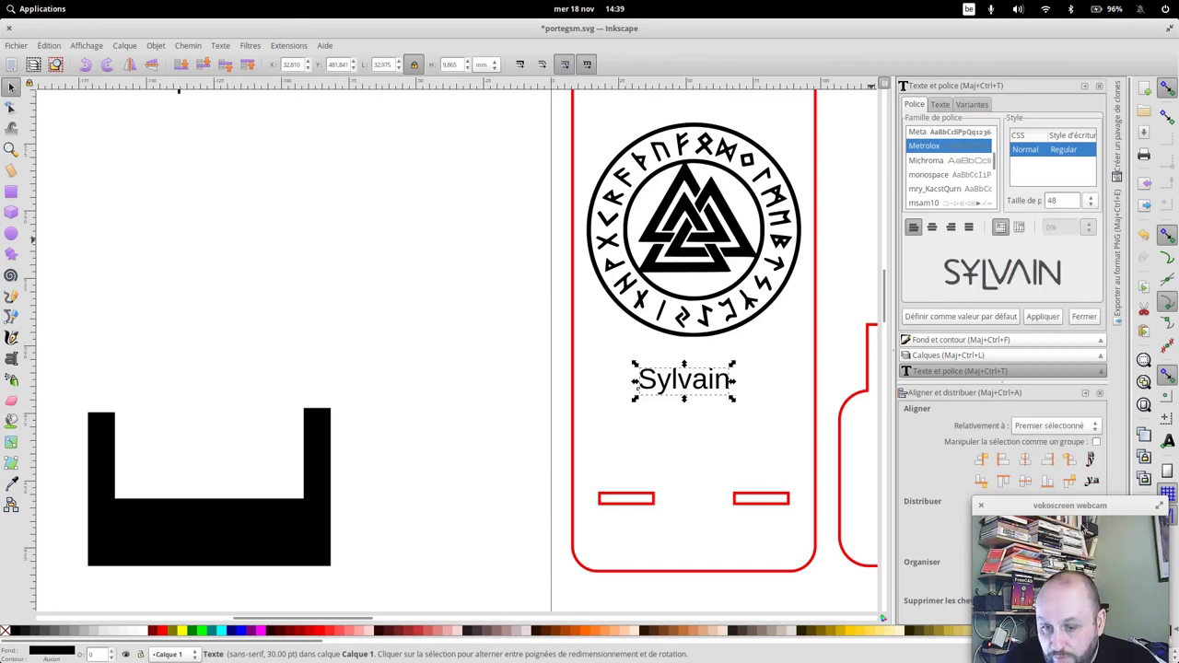
left_click(1043, 318)
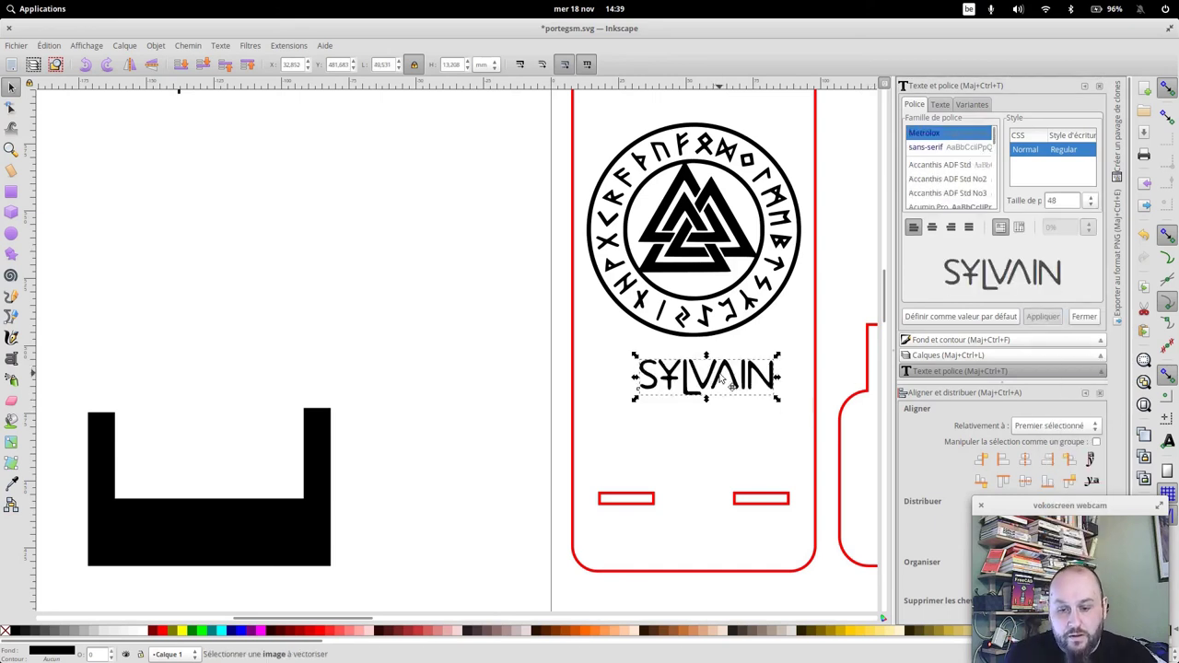
Centre the SYLVAIN text horizontally on the red plate and tilt it 15° counter-clockwise
left_click_drag(719, 377, 710, 407)
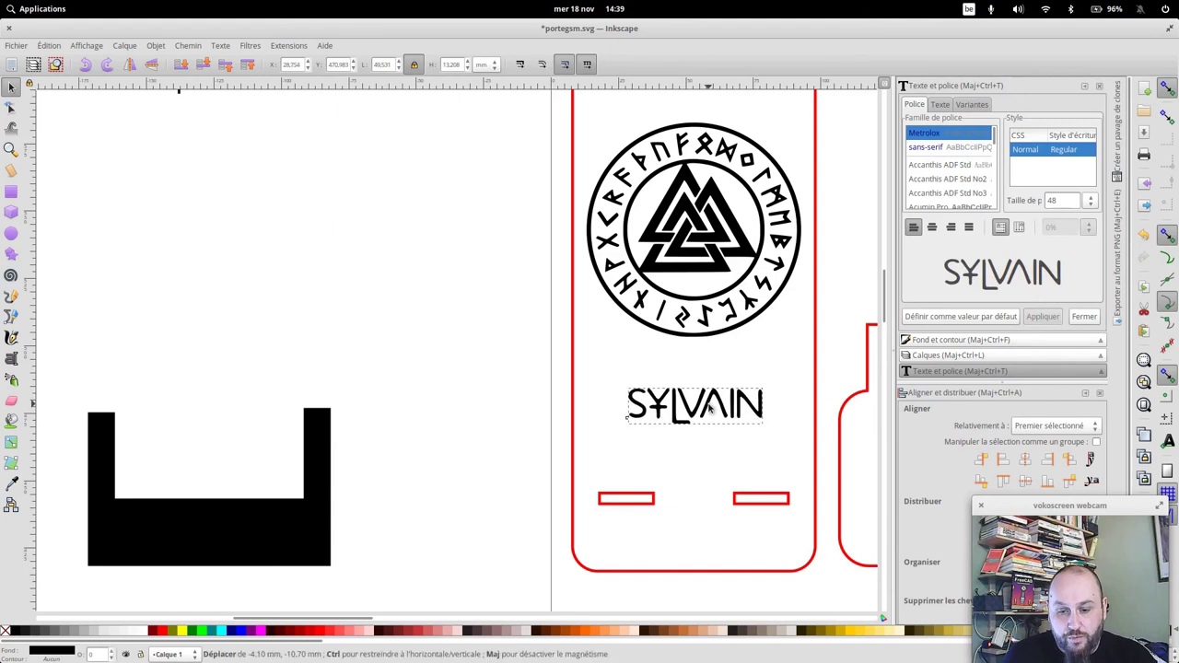
left_click(573, 405, "shift")
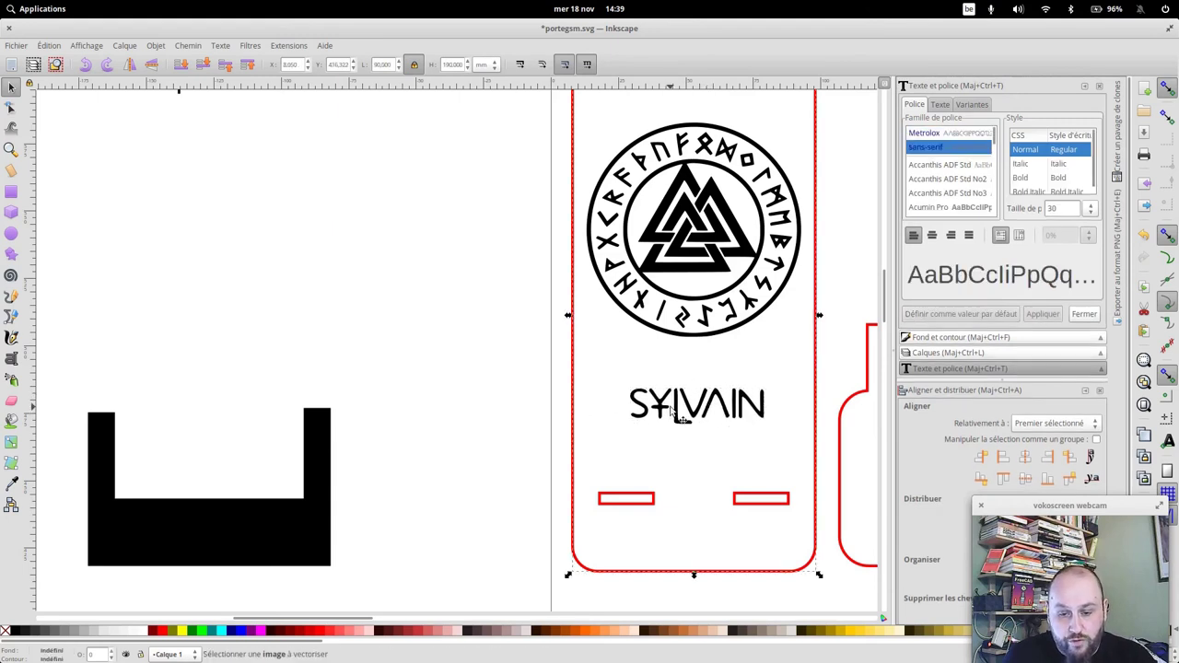
left_click(1027, 463)
left_click(757, 443)
left_click(751, 412)
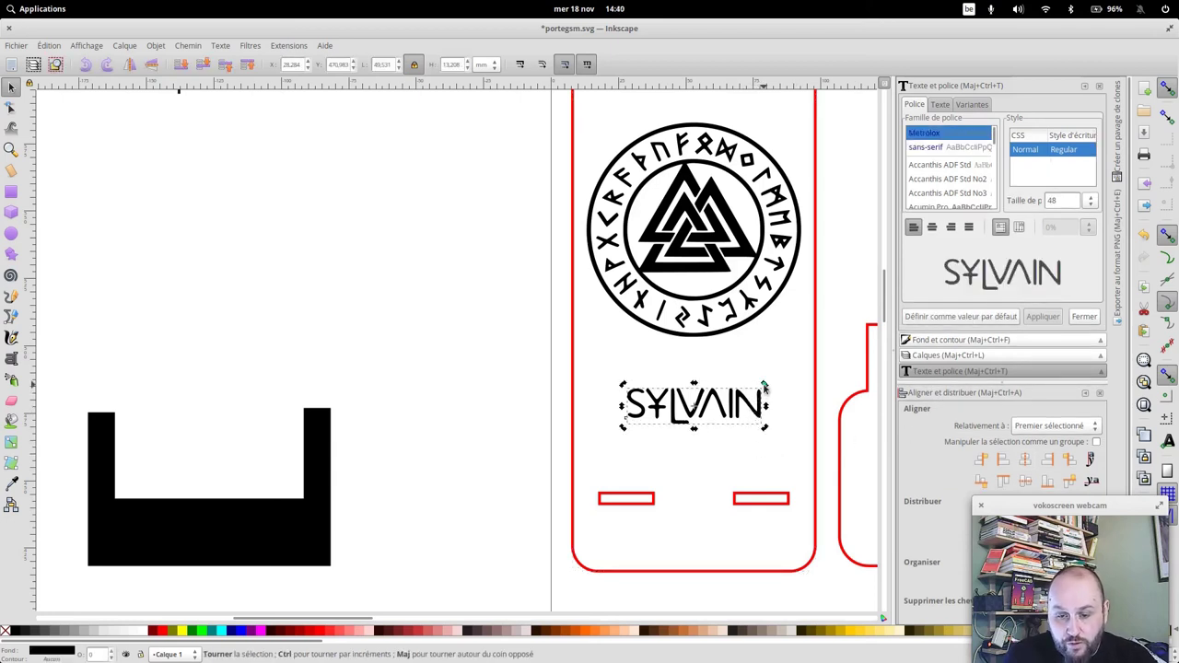
left_click_drag(764, 385, 750, 373)
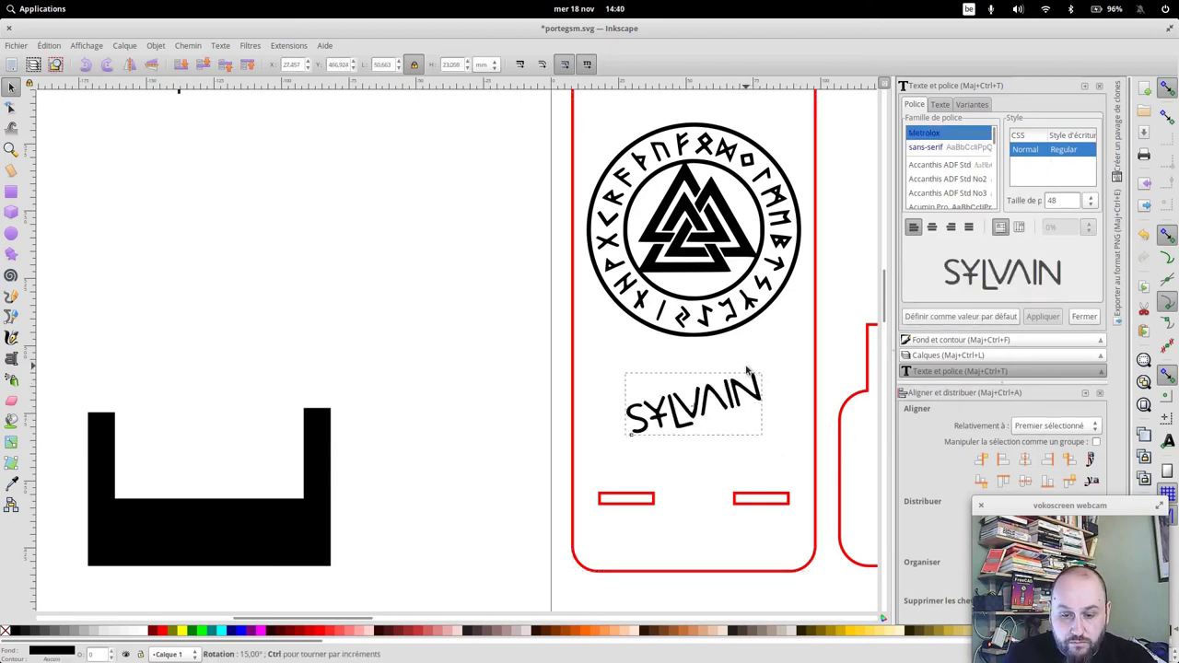
Zoom out and move the black U-shaped piece next to the smartphone rectangle
left_click(418, 359)
scroll(516, 358, "down", 2)
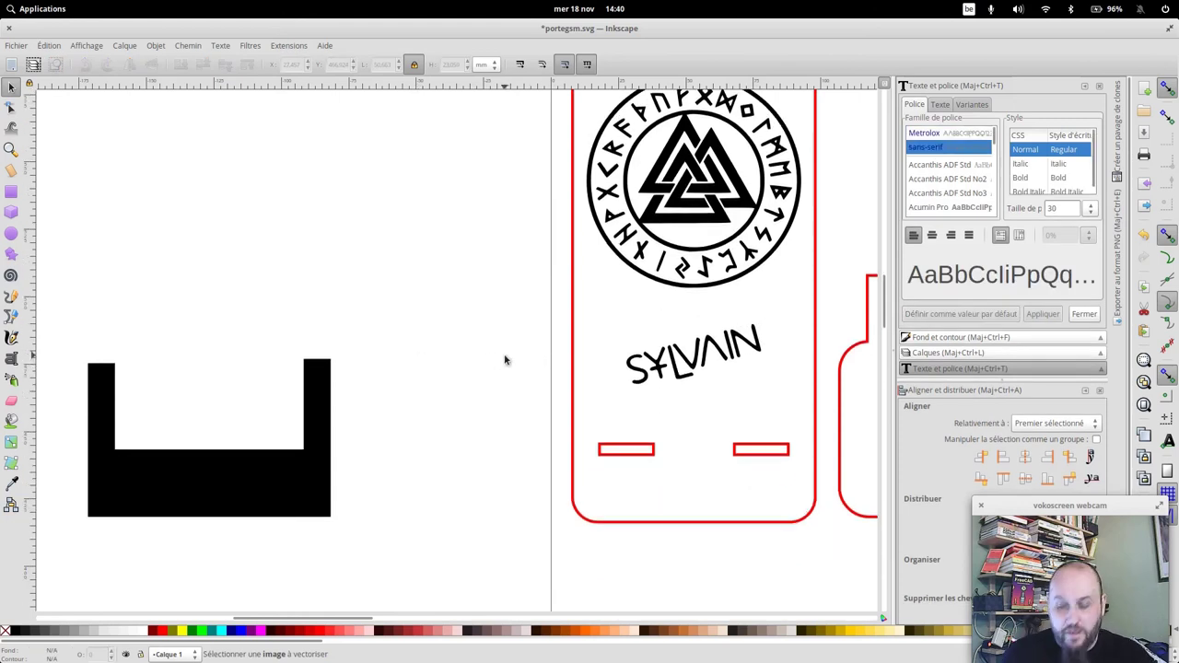
key("minus")
key("minus")
key("minus")
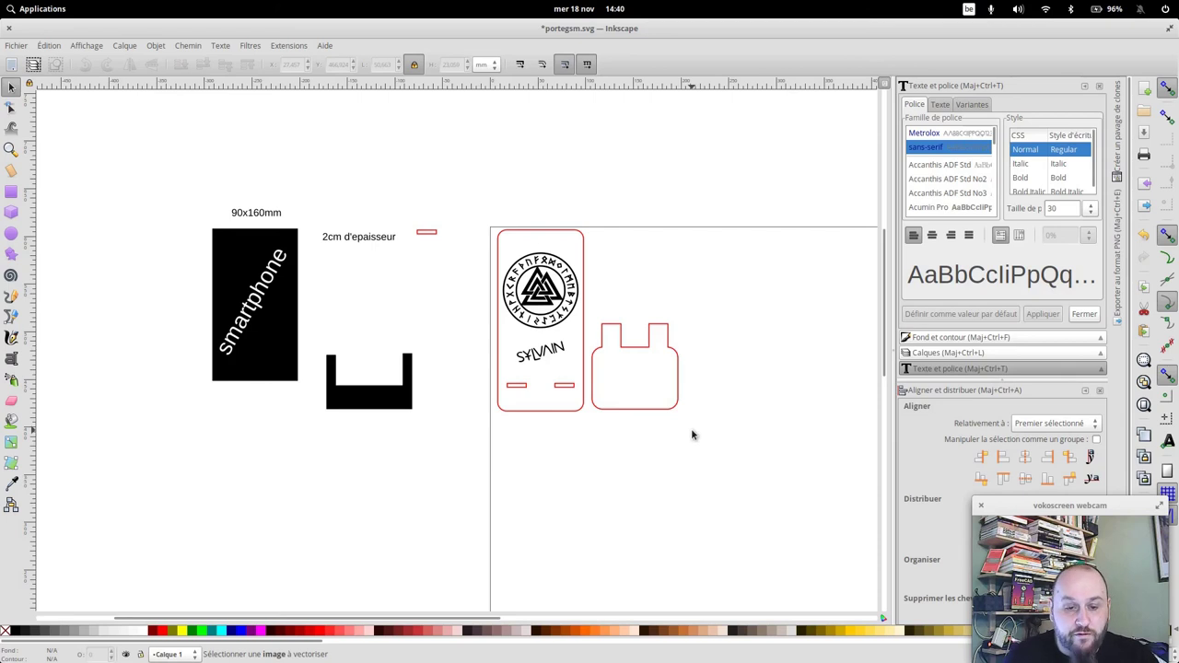
left_click_drag(365, 401, 350, 372)
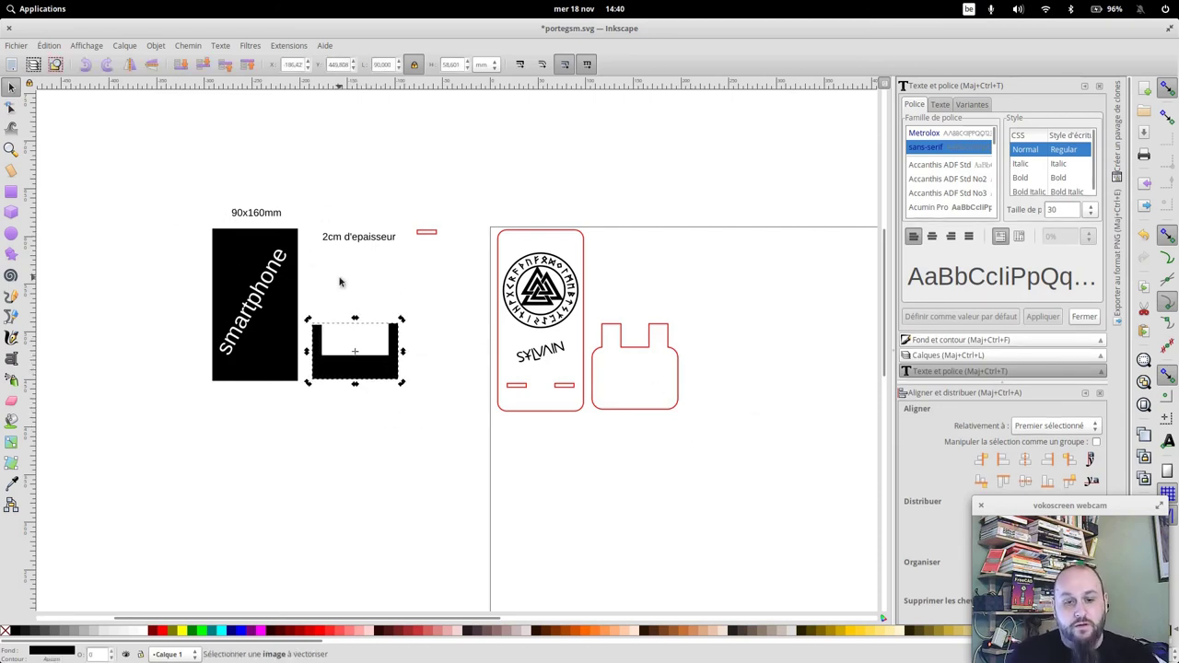
key("Escape")
Paste a slightly smaller copy of the rune emblem left of the smartphone rectangle
key("ctrl+v")
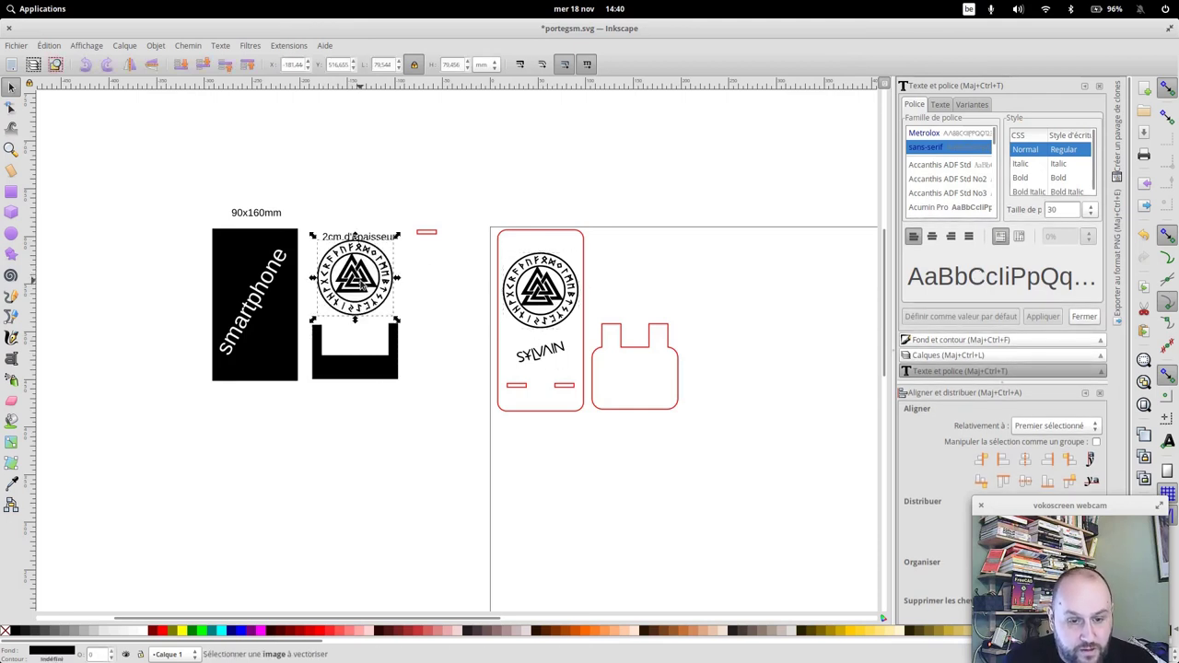
key("less")
key("less")
key("less")
key("less")
left_click_drag(353, 289, 150, 262)
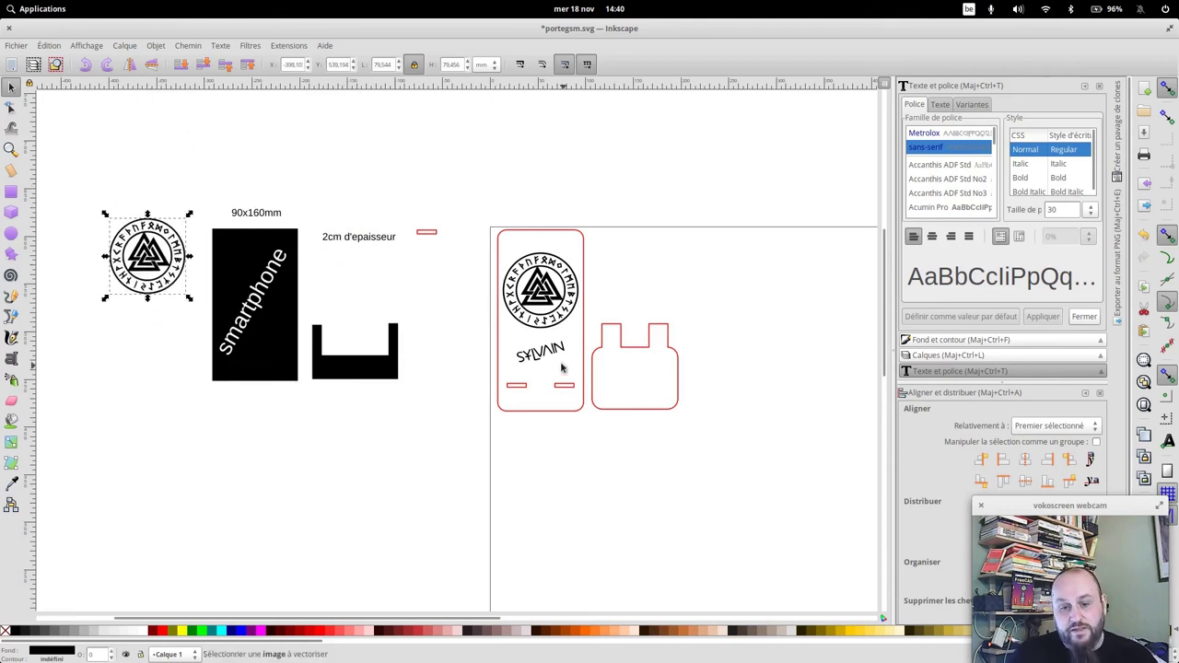
key("Escape")
Paste a copy of the SYLVAIN text beneath the left emblem copy
left_click(526, 352)
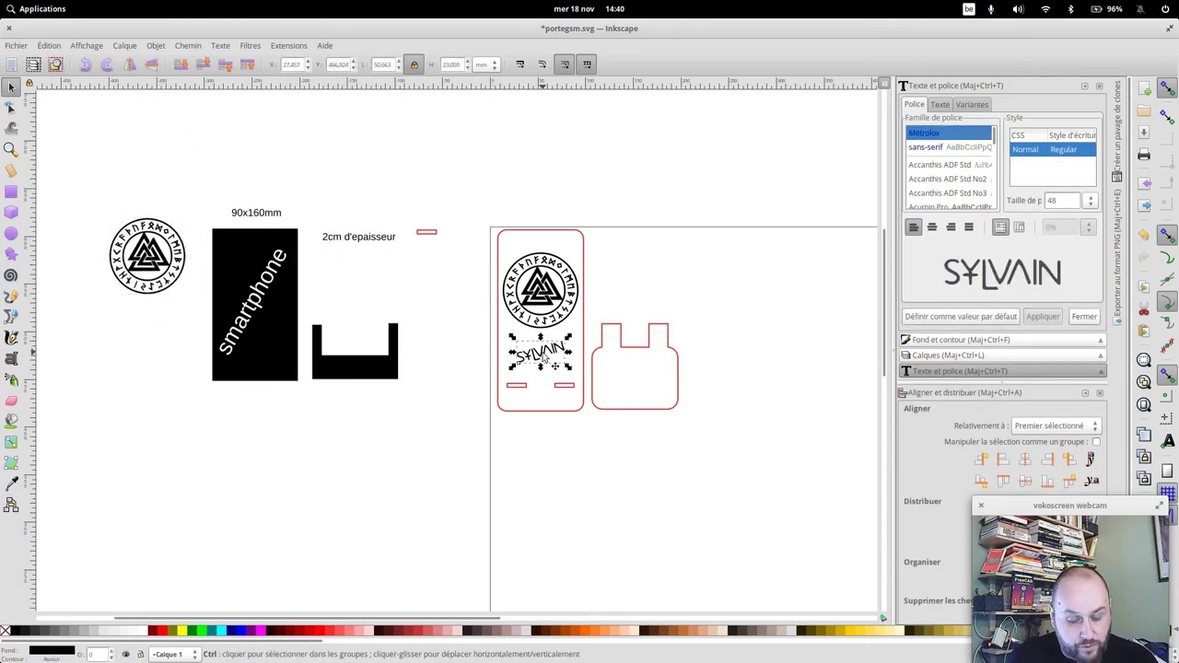
left_click(146, 356)
key("ctrl+v")
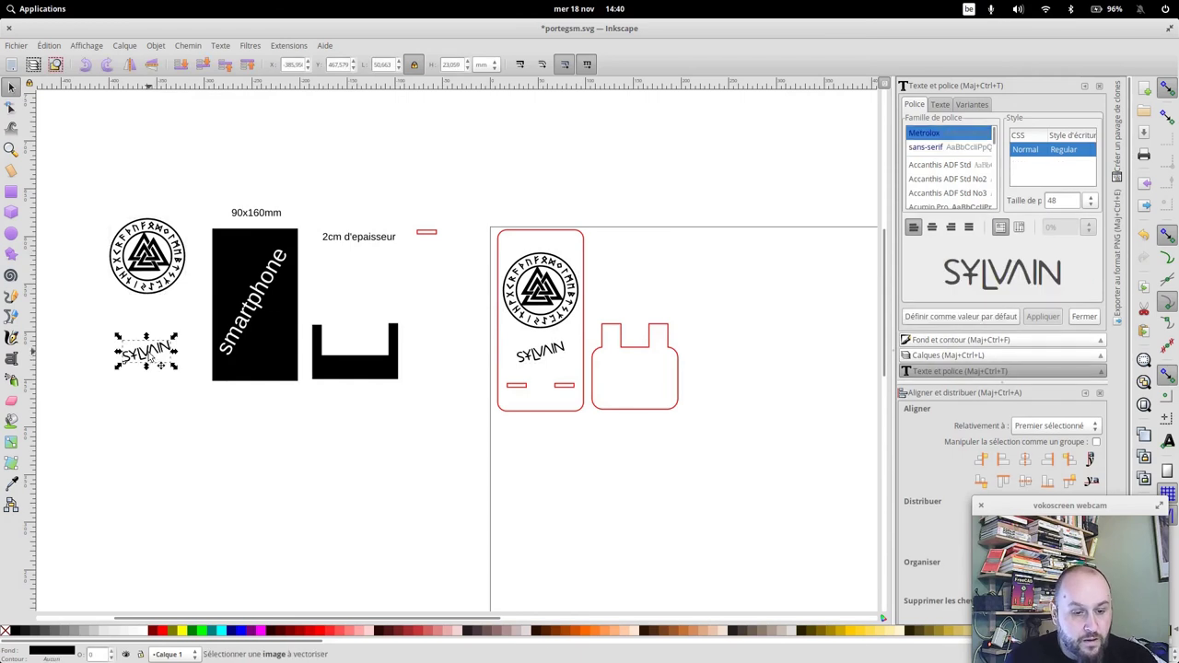
left_click_drag(149, 358, 149, 330)
left_click(307, 461)
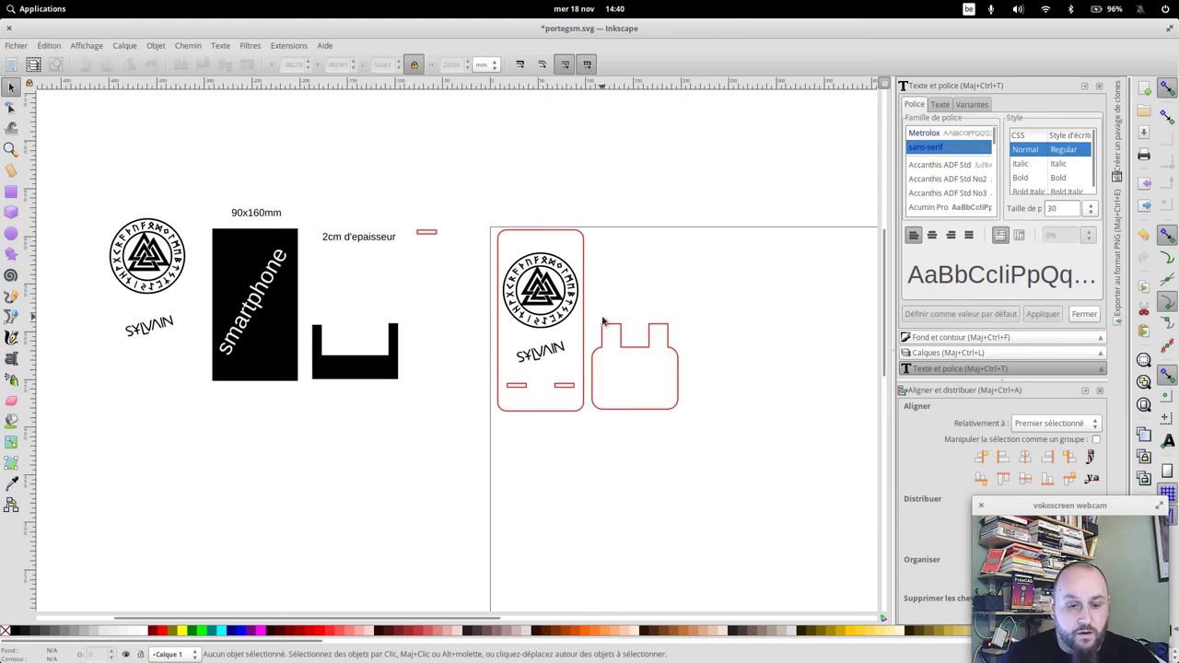
Test the smartphone shape against the red plate, then save the drawing as portegsm.svg
left_click_drag(282, 337, 573, 339)
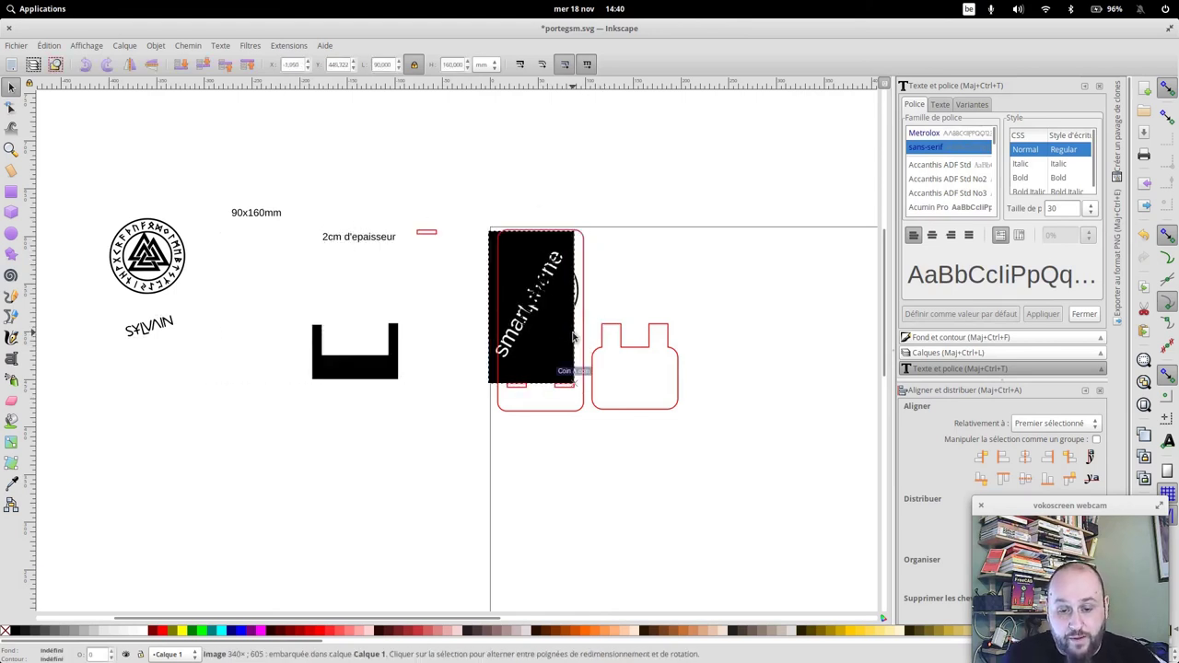
left_click_drag(572, 339, 288, 348)
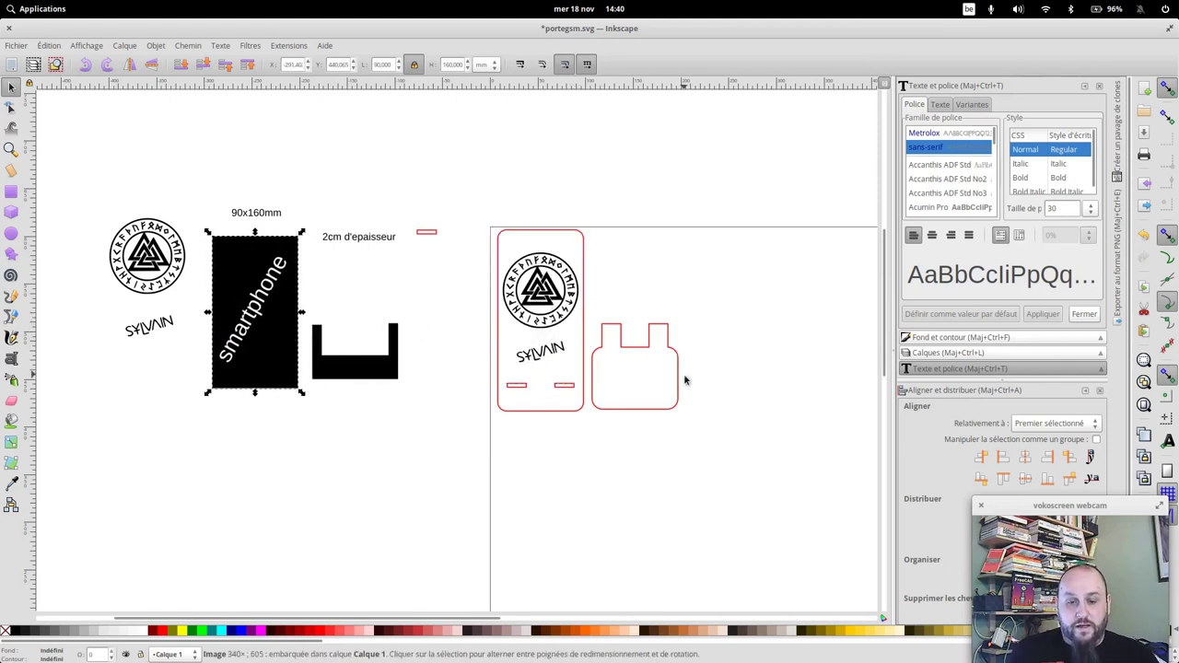
scroll(684, 378, "up", 2)
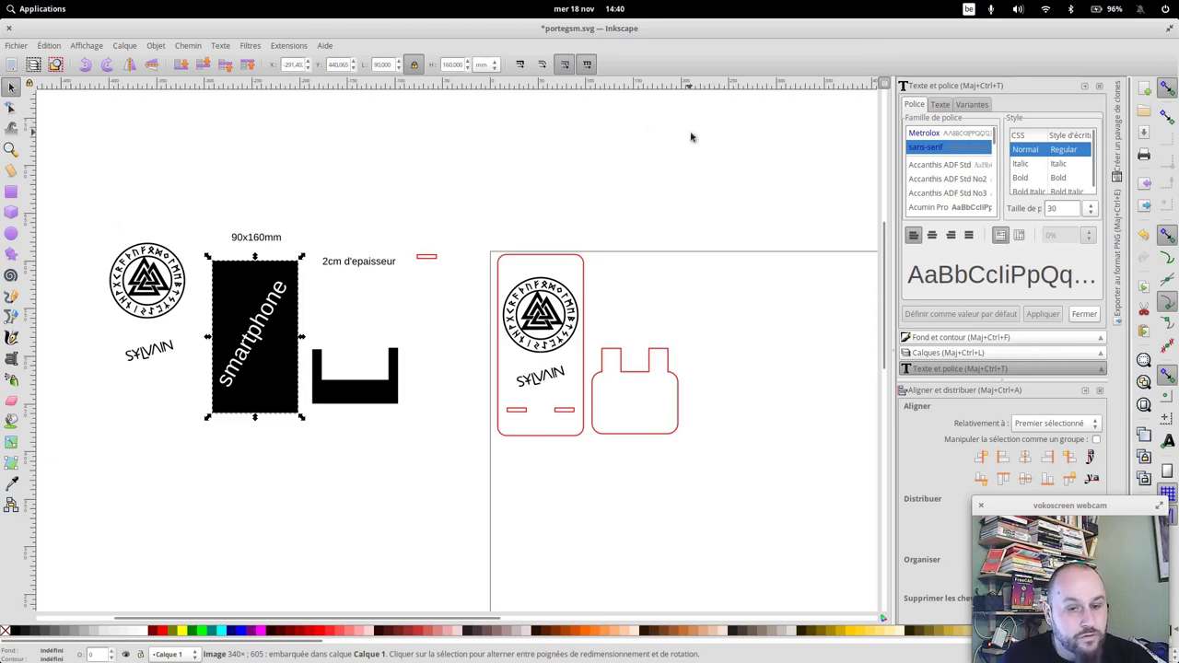
key("ctrl+s")
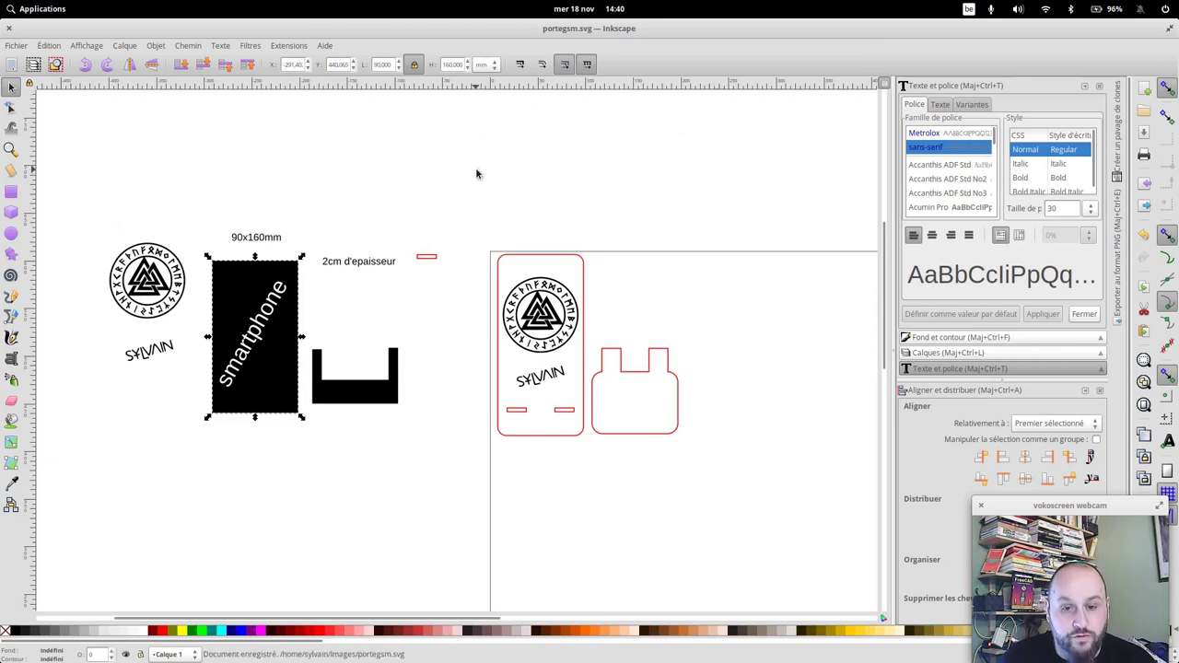
left_click(18, 45)
mouse_move(48, 102)
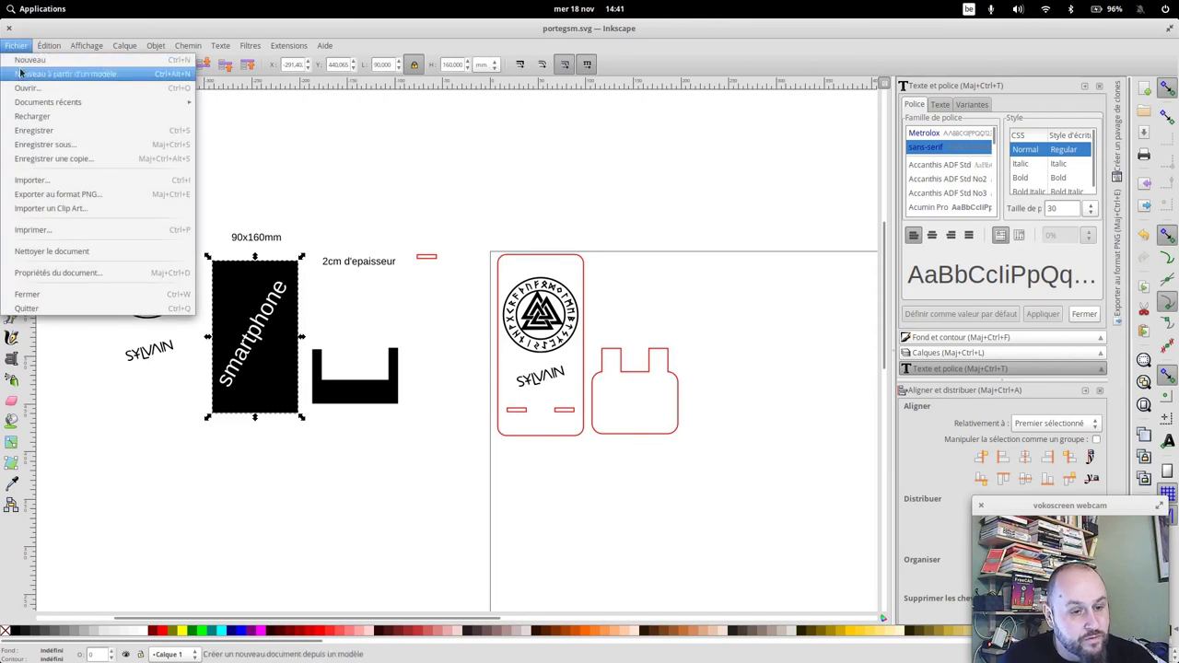
Save the drawing as portegsm.pdf in PDF format with texts converted to paths
left_click(46, 146)
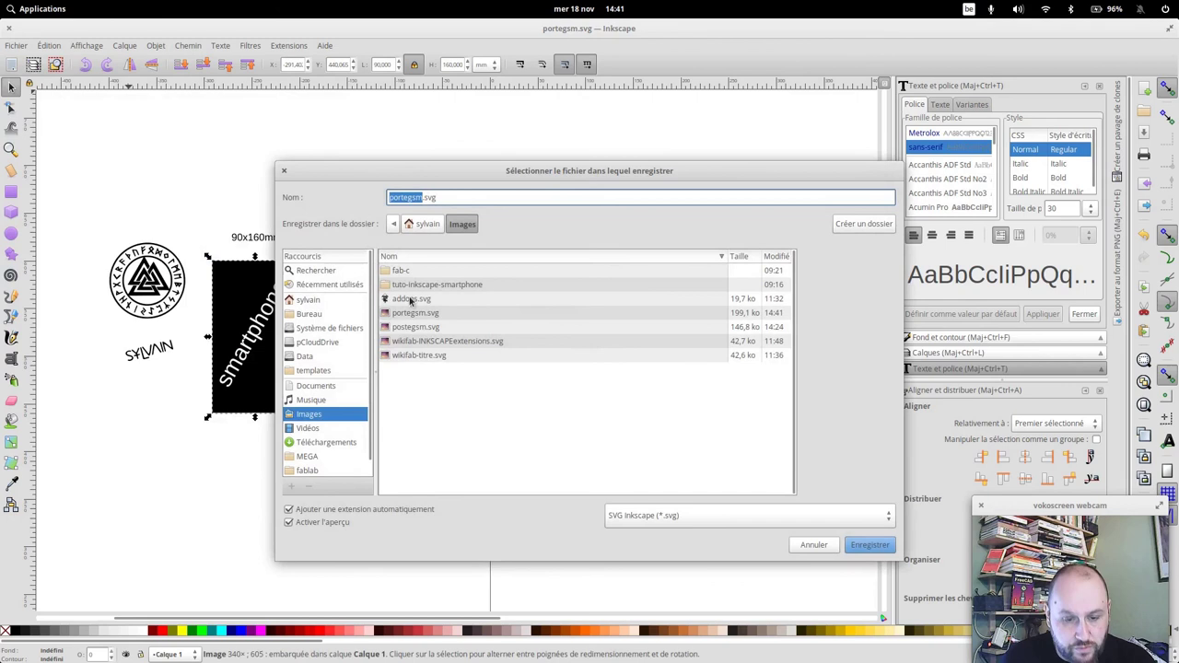
left_click(648, 512)
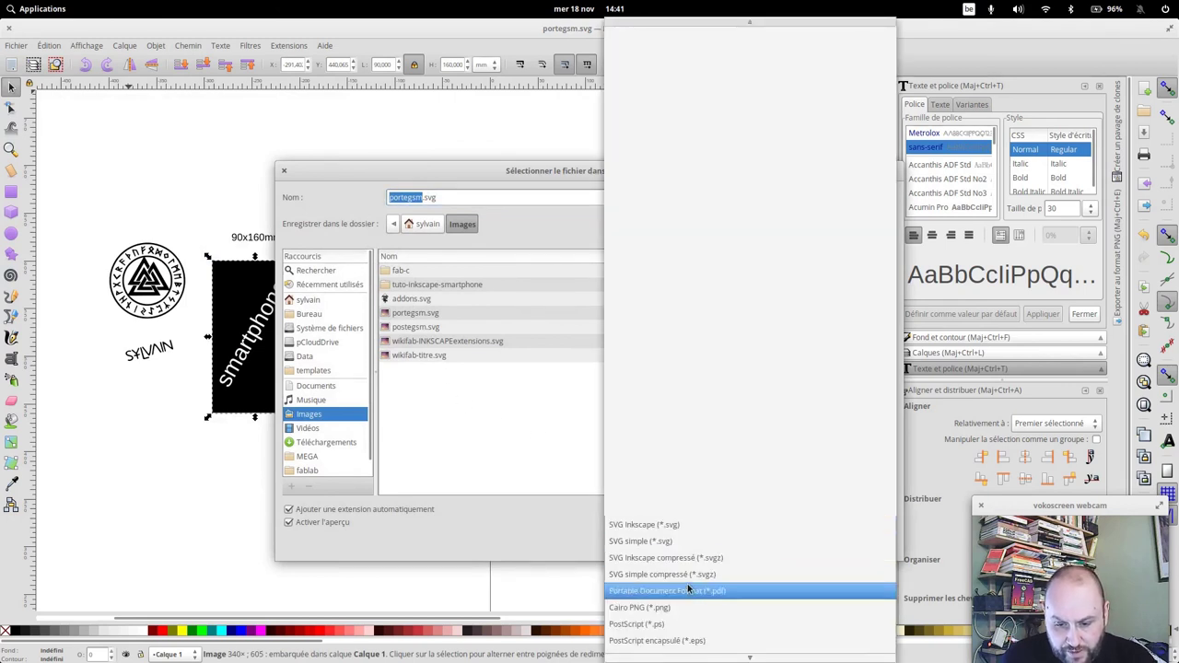
left_click(687, 586)
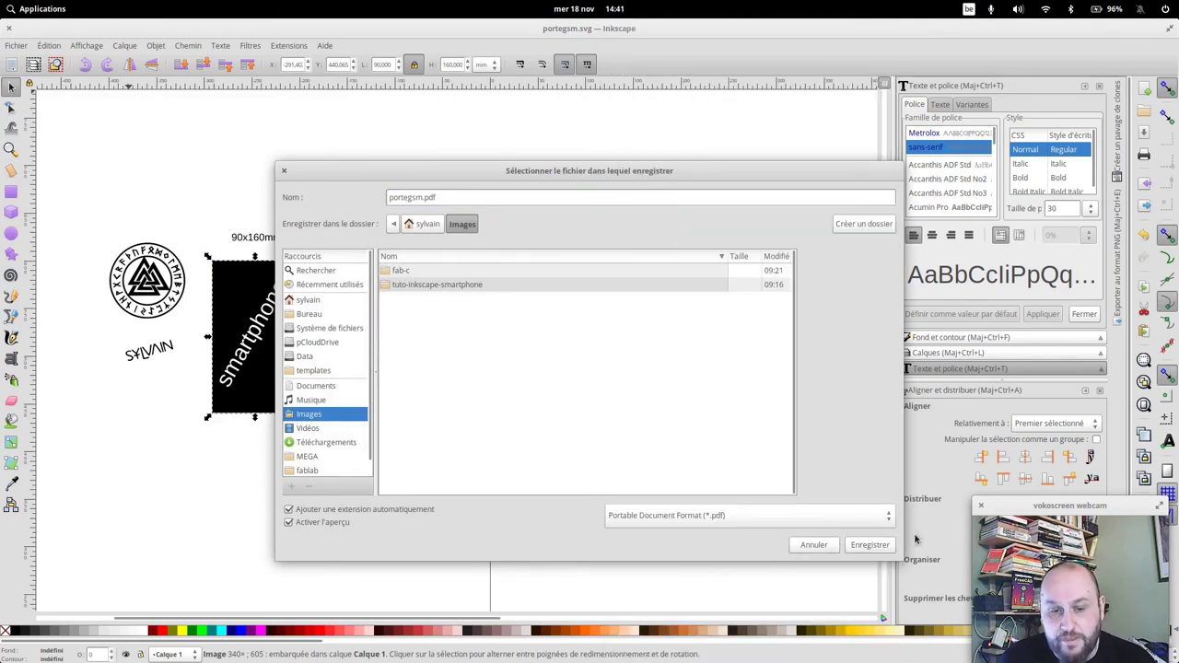
left_click(871, 544)
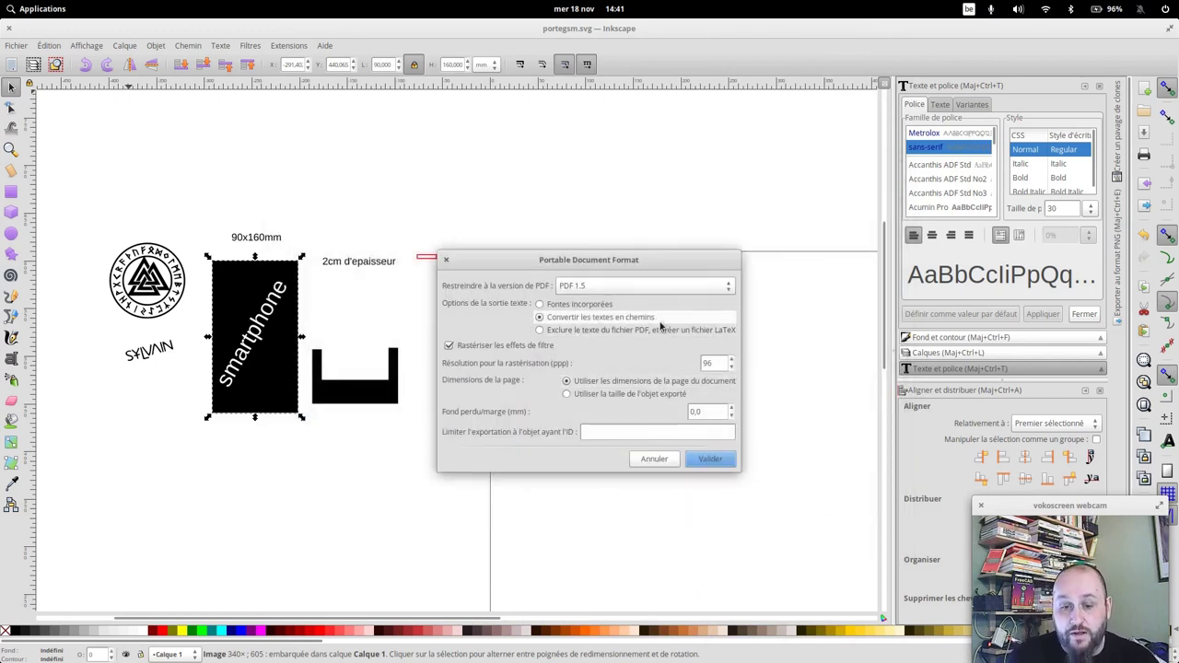
left_click(712, 460)
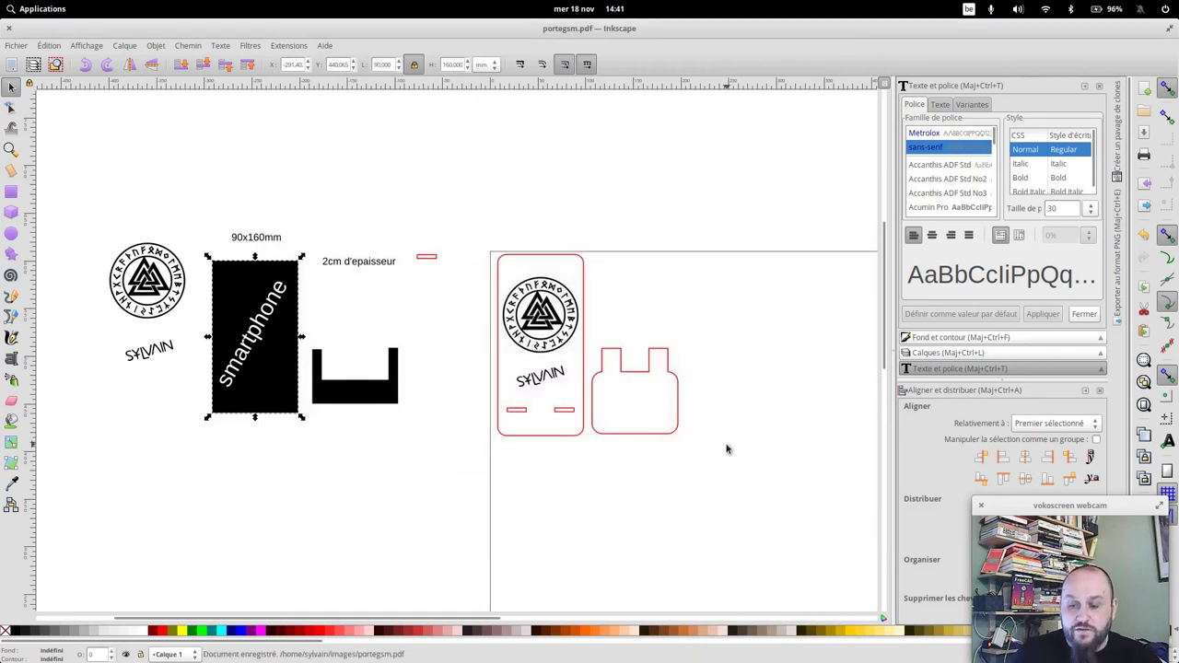
mouse_move(739, 495)
left_mouse_down()
mouse_move(476, 229)
mouse_move(481, 259)
left_mouse_up()
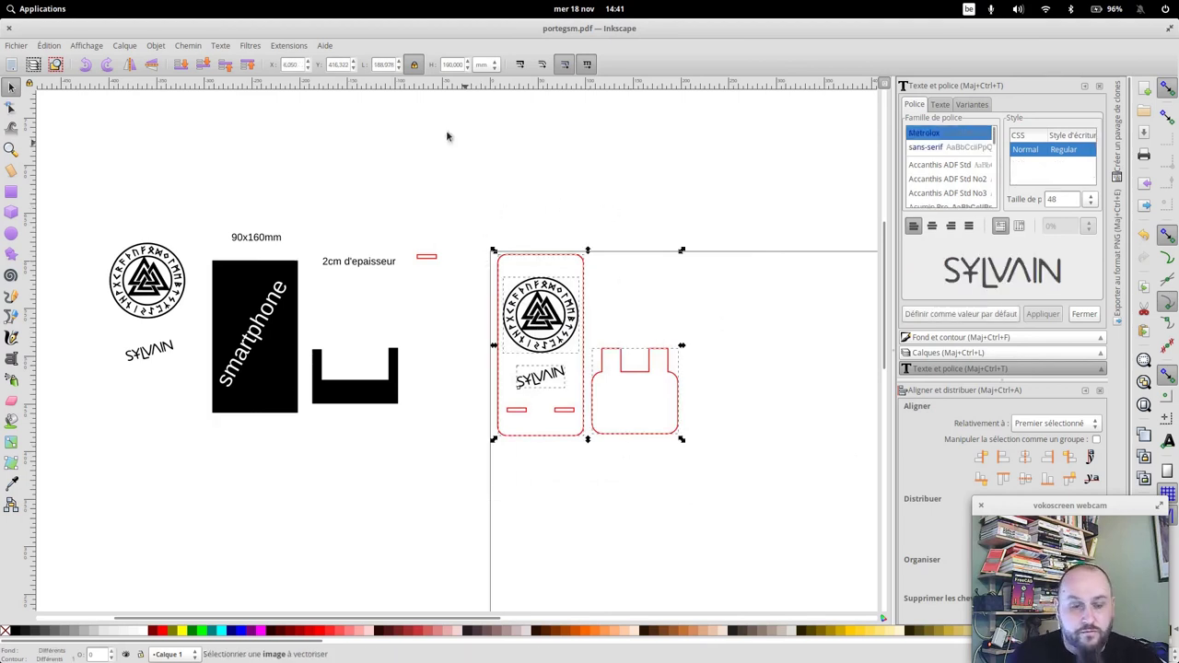
Convert the selected red cut layout objects to paths
left_click(188, 45)
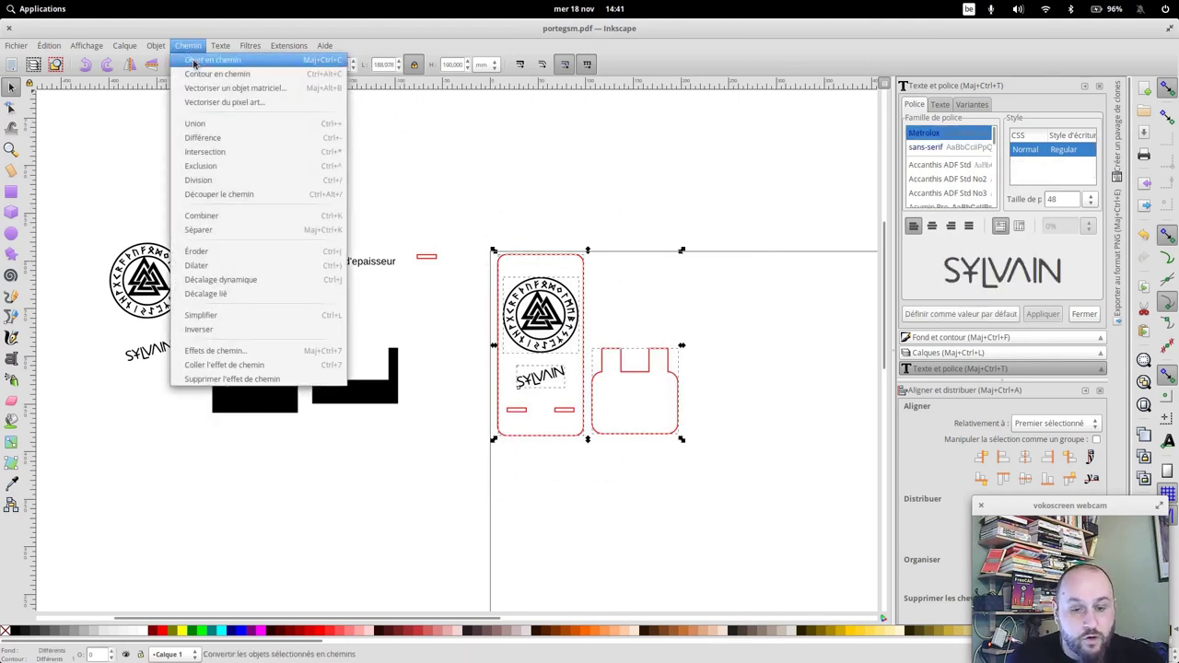
left_click(212, 58)
left_click(734, 161)
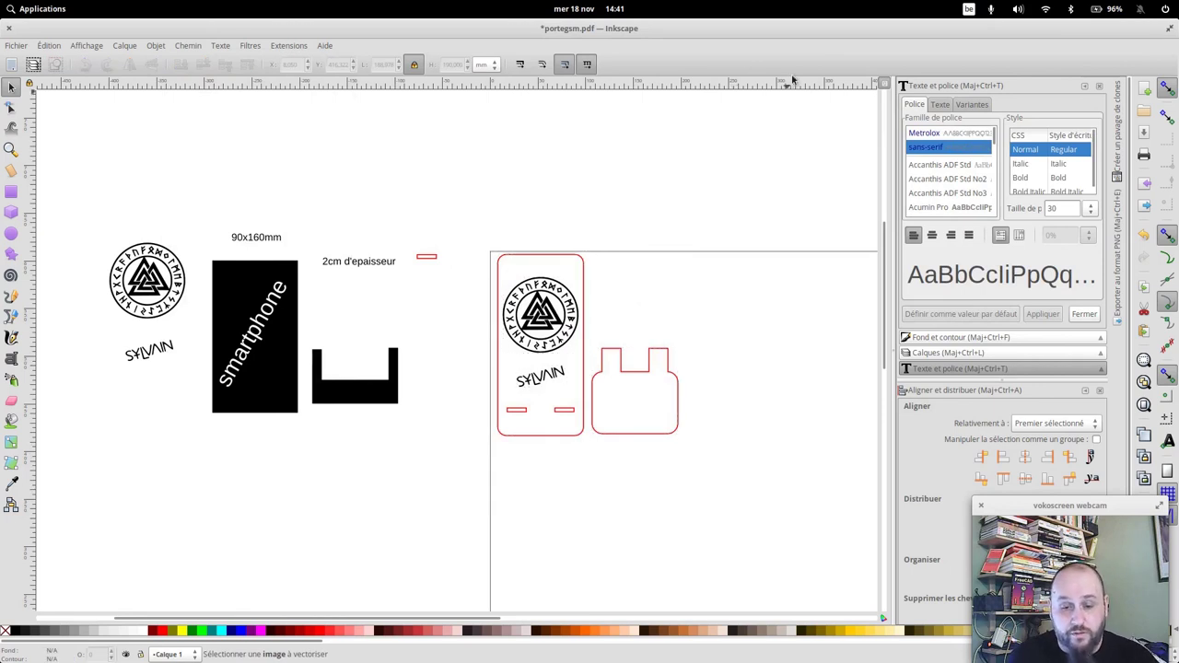
left_click_drag(717, 496, 477, 211)
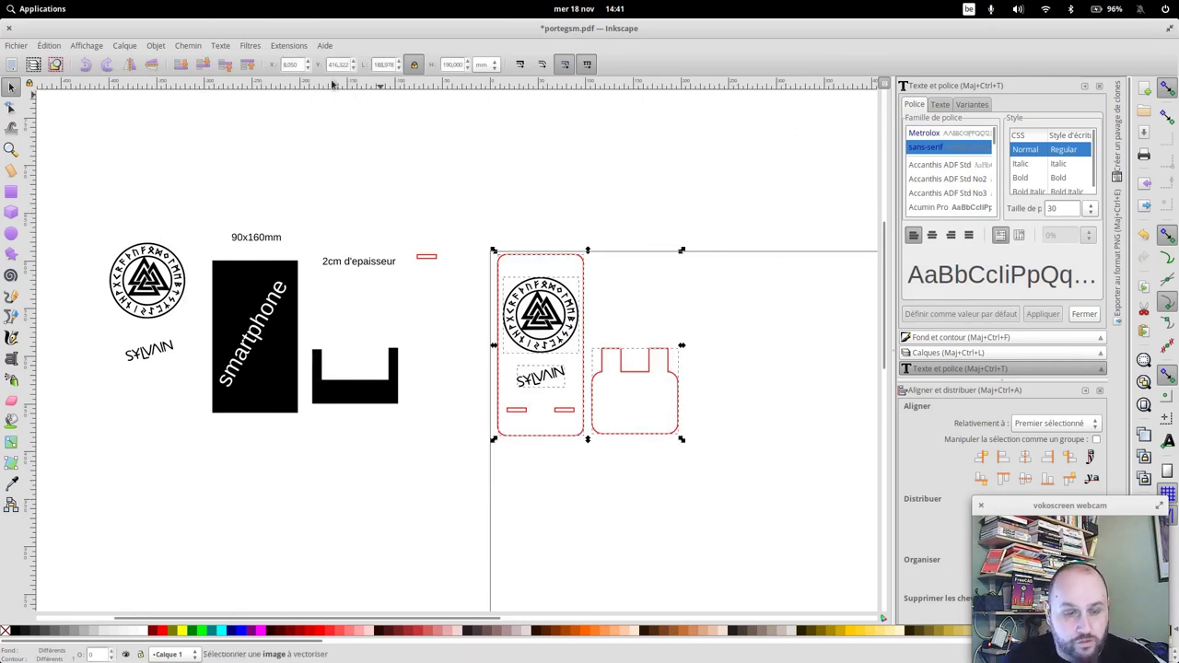
Resave the layout over the existing portegsm.pdf, confirming the export options
left_click(16, 45)
left_click(46, 147)
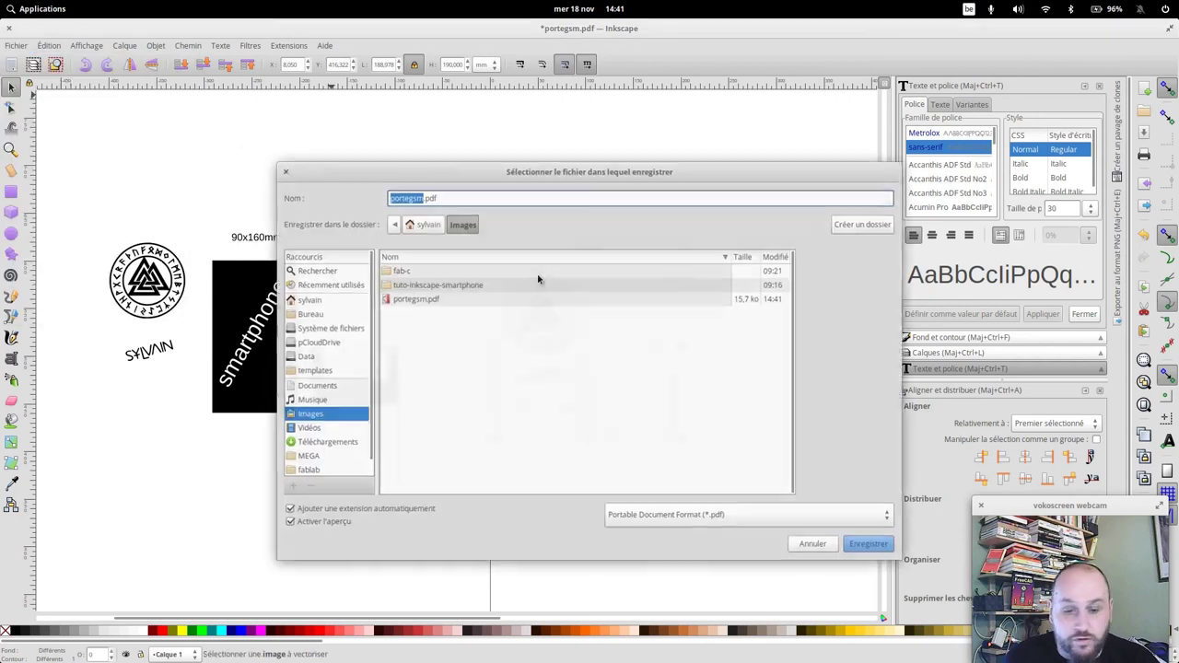
left_click(449, 298)
left_click(869, 547)
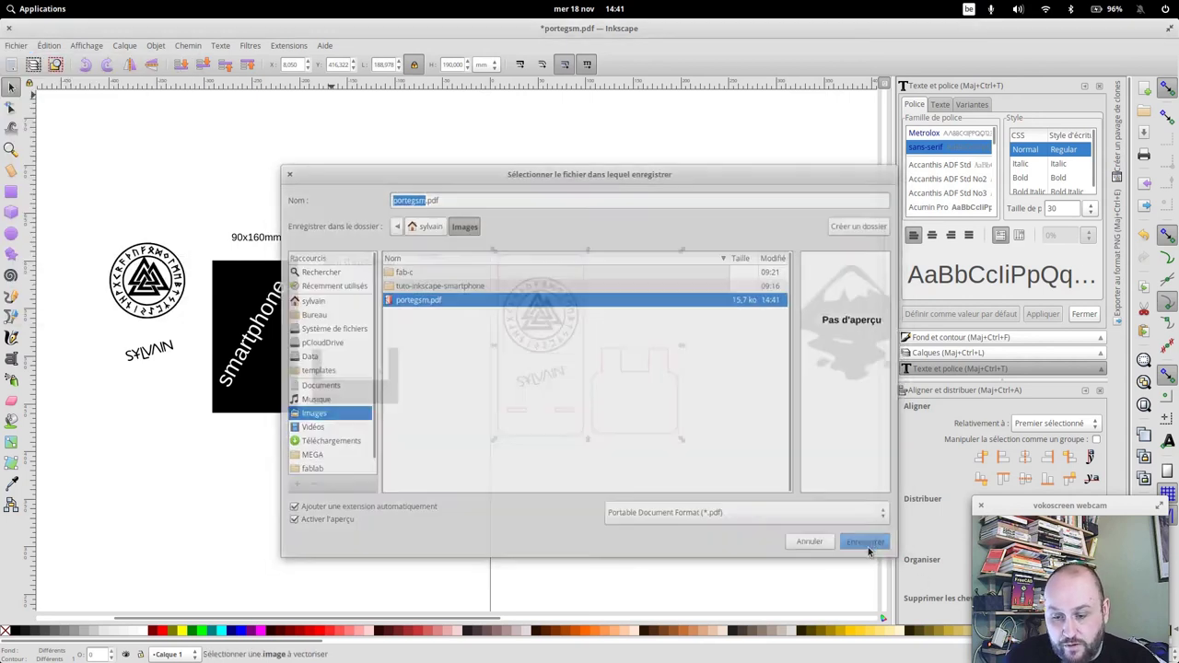
left_click(724, 462)
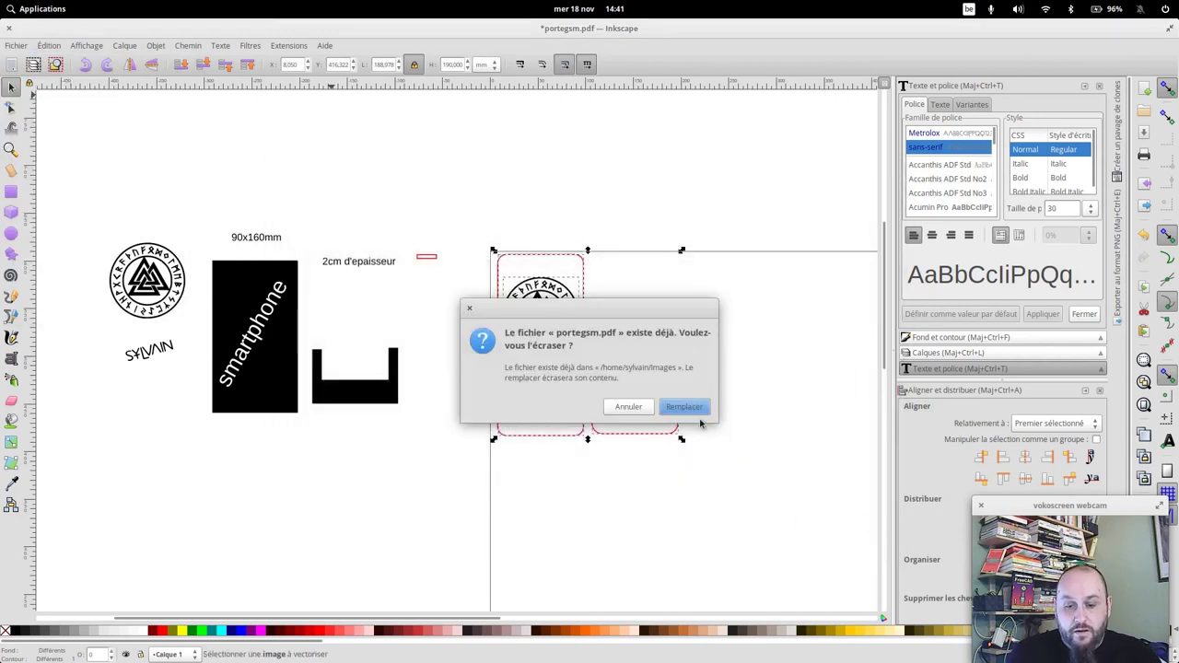
left_click(686, 408)
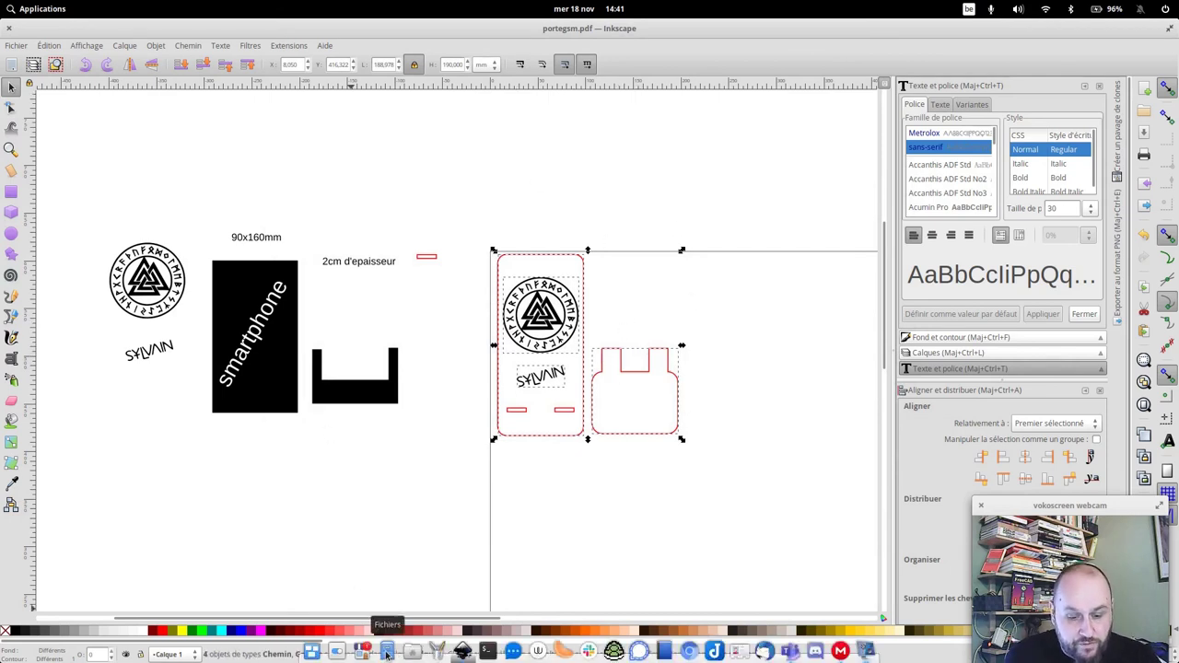
Open the file manager at the Images folder
left_click(388, 653)
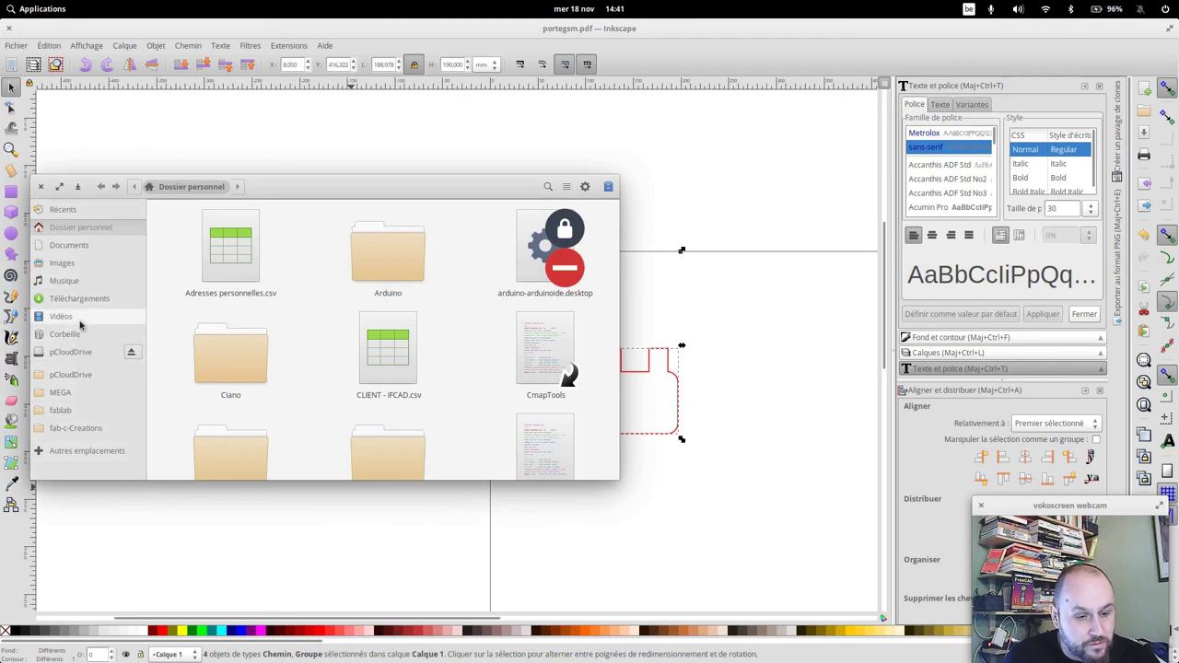
left_click(67, 264)
scroll(403, 293, "down", 2)
scroll(406, 297, "down", 3)
scroll(407, 303, "down", 1)
scroll(409, 307, "up", 2)
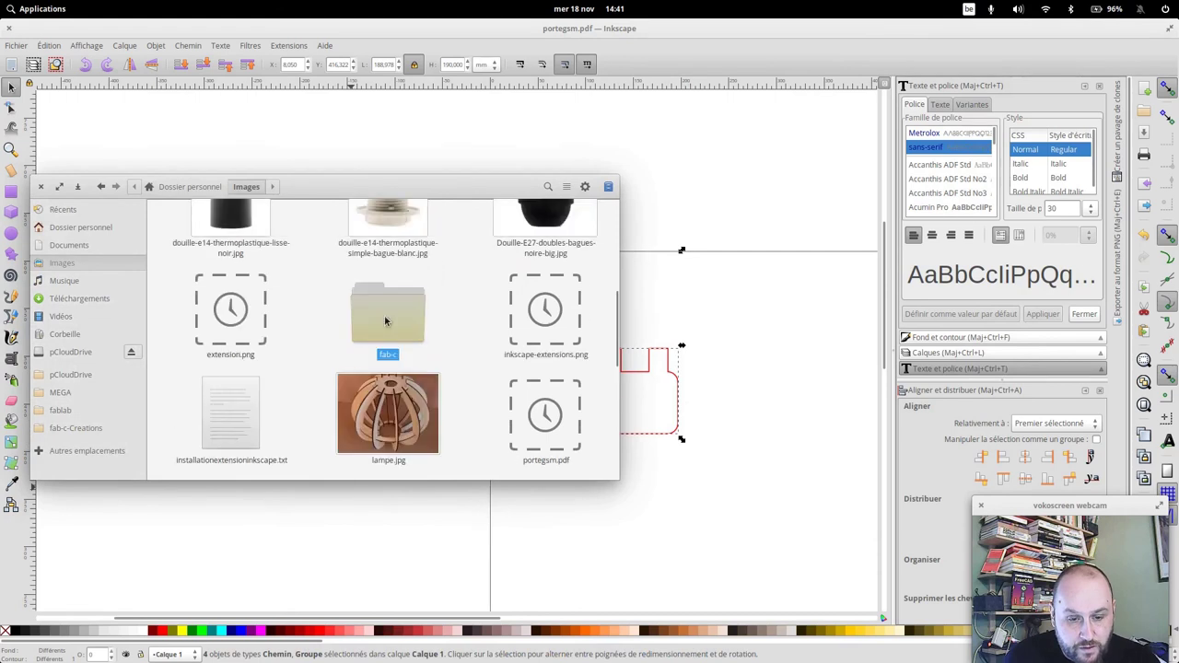
Browse the fab-c and tuto-inkscape-smartphone subfolders, then return to Images showing portegsm.pdf
double_click(384, 315)
left_click(246, 187)
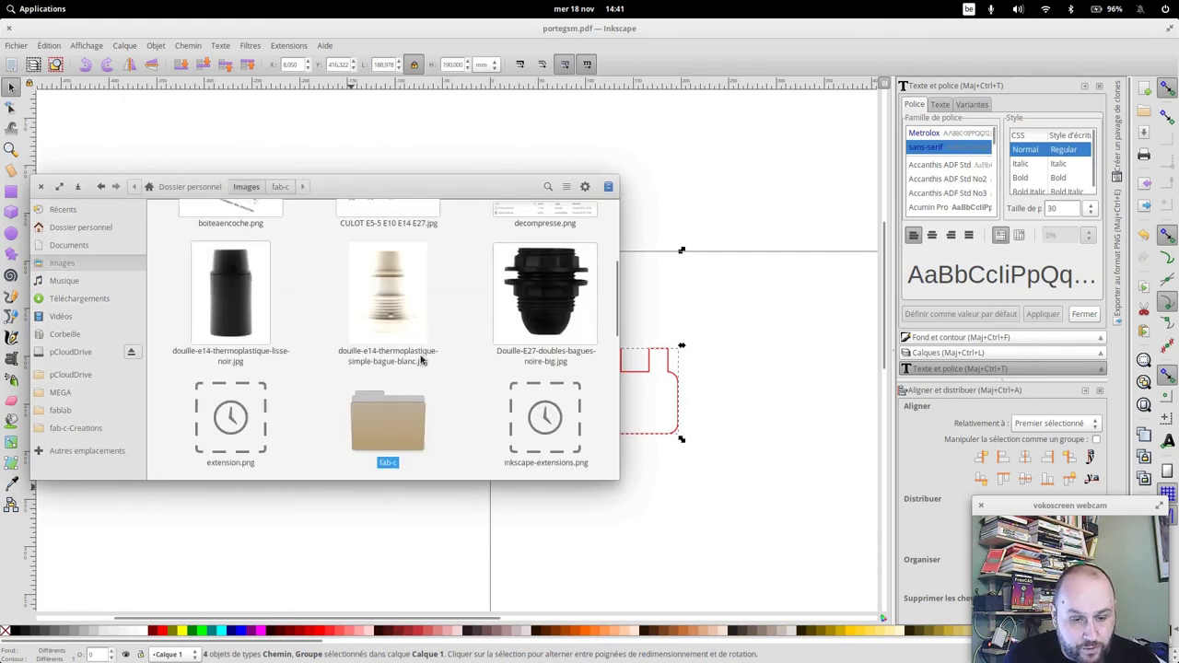
scroll(242, 334, "down", 2)
scroll(243, 334, "down", 2)
scroll(243, 333, "down", 2)
double_click(243, 334)
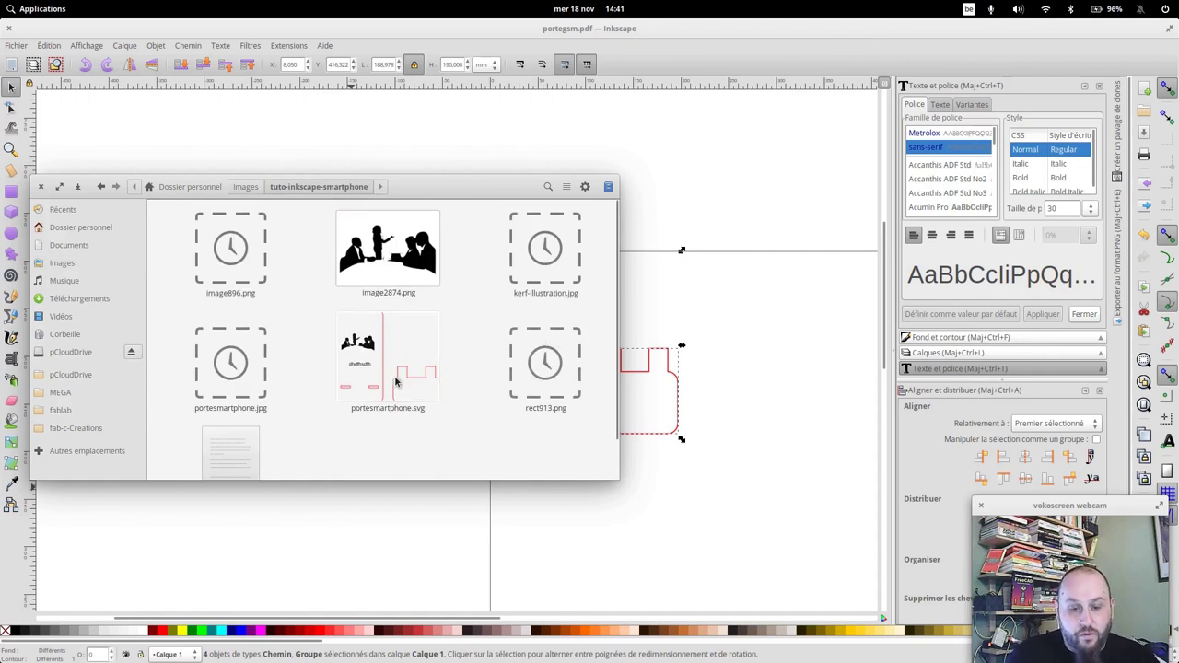
scroll(395, 373, "down", 1)
scroll(395, 373, "down", 1)
scroll(394, 376, "up", 2)
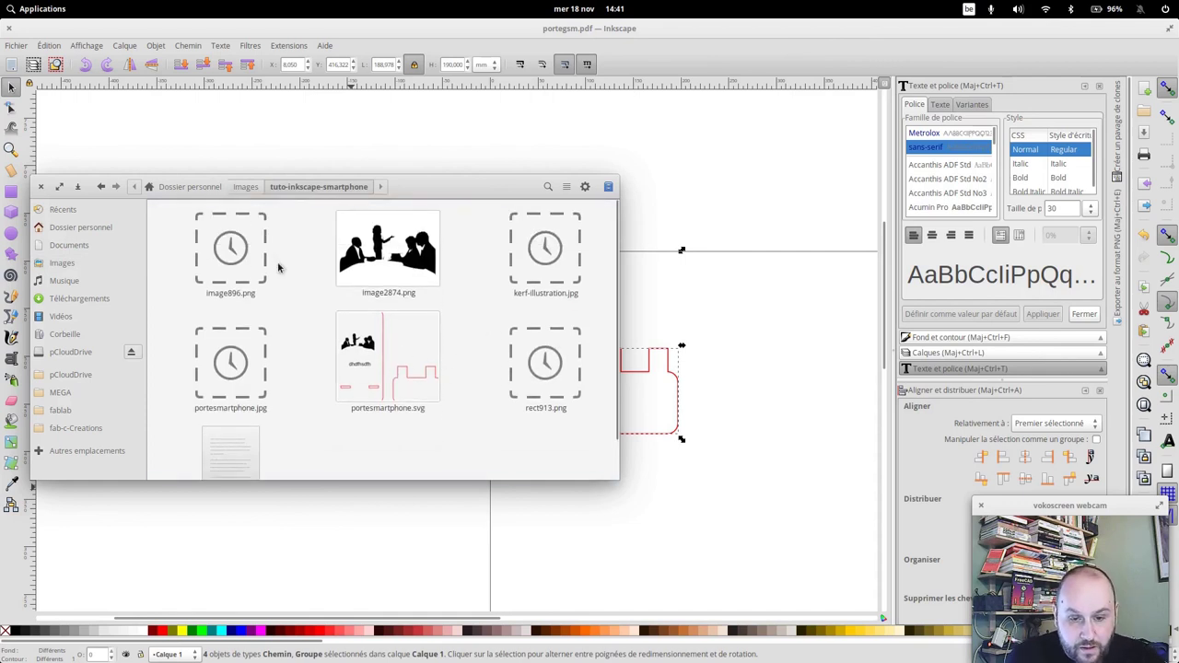
left_click(243, 189)
scroll(379, 343, "down", 1)
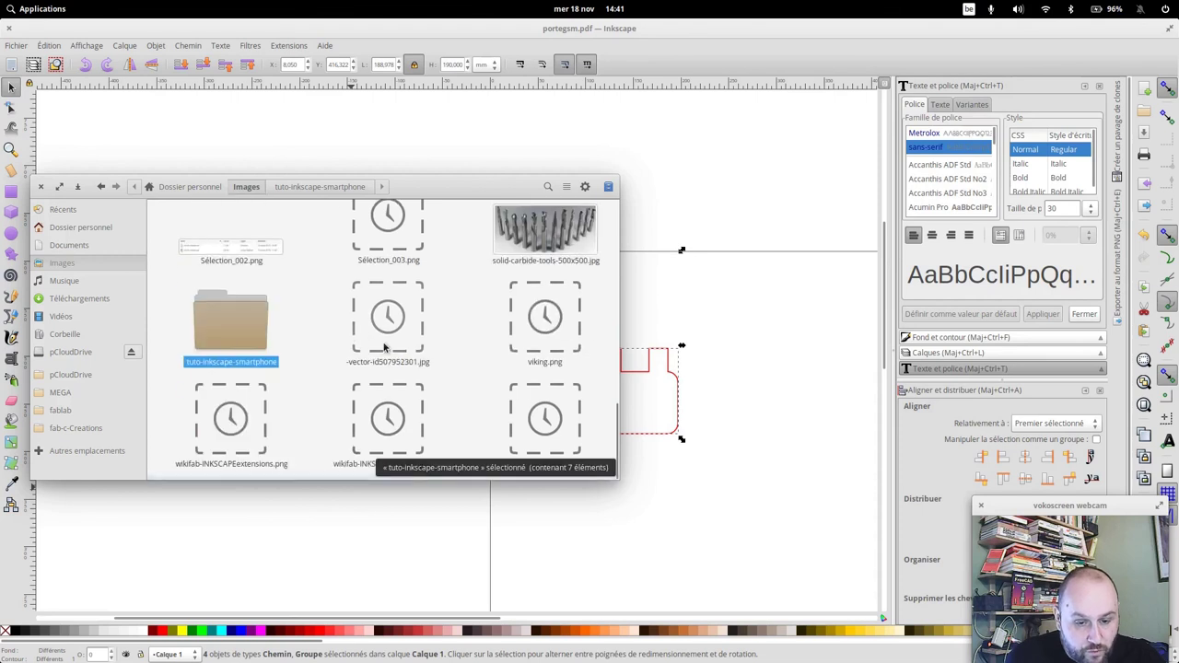
scroll(498, 406, "up", 1)
scroll(488, 387, "up", 2)
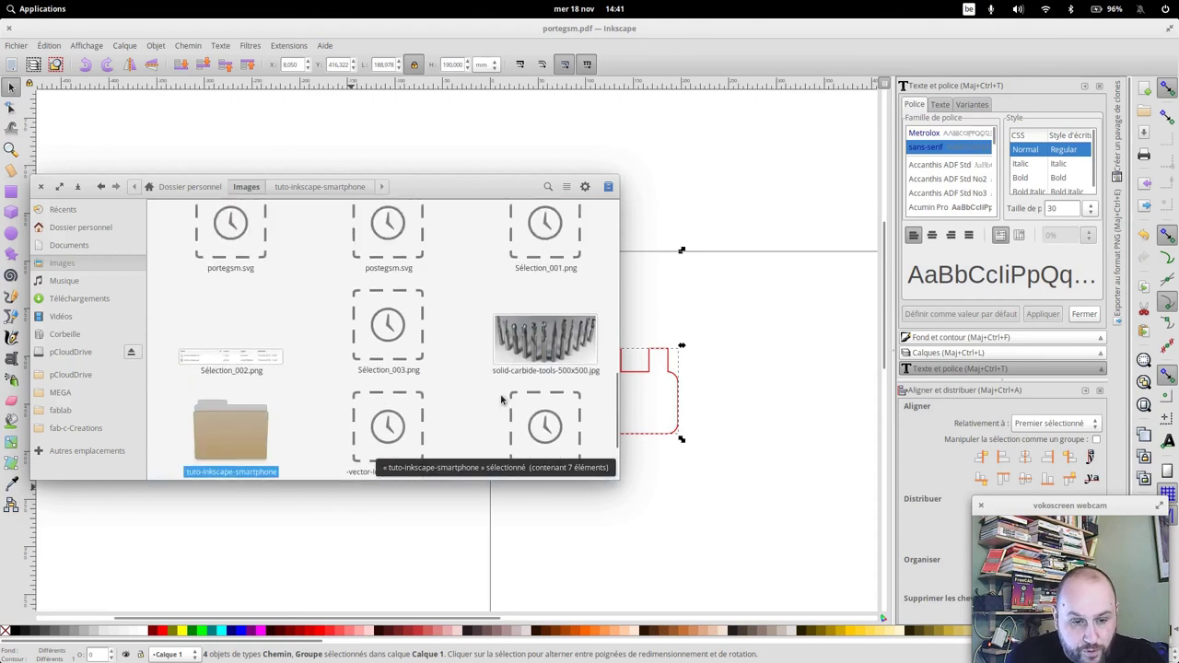
scroll(443, 341, "up", 1)
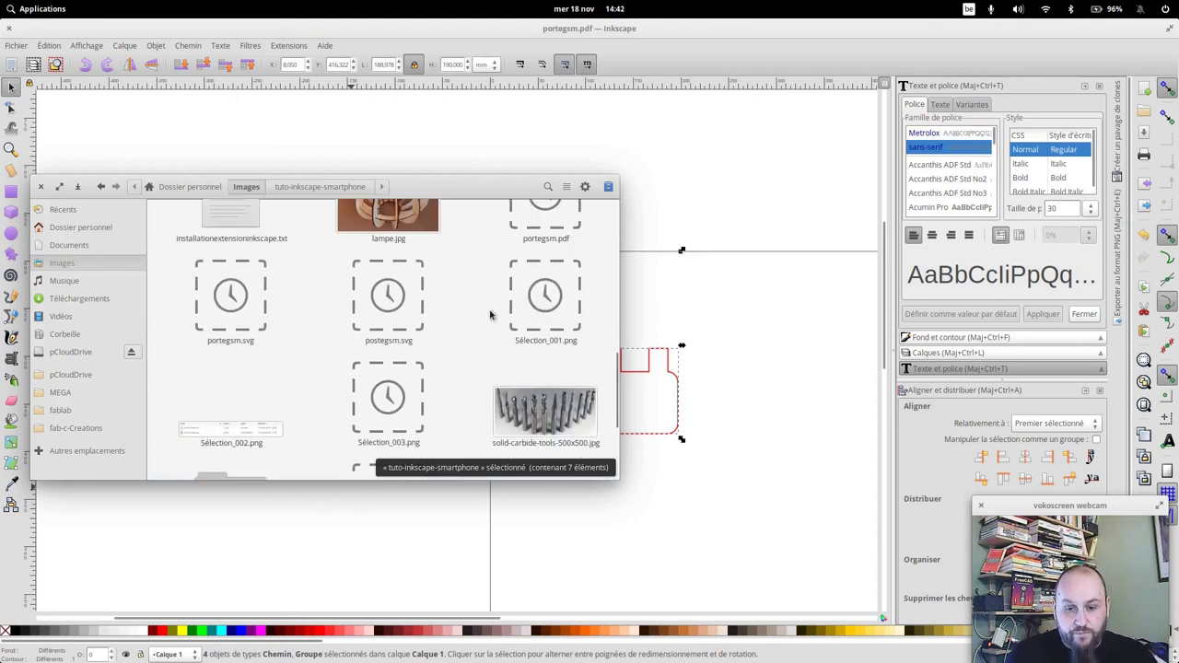
scroll(493, 316, "up", 2)
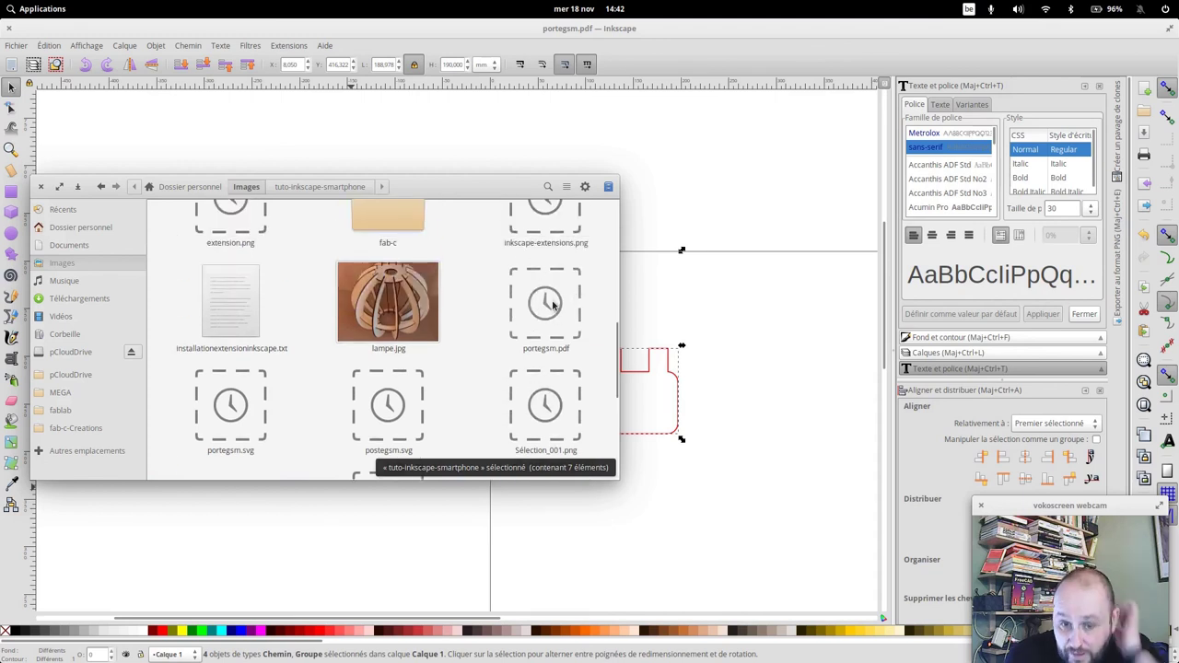
double_click(554, 311)
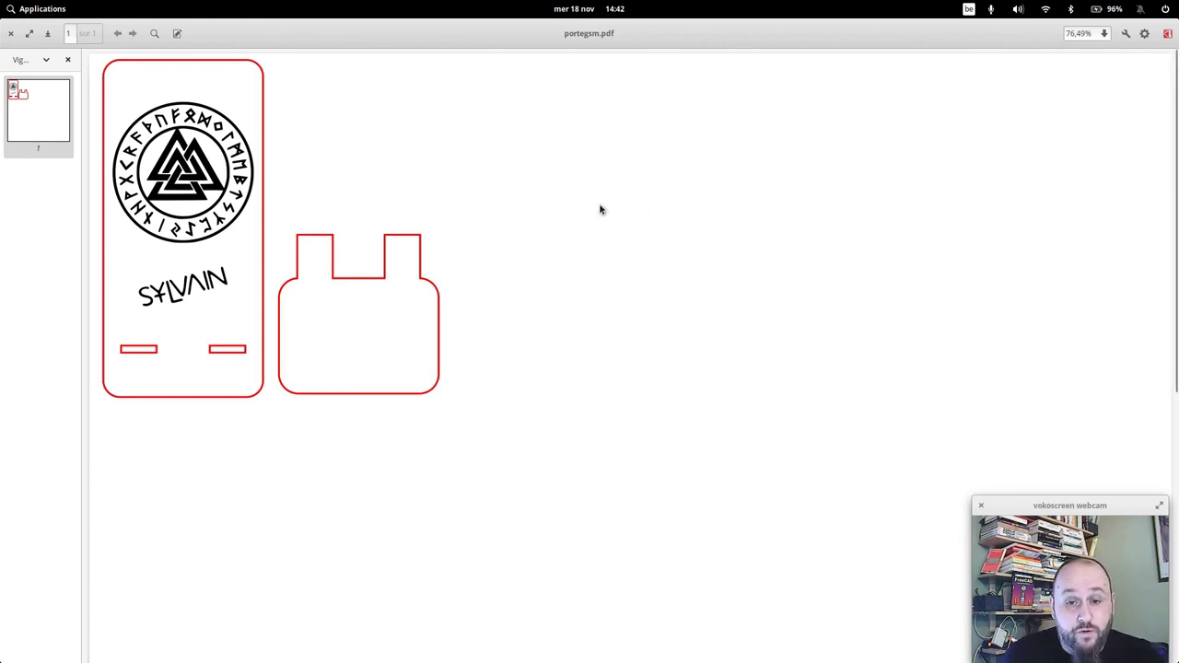
scroll(405, 341, "down", 5)
scroll(424, 331, "up", 5)
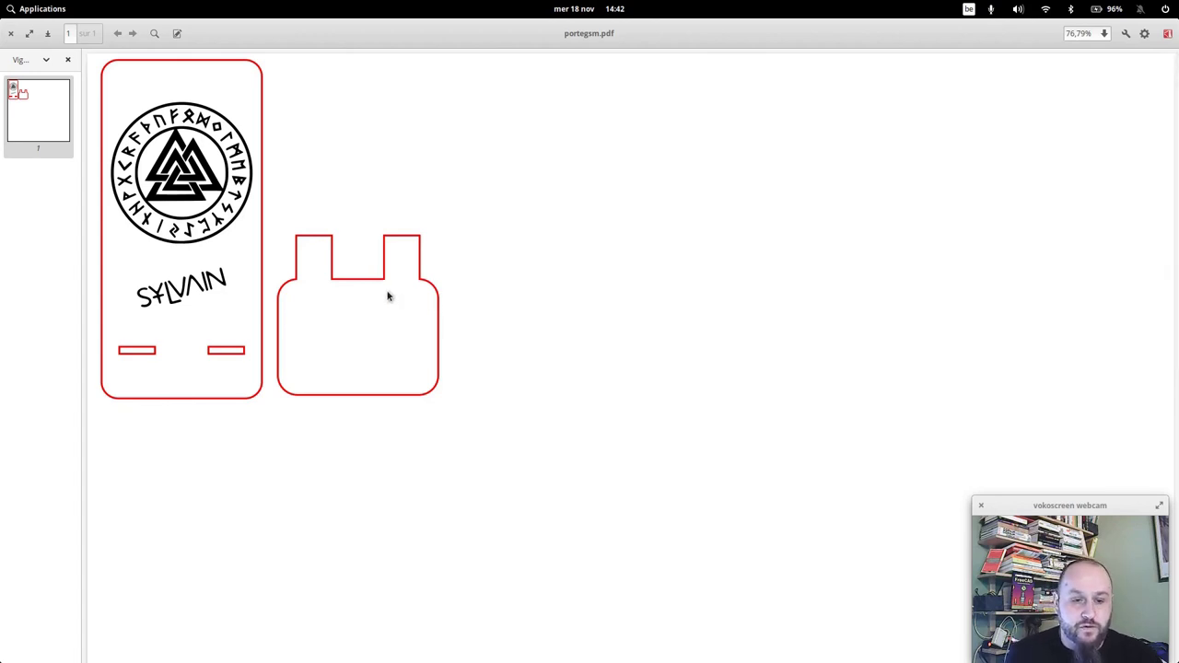
scroll(548, 253, "down", 5)
scroll(552, 252, "up", 5)
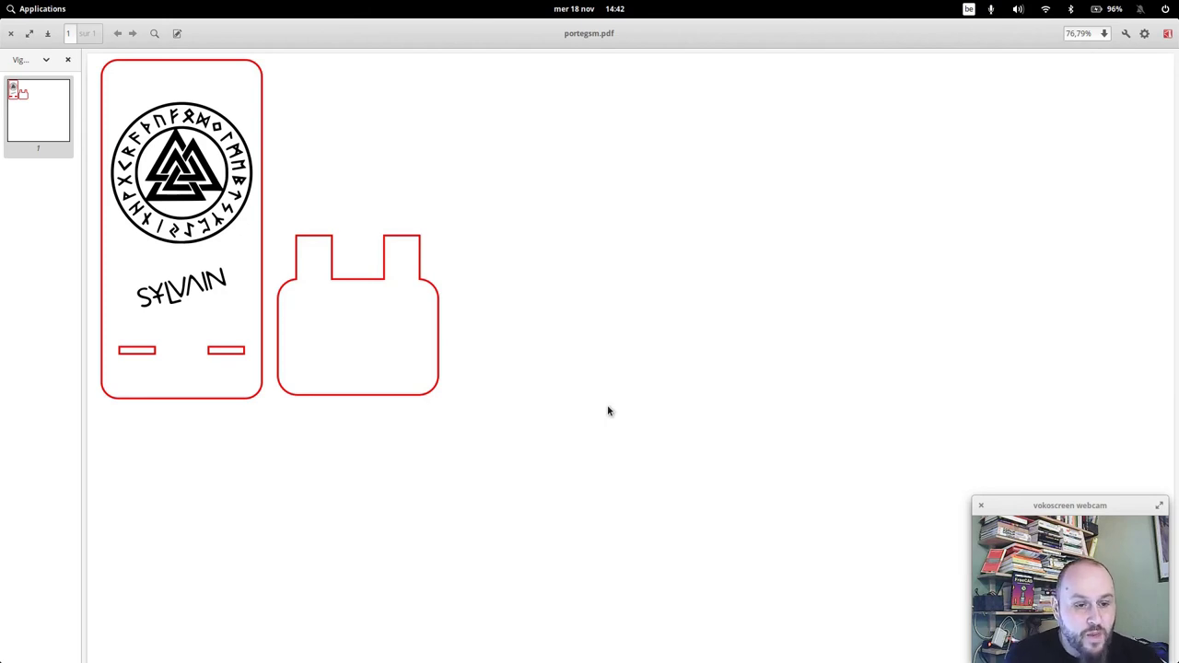
left_click(11, 35)
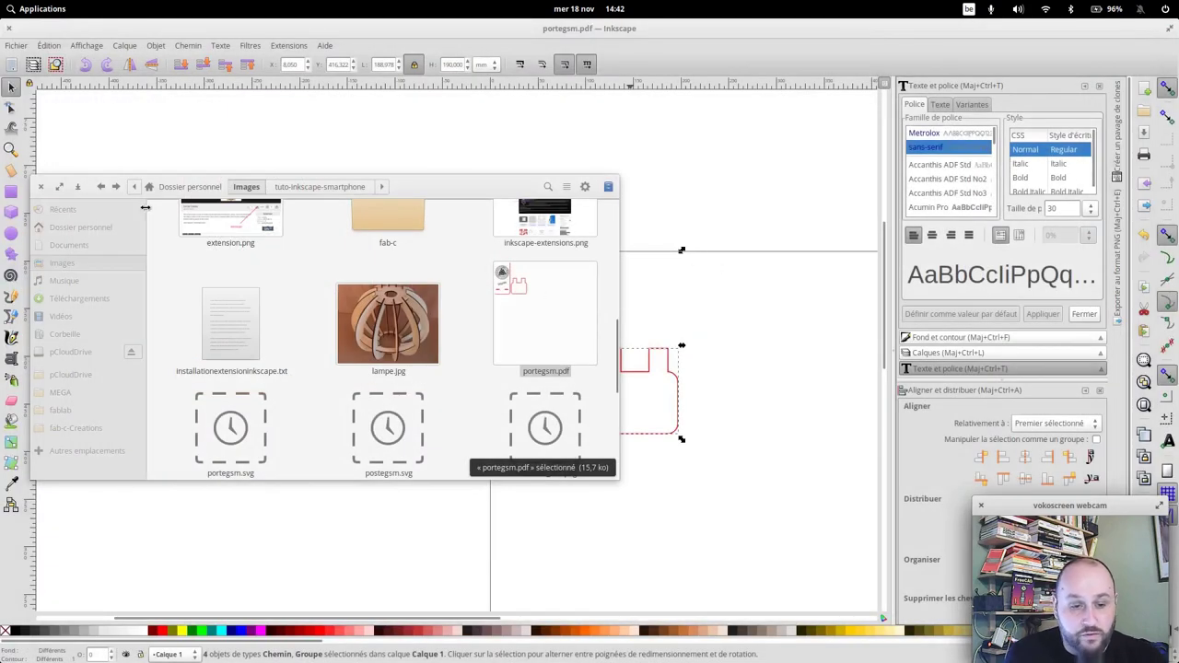
Close the Files window and deselect everything on the Inkscape canvas
left_click(41, 187)
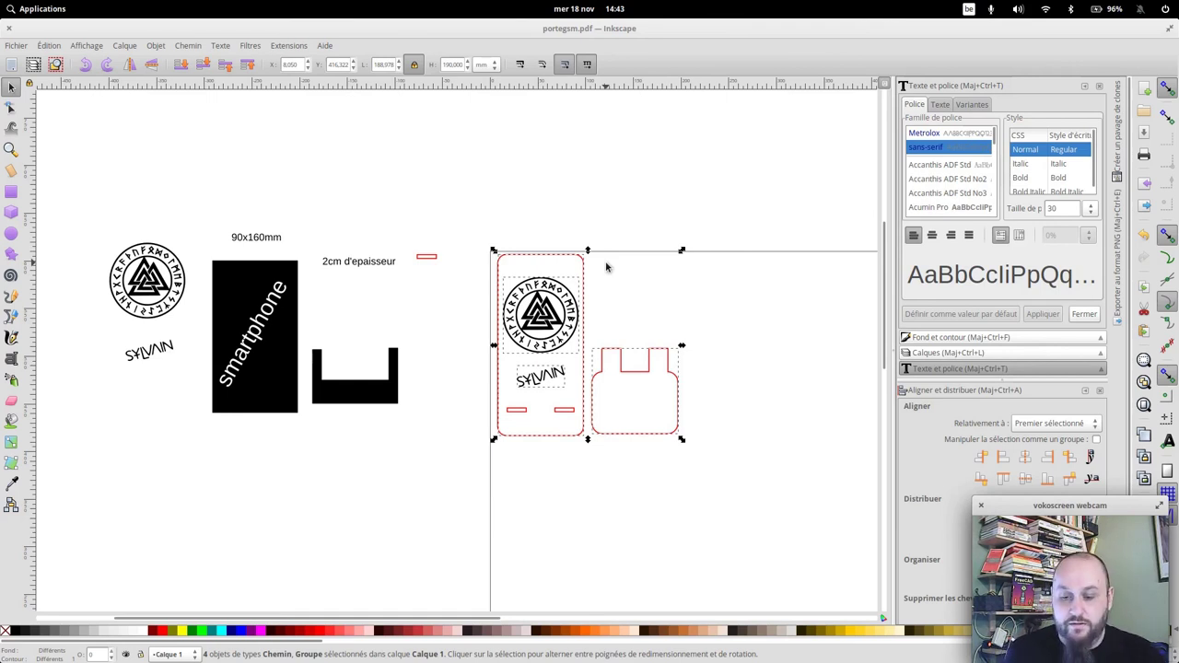
left_click(743, 373)
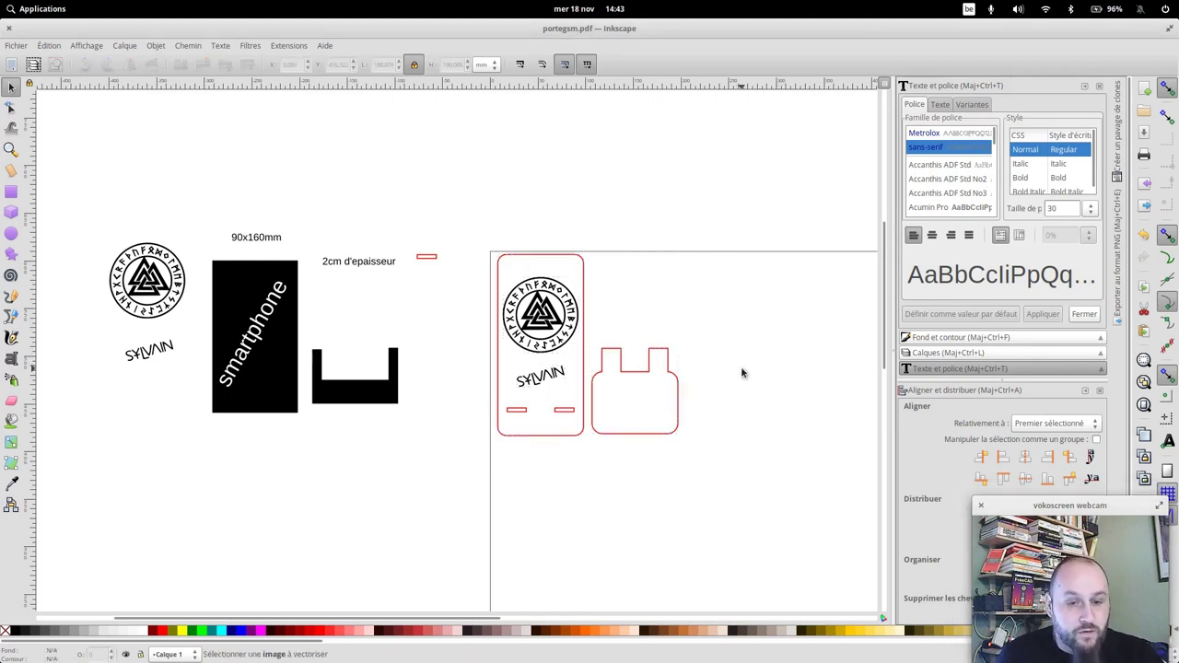